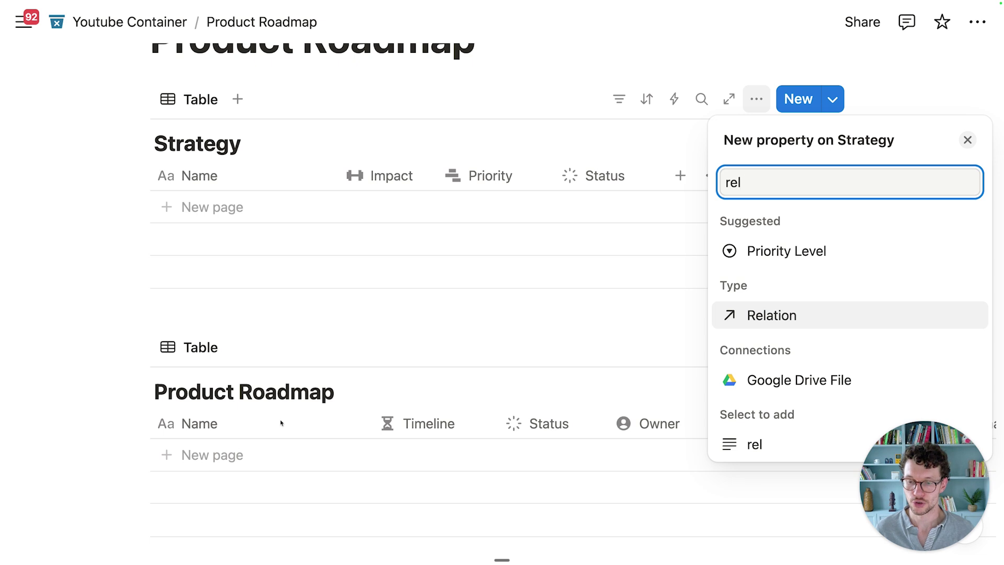
# Add an entry named "Increase Time-on-App by 145%" to the Strategy table
pyautogui.press('Escape')
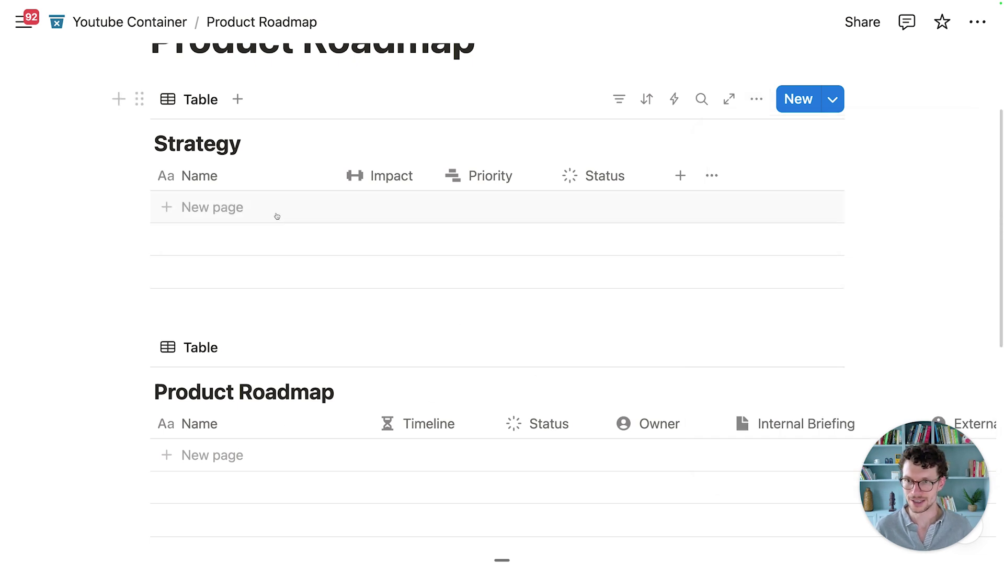
pyautogui.click(275, 212)
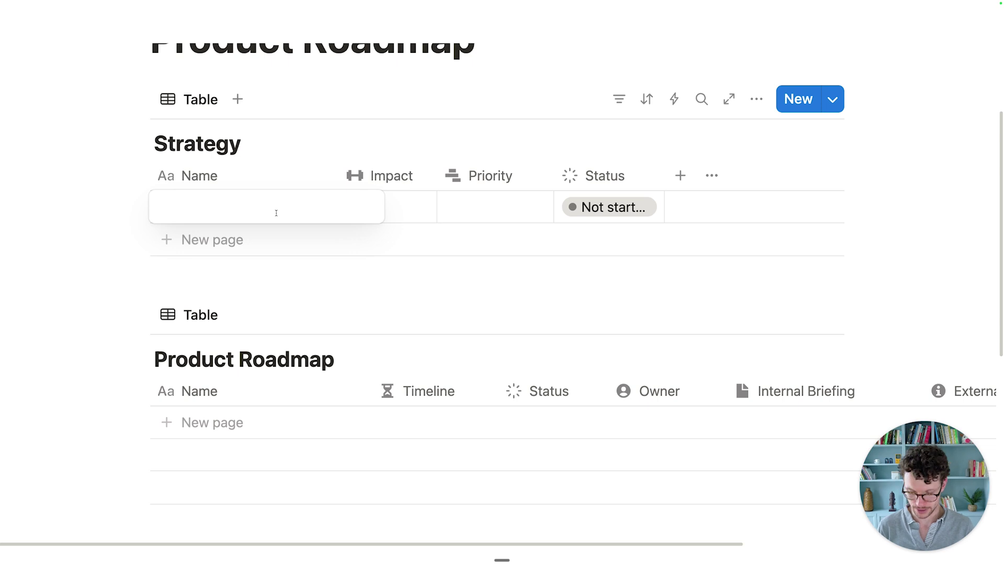
pyautogui.write('Increase ')
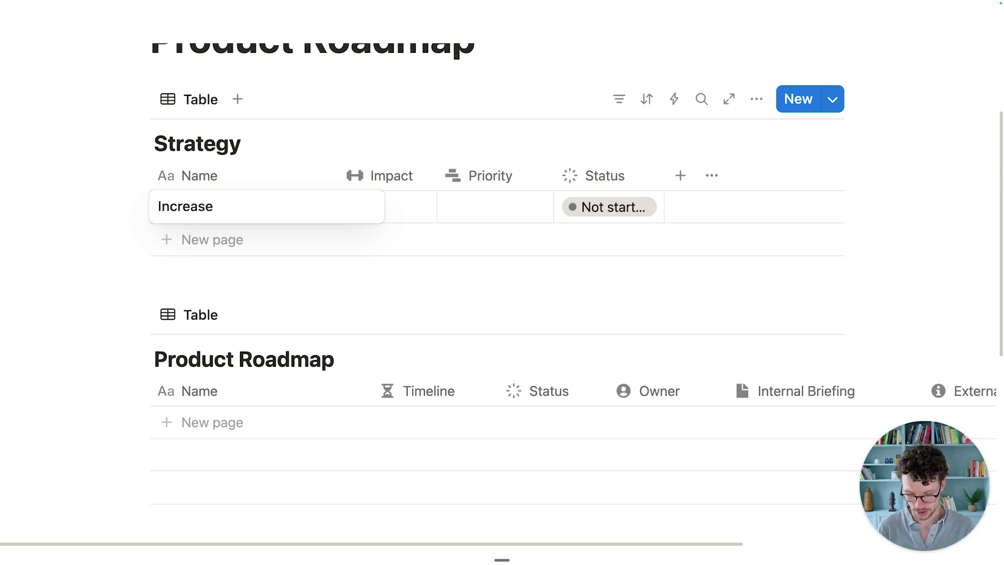
pyautogui.write('Time-on-App by 145')
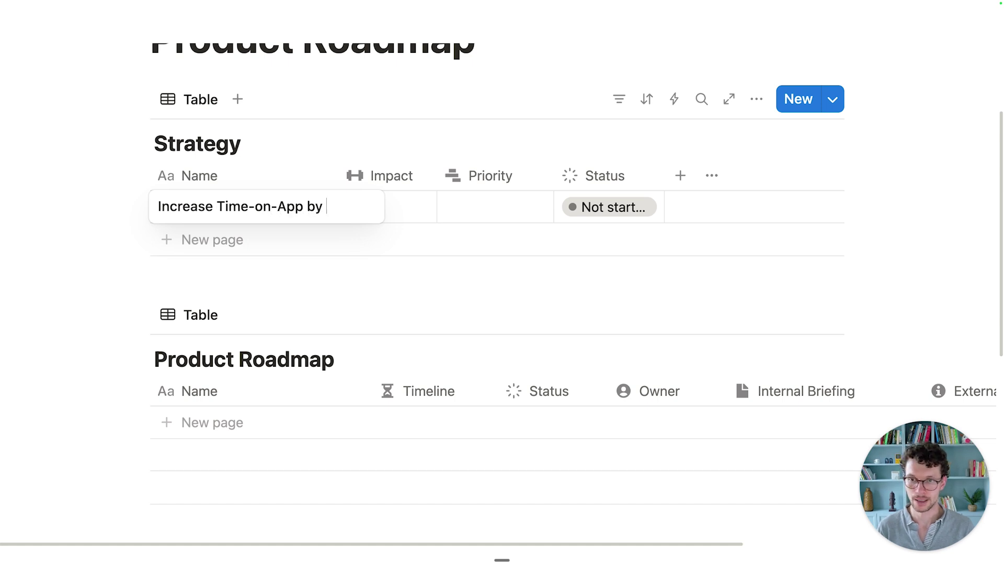
pyautogui.press('BackSpace')
pyautogui.press('BackSpace')
pyautogui.write('4')
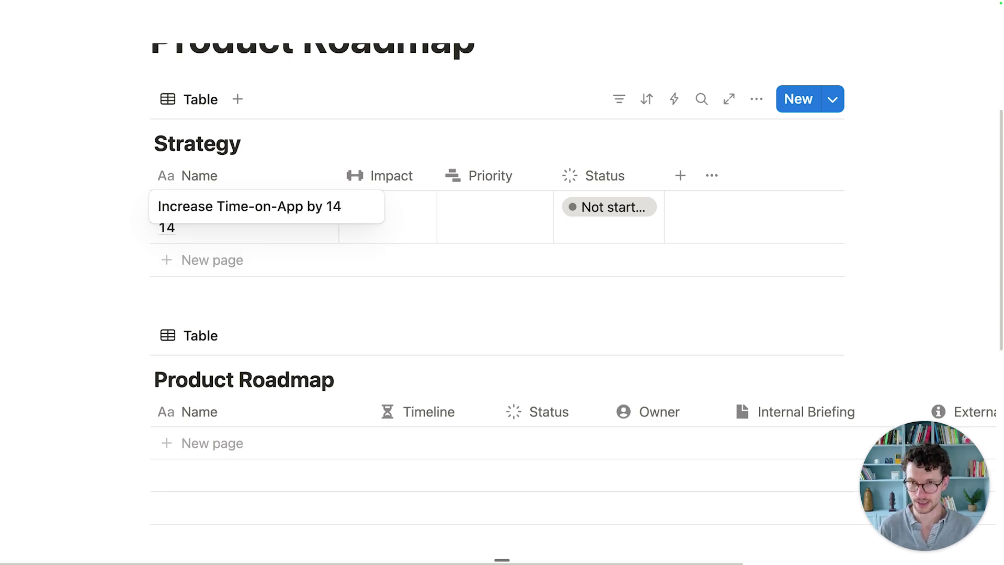
pyautogui.write('5%')
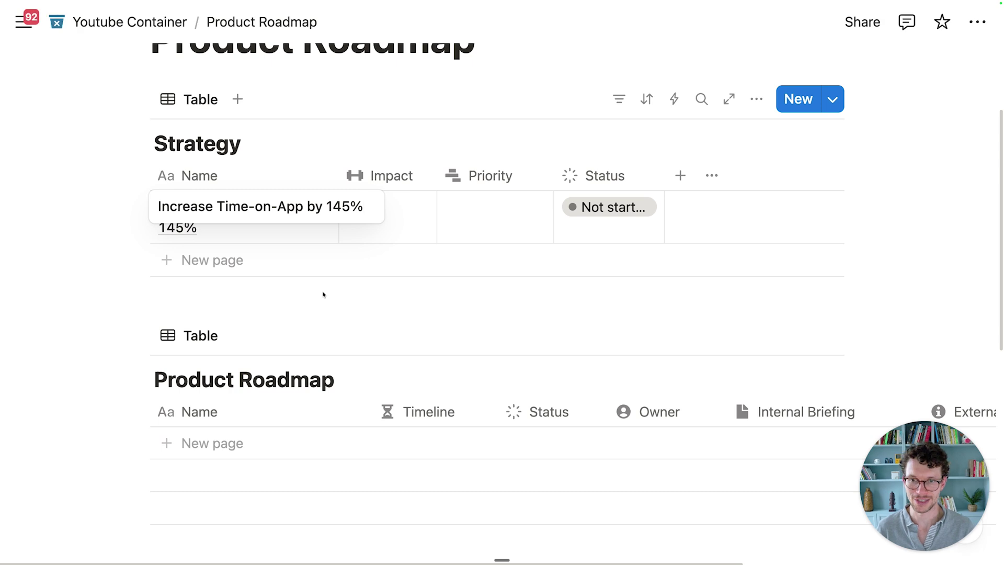
pyautogui.press('Escape')
# Add an entry named "Reworked Home Screen" to the Product Roadmap table
pyautogui.scroll(-3, 327, 285)
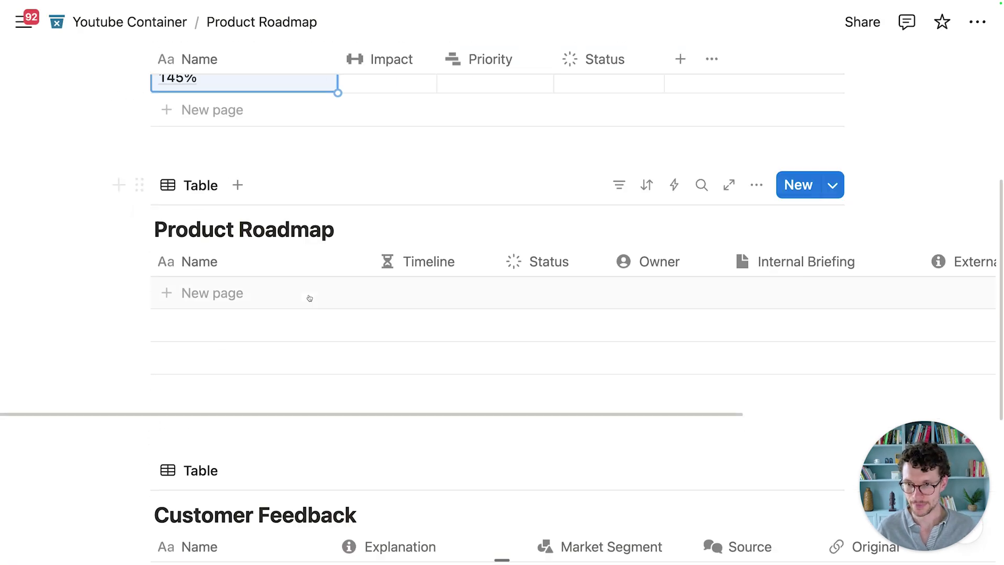
pyautogui.click(276, 299)
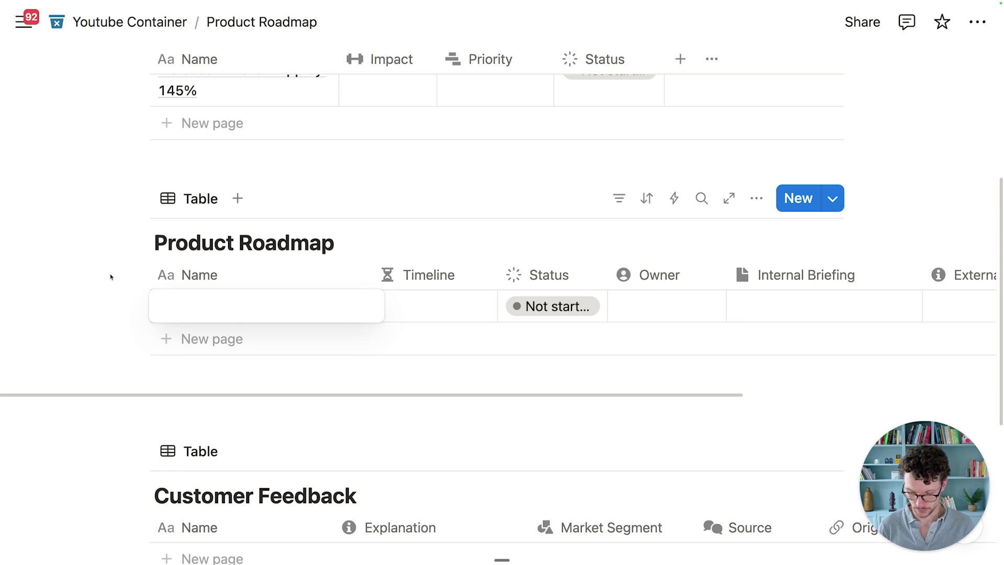
pyautogui.write('Rew')
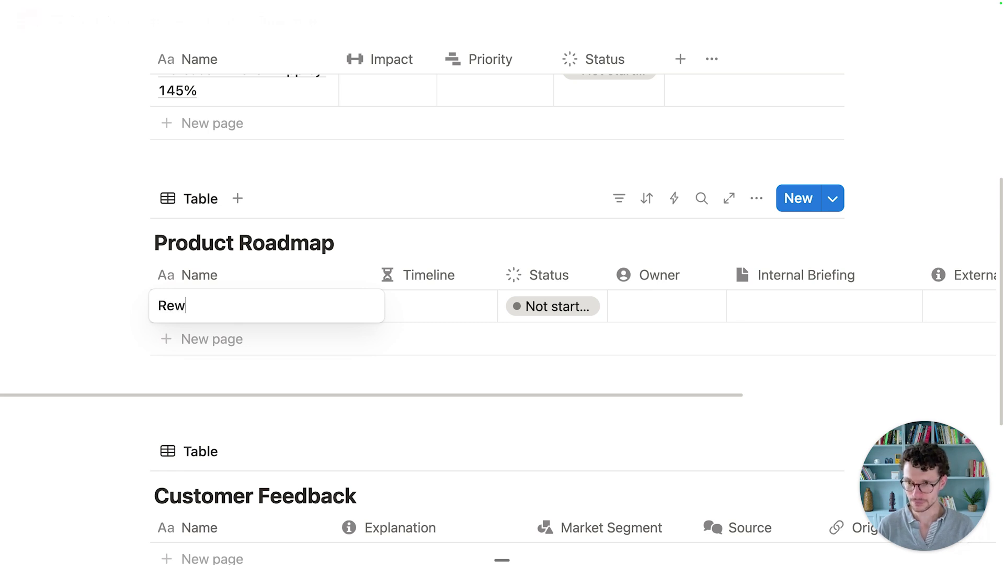
pyautogui.write('orked Home Screen')
pyautogui.press('Return')
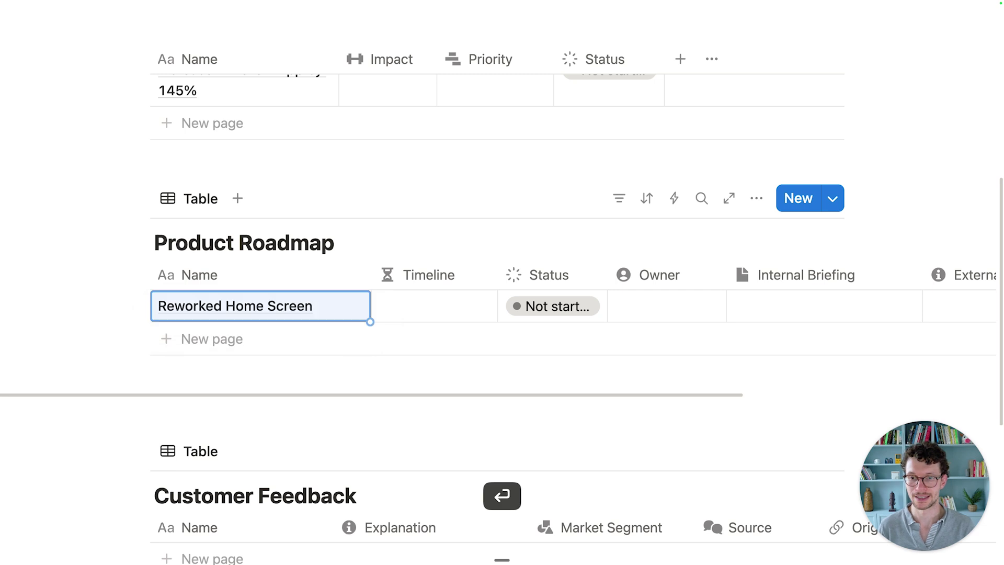
# Add an entry named "Unclear and small icons" to the Customer Feedback table
pyautogui.scroll(2, 369, 334)
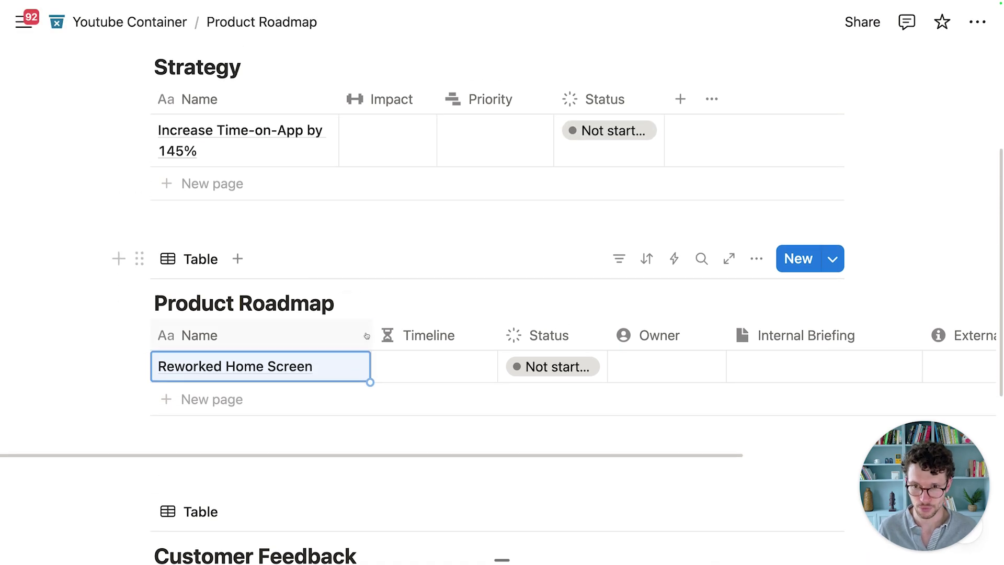
pyautogui.scroll(-5, 245, 368)
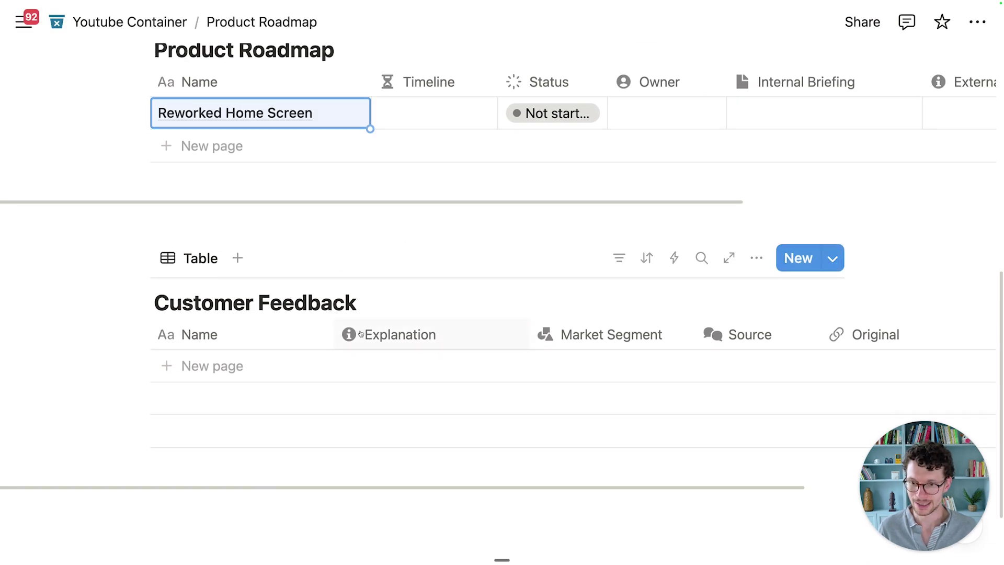
pyautogui.click(245, 368)
pyautogui.write('U')
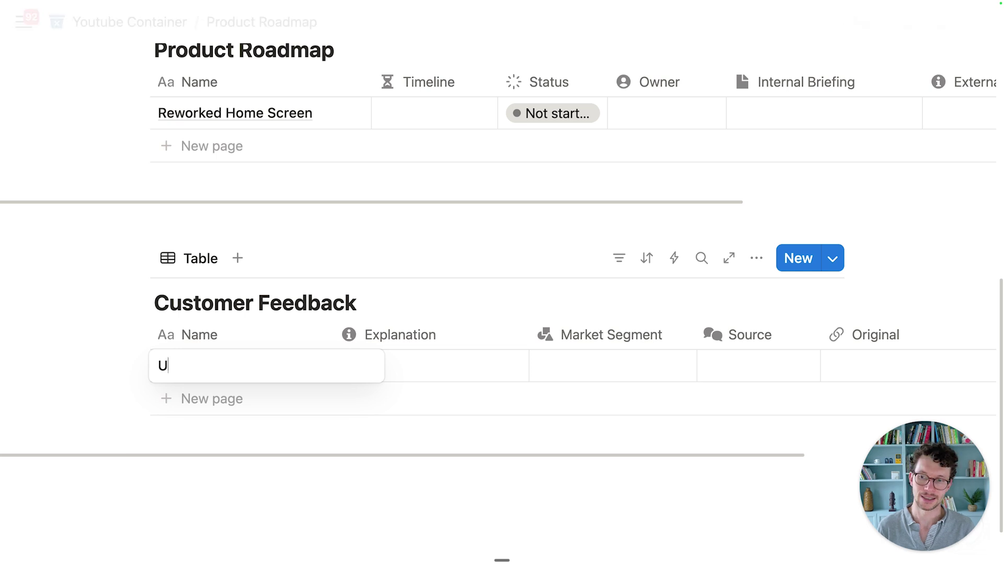
pyautogui.write('nclear and small icons')
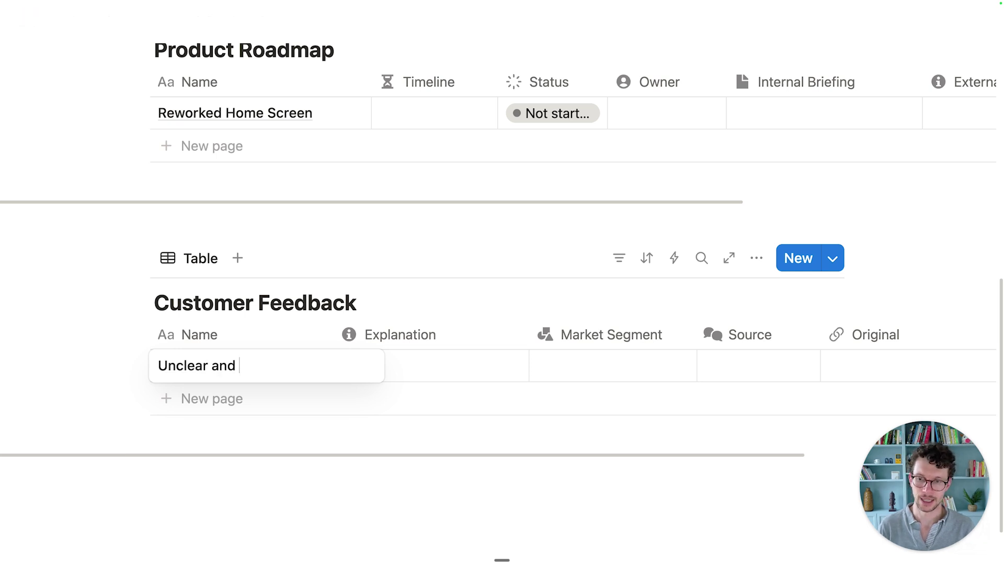
pyautogui.press('Return')
# Start a new relation property on the Strategy table that links to the Product Roadmap database
pyautogui.scroll(10, 244, 368)
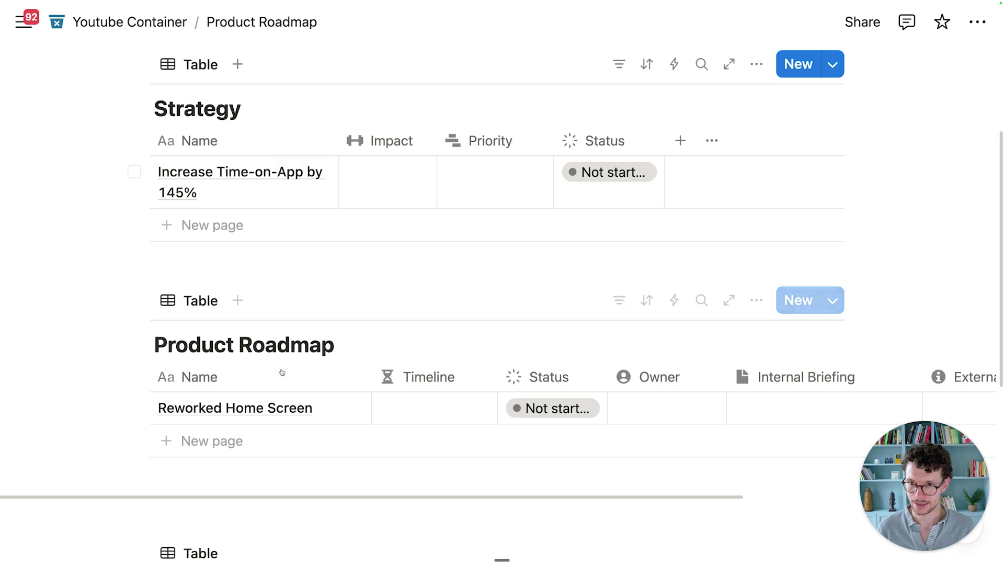
pyautogui.scroll(-3, 262, 424)
pyautogui.scroll(-6, 291, 365)
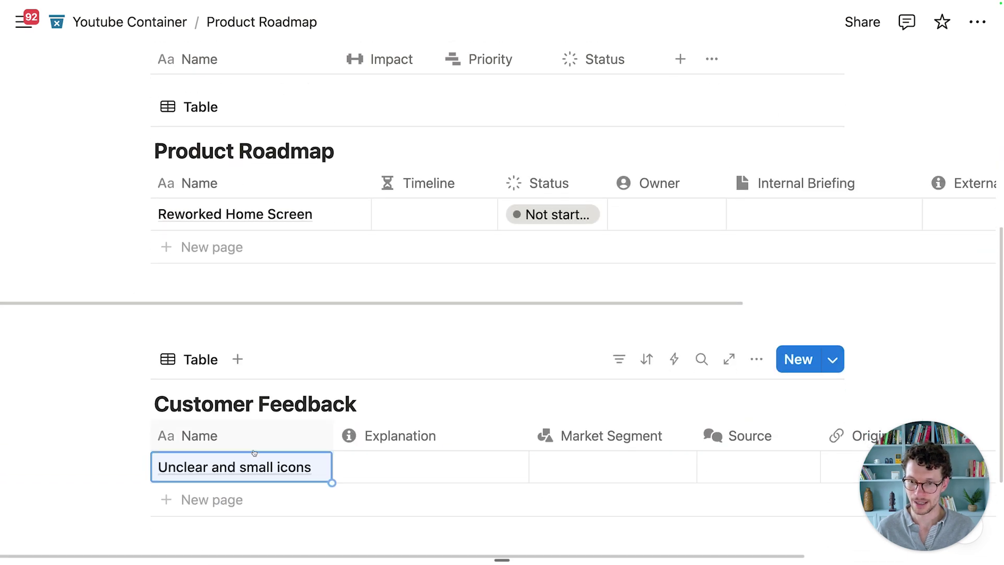
pyautogui.scroll(10, 255, 429)
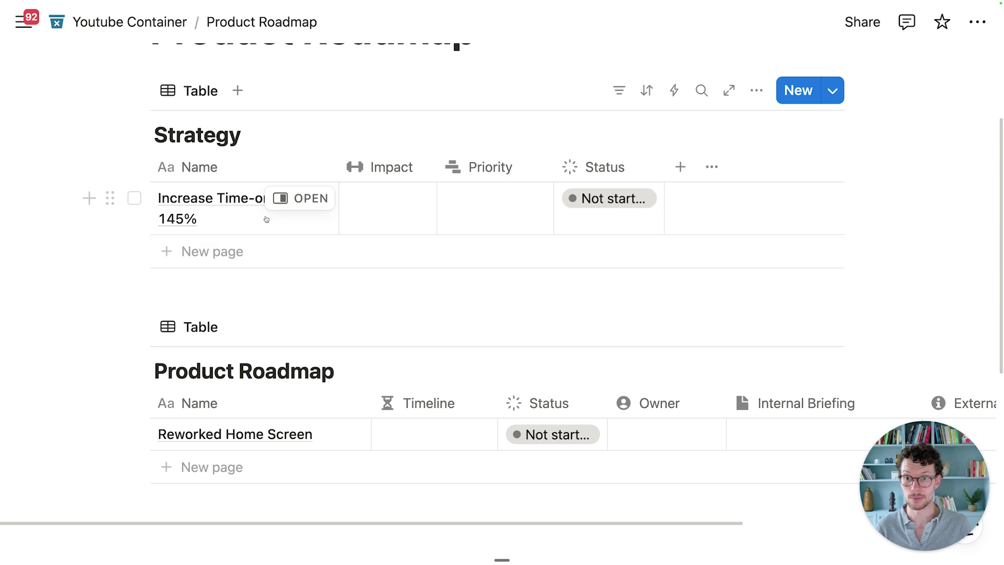
pyautogui.click(680, 168)
pyautogui.write('rel')
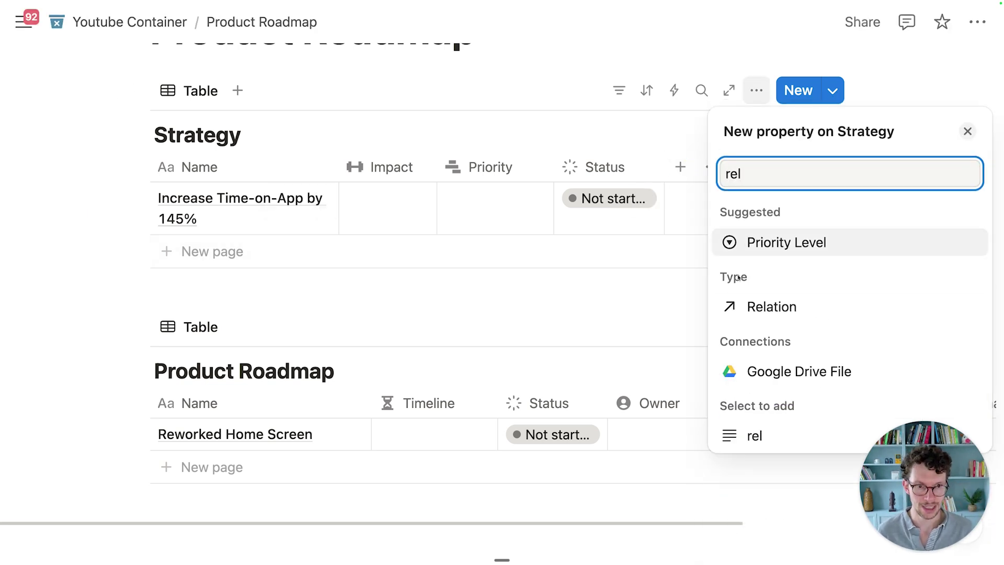
pyautogui.click(762, 307)
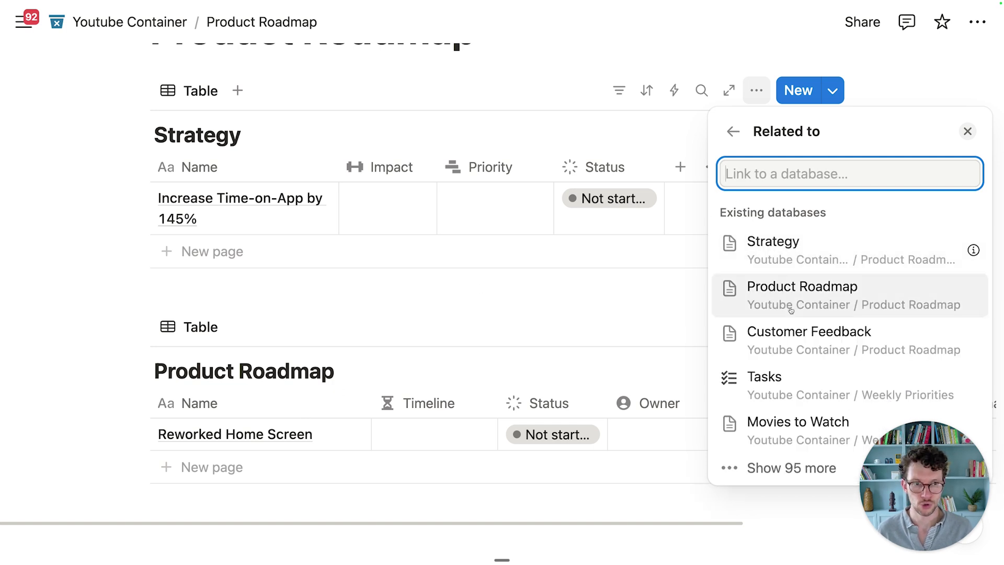
pyautogui.click(791, 311)
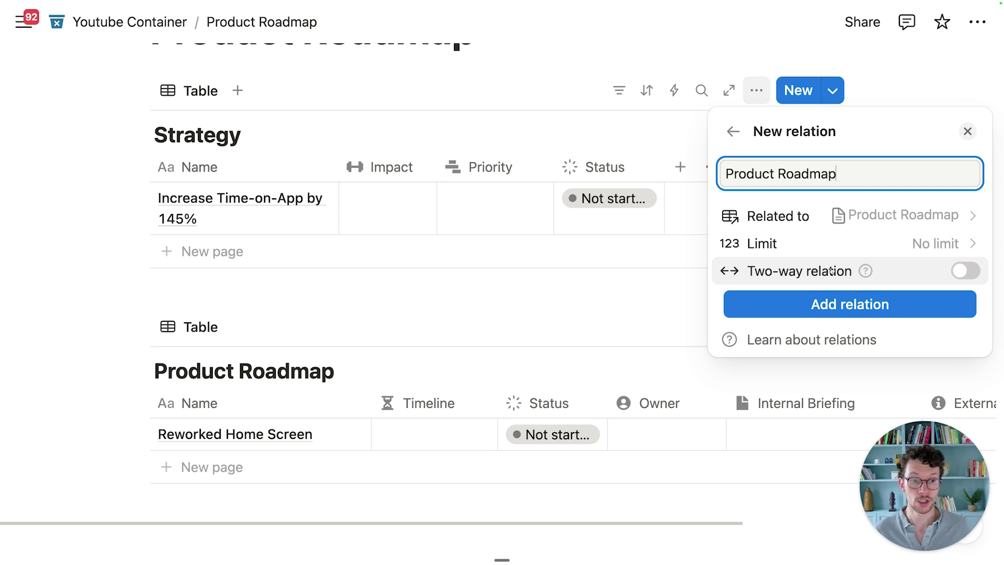
# Make the relation two-way, name it Feature, and add it to the Strategy table
pyautogui.click(971, 273)
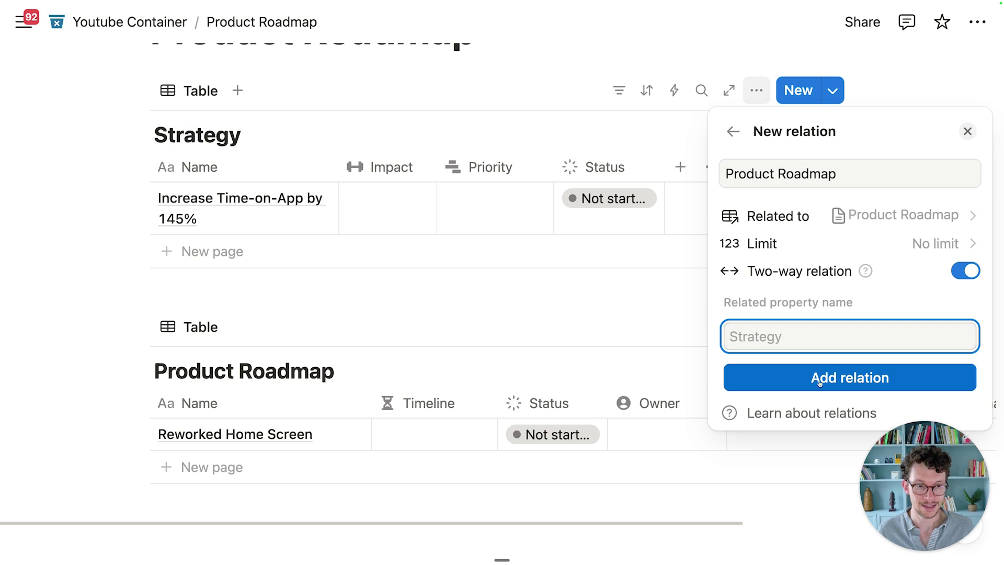
pyautogui.moveTo(858, 175); pyautogui.dragTo(718, 166)
pyautogui.write('Feature')
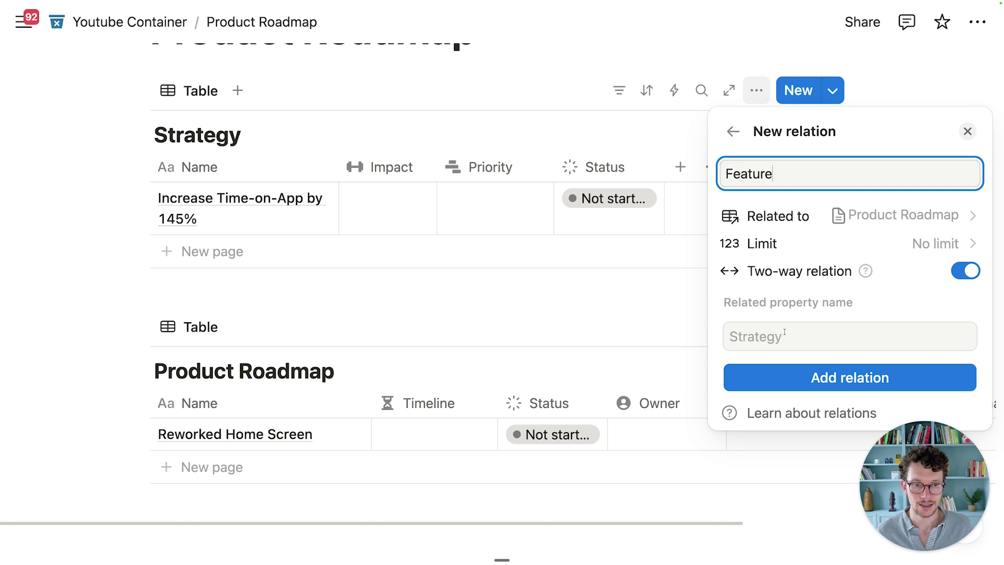
pyautogui.click(780, 377)
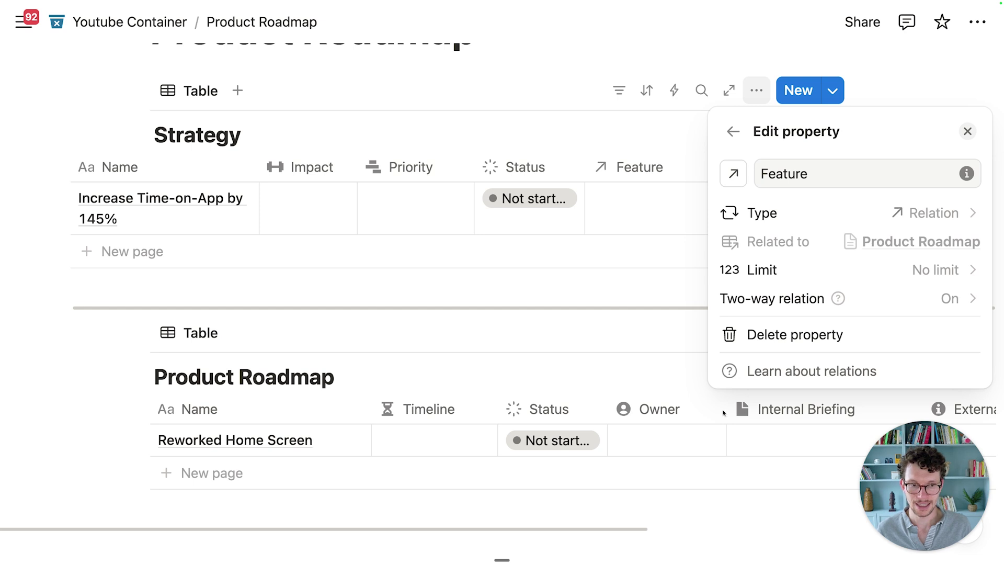
pyautogui.click(644, 385)
pyautogui.hscroll(10, 663, 416)
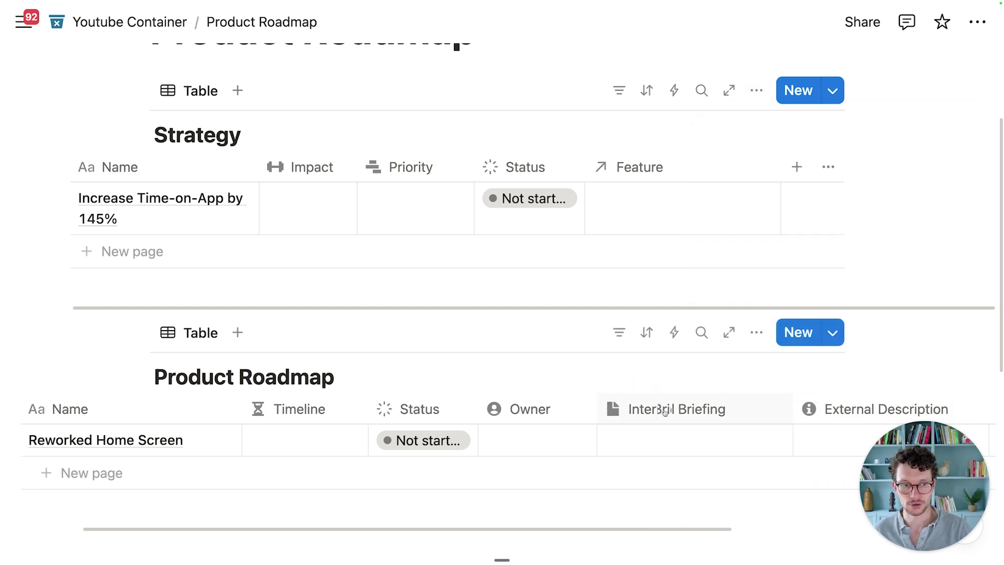
pyautogui.hscroll(1, 667, 411)
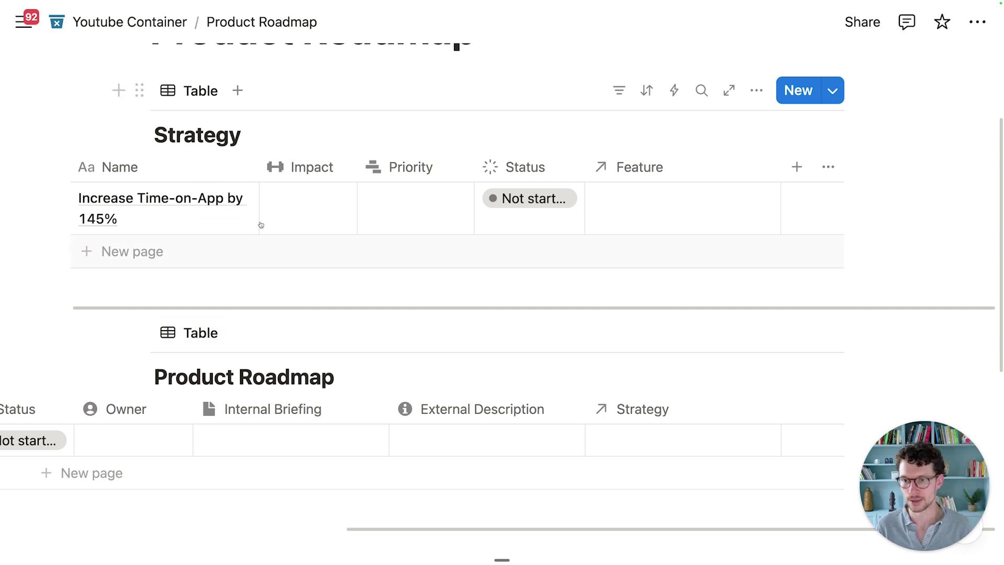
# Change the icon of the Strategy table's Feature property to a filled circle with a central dot
pyautogui.click(616, 168)
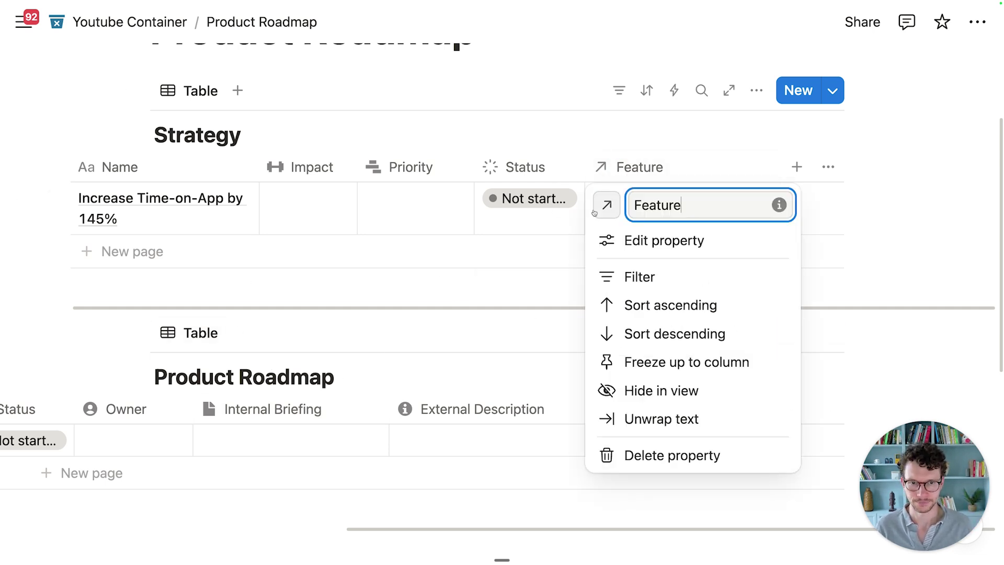
pyautogui.click(594, 212)
pyautogui.write('circl')
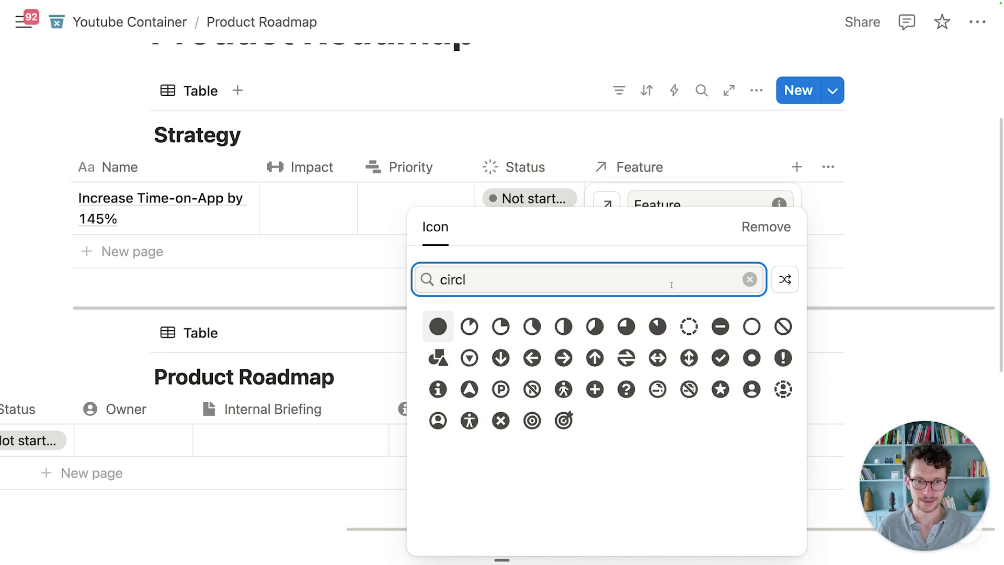
pyautogui.click(751, 357)
pyautogui.click(559, 321)
# Change the icon of the Product Roadmap table's Strategy property to the plain target without an arrow
pyautogui.scroll(-3, 559, 321)
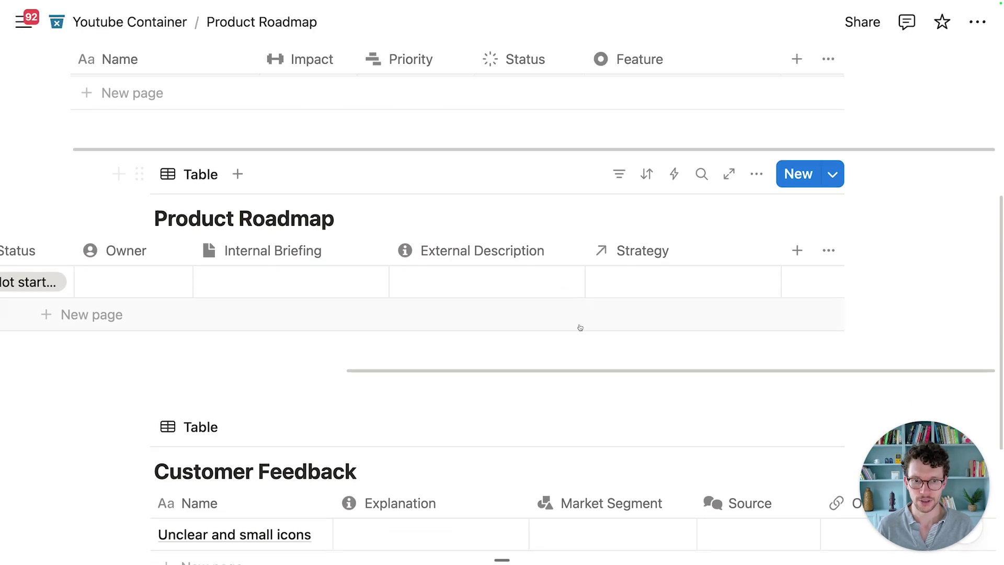
pyautogui.click(602, 250)
pyautogui.click(608, 286)
pyautogui.write('targ')
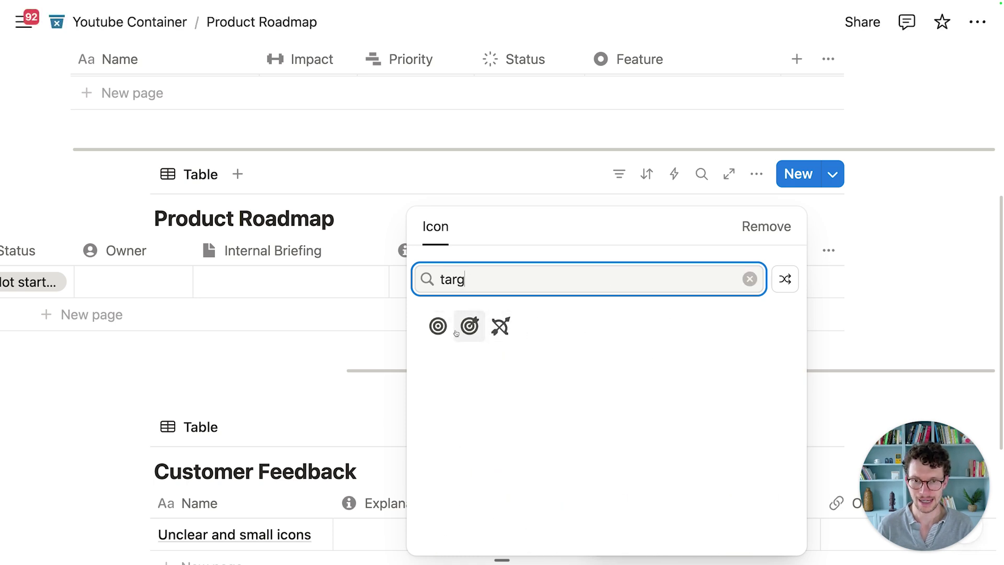
pyautogui.click(439, 326)
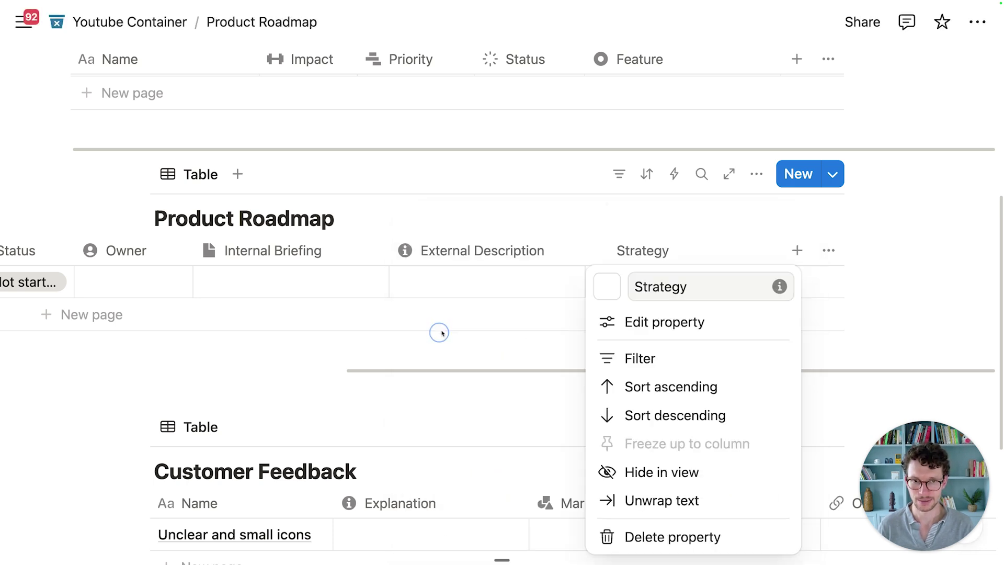
pyautogui.click(503, 253)
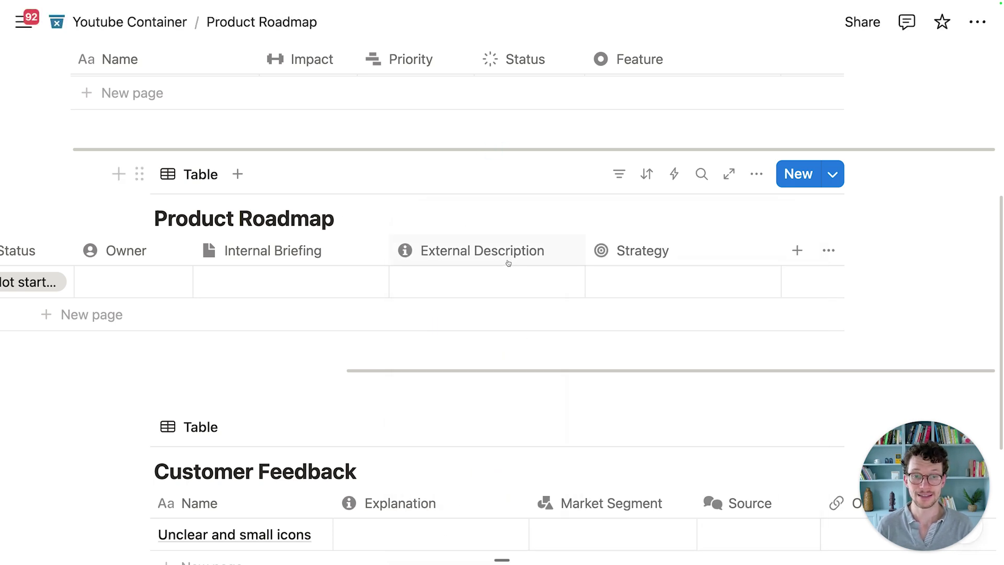
# Add a two-way relation from the Product Roadmap table to the Customer Feedback database, naming the related property Feature
pyautogui.scroll(-5, 507, 263)
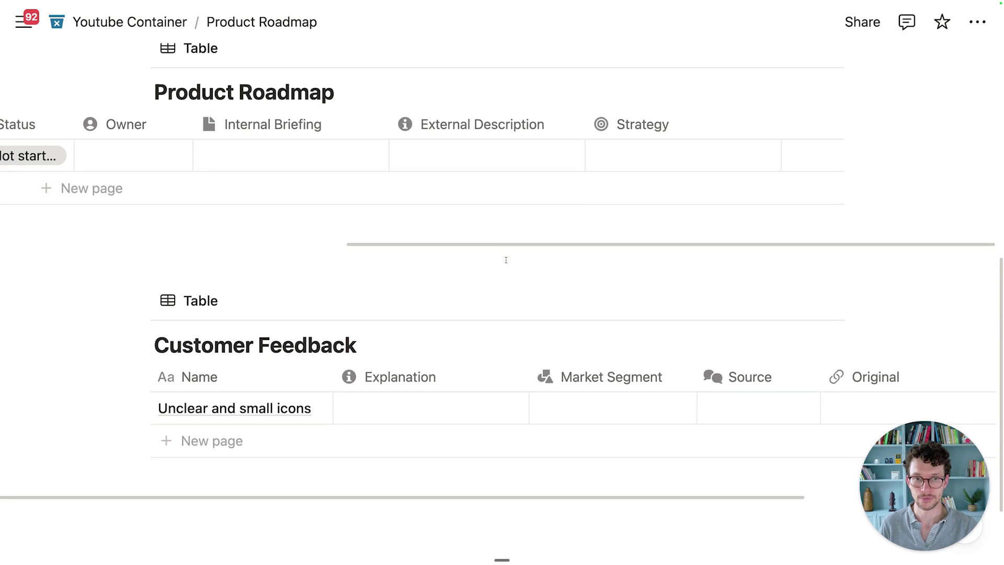
pyautogui.scroll(3, 795, 231)
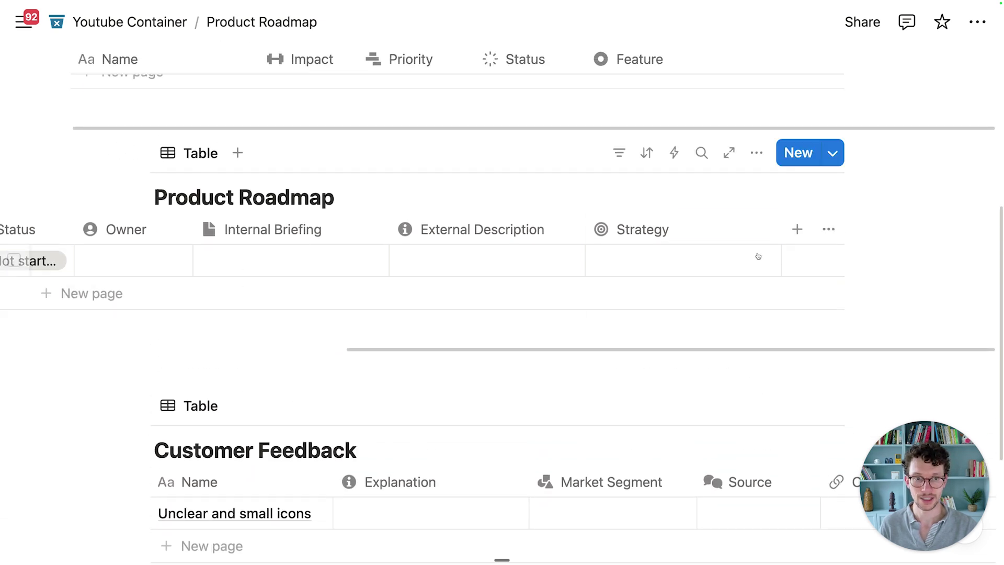
pyautogui.click(797, 230)
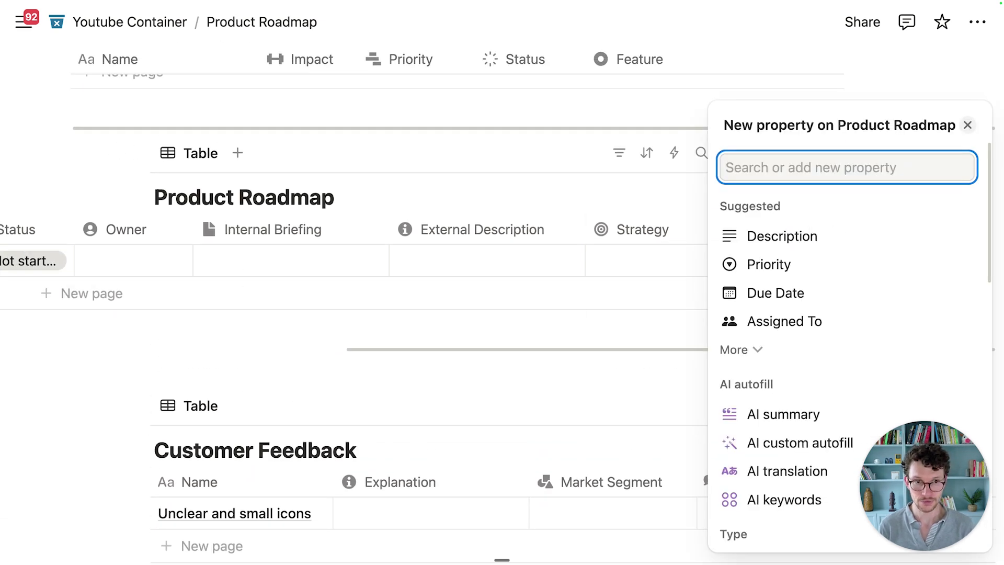
pyautogui.write('rel')
pyautogui.click(752, 366)
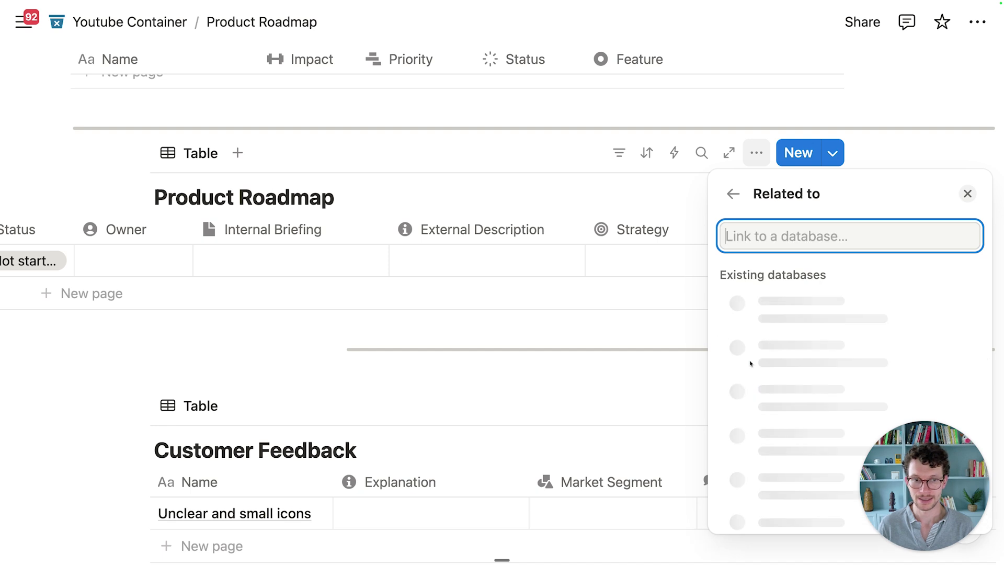
pyautogui.click(753, 352)
pyautogui.click(962, 330)
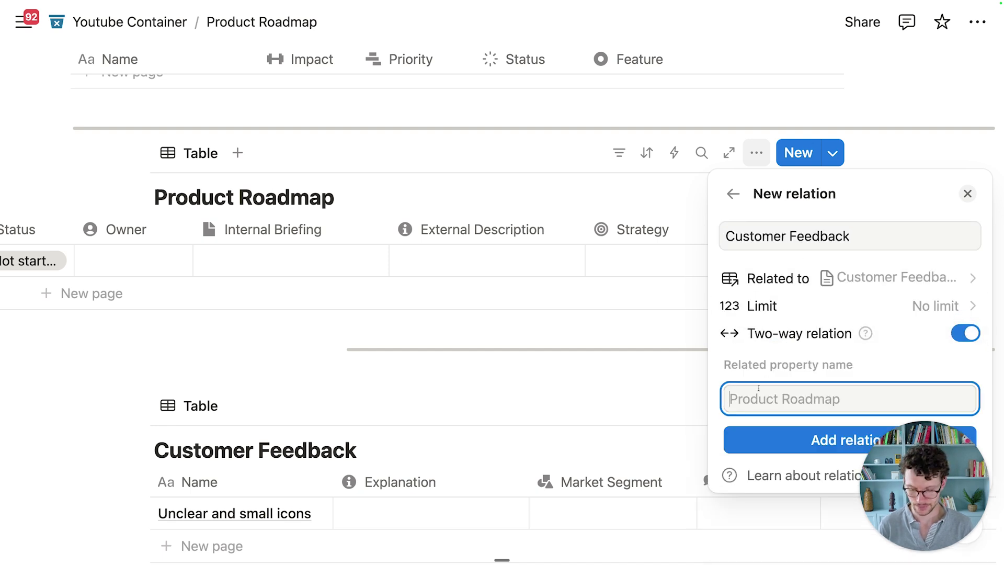
pyautogui.write('Feature')
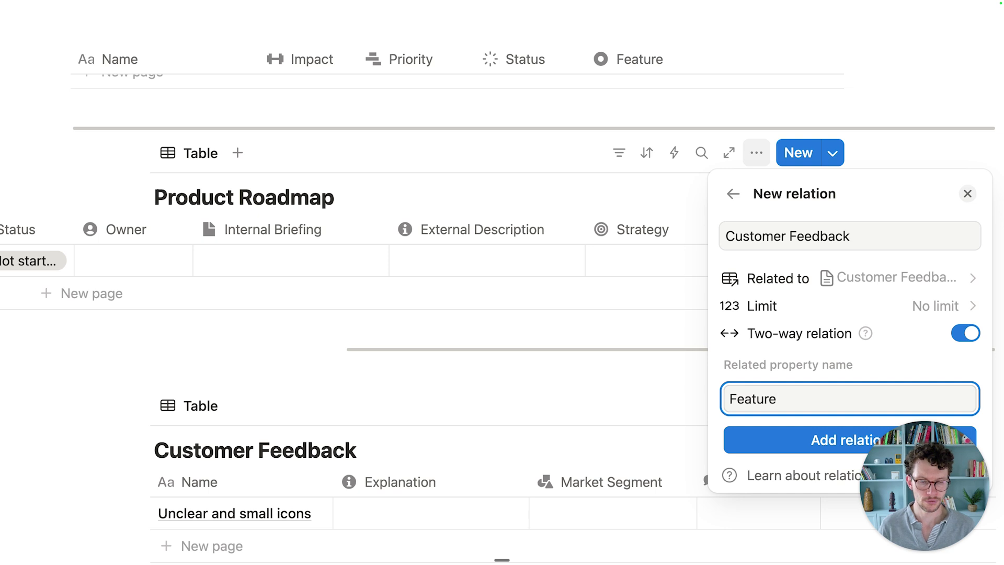
pyautogui.click(759, 445)
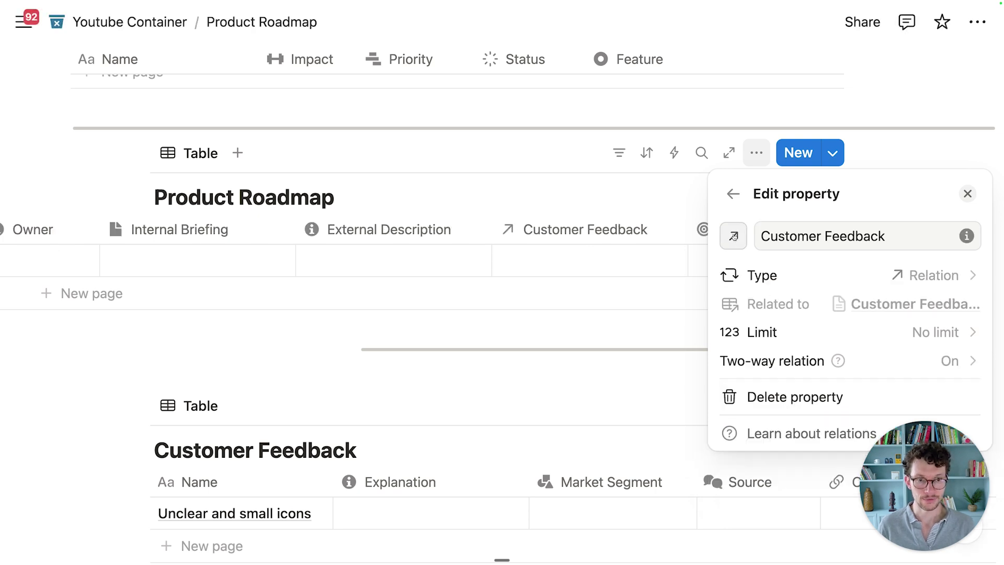
# Change the icon of the Product Roadmap table's Customer Feedback property to a speech bubble with three dots
pyautogui.click(734, 236)
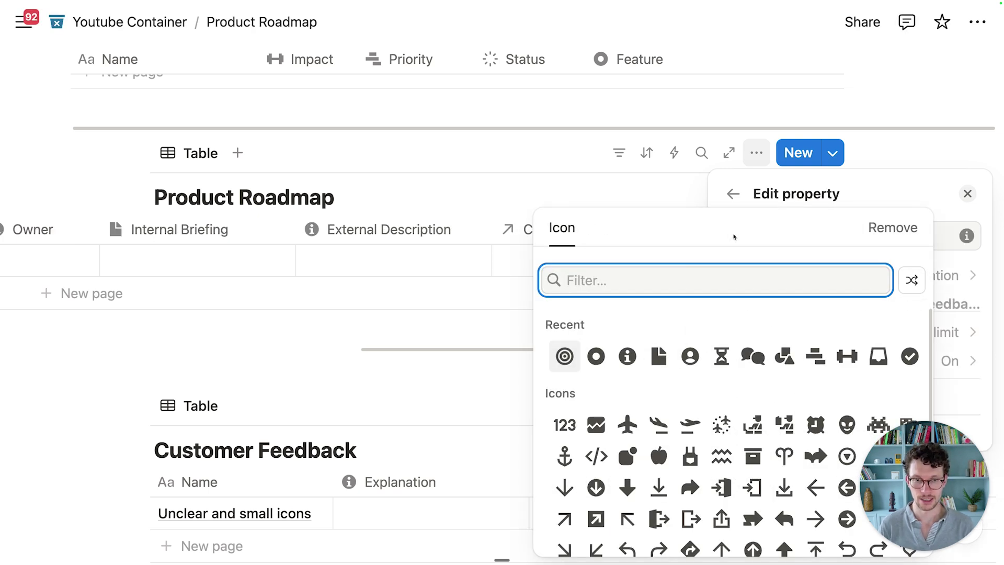
pyautogui.write('bubb')
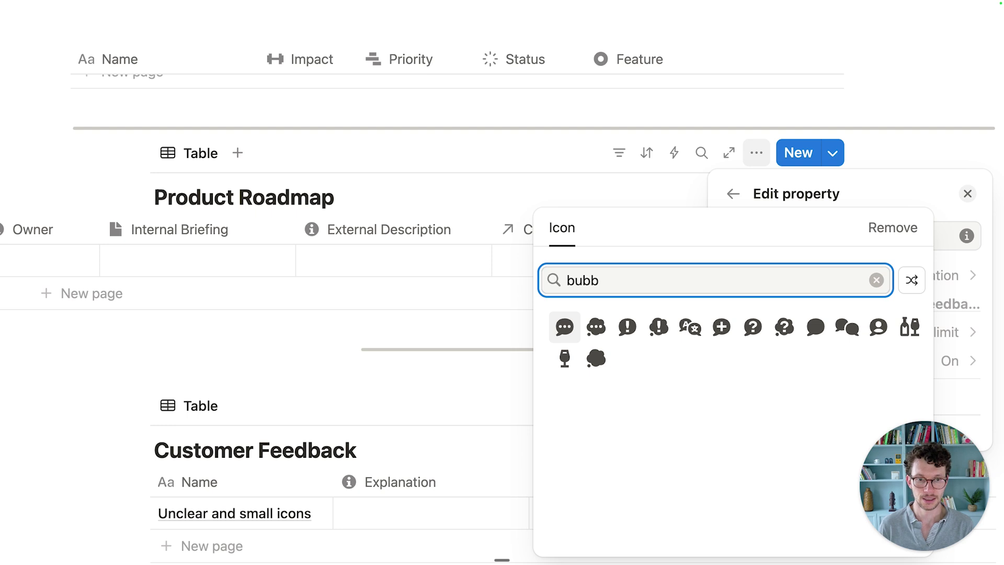
pyautogui.click(565, 327)
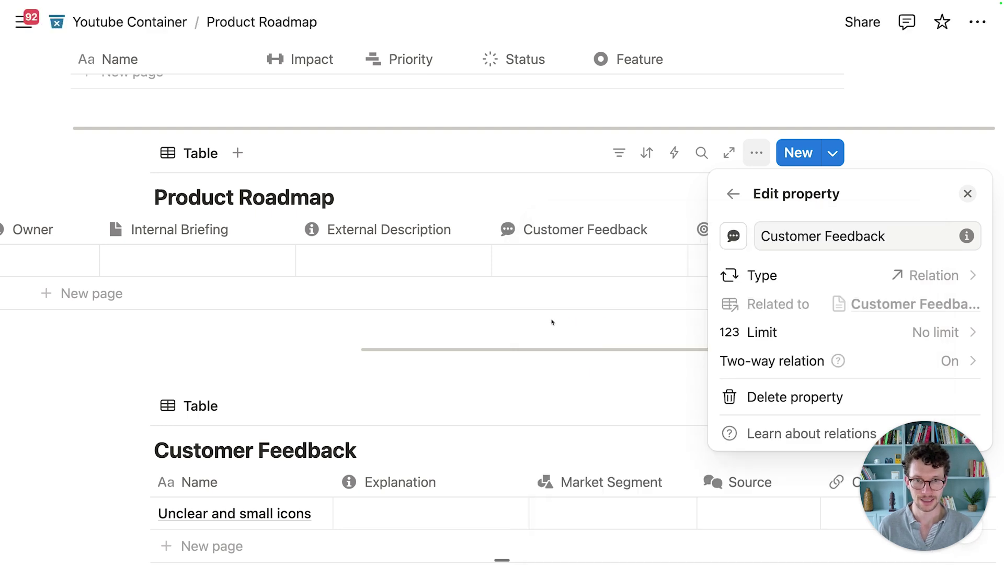
pyautogui.click(551, 322)
# Change the icon of the Customer Feedback table's Feature property to a filled circle with a central dot
pyautogui.scroll(-5, 556, 340)
pyautogui.hscroll(8, 629, 276)
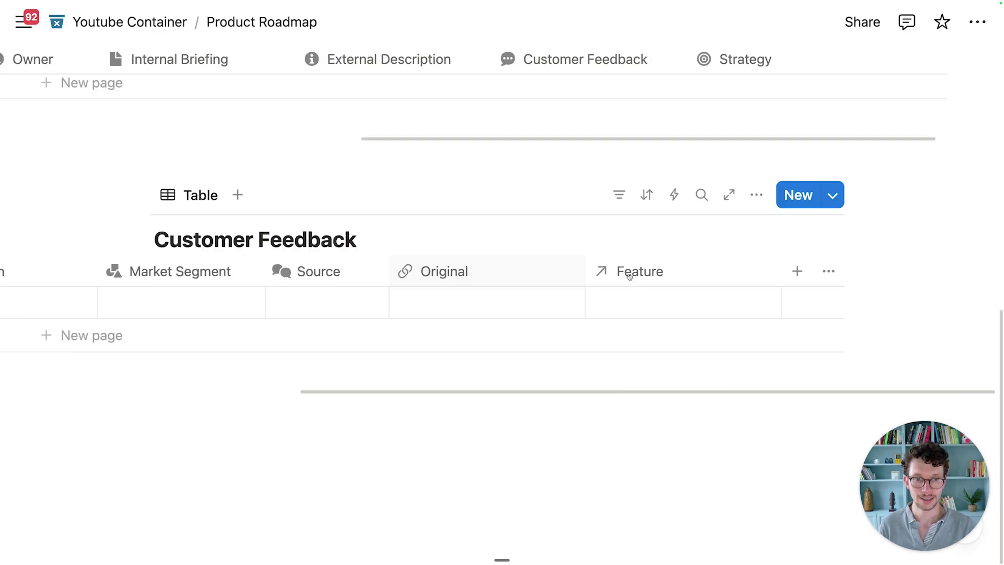
pyautogui.click(630, 272)
pyautogui.click(608, 287)
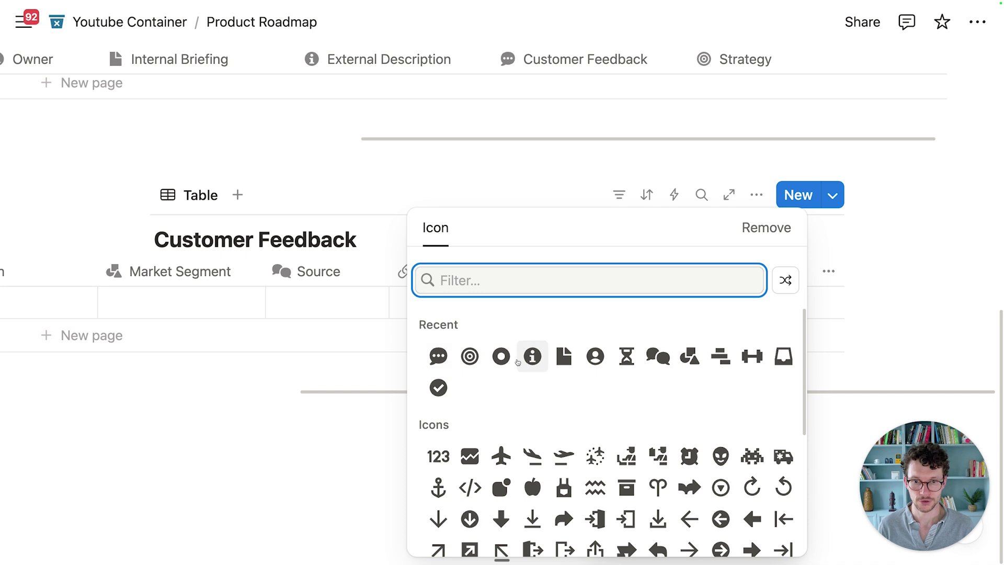
pyautogui.click(500, 356)
pyautogui.click(446, 234)
# Link the Reworked Home Screen feature to the Increase Time-on-App by 145% entry in the Strategy table
pyautogui.scroll(10, 640, 277)
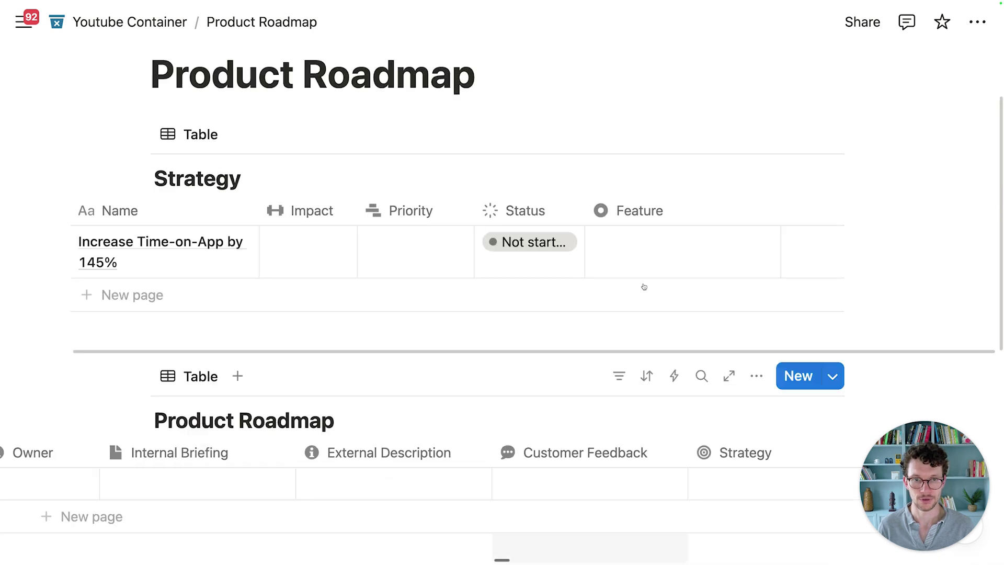
pyautogui.scroll(-3, 554, 334)
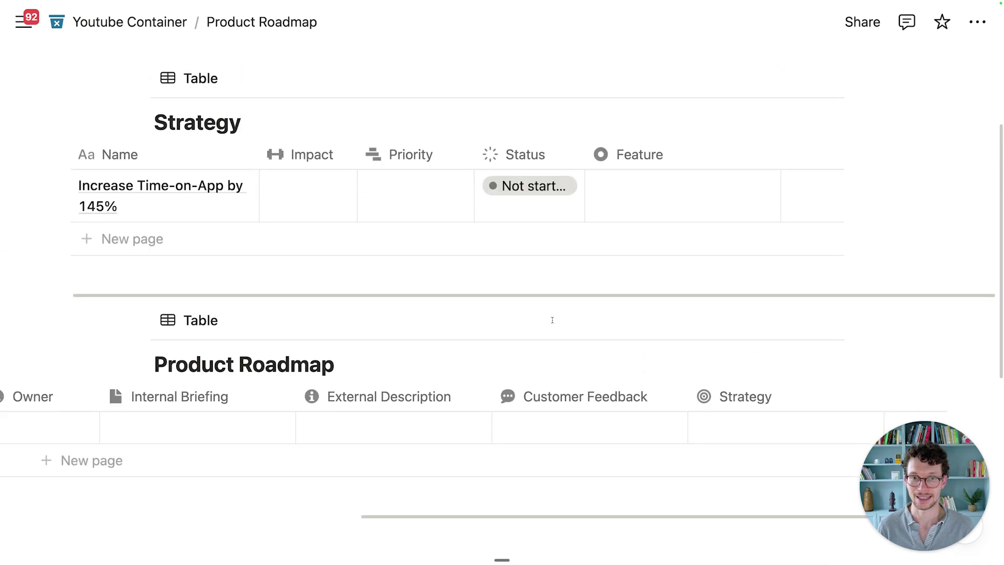
pyautogui.scroll(2, 471, 340)
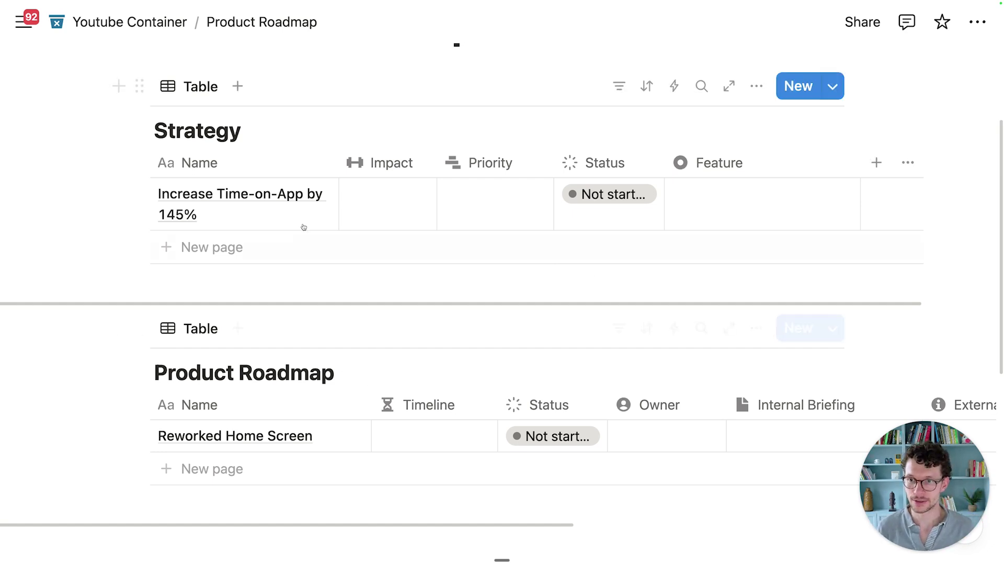
pyautogui.scroll(-1, 298, 211)
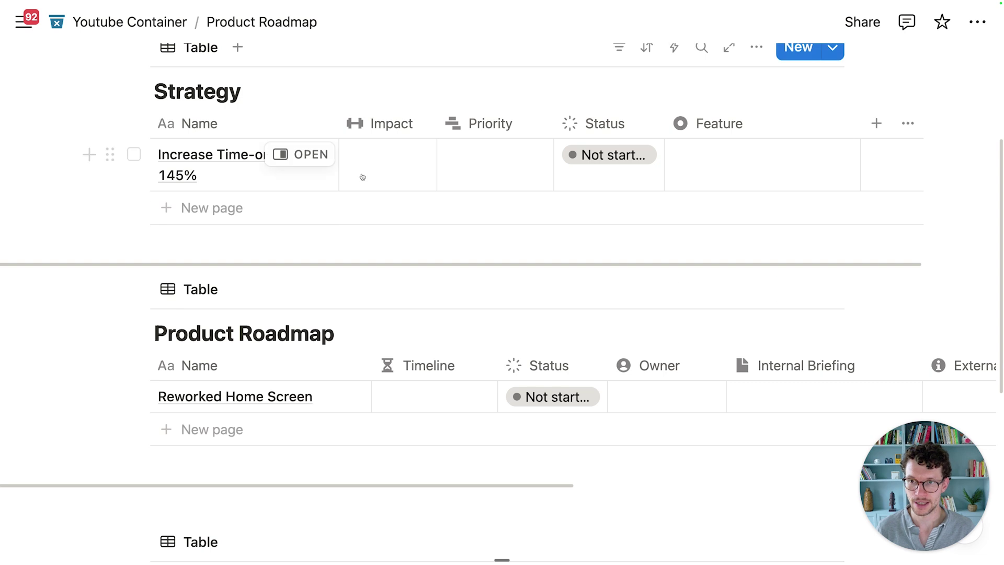
pyautogui.click(726, 170)
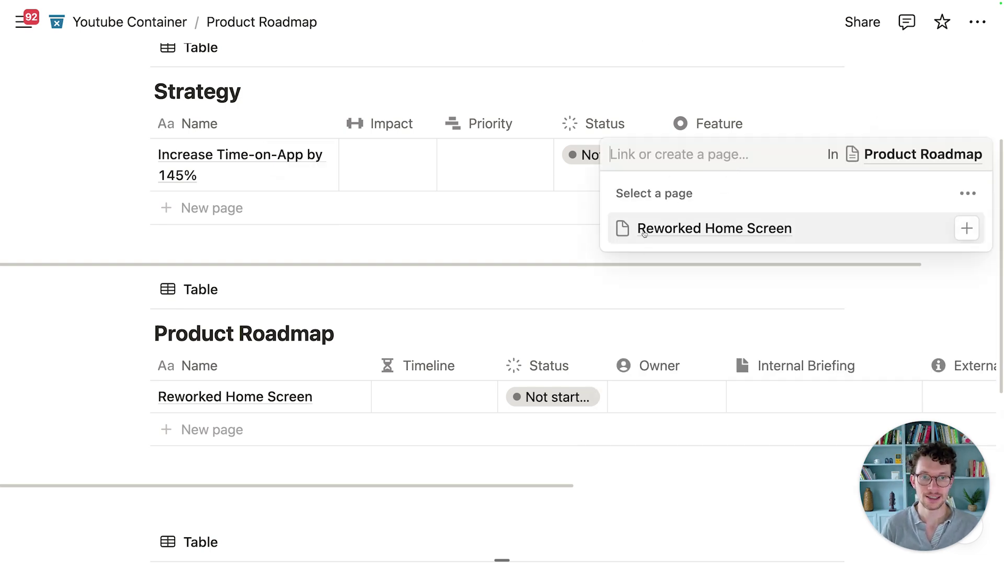
pyautogui.click(726, 238)
pyautogui.click(587, 306)
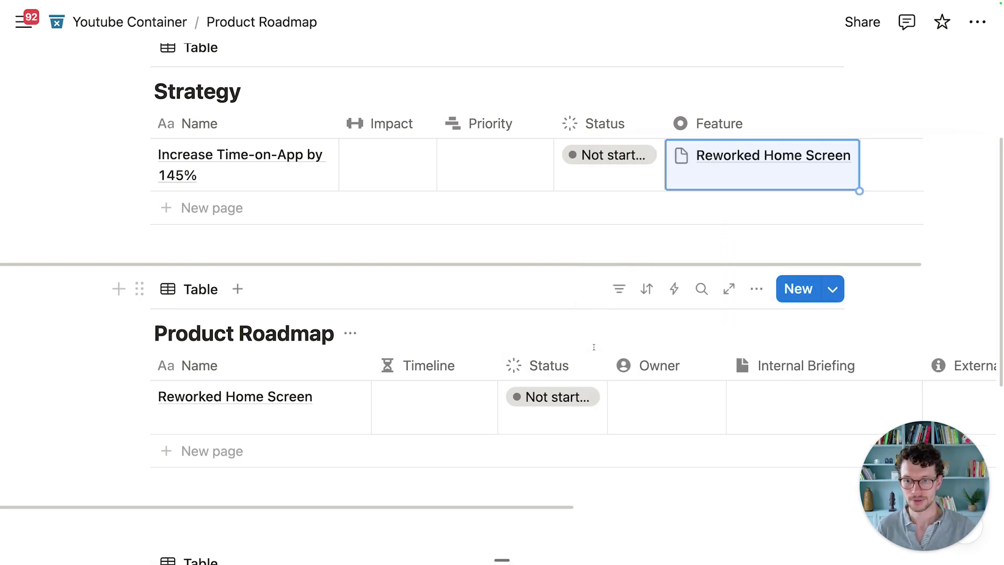
# Link the Unclear and small icons feedback to Reworked Home Screen in the Product Roadmap table and check the Customer Feedback table's Feature relation
pyautogui.scroll(-2, 594, 347)
pyautogui.hscroll(10, 593, 343)
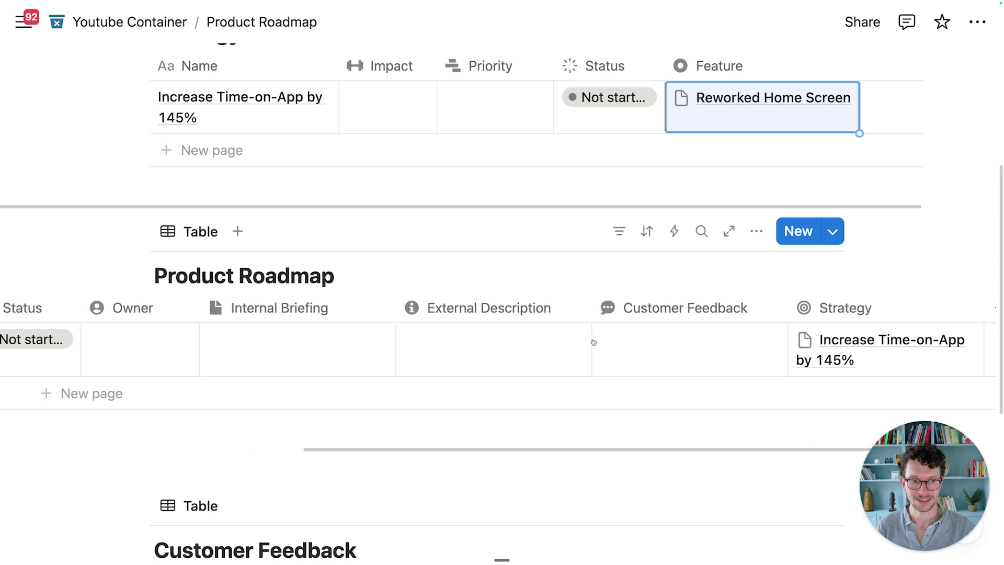
pyautogui.hscroll(4, 593, 343)
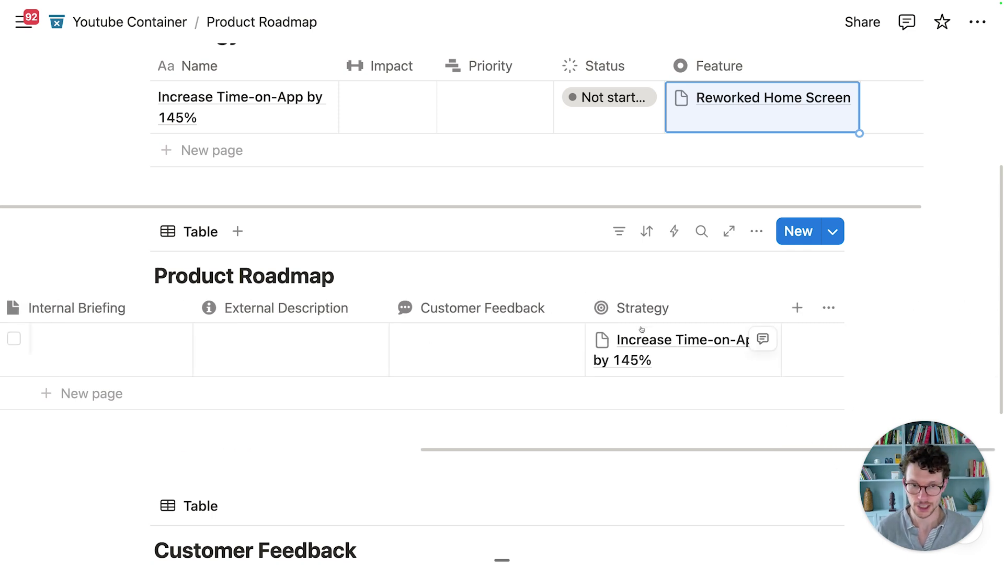
pyautogui.scroll(-4, 642, 330)
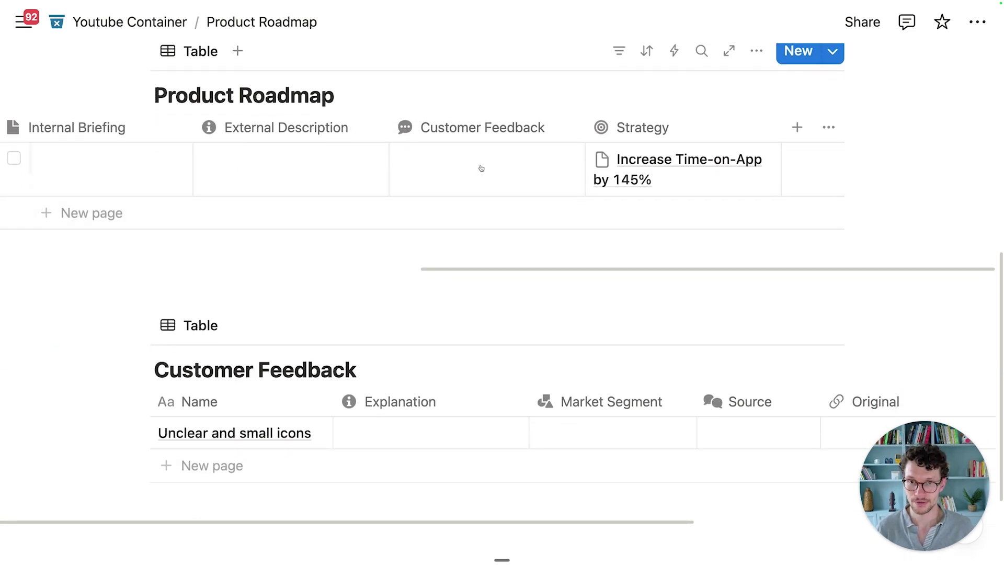
pyautogui.click(481, 168)
pyautogui.click(478, 229)
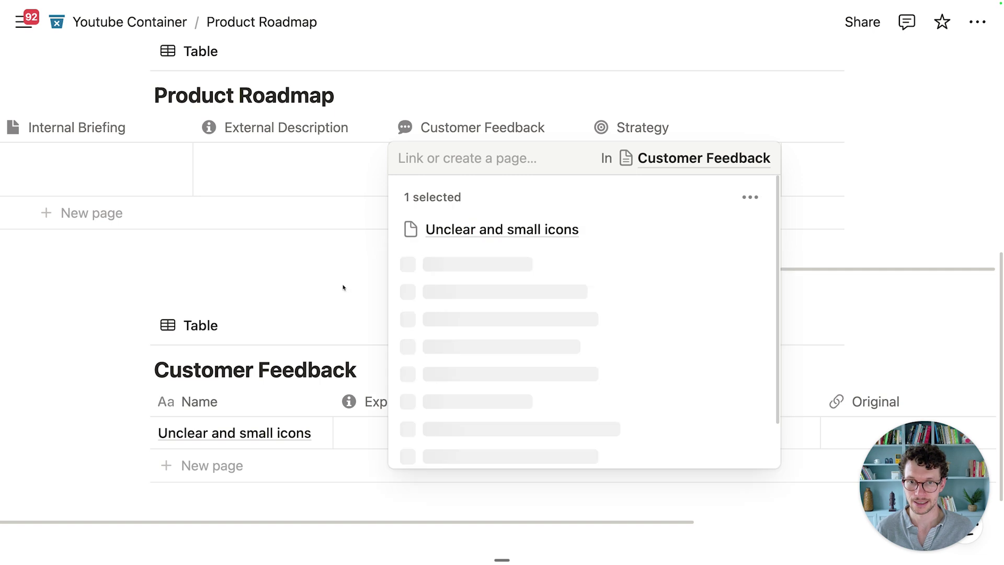
pyautogui.press('Escape')
pyautogui.scroll(-1, 394, 382)
pyautogui.hscroll(4, 396, 378)
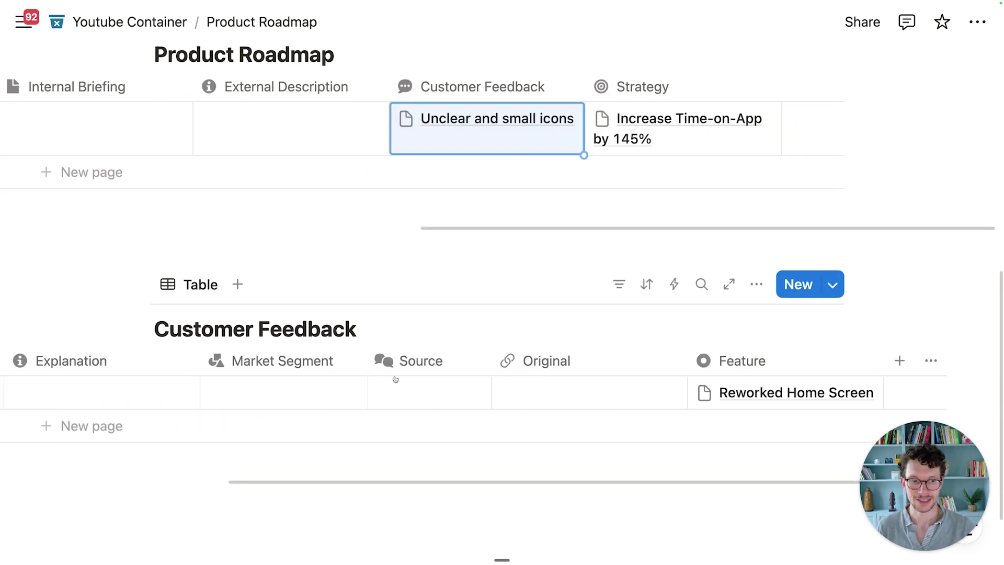
pyautogui.hscroll(2, 418, 381)
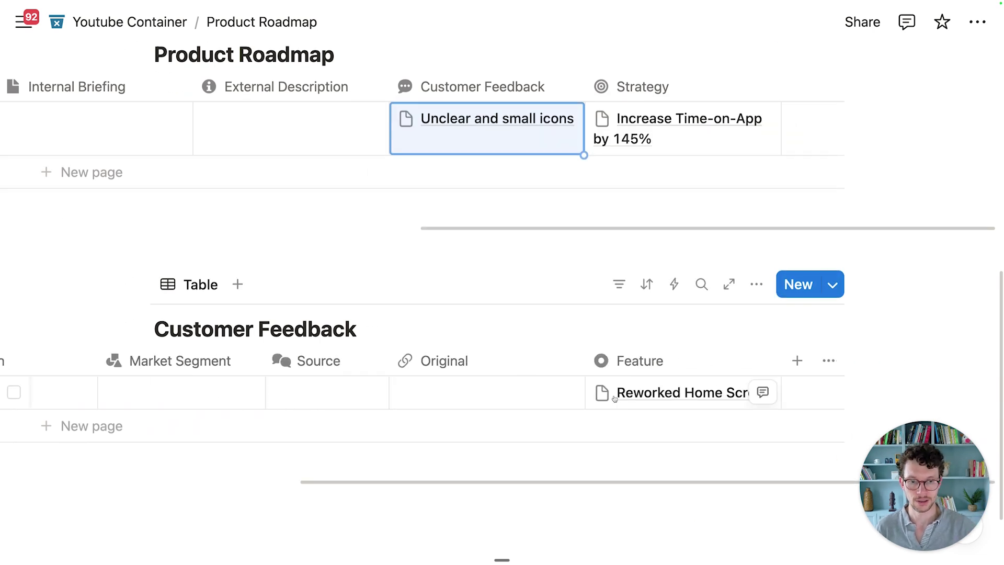
pyautogui.hscroll(-8, 615, 397)
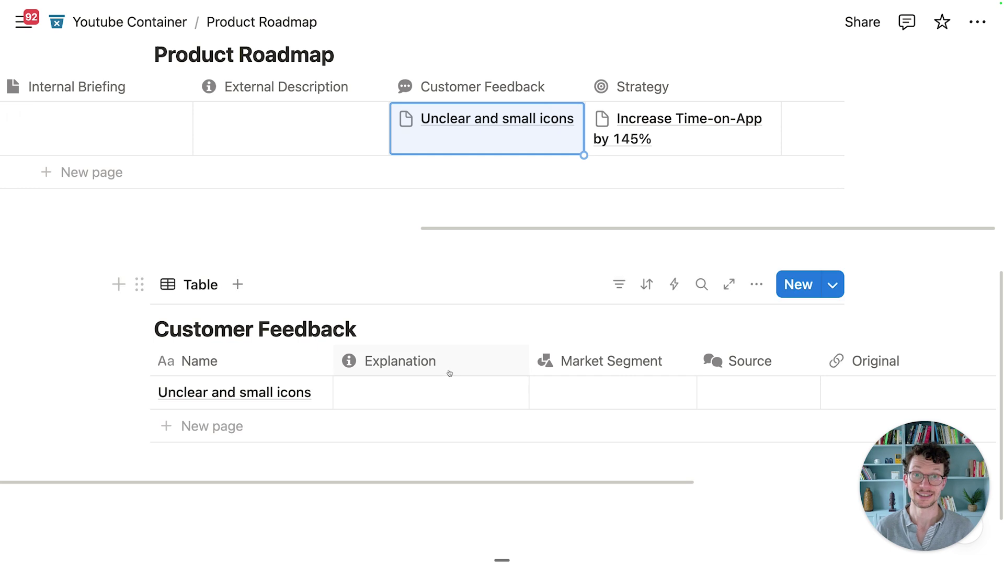
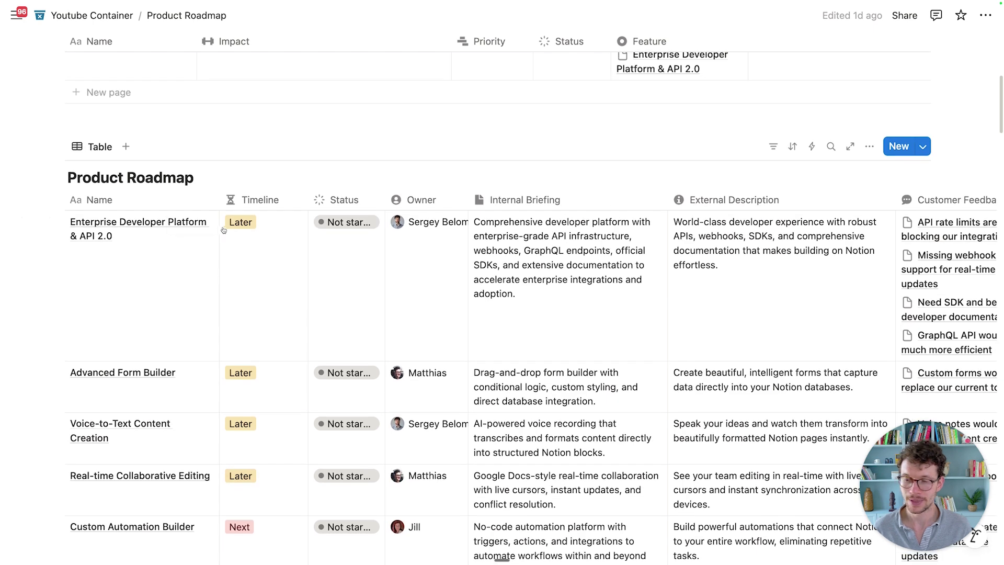
# Open the Enterprise Developer Platform & API 2.0 roadmap entry as a full page and review its properties
pyautogui.click(191, 222)
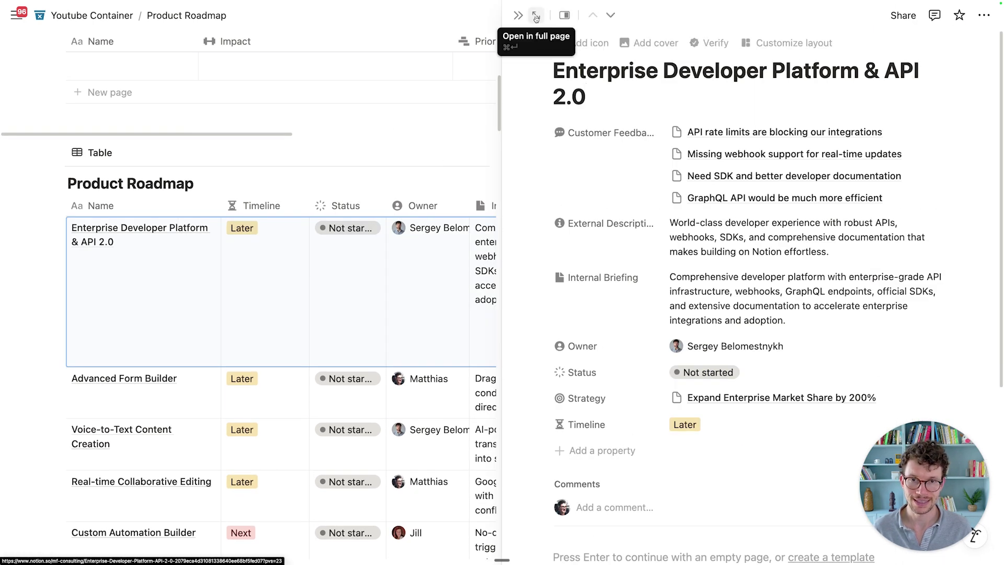
pyautogui.click(536, 16)
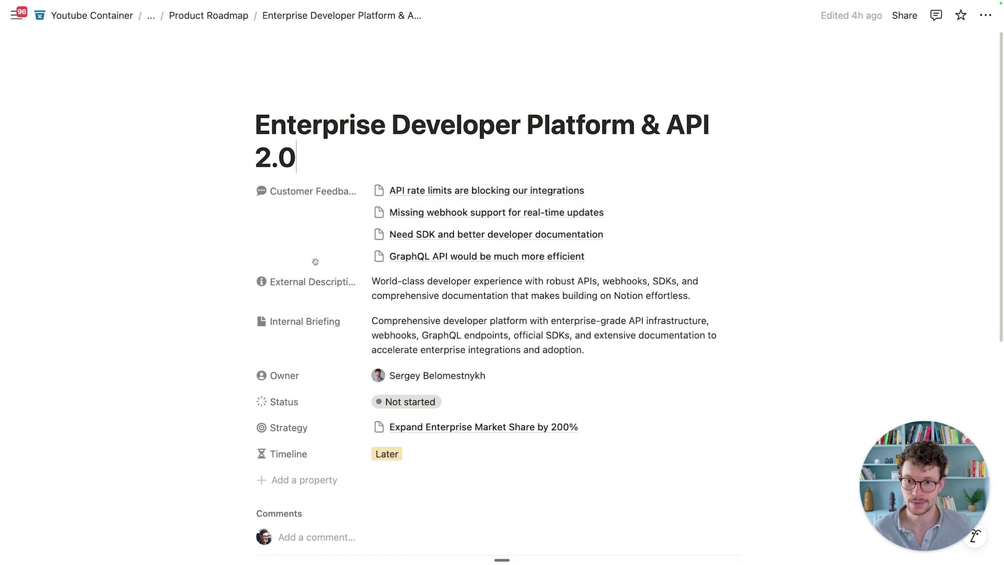
pyautogui.scroll(-3, 343, 328)
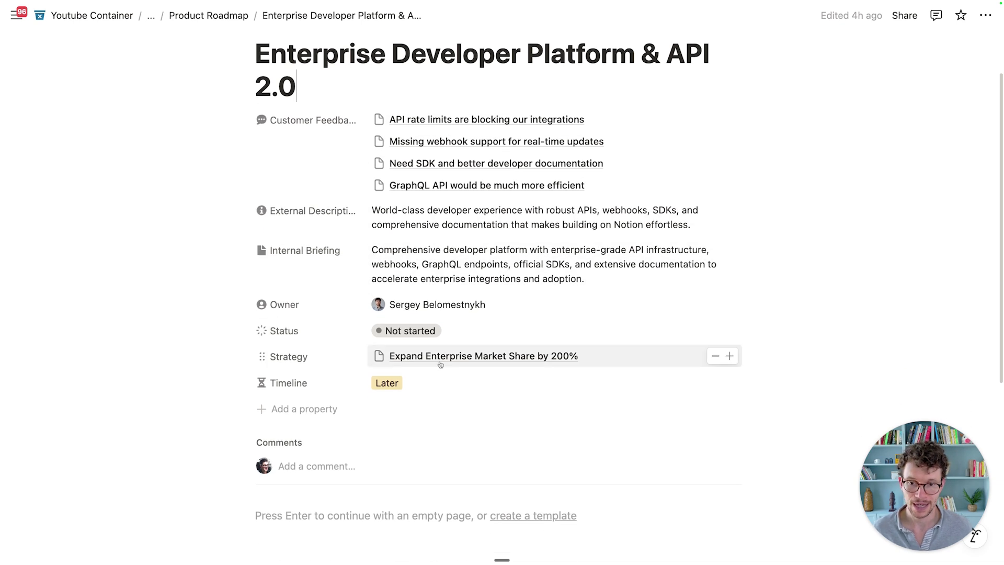
pyautogui.scroll(1, 362, 358)
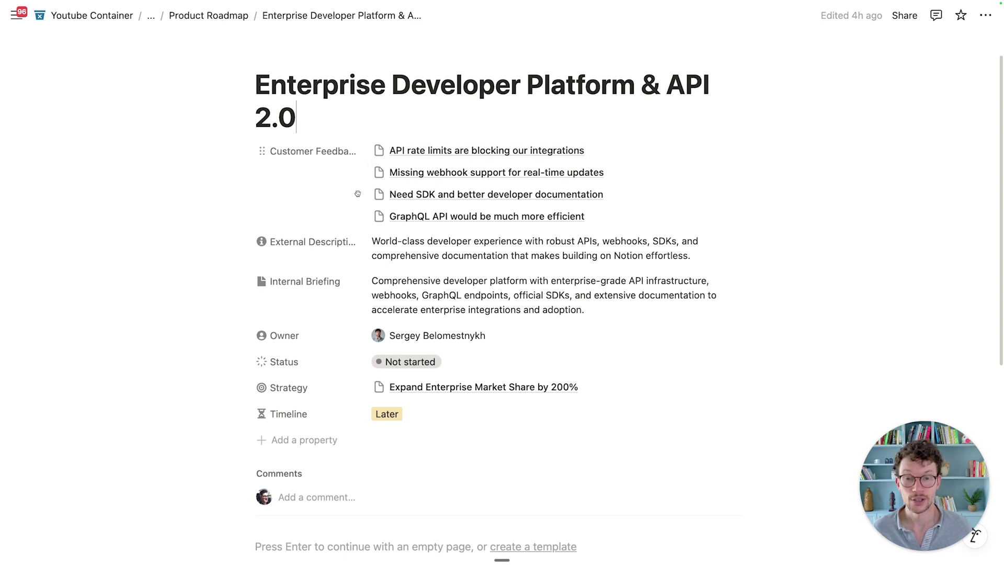
pyautogui.scroll(1, 347, 185)
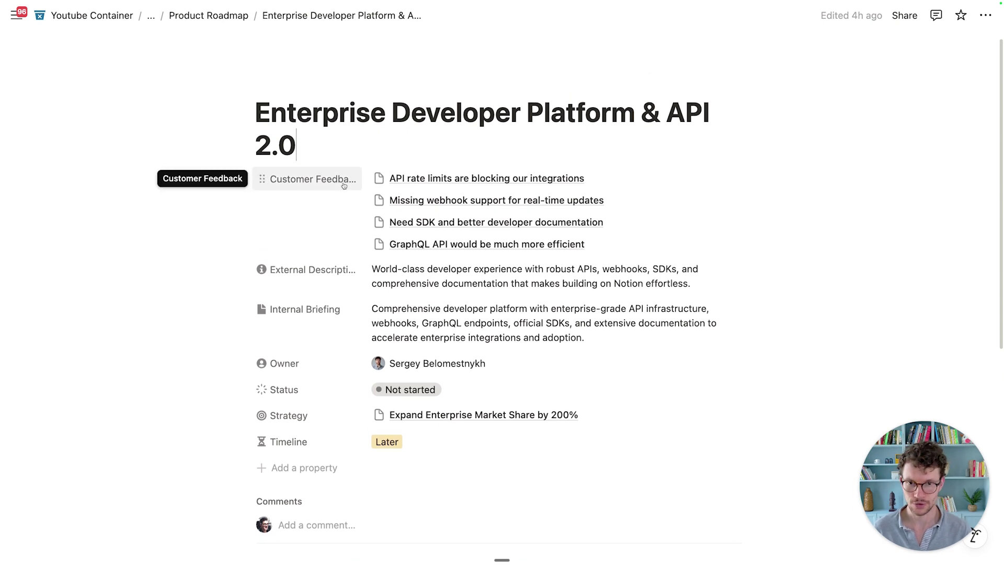
pyautogui.scroll(1, 341, 204)
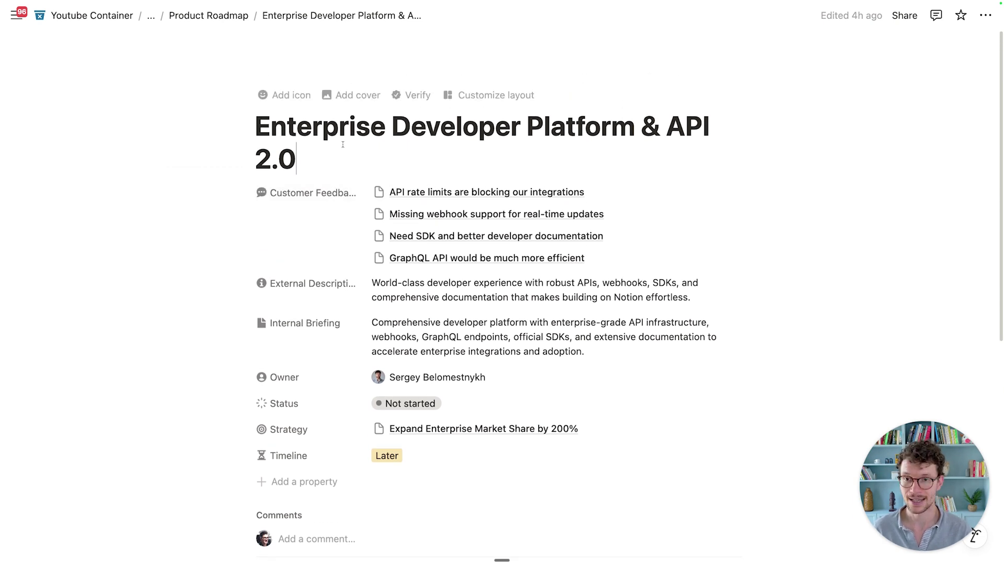
# Open the layout customization for the Product Roadmap pages and look over the heading and property group
pyautogui.click(476, 100)
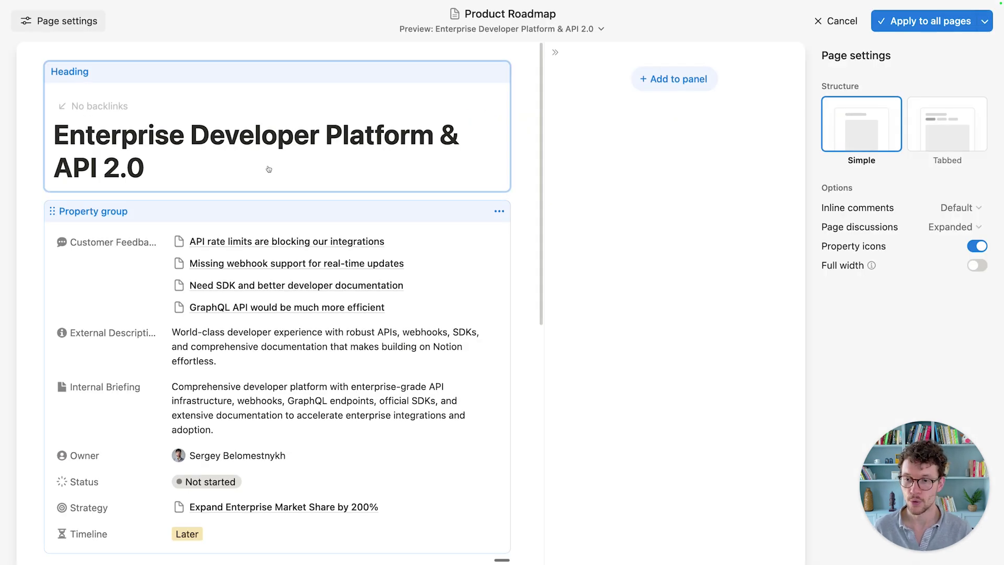
pyautogui.scroll(-3, 269, 169)
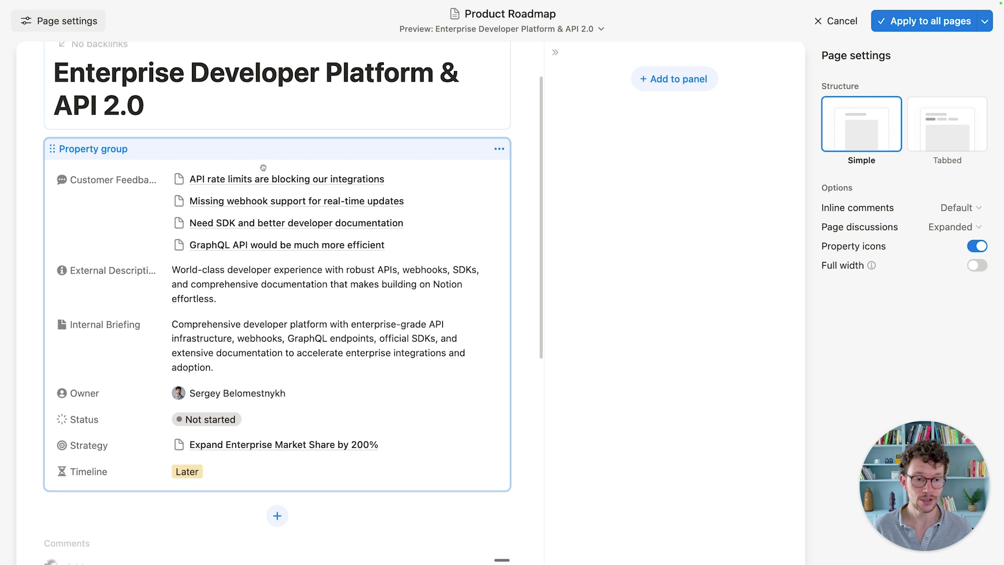
pyautogui.scroll(3, 263, 168)
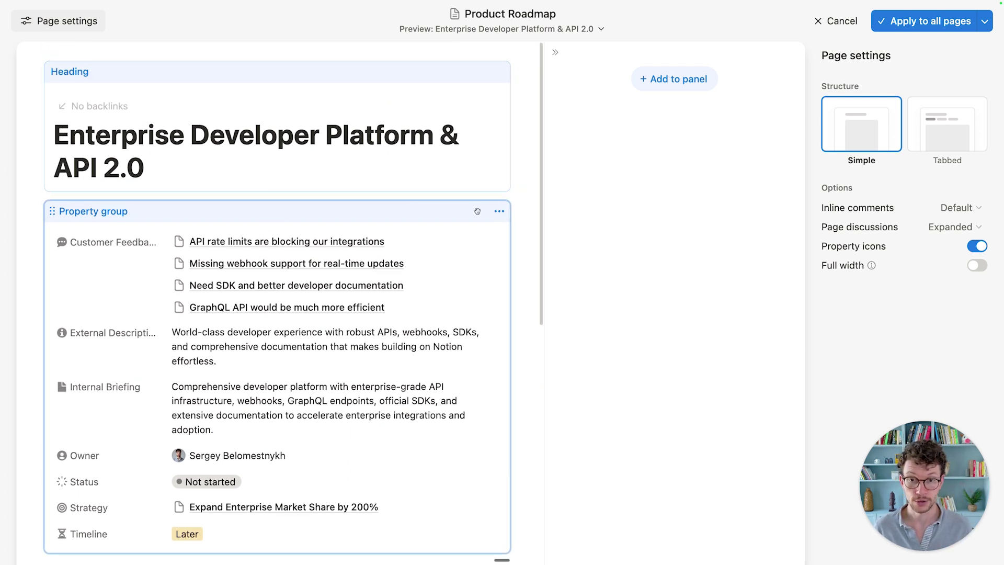
# Move the property group from the main page body to the side panel of the layout
pyautogui.click(168, 208)
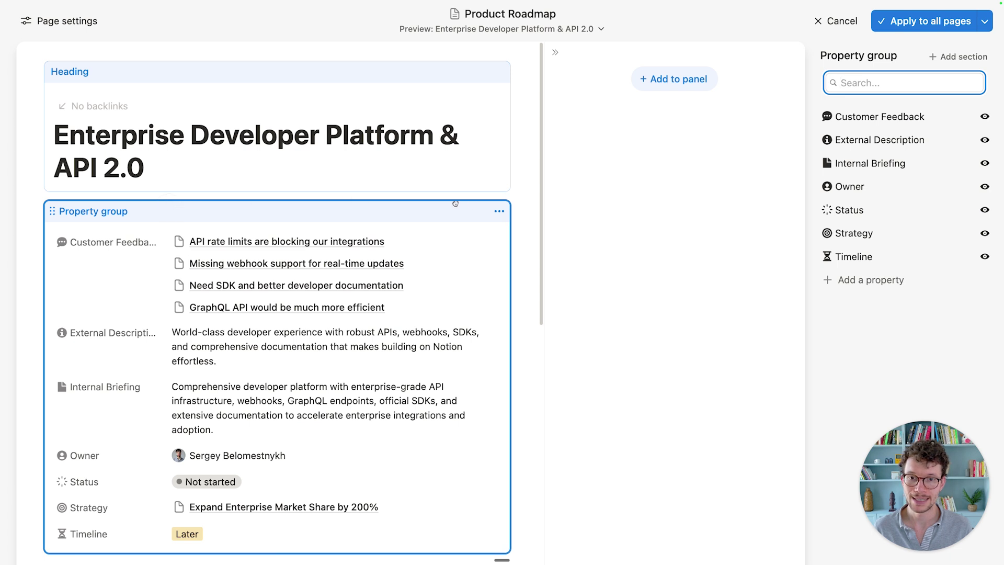
pyautogui.click(499, 211)
pyautogui.click(459, 230)
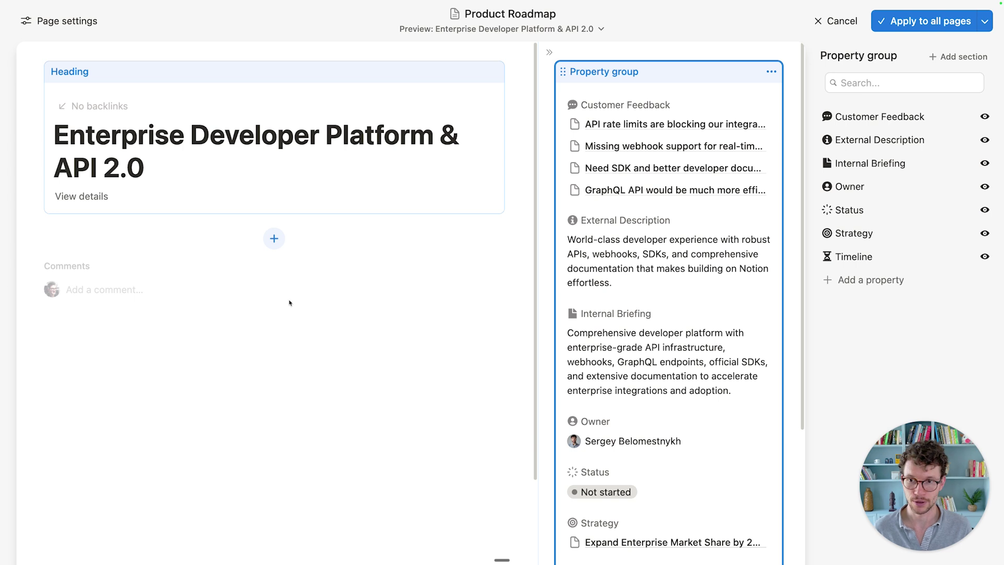
# Pin the Timeline, Status and Owner properties to the page heading, in that order
pyautogui.click(166, 141)
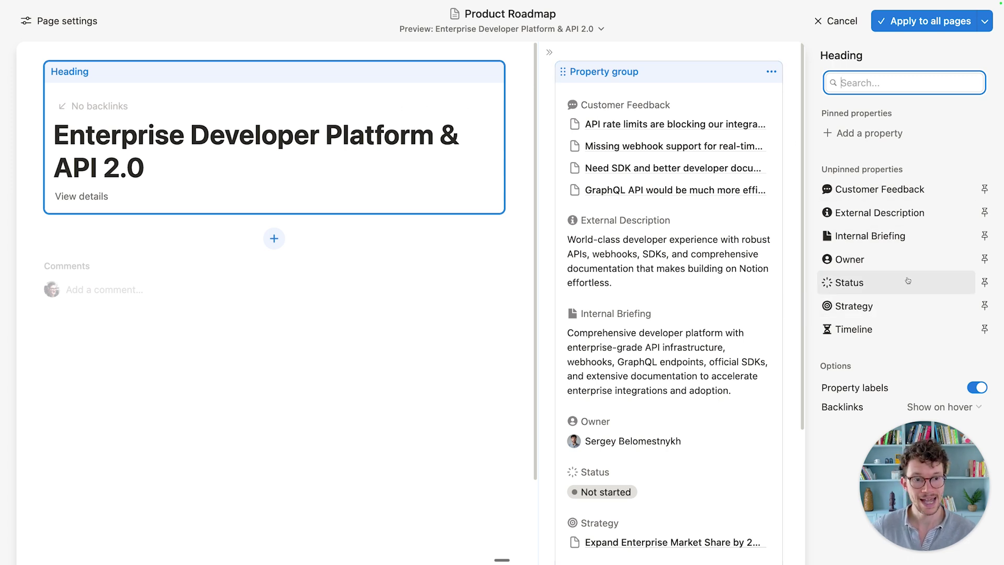
pyautogui.click(985, 329)
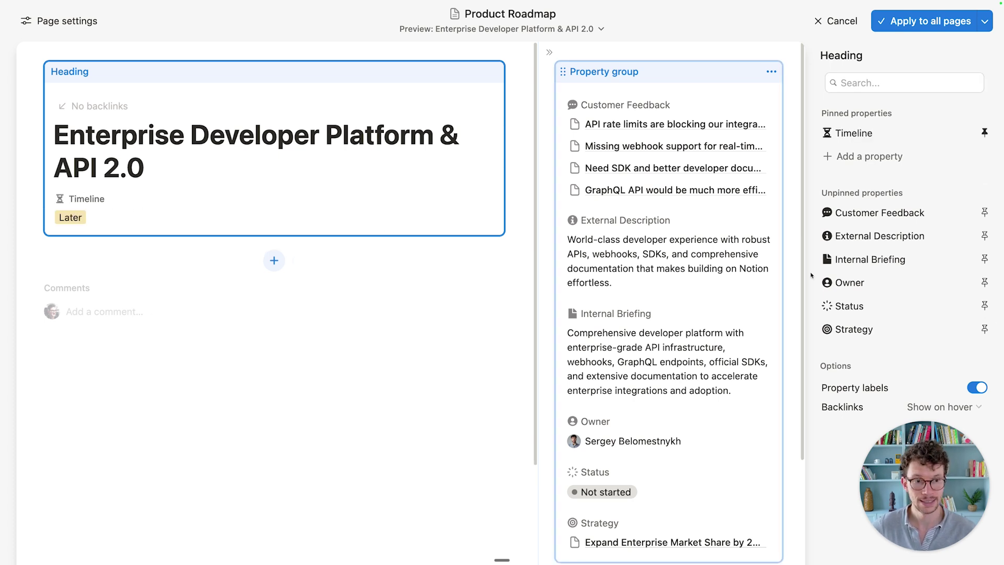
pyautogui.click(984, 305)
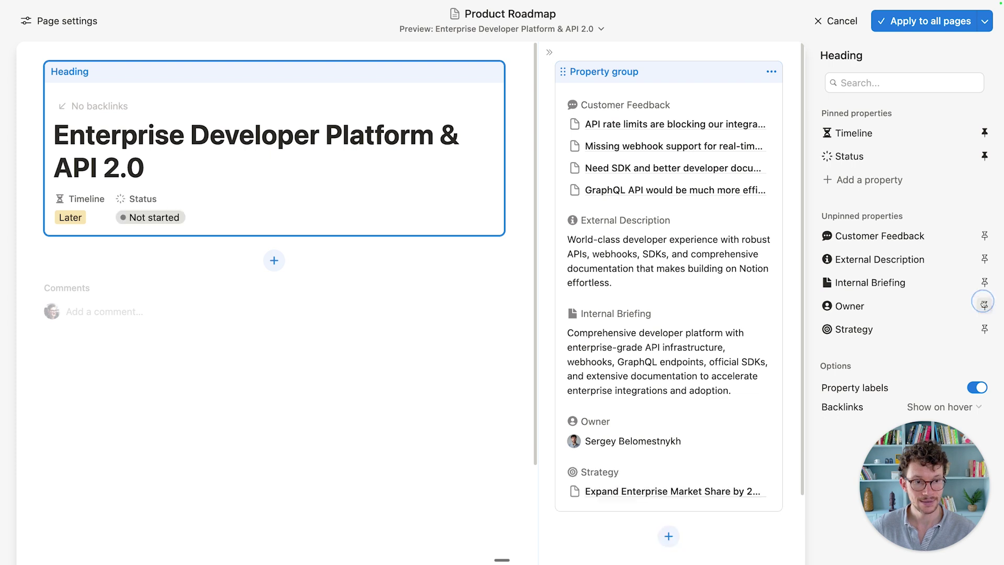
pyautogui.click(984, 306)
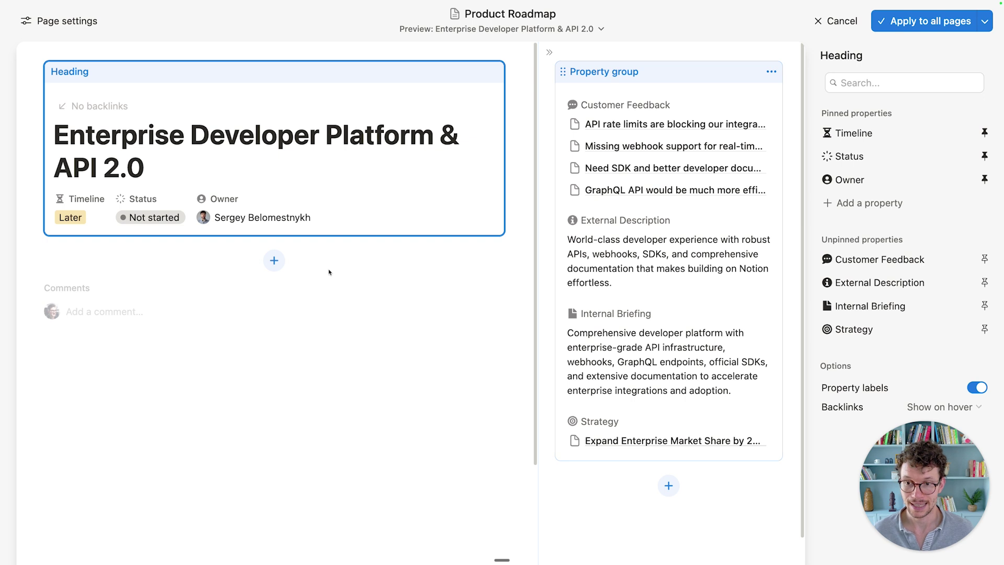
# Add Strategy, Internal Briefing and External Description as separate sections below the heading and apply the layout to all pages
pyautogui.click(274, 261)
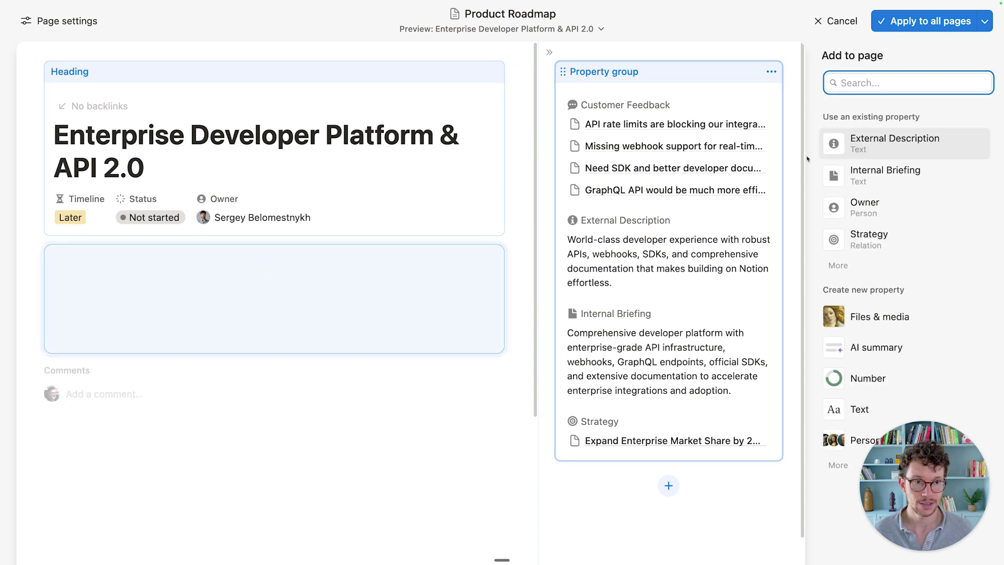
pyautogui.click(853, 244)
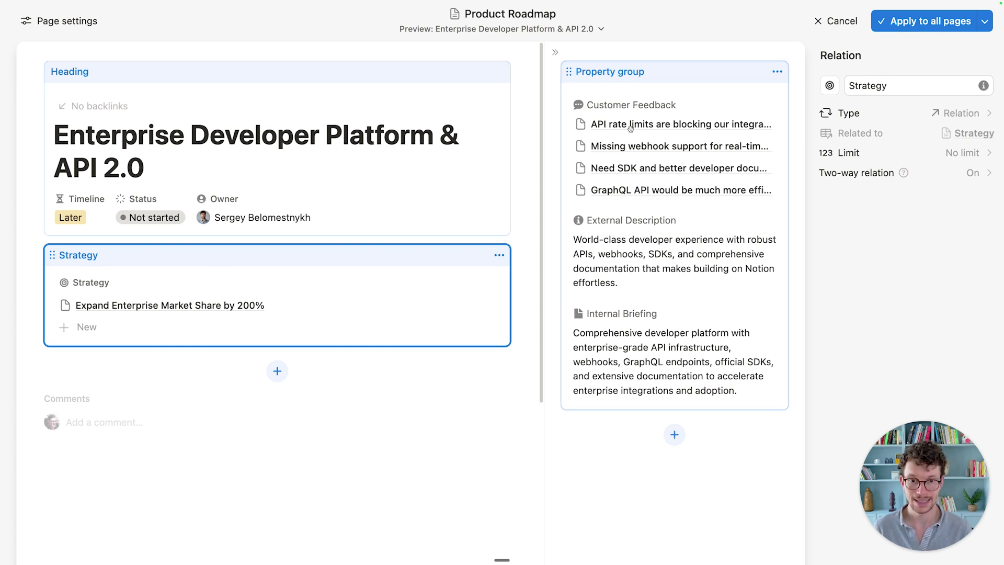
pyautogui.click(609, 248)
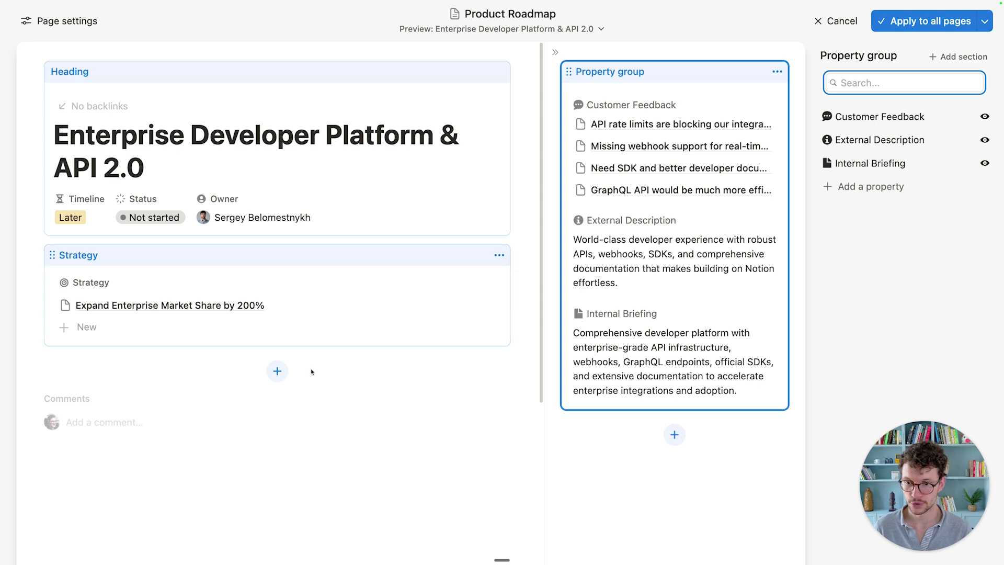
pyautogui.click(277, 370)
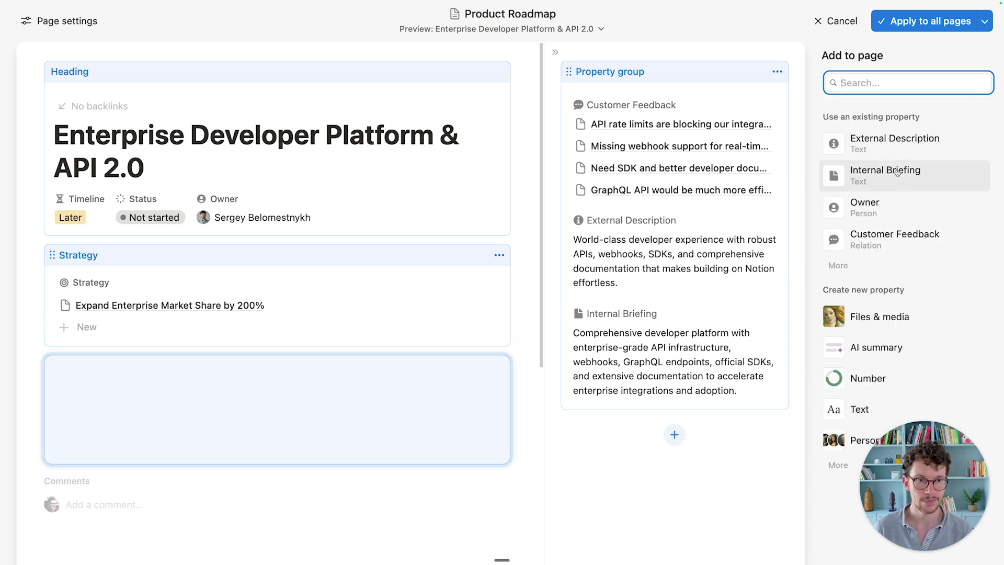
pyautogui.click(898, 173)
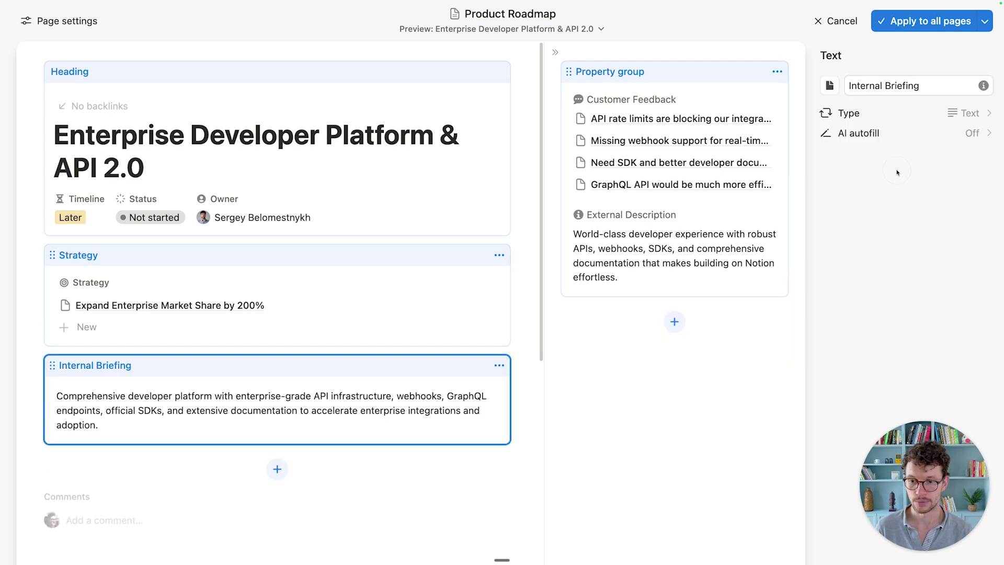
pyautogui.click(275, 471)
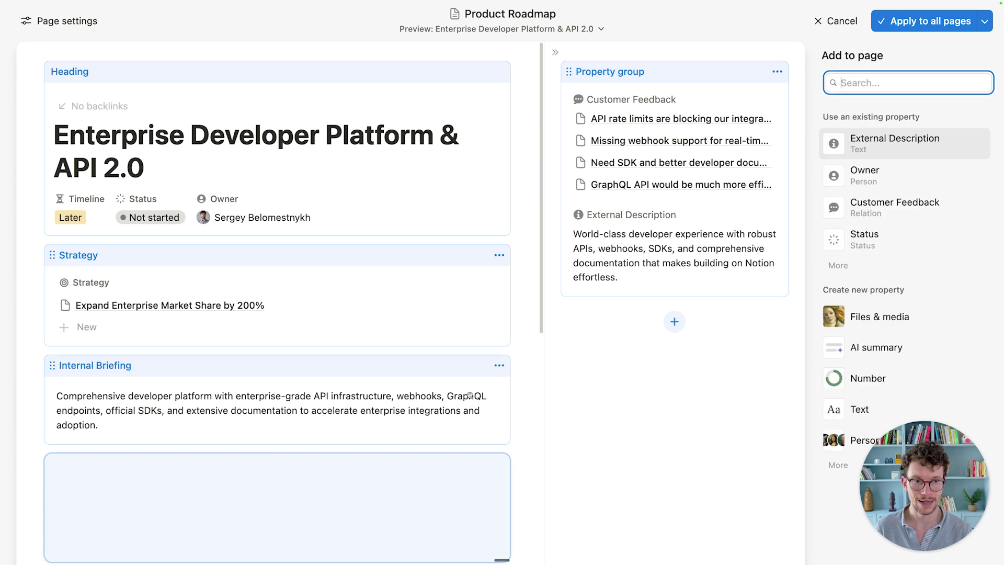
pyautogui.click(886, 144)
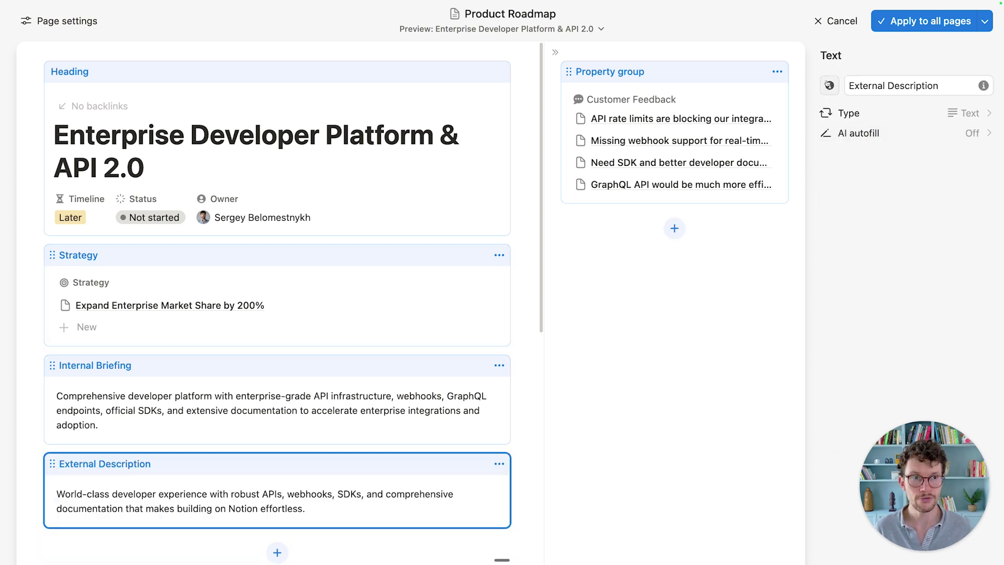
pyautogui.click(923, 21)
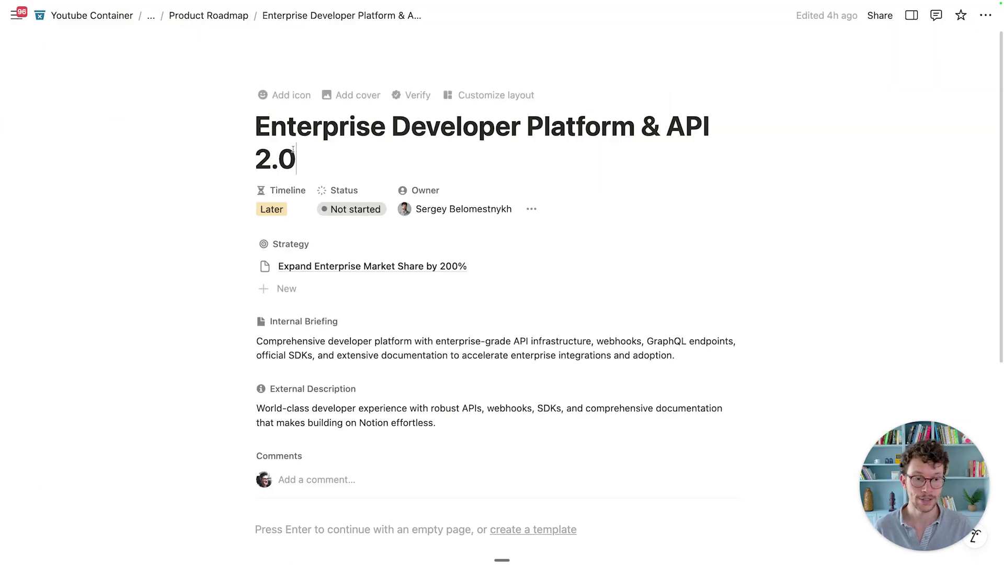
# Review the roadmap page, reopen its layout customization and switch the page structure to Tabbed
pyautogui.scroll(-2, 320, 133)
pyautogui.scroll(1, 317, 121)
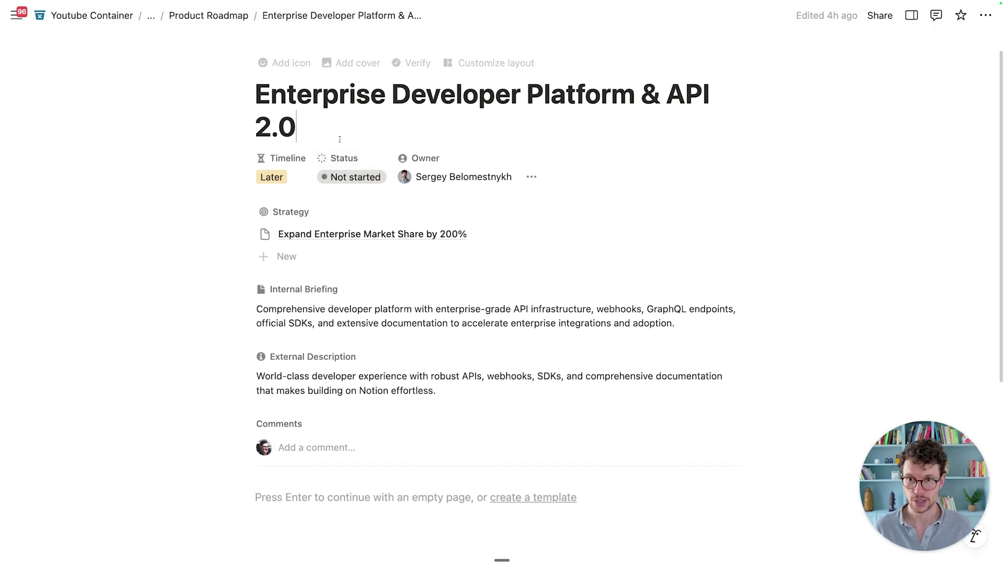
pyautogui.scroll(1, 310, 107)
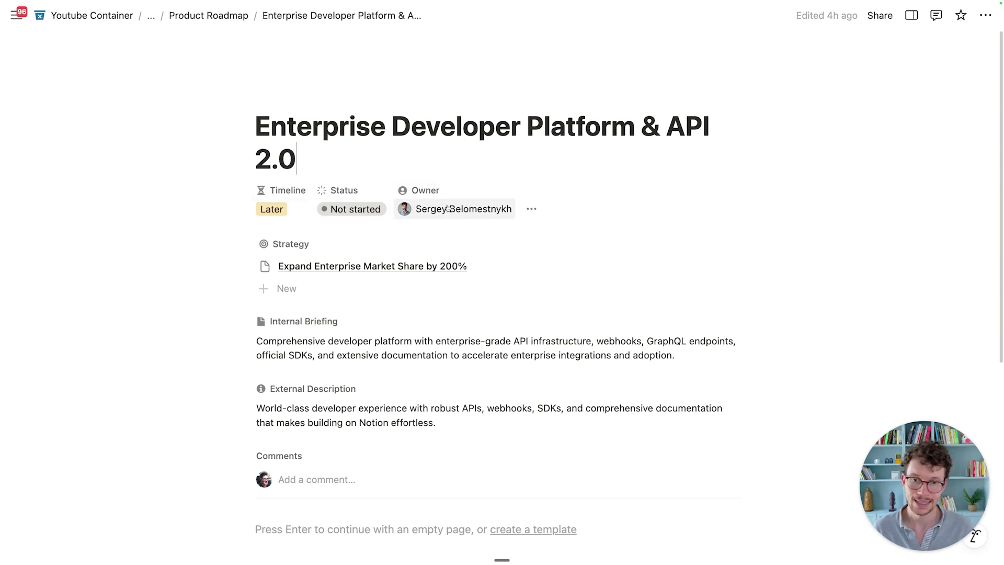
pyautogui.scroll(-2, 337, 219)
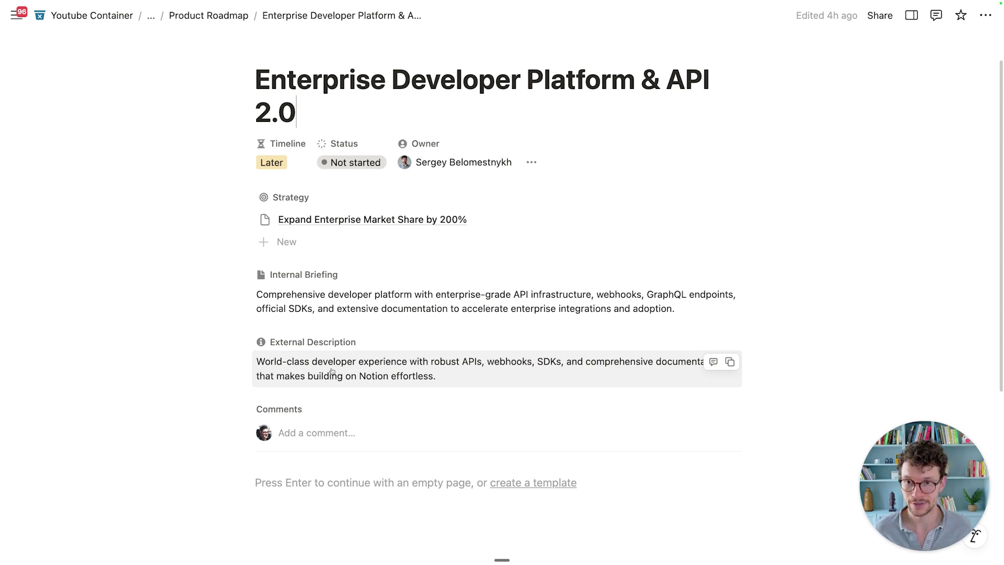
pyautogui.scroll(2, 246, 251)
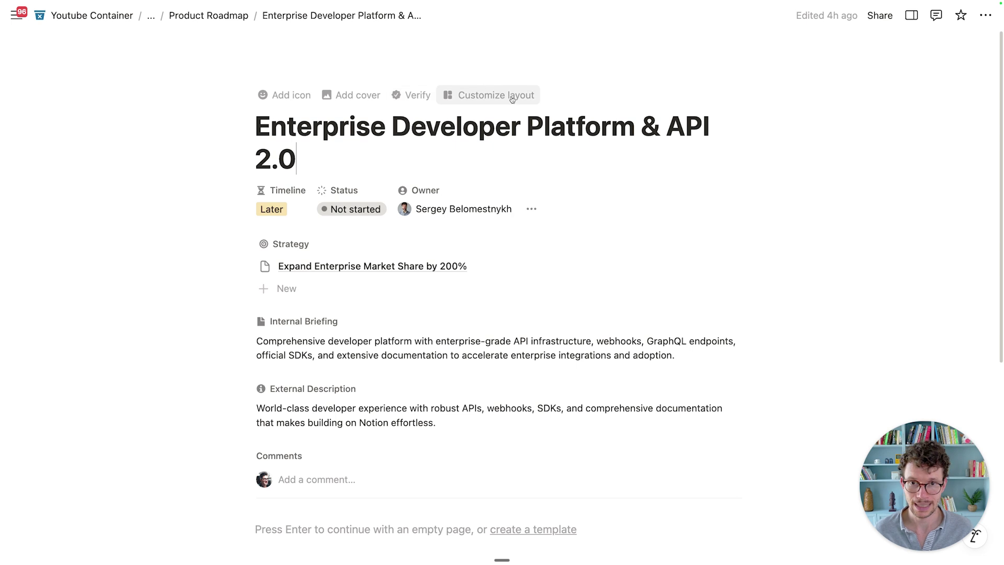
pyautogui.click(512, 97)
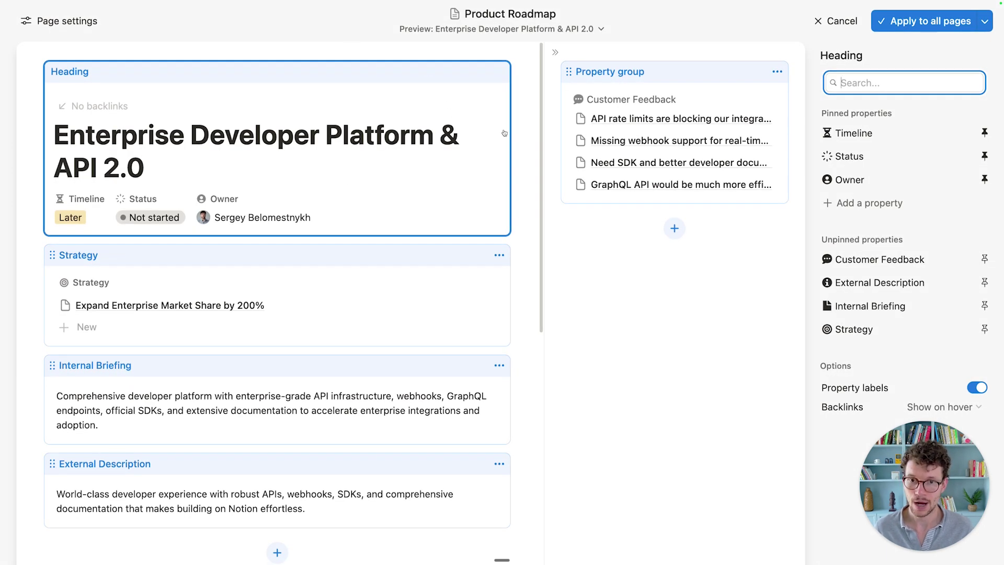
pyautogui.click(529, 179)
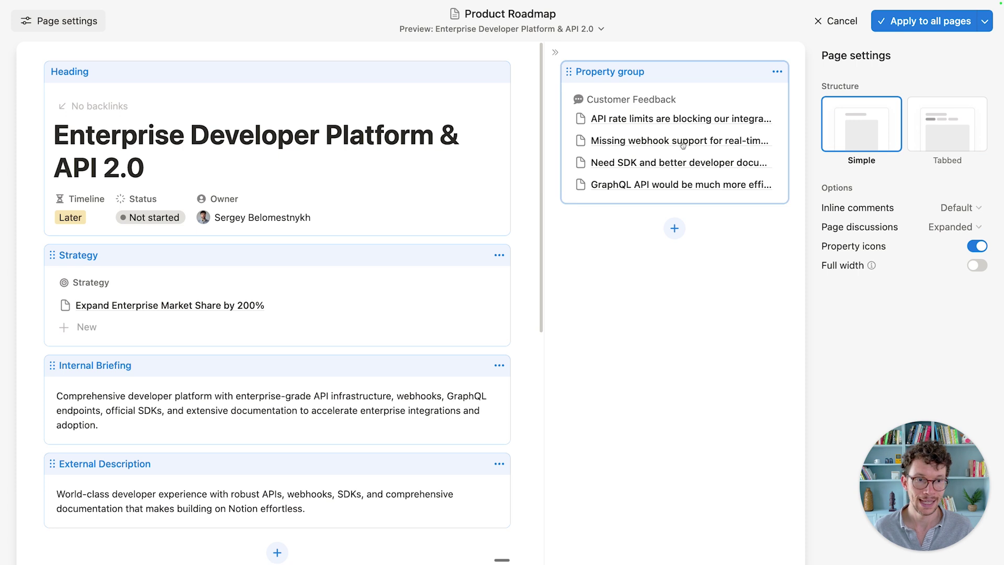
pyautogui.click(944, 136)
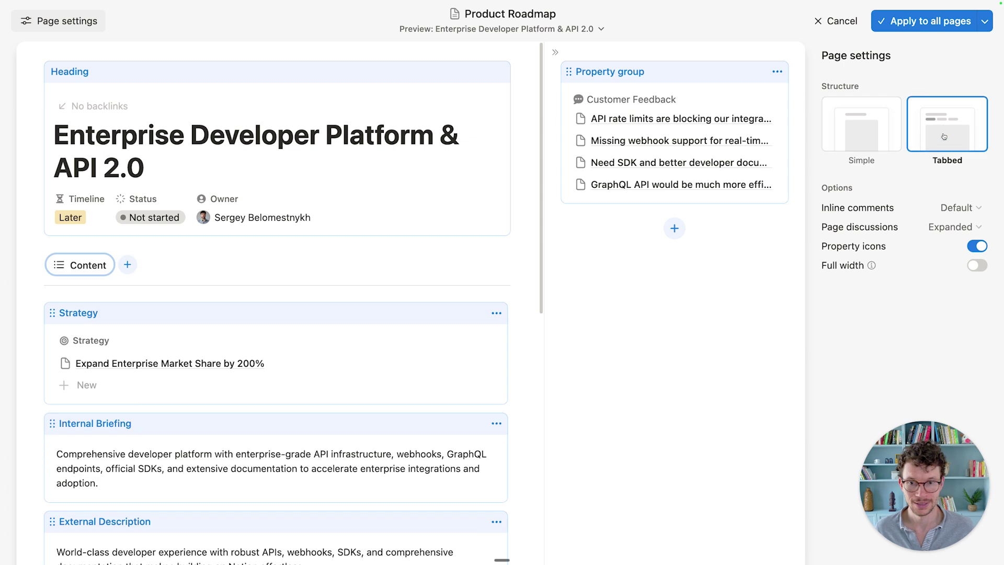
# Rename the Content tab as Key Information and give it the round ring icon
pyautogui.scroll(-1, 136, 235)
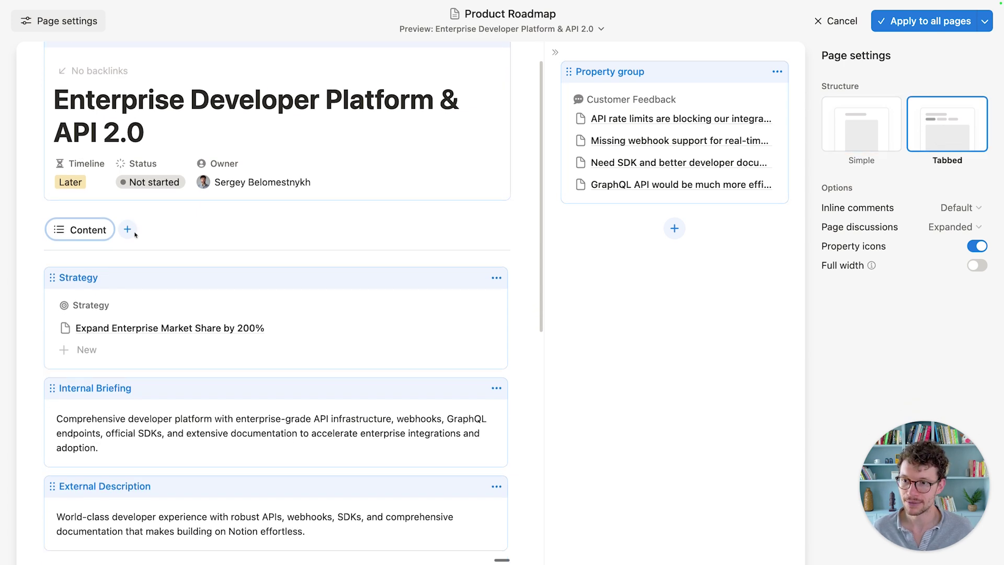
pyautogui.click(100, 240)
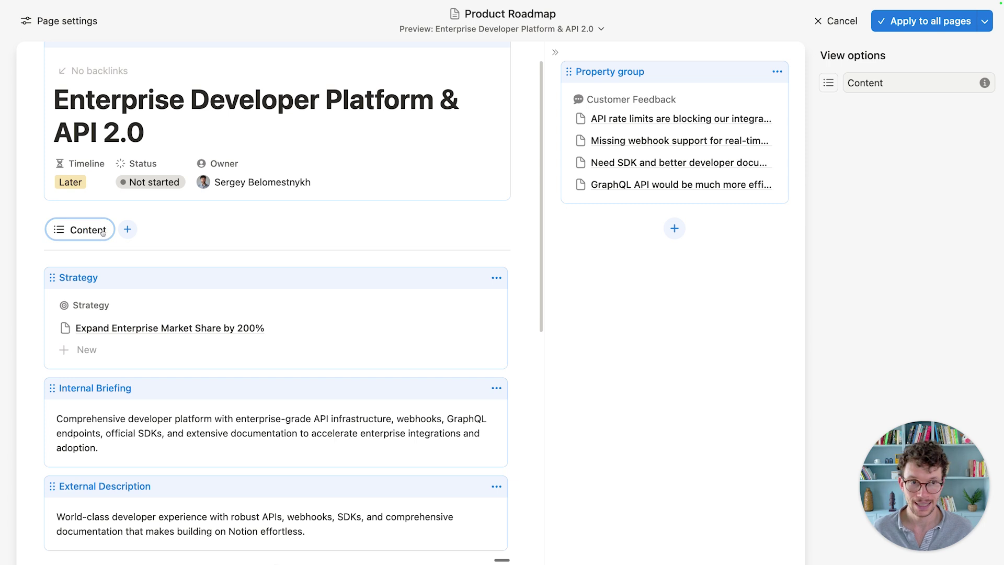
pyautogui.click(913, 82)
pyautogui.press('super+a')
pyautogui.write('Key Information')
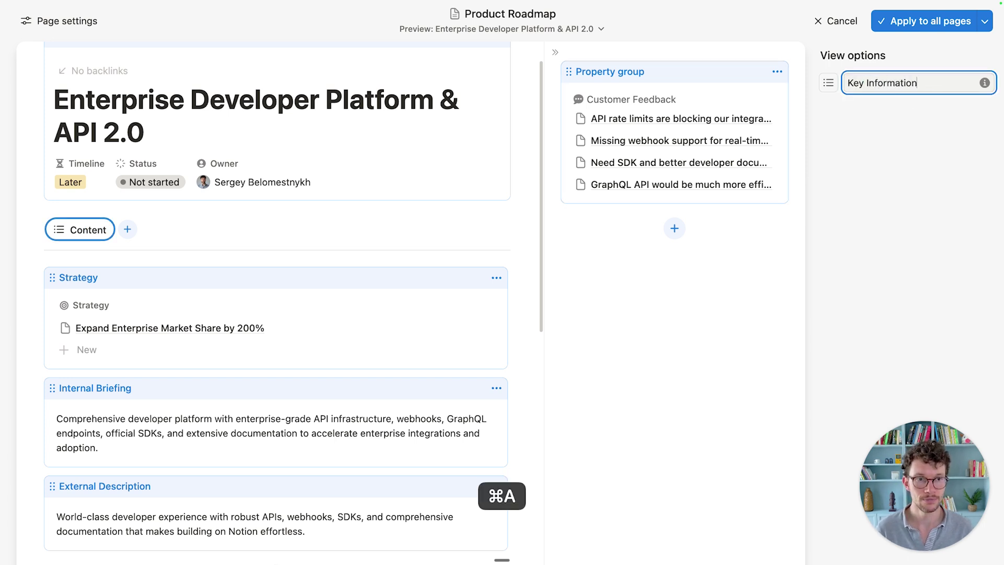
pyautogui.click(831, 85)
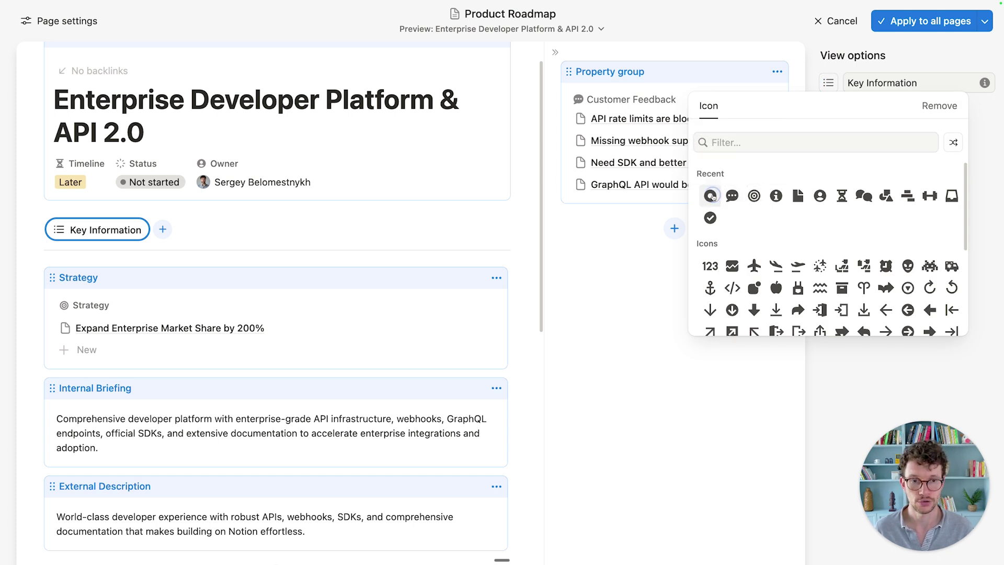
pyautogui.click(710, 195)
# Add a second tab beside Key Information that shows the related Customer Feedback database
pyautogui.scroll(1, 279, 252)
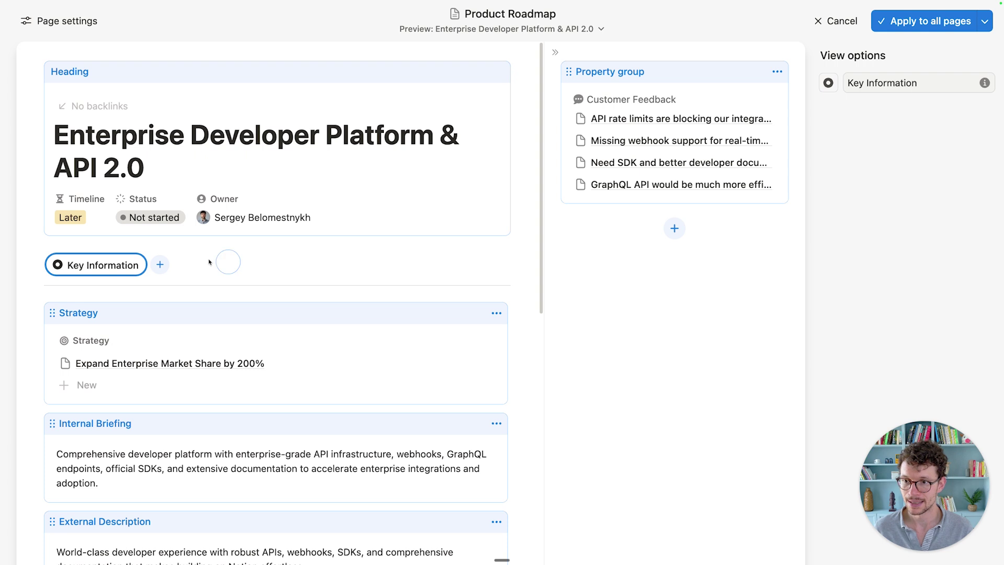
pyautogui.click(160, 265)
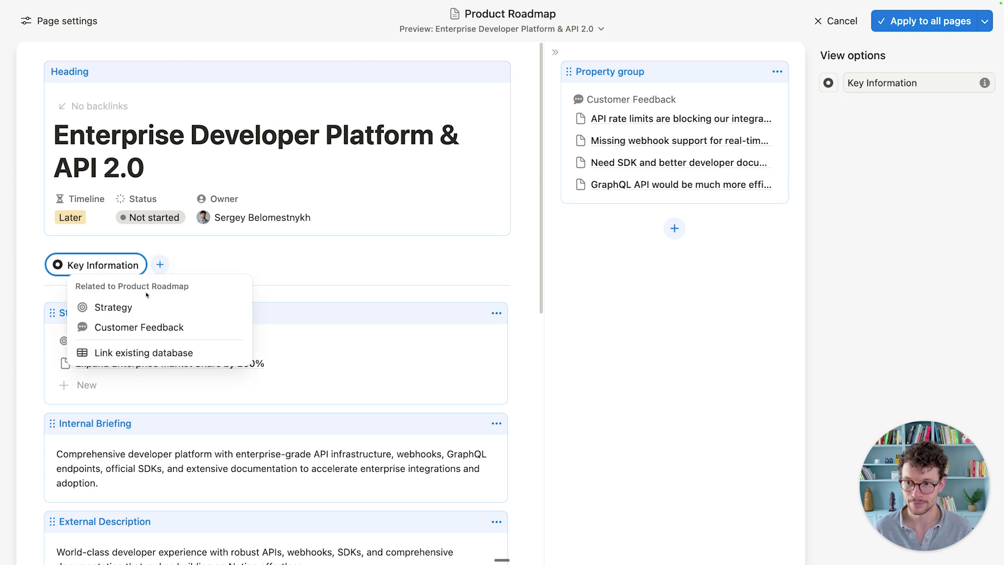
pyautogui.click(165, 328)
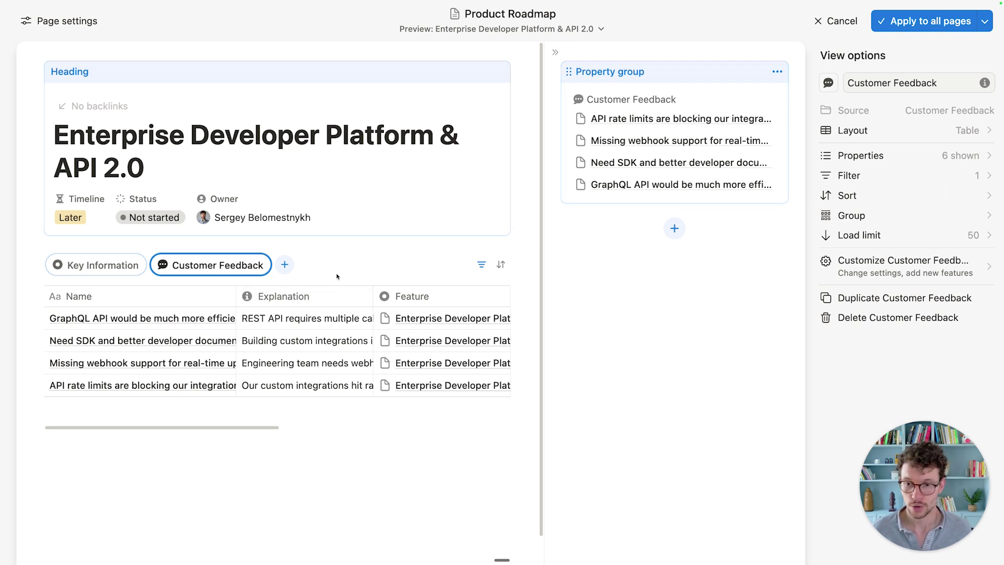
# Wrap the text in the Name and Explanation columns of the Customer Feedback table and widen the Explanation column
pyautogui.click(177, 296)
pyautogui.click(111, 450)
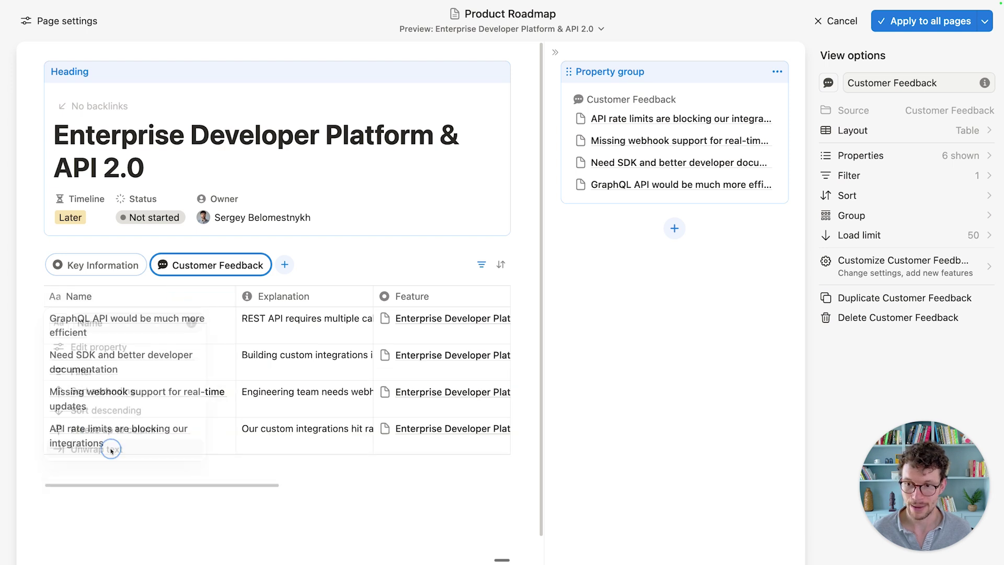
pyautogui.click(307, 297)
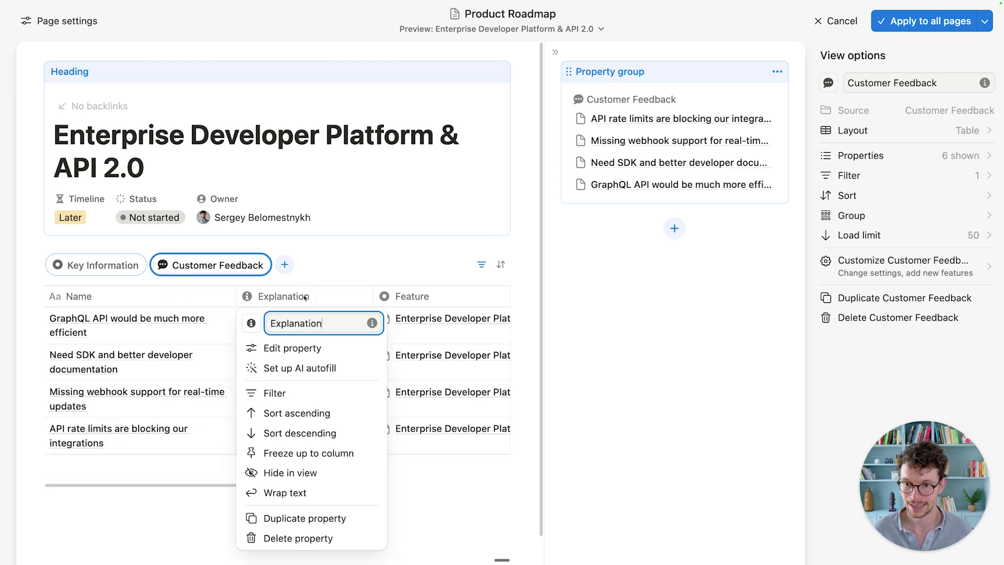
pyautogui.click(298, 495)
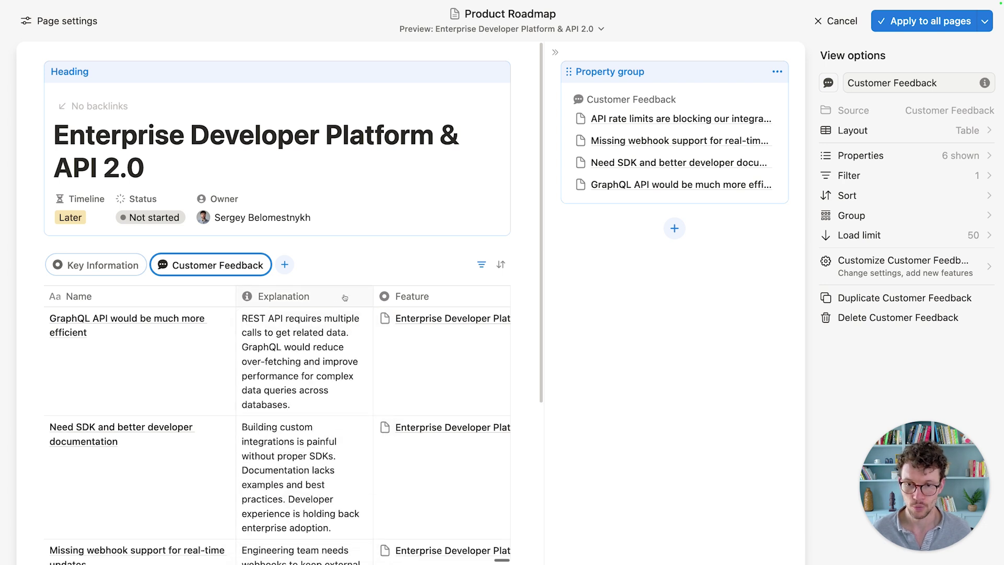
pyautogui.click(369, 296)
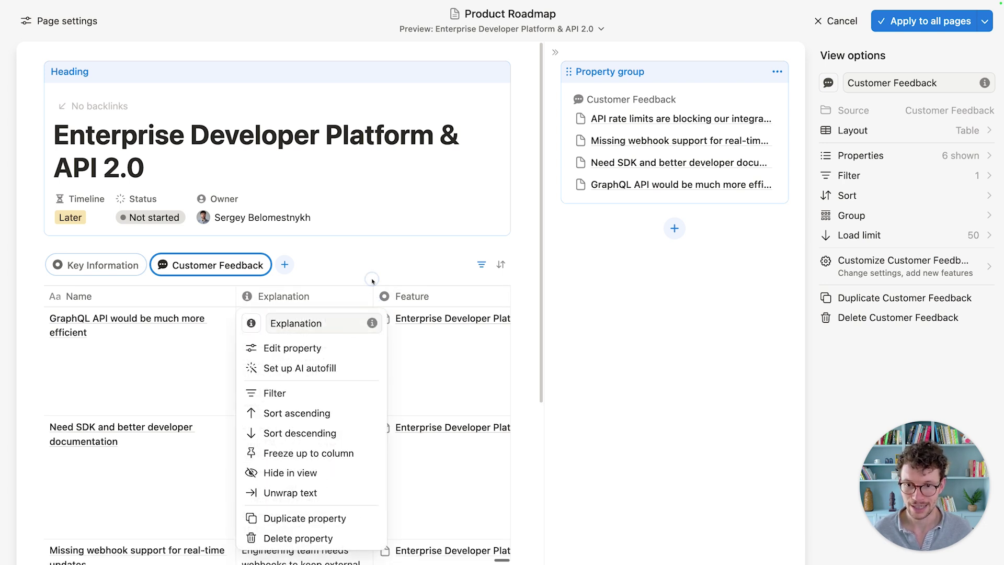
pyautogui.click(371, 281)
pyautogui.moveTo(372, 293); pyautogui.dragTo(433, 285)
pyautogui.hscroll(5, 381, 310)
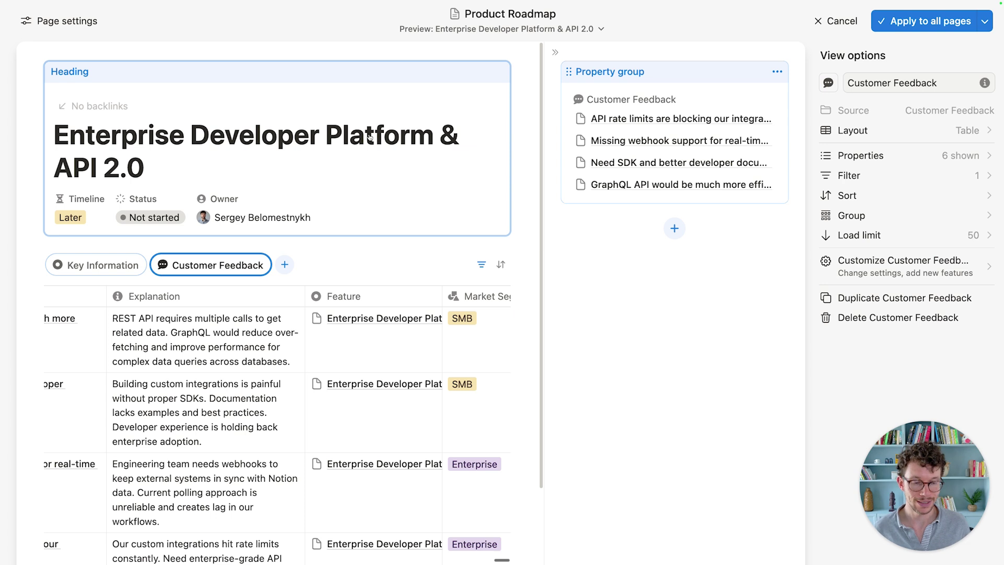
pyautogui.click(357, 298)
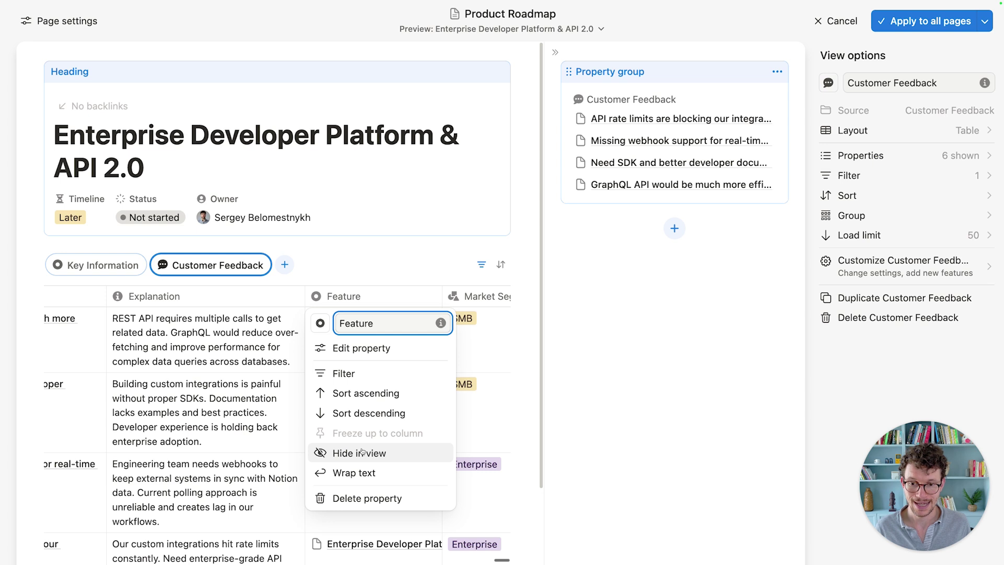
pyautogui.click(374, 273)
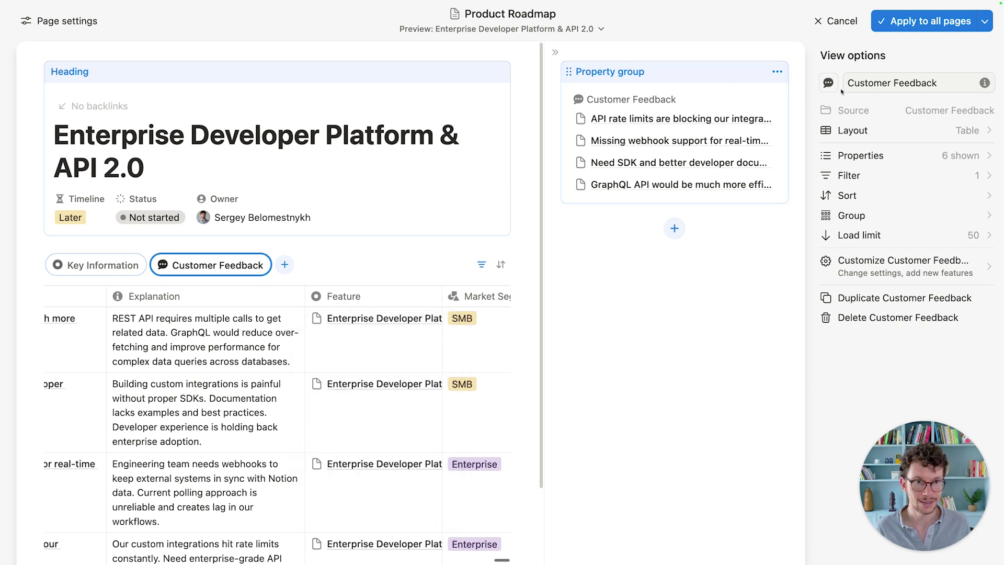
# Hide the Feature property in the Customer Feedback table and narrow the Market Segment column
pyautogui.click(842, 156)
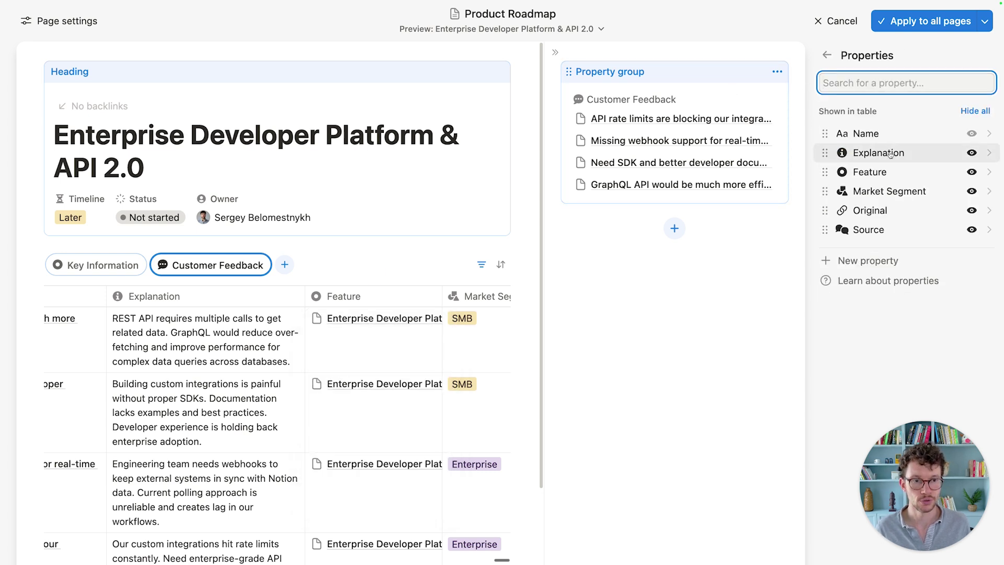
pyautogui.click(971, 172)
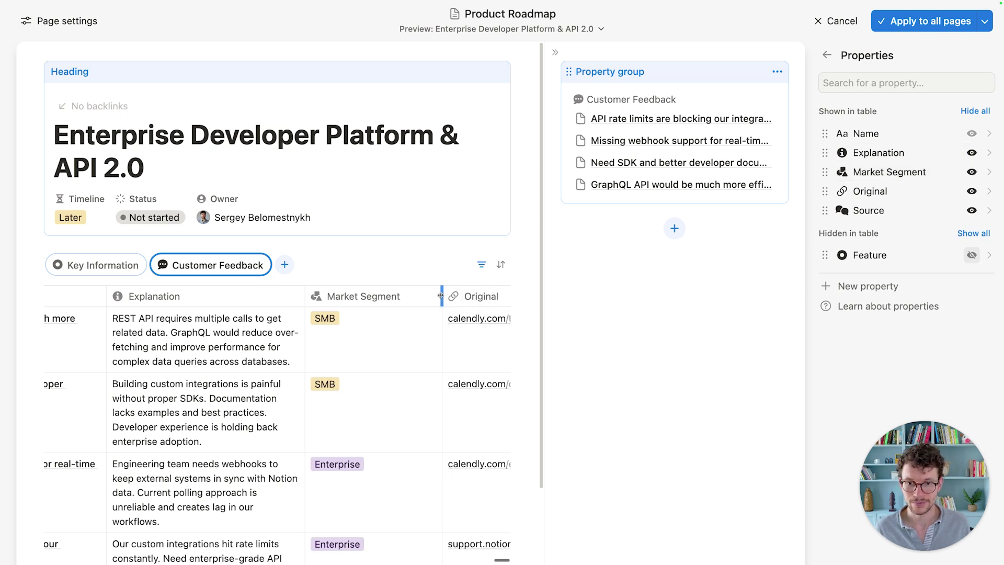
pyautogui.moveTo(441, 296); pyautogui.dragTo(415, 297)
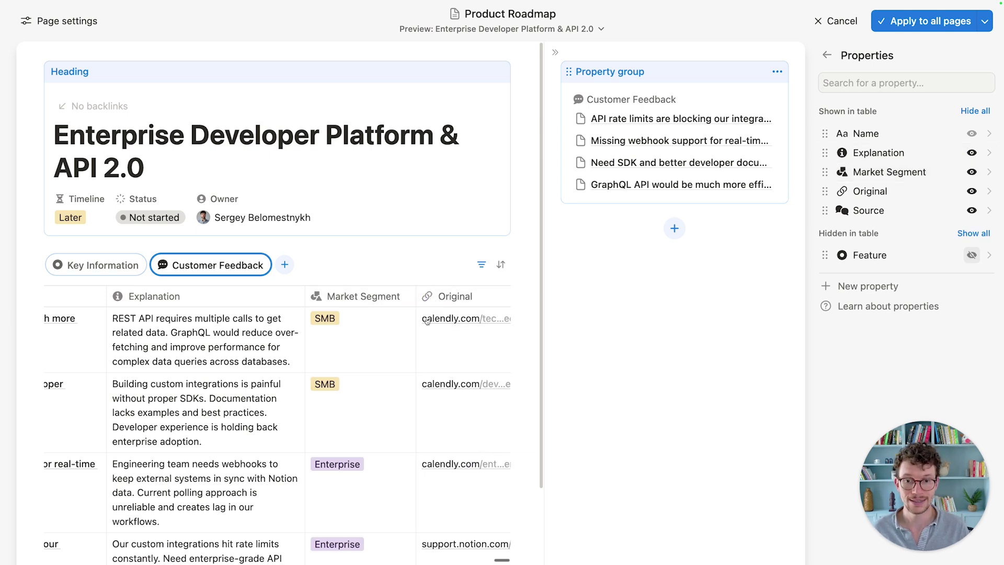
# Move the Source column ahead of the Original column in the Customer Feedback table
pyautogui.hscroll(5, 438, 321)
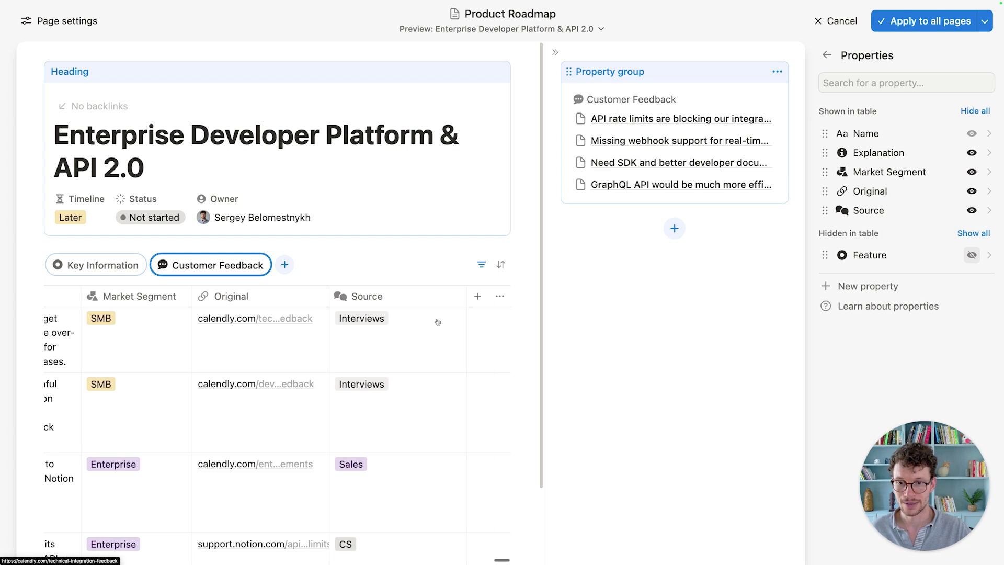
pyautogui.hscroll(-2, 445, 296)
pyautogui.moveTo(415, 294); pyautogui.dragTo(315, 306)
pyautogui.hscroll(-5, 304, 329)
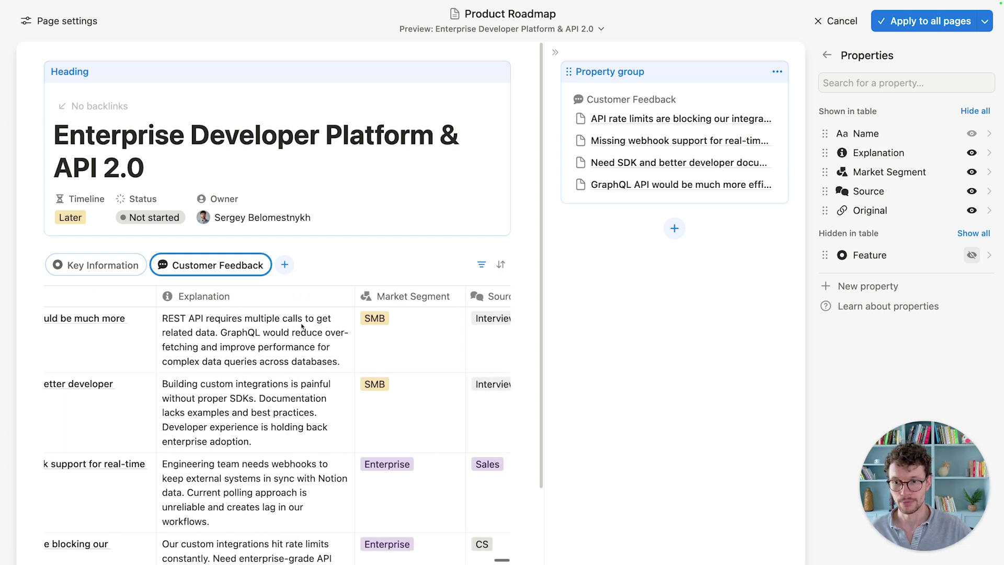
pyautogui.scroll(-2, 484, 181)
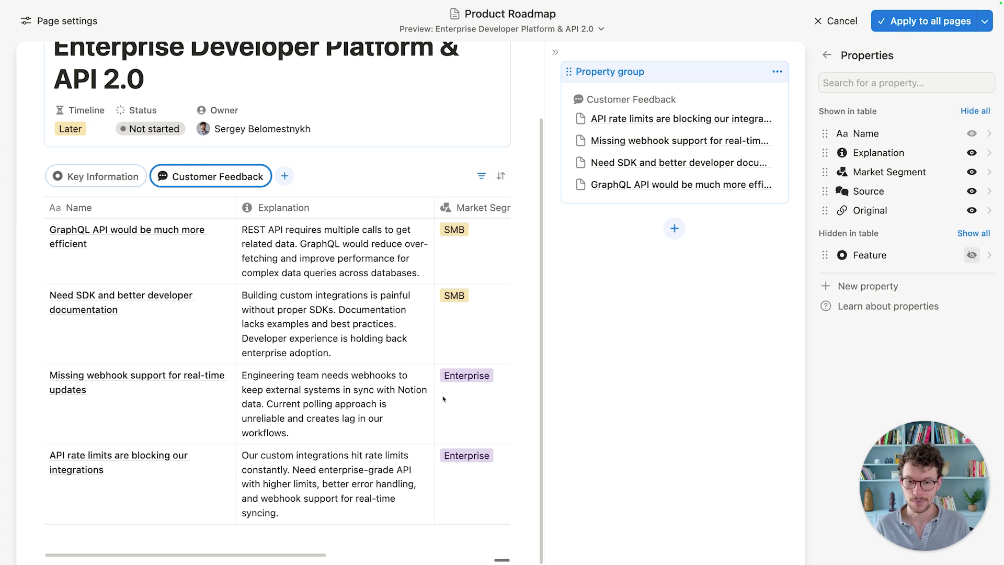
pyautogui.scroll(1, 470, 295)
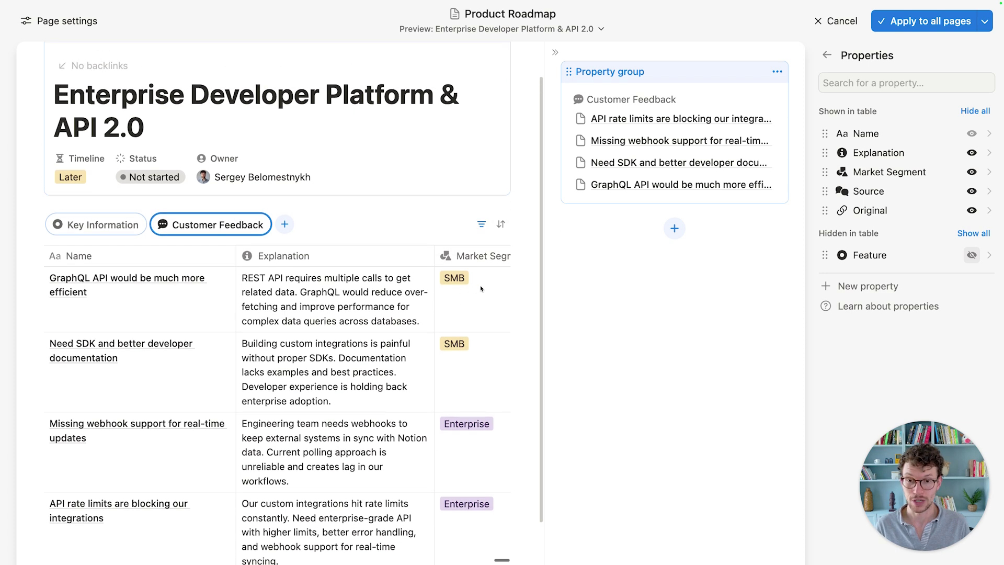
# Group the Customer Feedback view by Market Segment and apply the customized layout to all roadmap pages
pyautogui.click(827, 54)
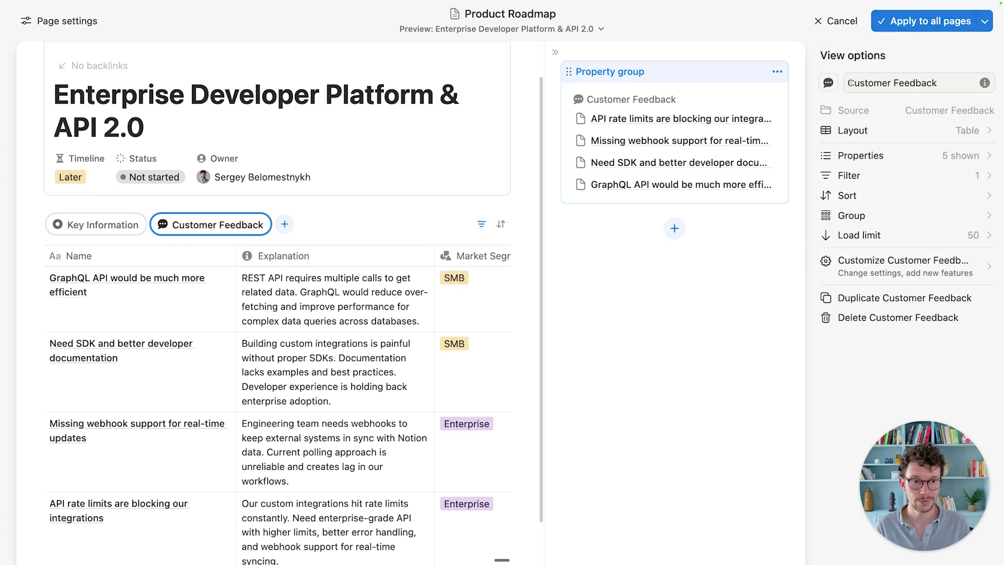
pyautogui.click(869, 219)
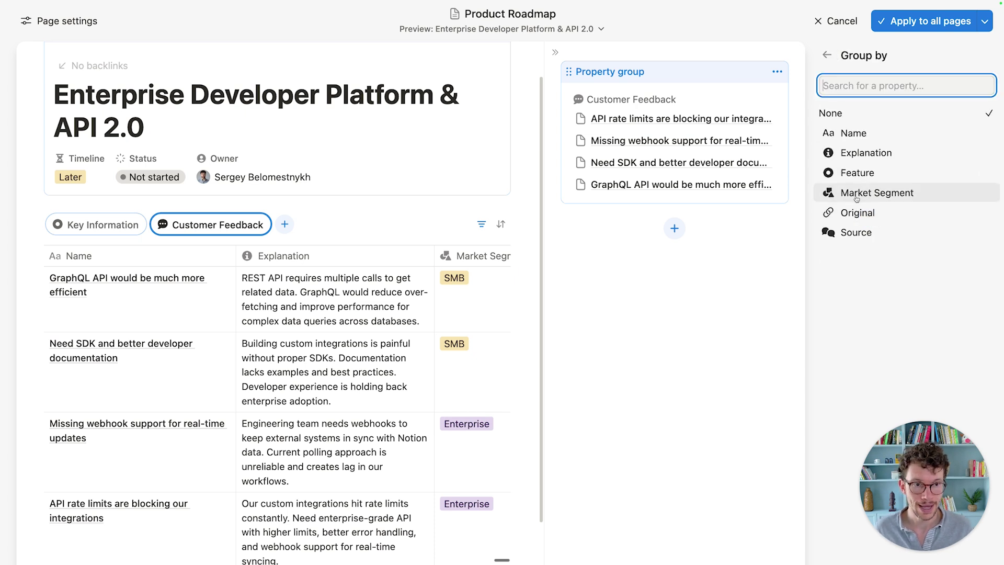
pyautogui.click(876, 193)
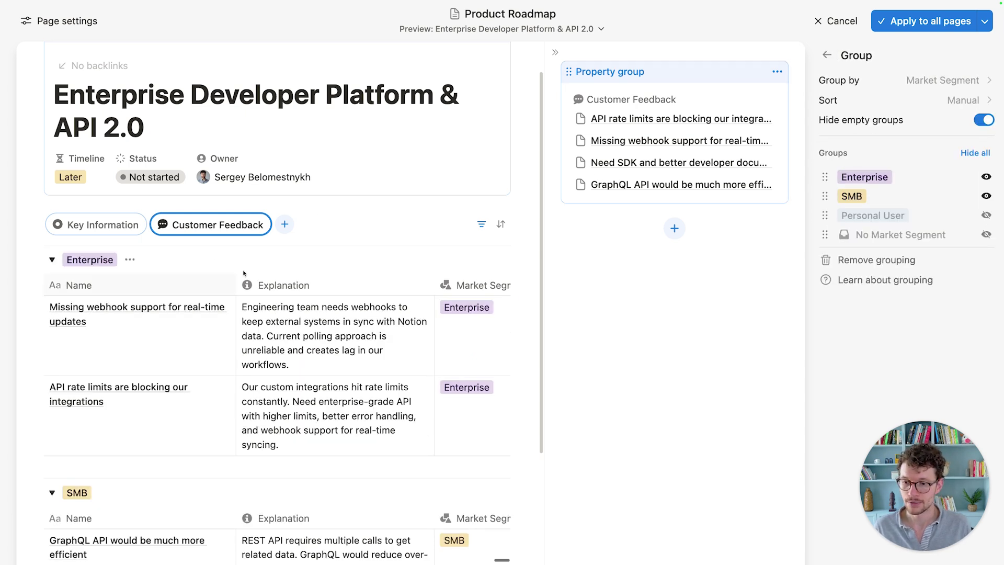
pyautogui.scroll(-5, 127, 269)
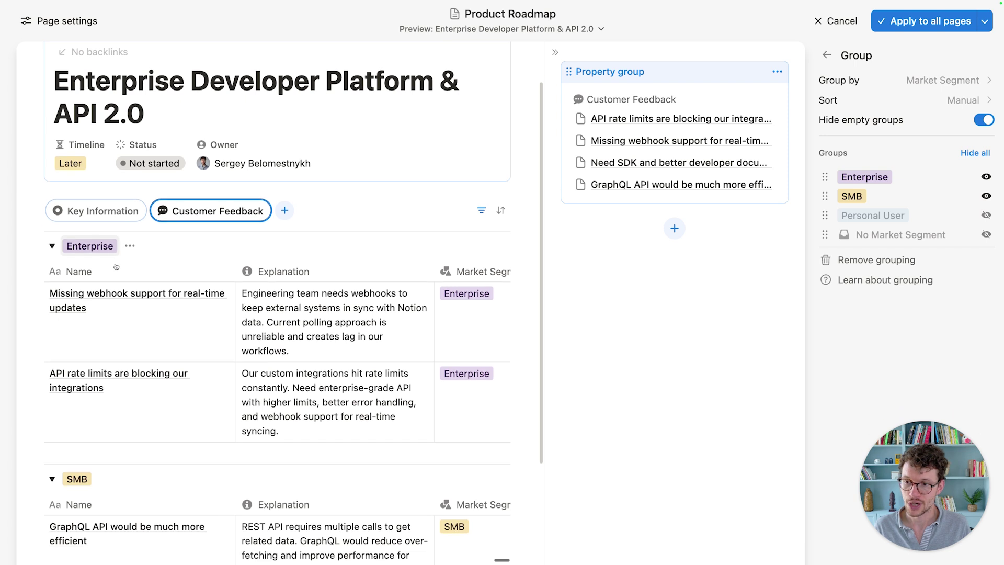
pyautogui.scroll(5, 145, 345)
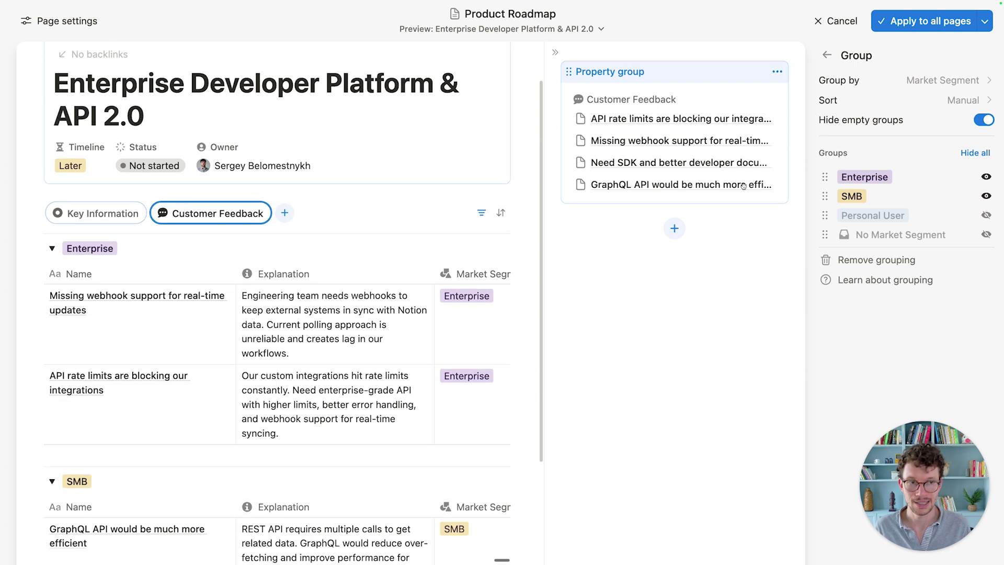
pyautogui.click(924, 29)
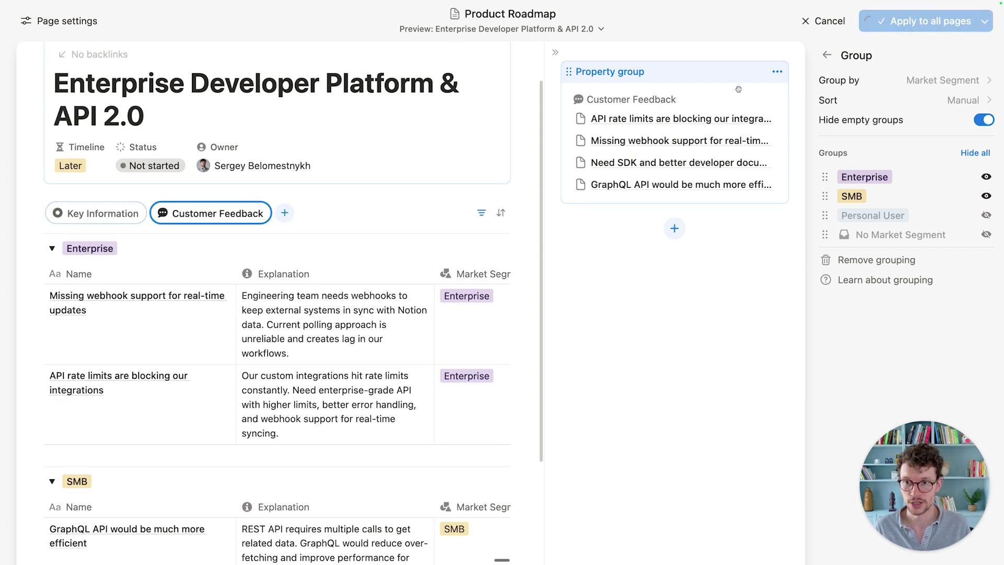
# Review the finished roadmap page, checking the Key Information tab and the grouped feedback entries in the Customer Feedback tab
pyautogui.scroll(-2, 335, 209)
pyautogui.click(348, 191)
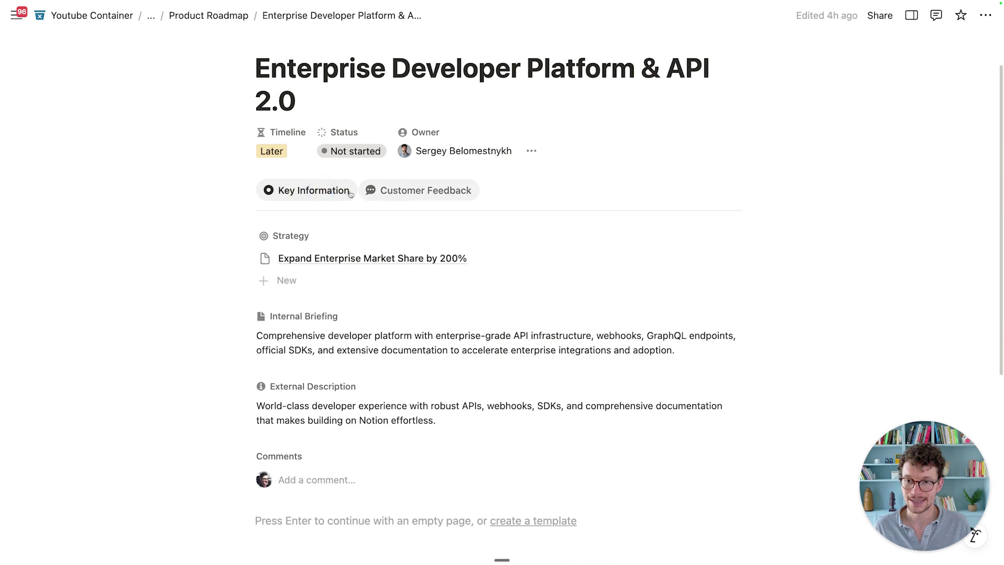
pyautogui.scroll(2, 350, 198)
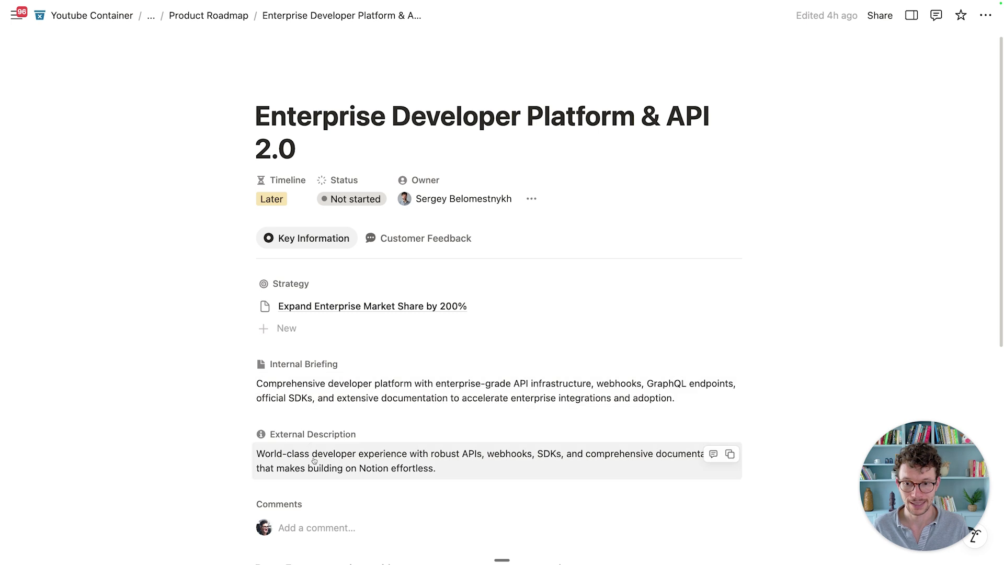
pyautogui.click(402, 244)
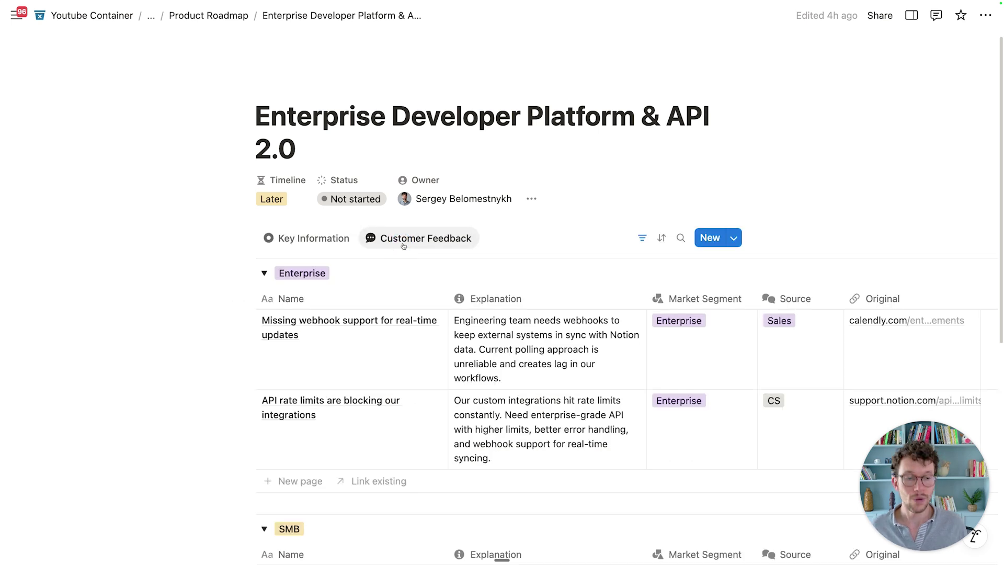
pyautogui.scroll(-5, 403, 246)
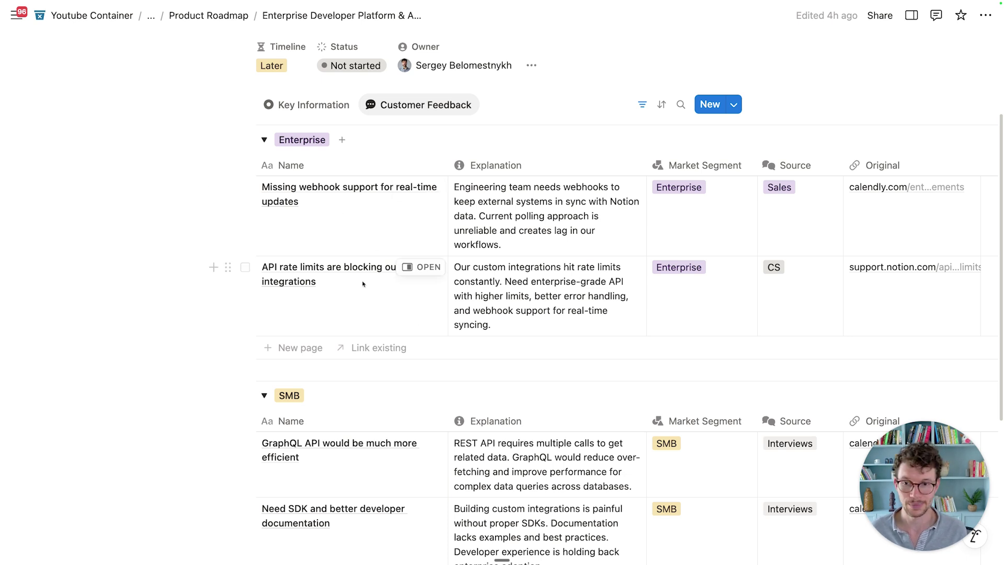
pyautogui.scroll(-2, 364, 280)
pyautogui.scroll(-1, 361, 272)
pyautogui.scroll(3, 309, 206)
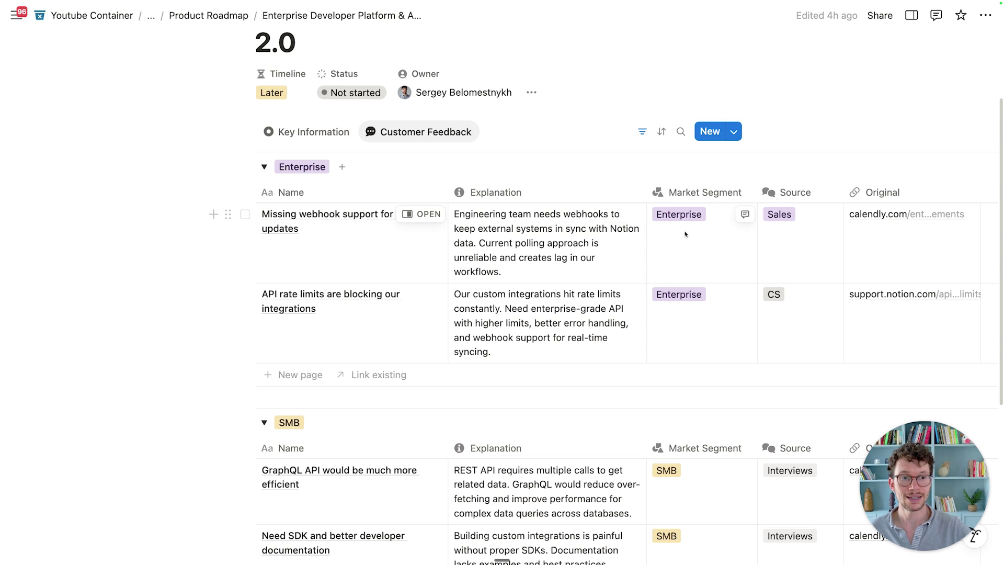
pyautogui.hscroll(10, 685, 234)
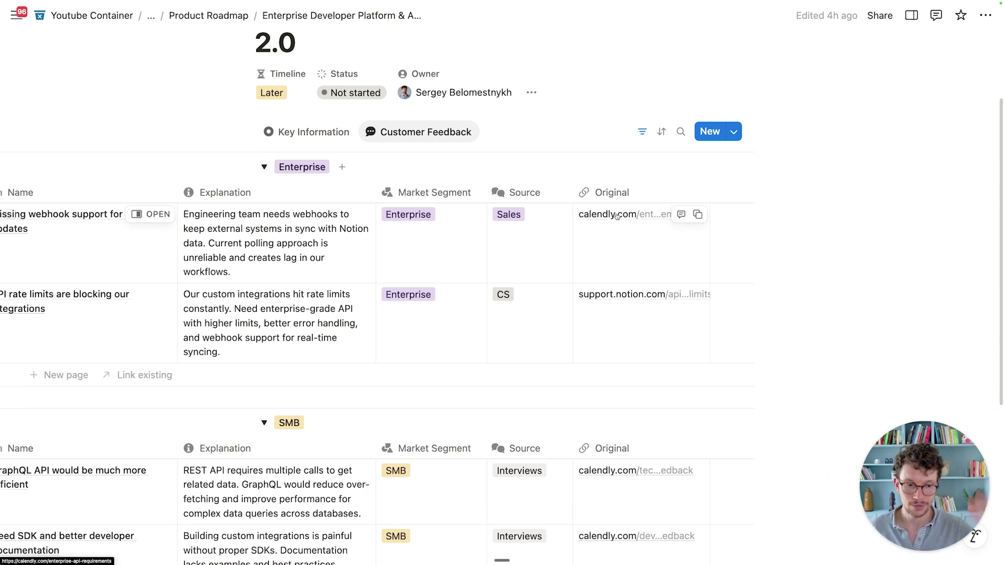
pyautogui.hscroll(-10, 616, 216)
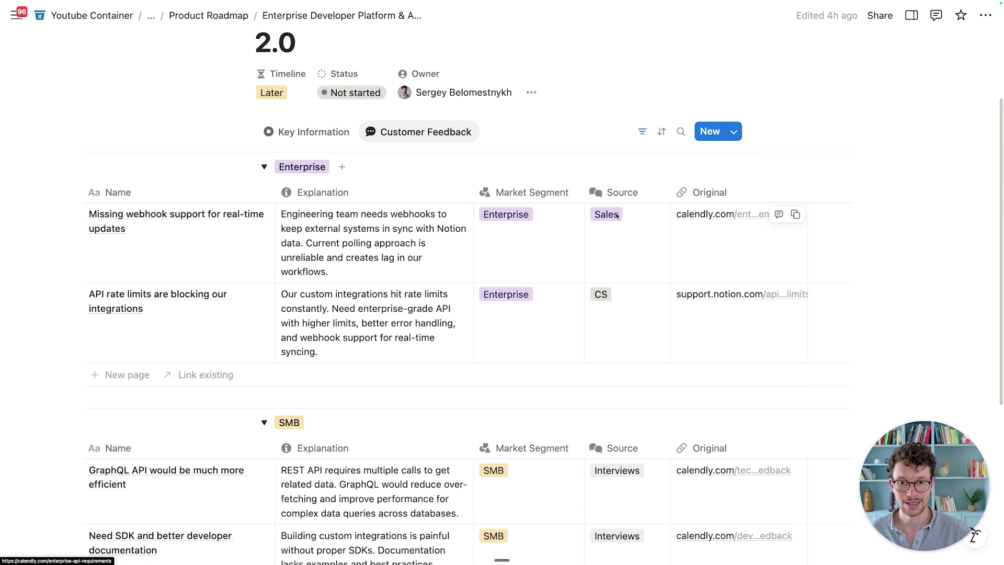
pyautogui.scroll(3, 616, 215)
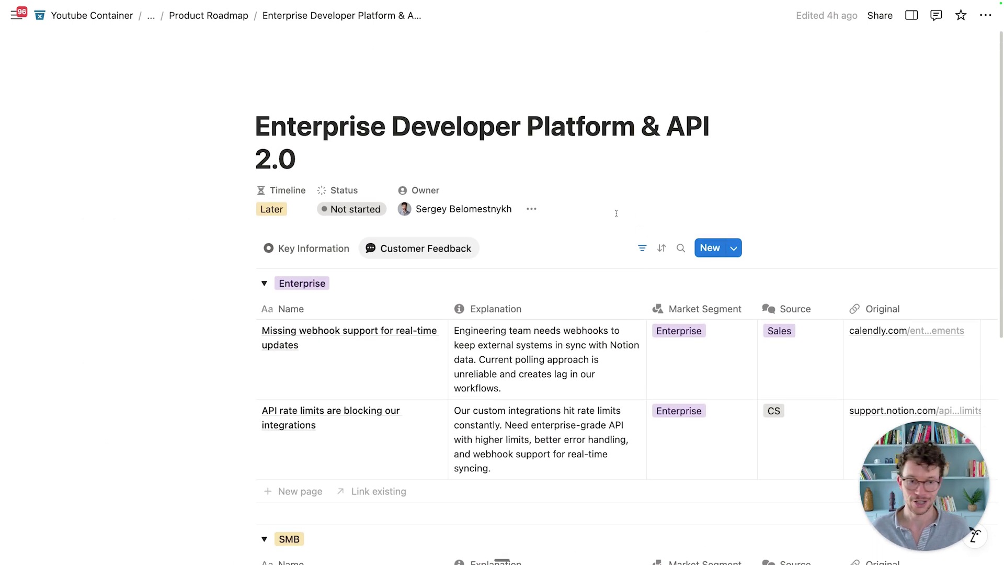
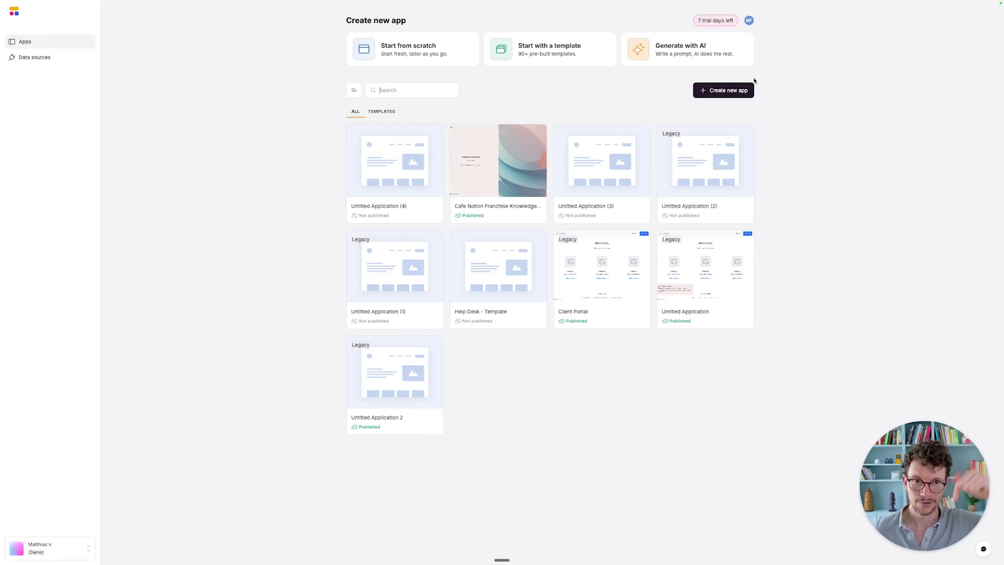
# Switch to Softr, start a new app from a template, search templates for "road" and look through the Public Roadmap template's preview images
pyautogui.click(724, 93)
pyautogui.click(722, 96)
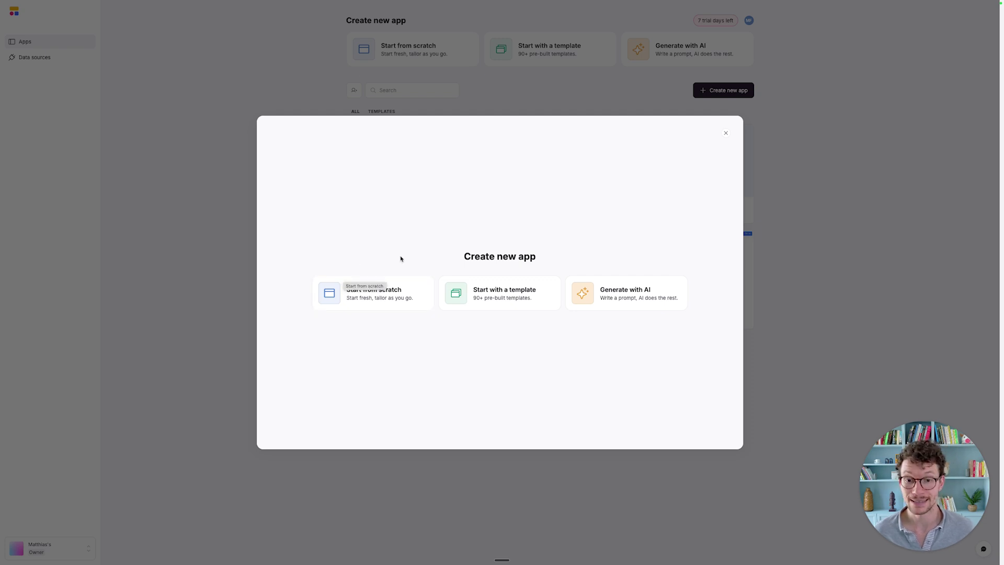
pyautogui.click(492, 299)
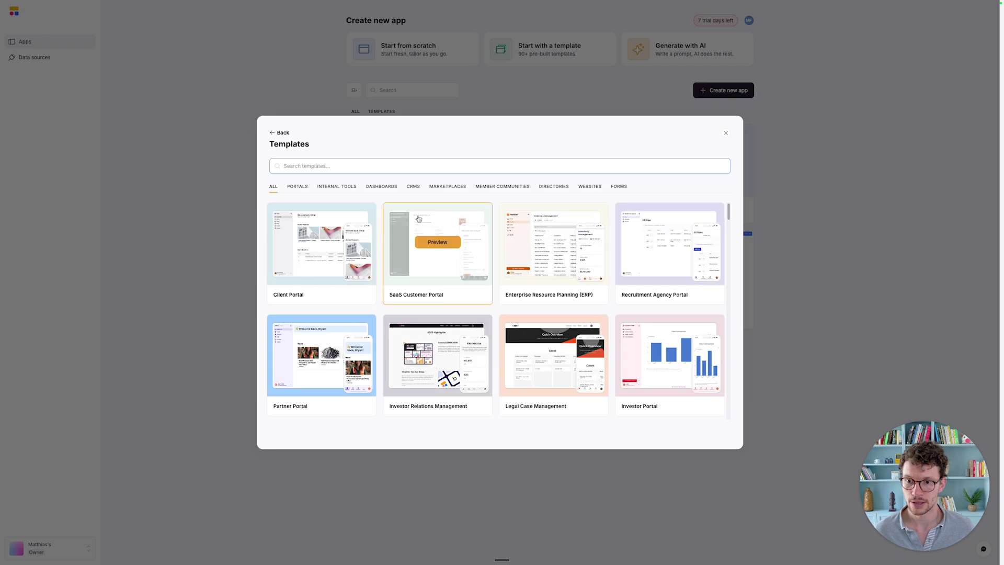
pyautogui.write('road')
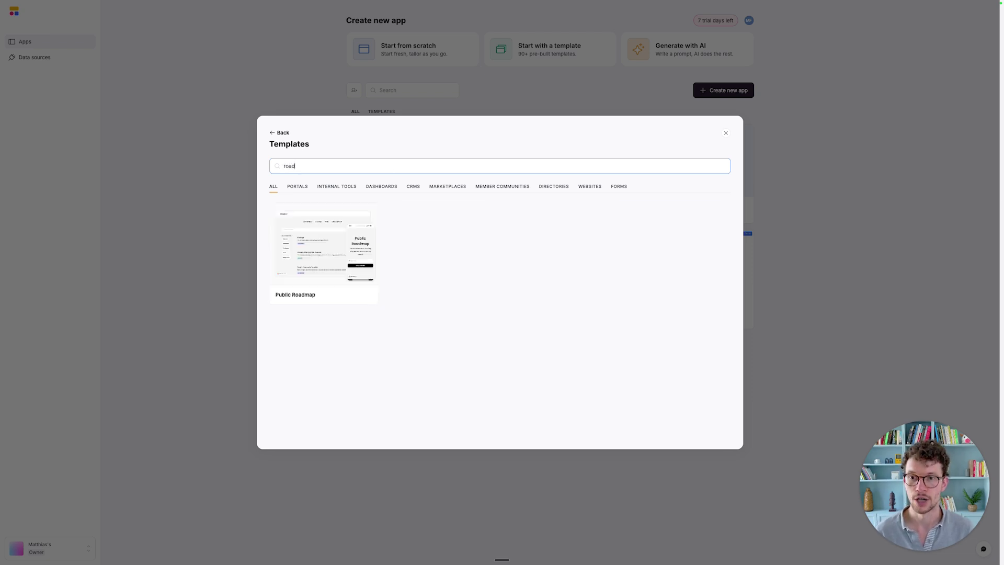
pyautogui.moveTo(354, 264)
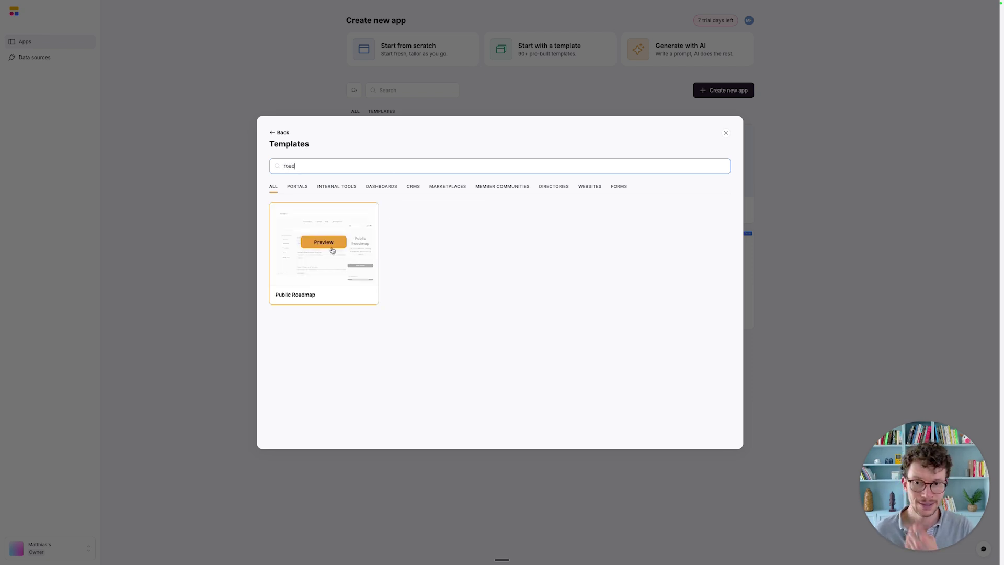
pyautogui.click(330, 262)
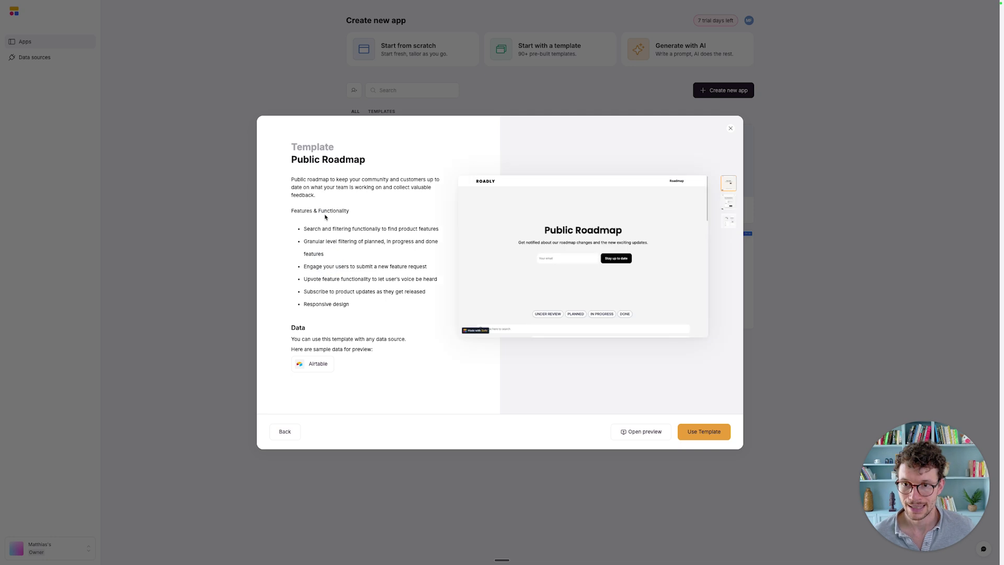
pyautogui.click(729, 201)
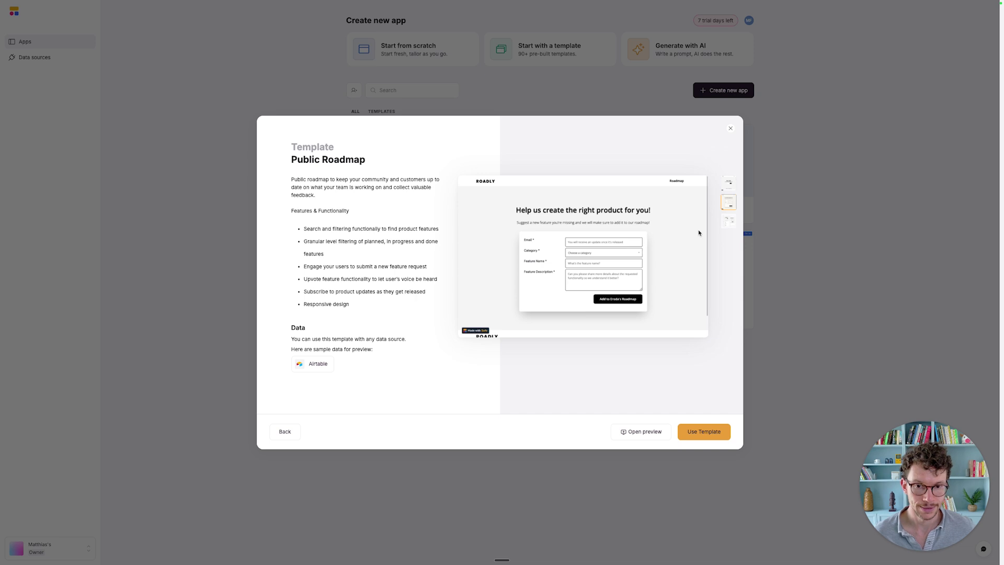
pyautogui.click(728, 221)
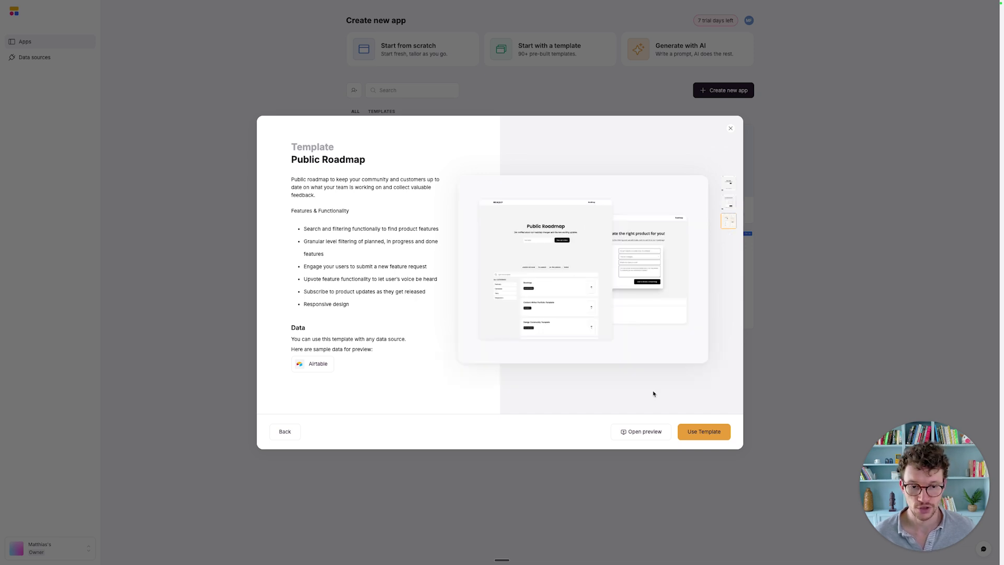
# Create the app from the Public Roadmap template with the existing Notion connection as its data source
pyautogui.click(691, 432)
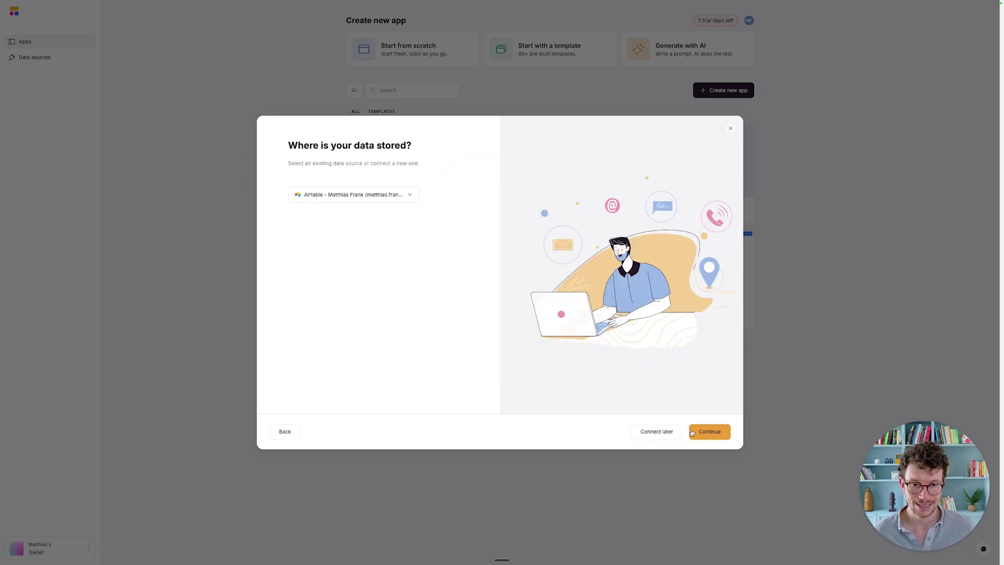
pyautogui.click(404, 194)
pyautogui.scroll(-1, 373, 263)
pyautogui.click(376, 241)
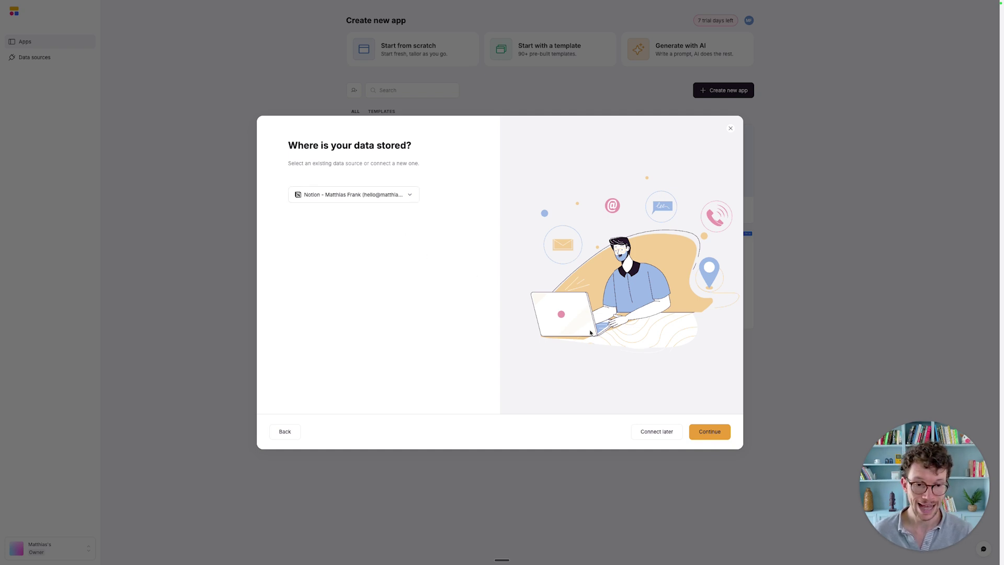
pyautogui.click(704, 435)
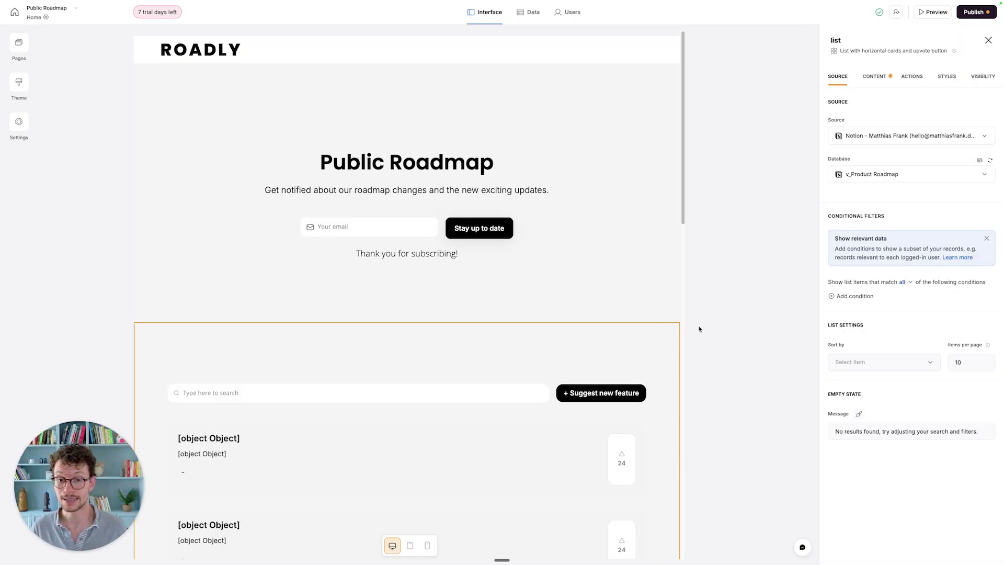
# Examine the roadmap list's cards and the databases available for its Notion source, keeping v_Product Roadmap selected
pyautogui.scroll(-5, 598, 387)
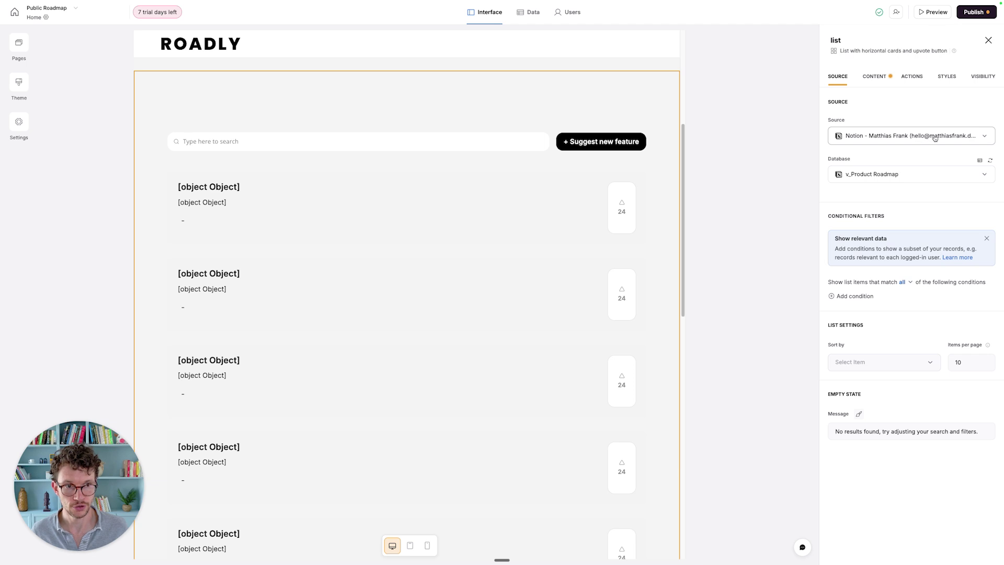
pyautogui.click(924, 174)
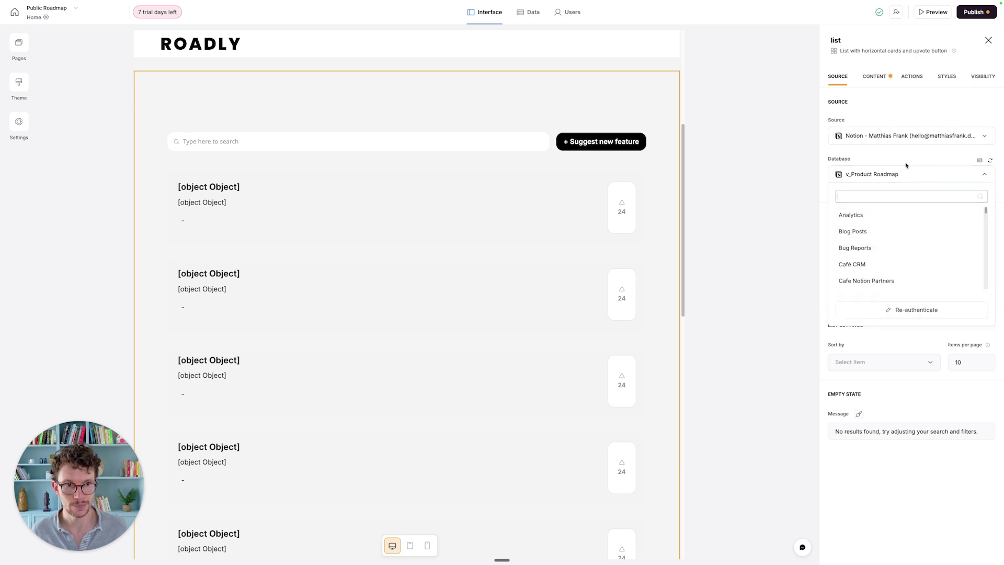
pyautogui.click(908, 171)
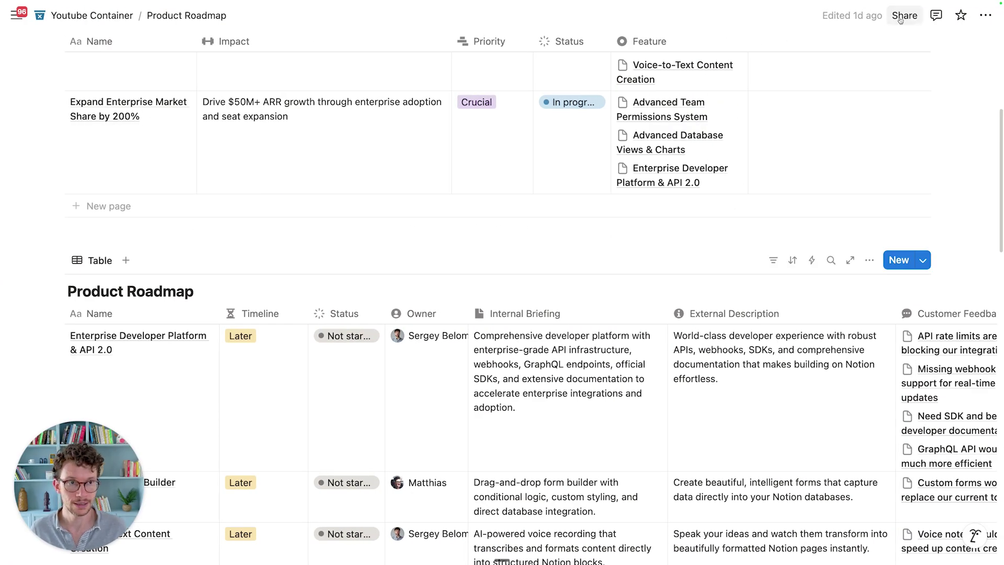
# Check the Notion Product Roadmap page's connections for Softr, view its permissions and search the available connections for "softr"
pyautogui.click(986, 15)
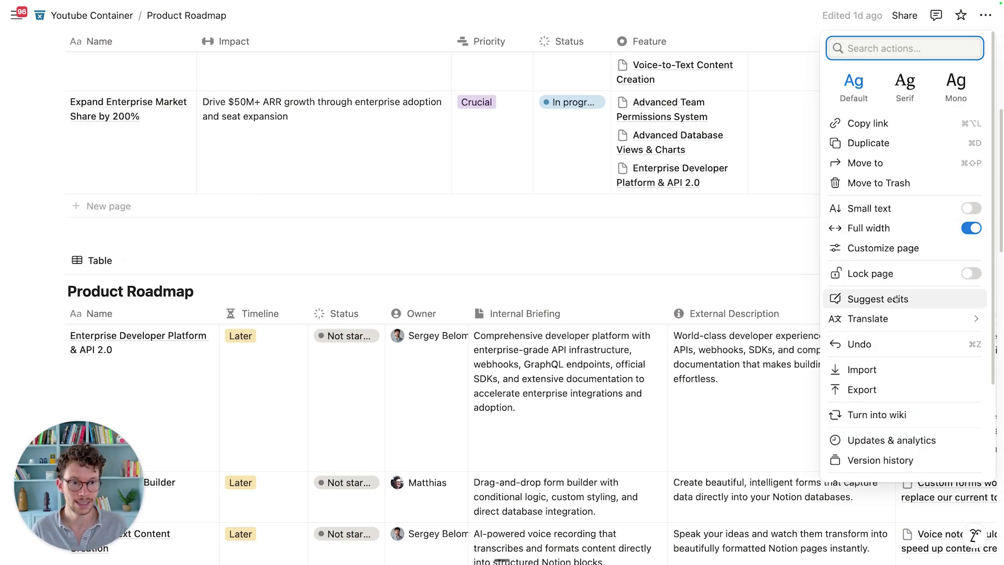
pyautogui.scroll(-3, 895, 298)
pyautogui.moveTo(879, 388)
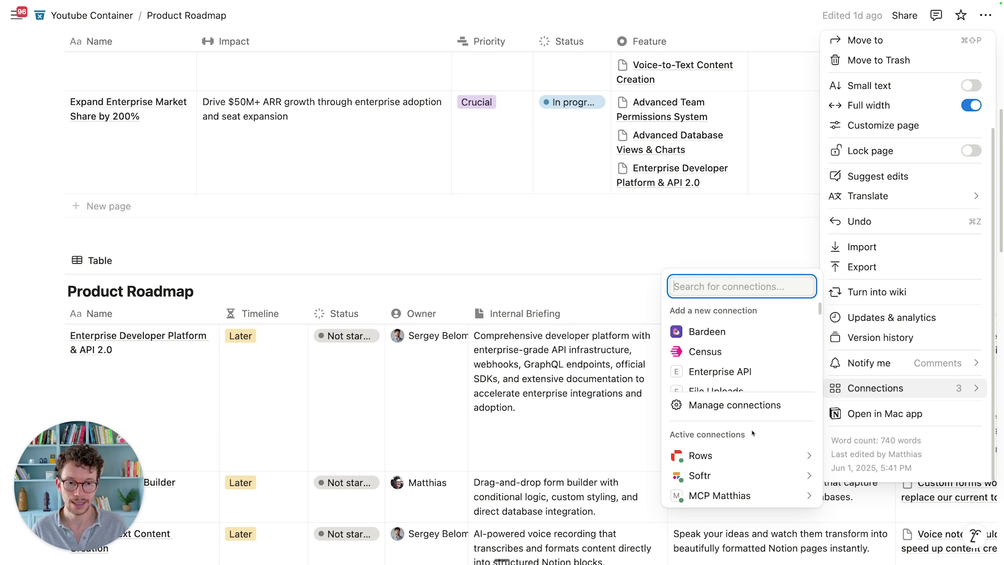
pyautogui.moveTo(701, 477)
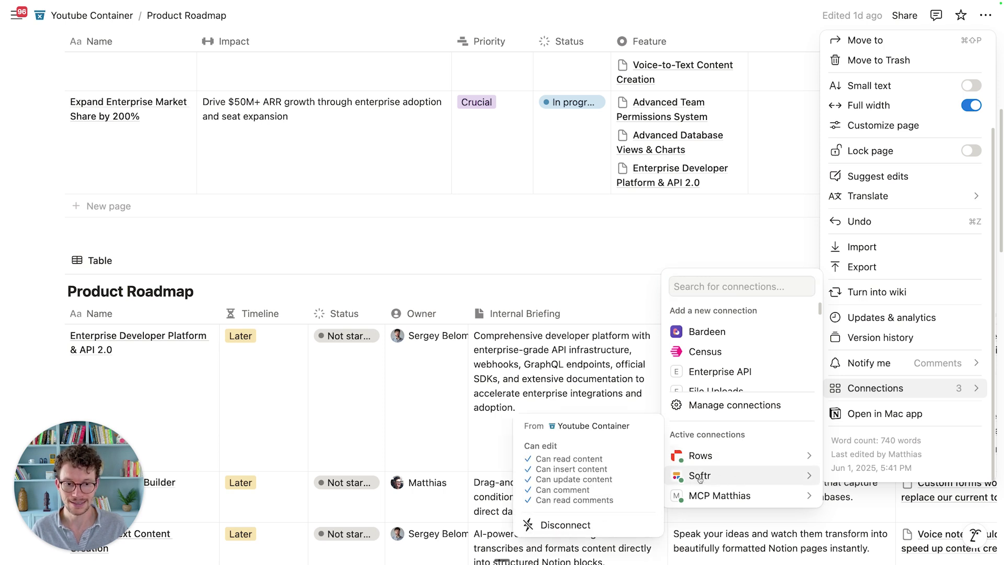
pyautogui.click(728, 286)
pyautogui.write('sof')
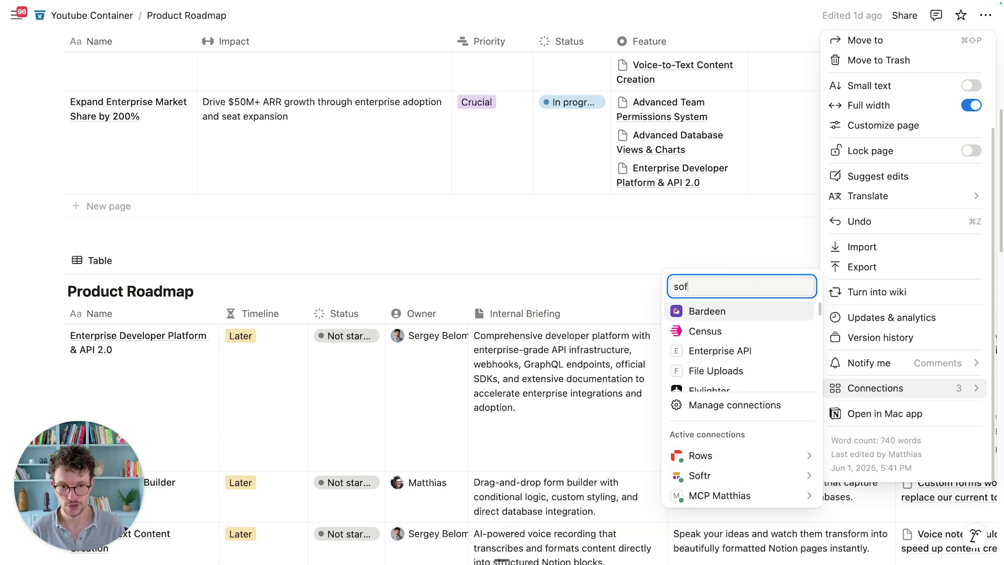
pyautogui.write('tr')
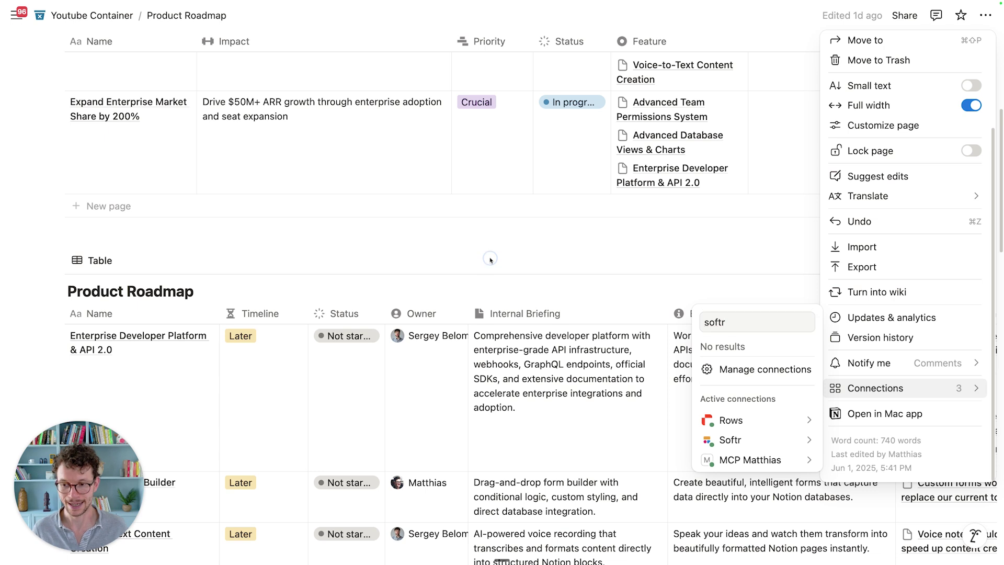
pyautogui.click(490, 260)
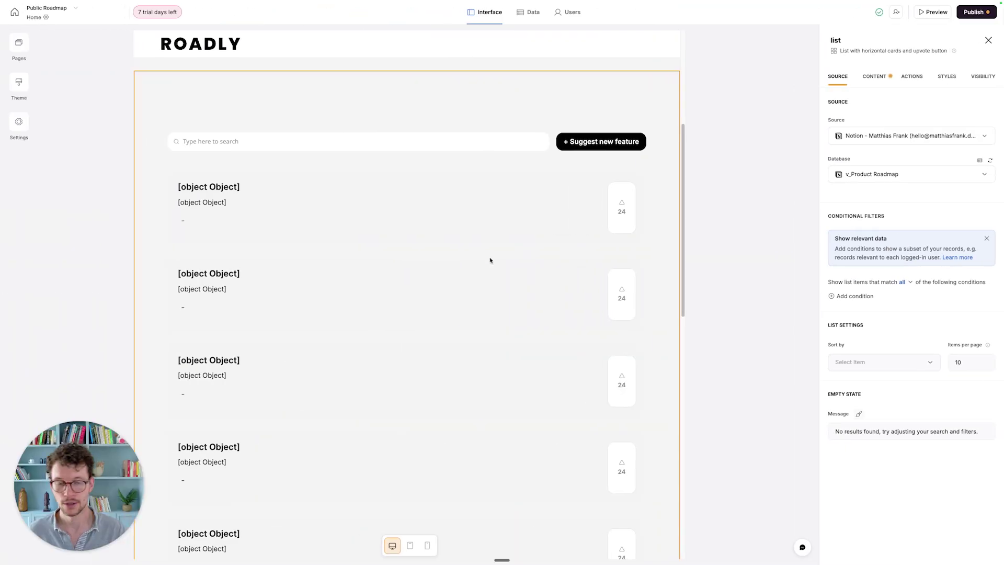
# Examine the roadmap list's cards in Softr and inspect which database field the heading item is mapped to
pyautogui.scroll(3, 544, 233)
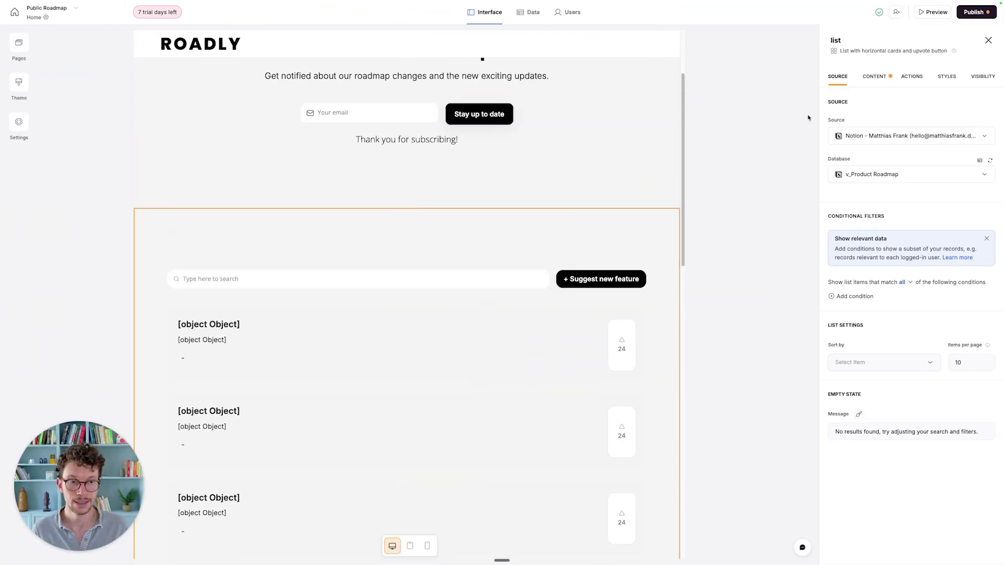
pyautogui.scroll(-2, 350, 251)
pyautogui.scroll(-2, 394, 238)
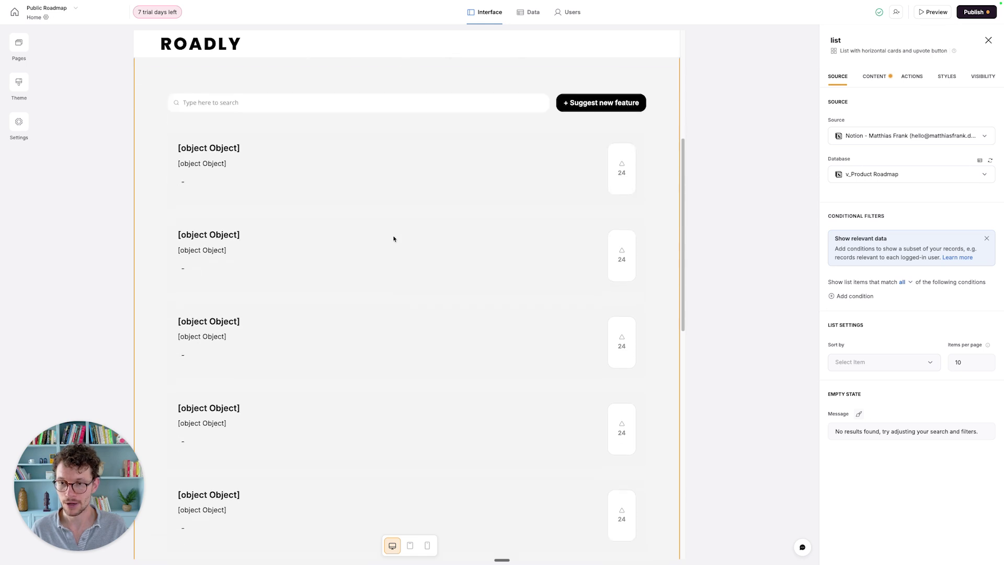
pyautogui.click(876, 77)
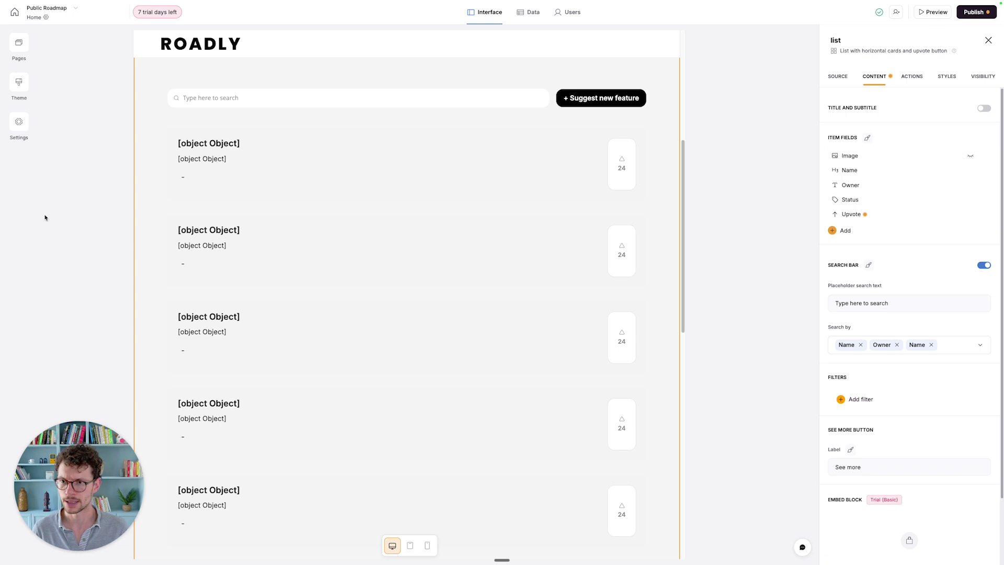
pyautogui.click(857, 171)
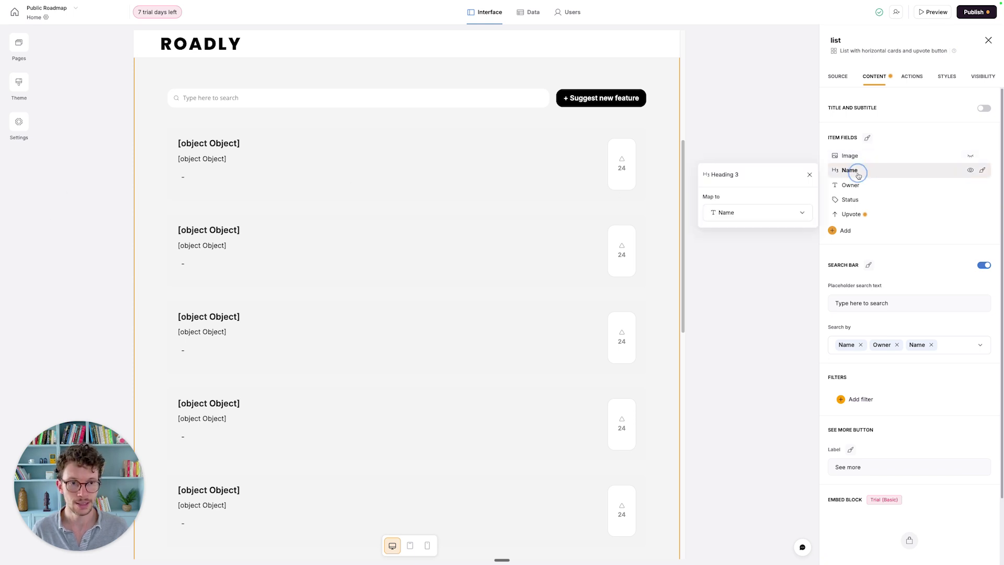
pyautogui.click(738, 213)
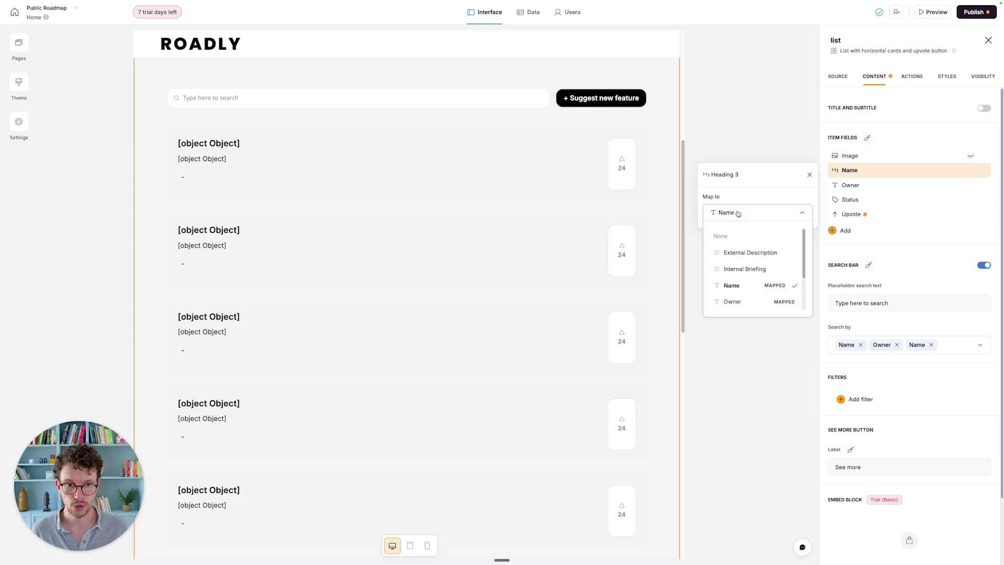
pyautogui.click(738, 213)
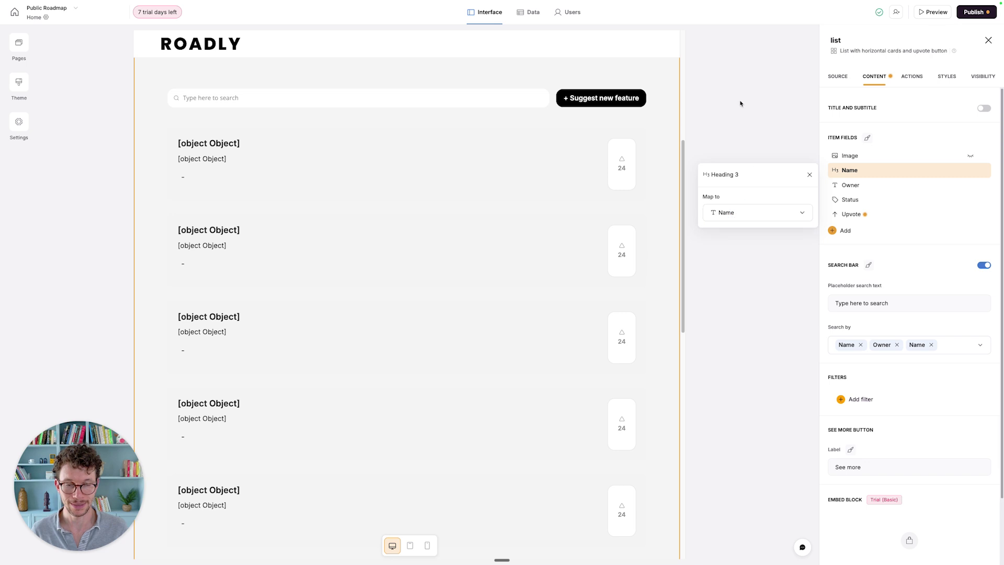
pyautogui.click(740, 102)
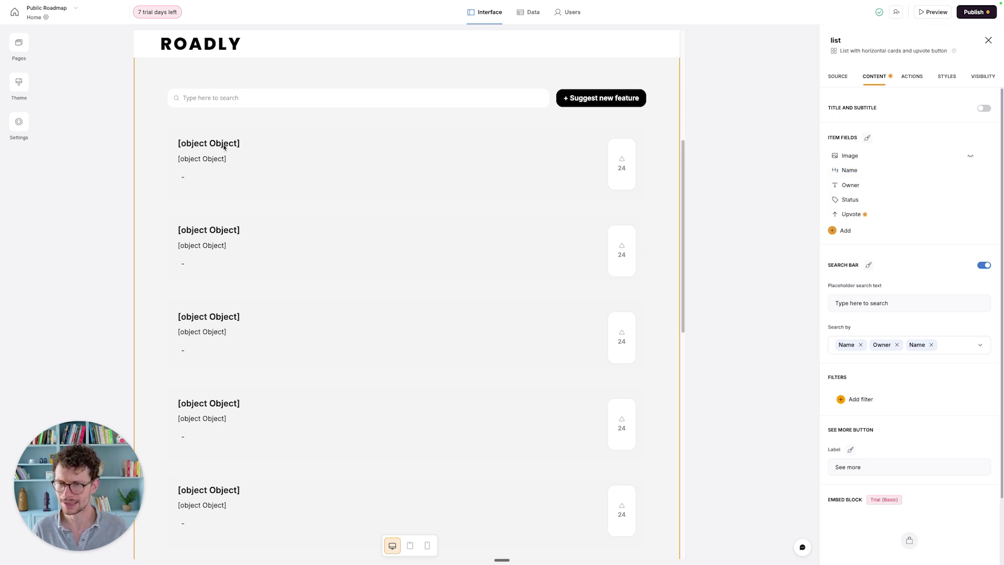
# Reload the Softr editor and look through the roadmap list's cards
pyautogui.press('super+r')
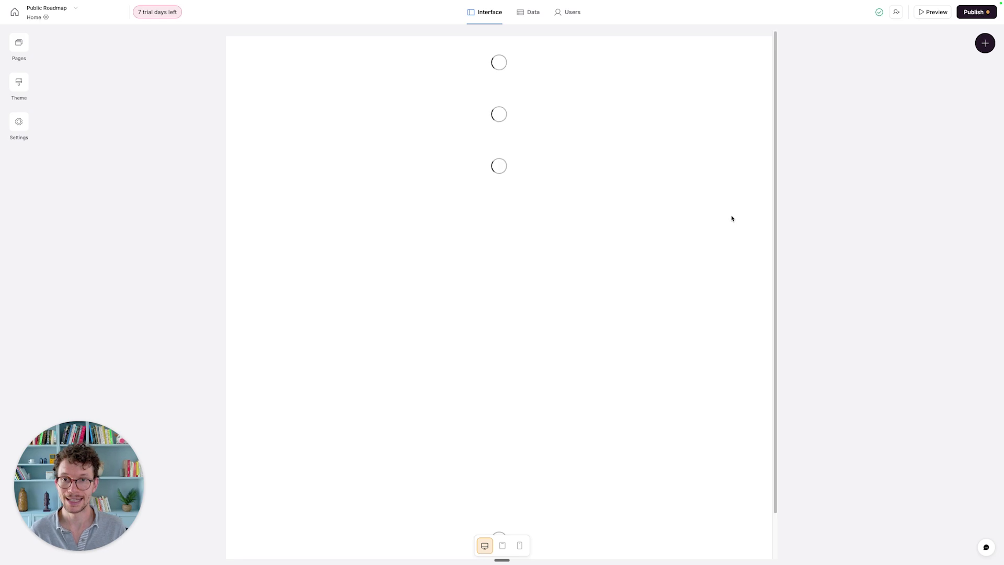
pyautogui.scroll(-4, 639, 287)
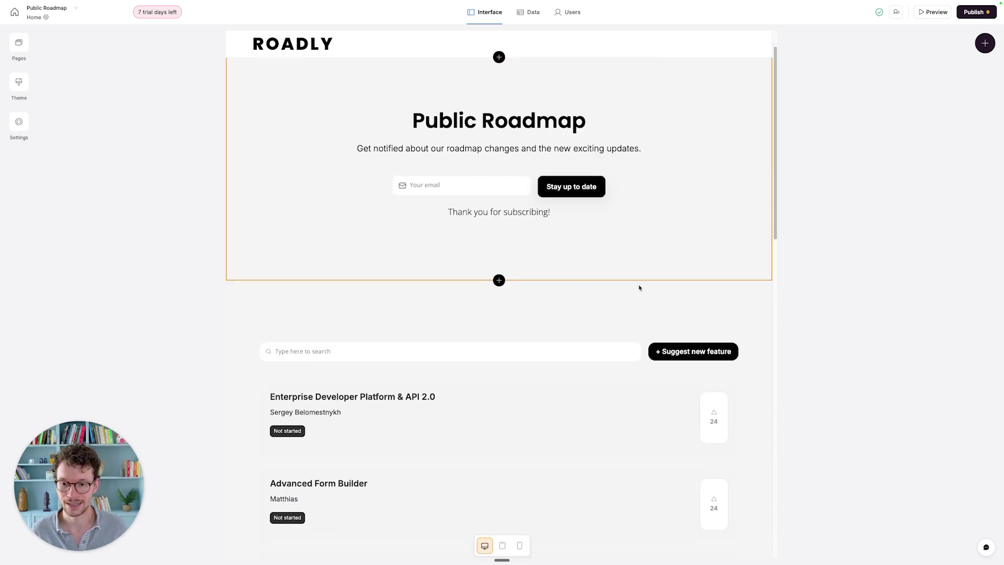
pyautogui.scroll(-3, 427, 263)
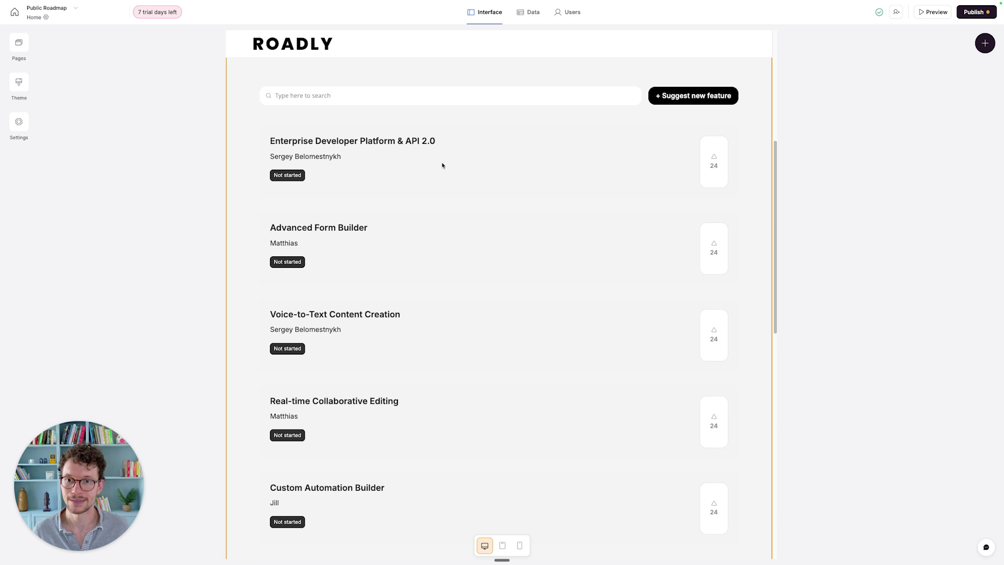
pyautogui.scroll(1, 445, 168)
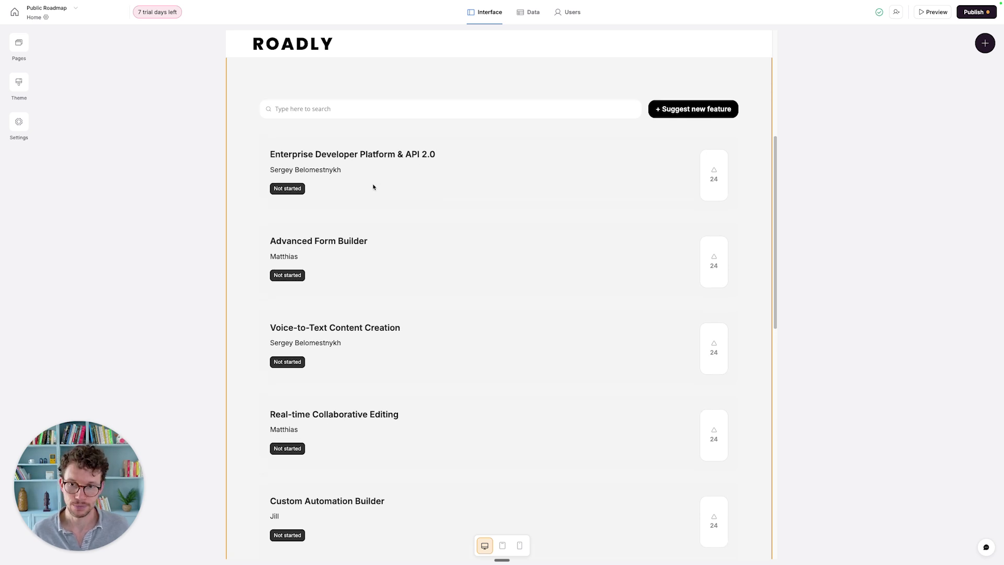
pyautogui.scroll(1, 373, 187)
# Map the roadmap list's Owner text field to External Description
pyautogui.click(438, 191)
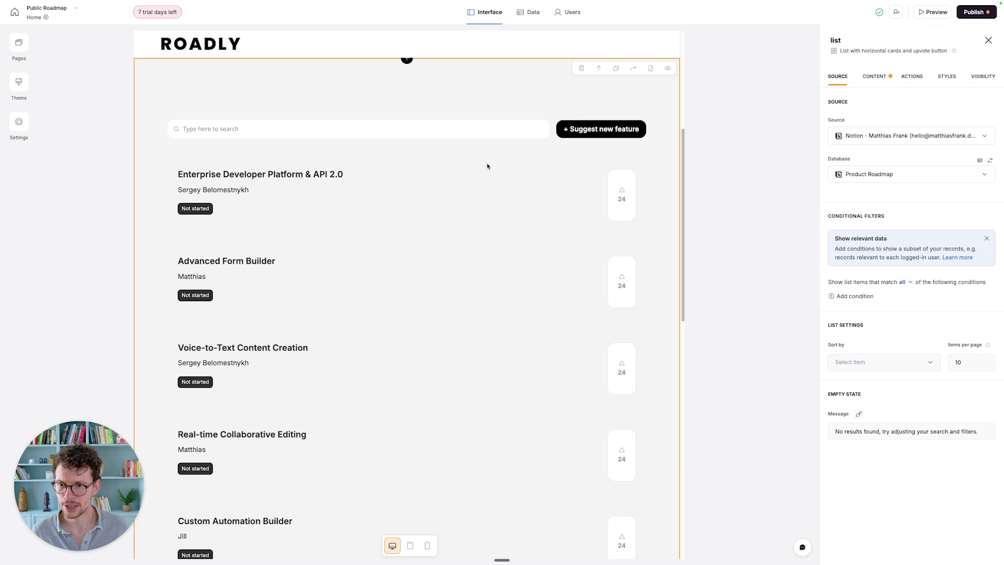
pyautogui.click(881, 79)
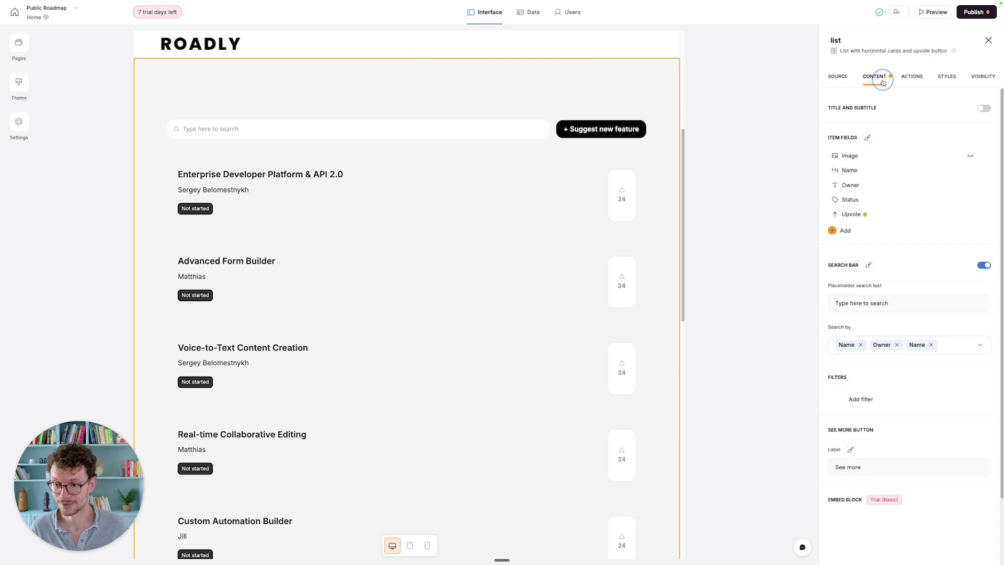
pyautogui.click(848, 185)
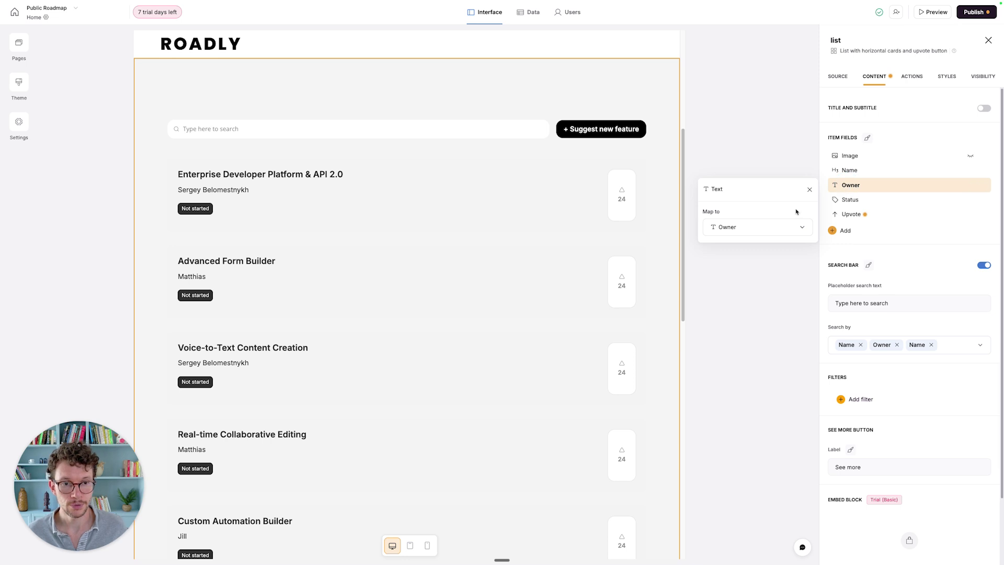
pyautogui.click(784, 228)
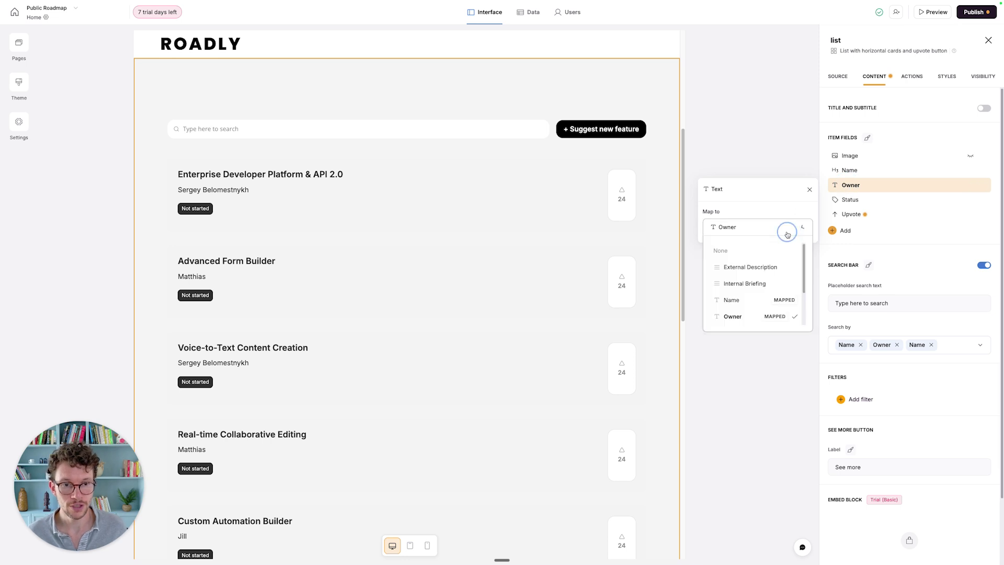
pyautogui.click(762, 272)
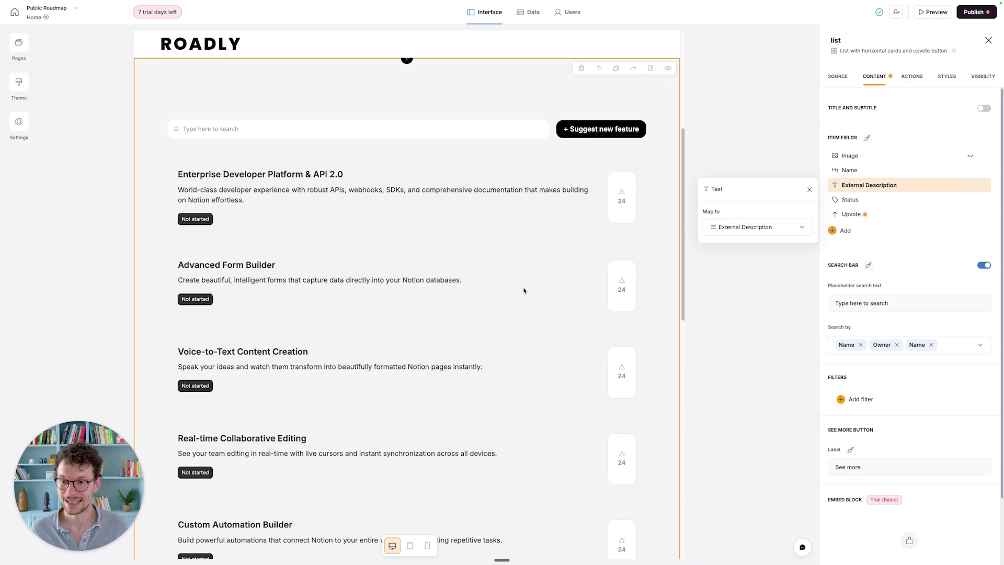
pyautogui.click(745, 298)
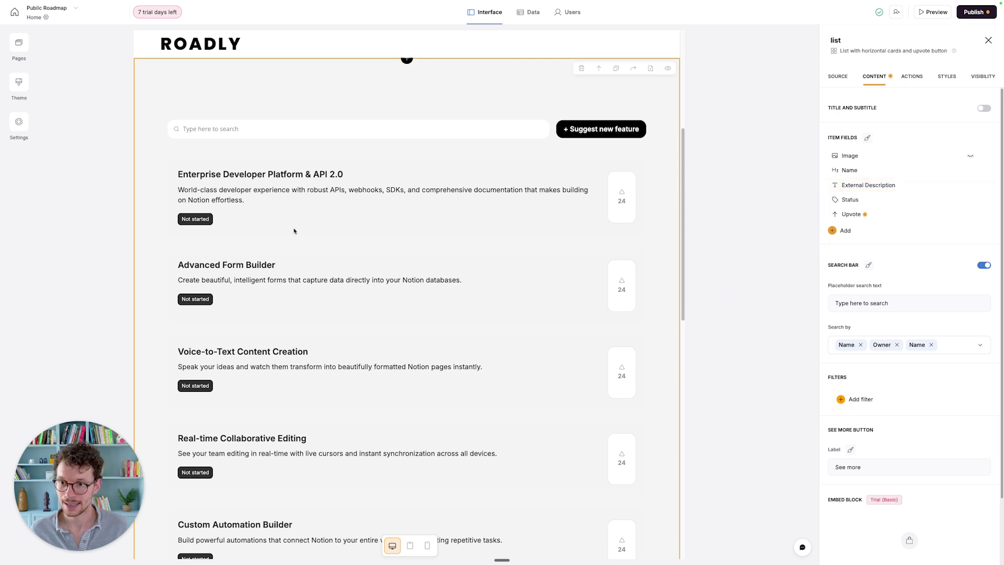
# Map the roadmap list's Status tag to Timeline, keeping its colors as defined in the data source
pyautogui.click(861, 201)
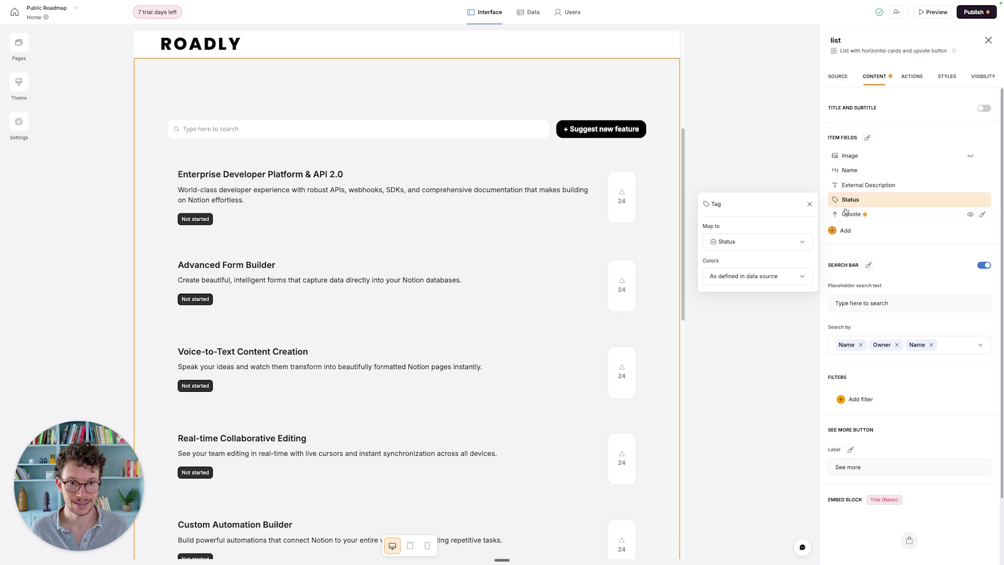
pyautogui.click(793, 241)
pyautogui.scroll(-3, 774, 270)
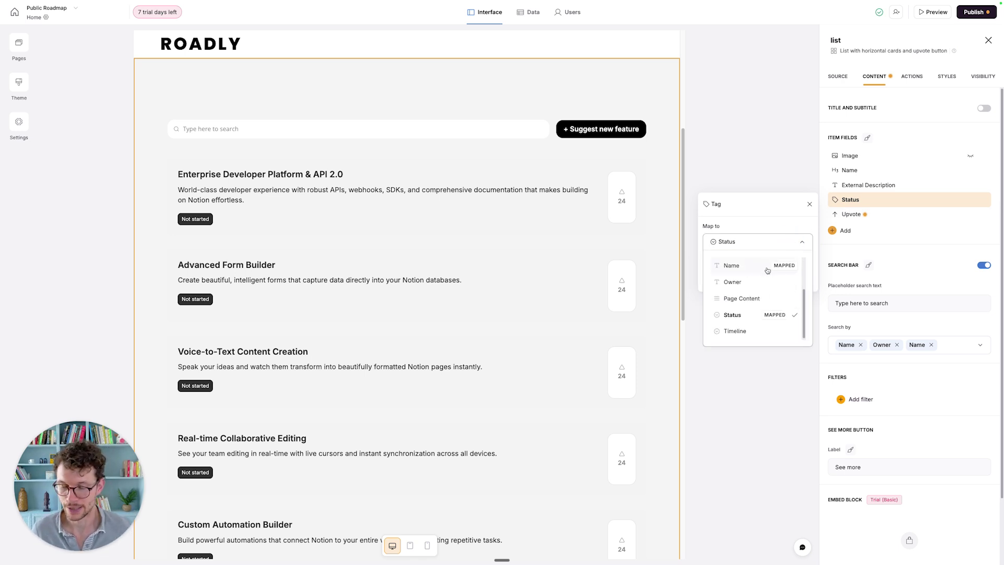
pyautogui.click(739, 332)
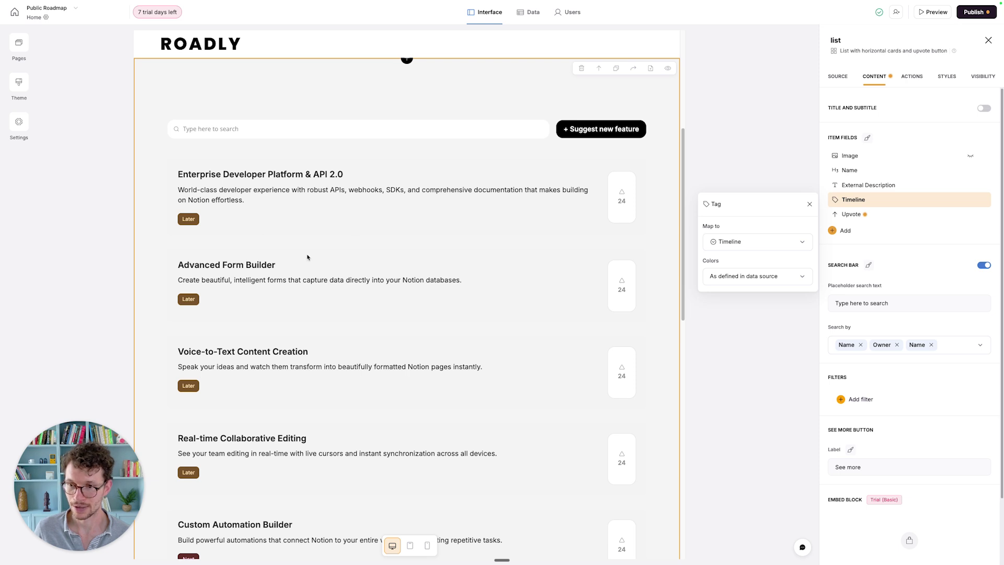
pyautogui.click(759, 337)
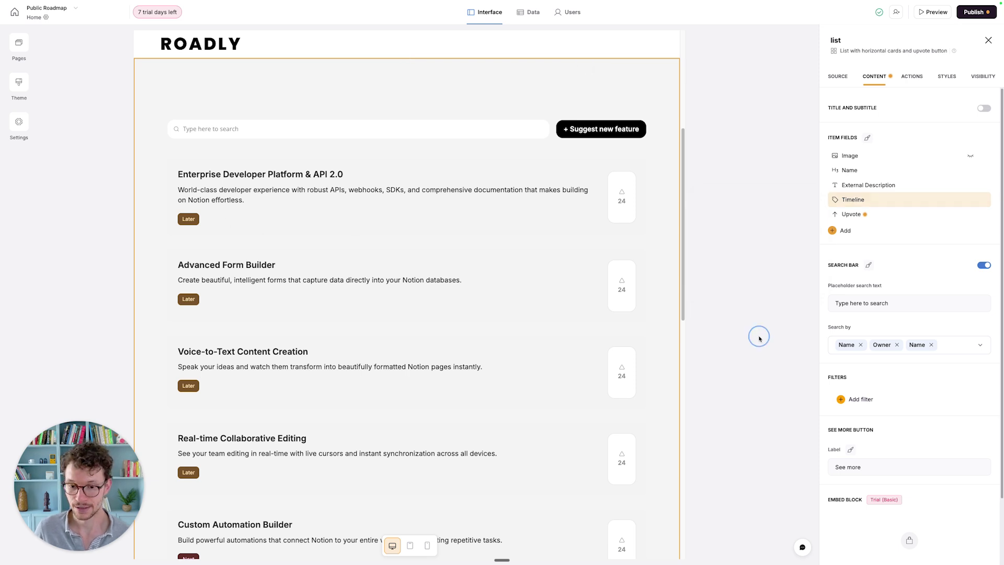
# Set the list's search bar to search by Name and External Description, removing Owner and the duplicate Name
pyautogui.scroll(3, 408, 313)
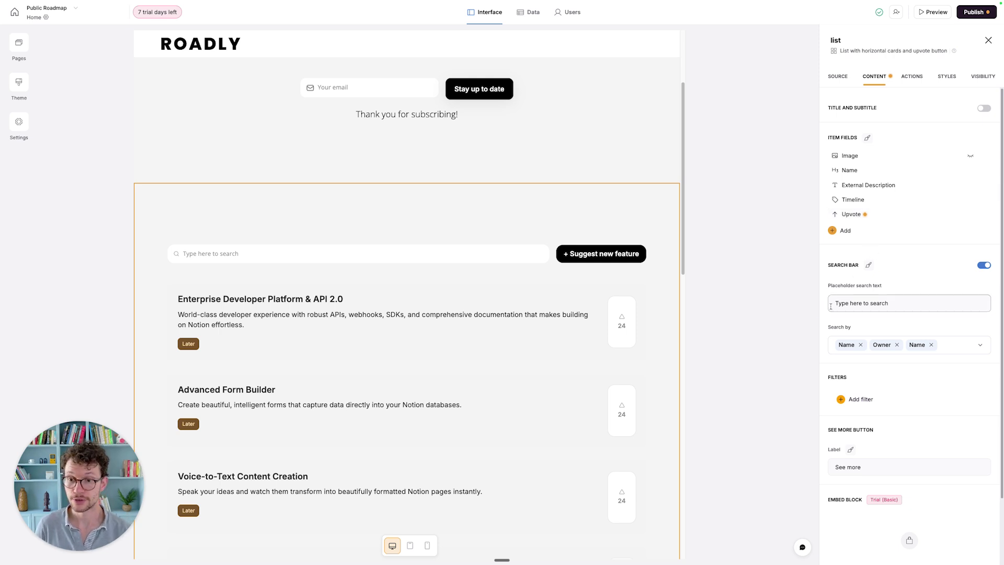
pyautogui.scroll(-1, 340, 250)
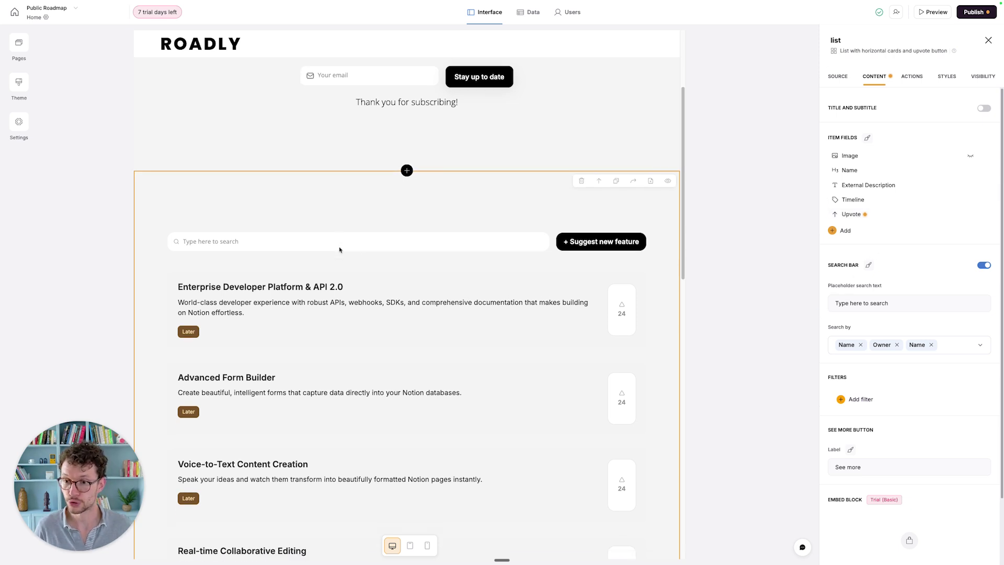
pyautogui.scroll(-1, 927, 322)
pyautogui.scroll(-2, 926, 322)
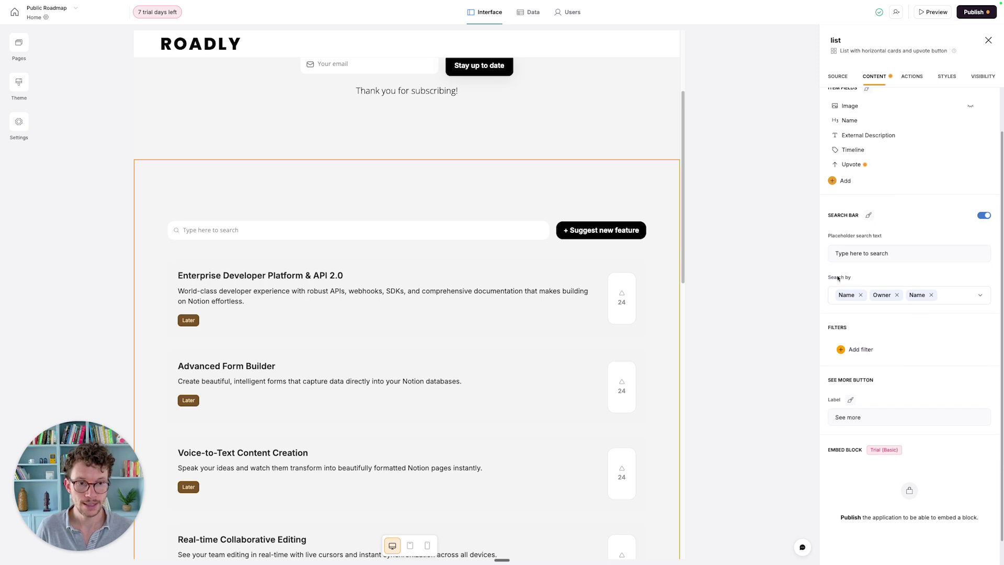
pyautogui.click(899, 296)
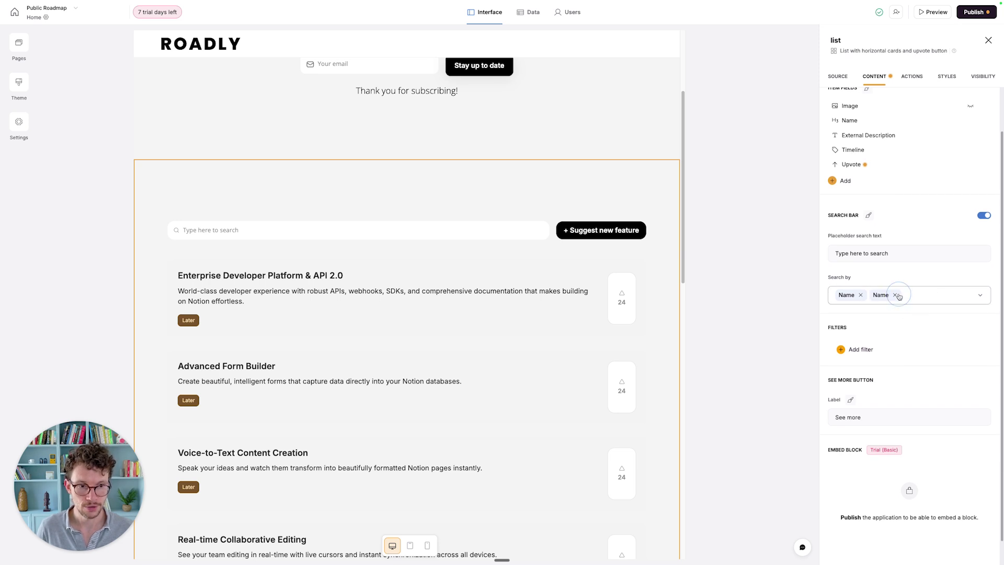
pyautogui.click(912, 296)
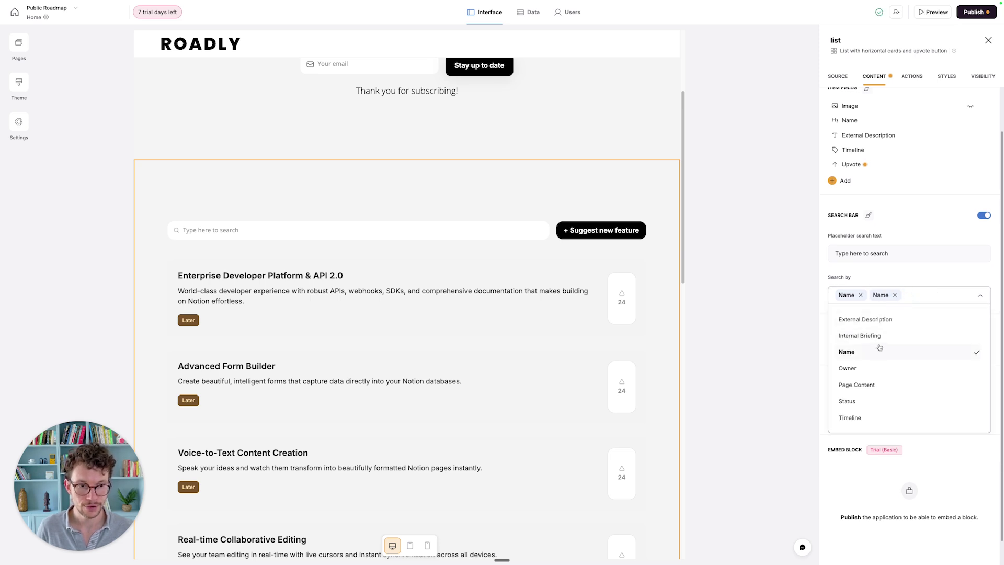
pyautogui.click(894, 317)
pyautogui.click(895, 295)
pyautogui.click(855, 273)
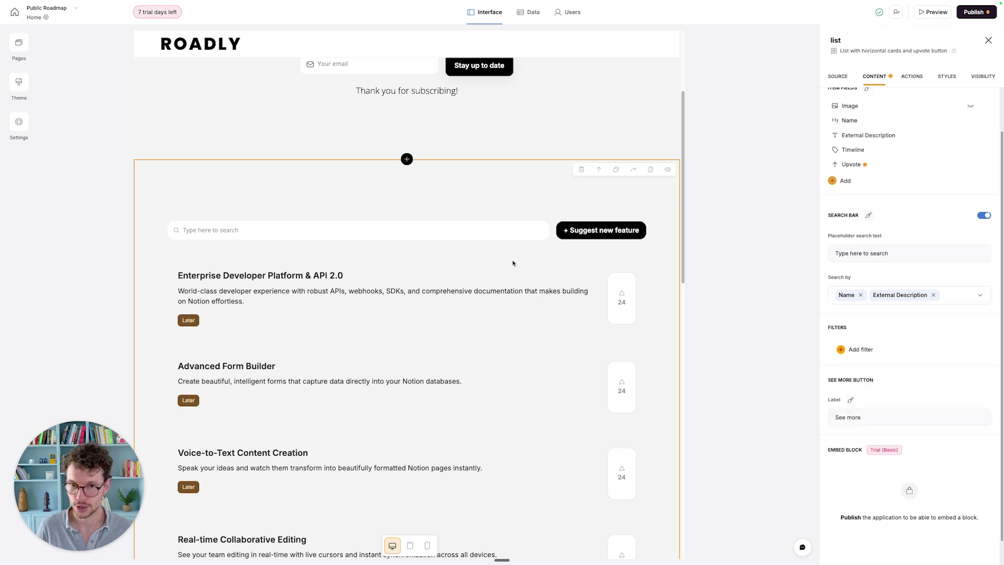
pyautogui.scroll(-3, 572, 261)
pyautogui.scroll(1, 575, 226)
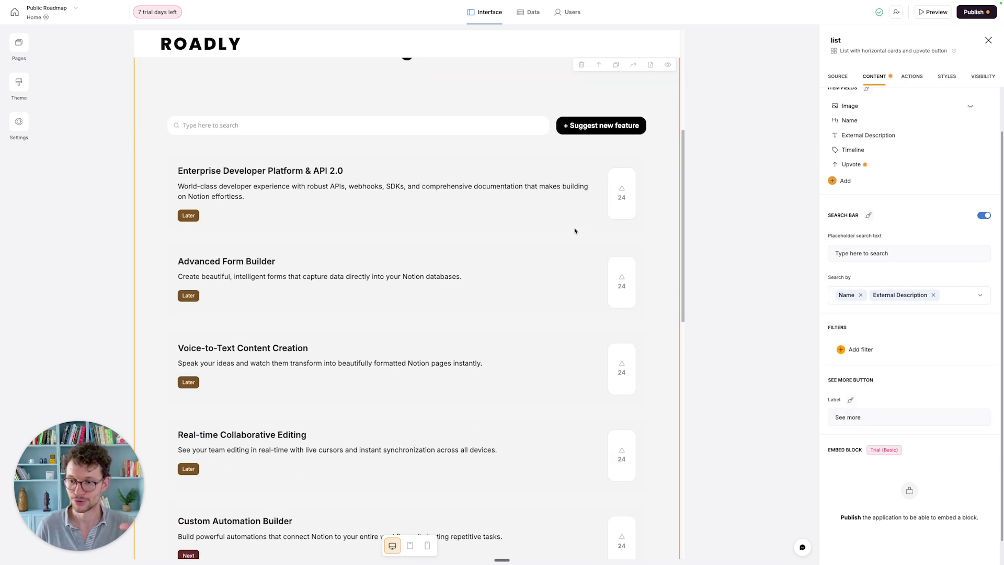
pyautogui.scroll(1, 856, 356)
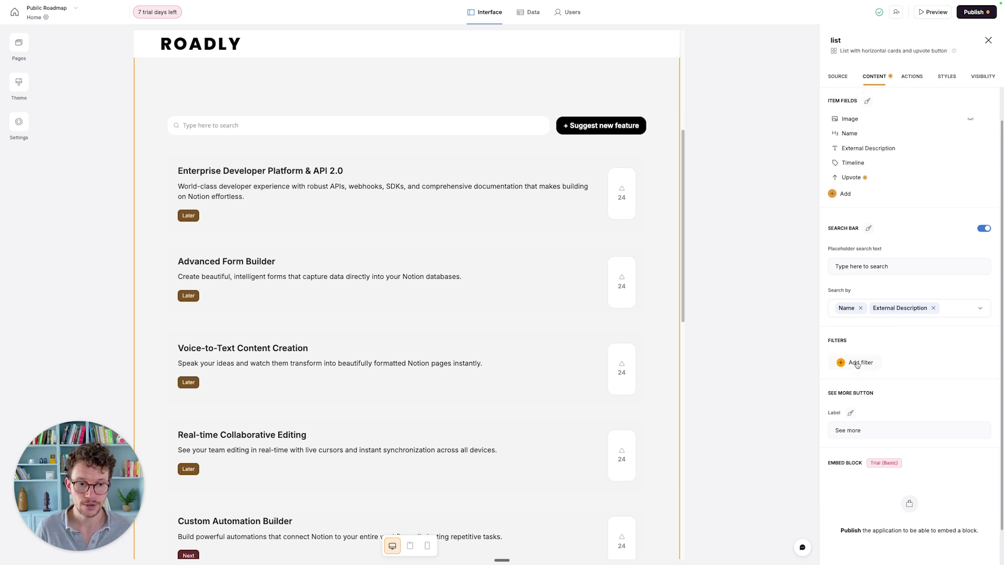
# Add a filter to the roadmap list and have it filter items by Timeline
pyautogui.scroll(5, 528, 265)
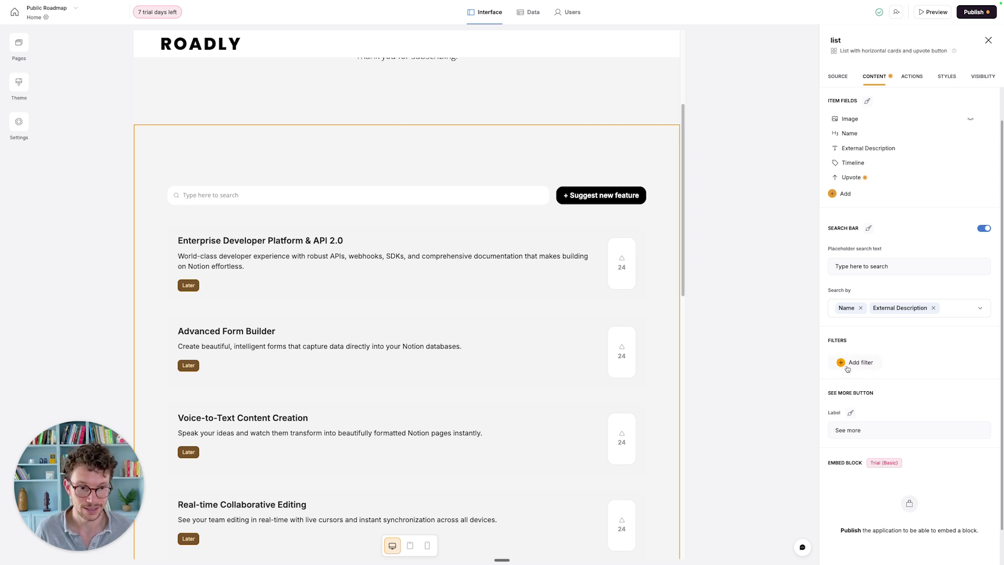
pyautogui.click(847, 363)
pyautogui.scroll(-3, 858, 345)
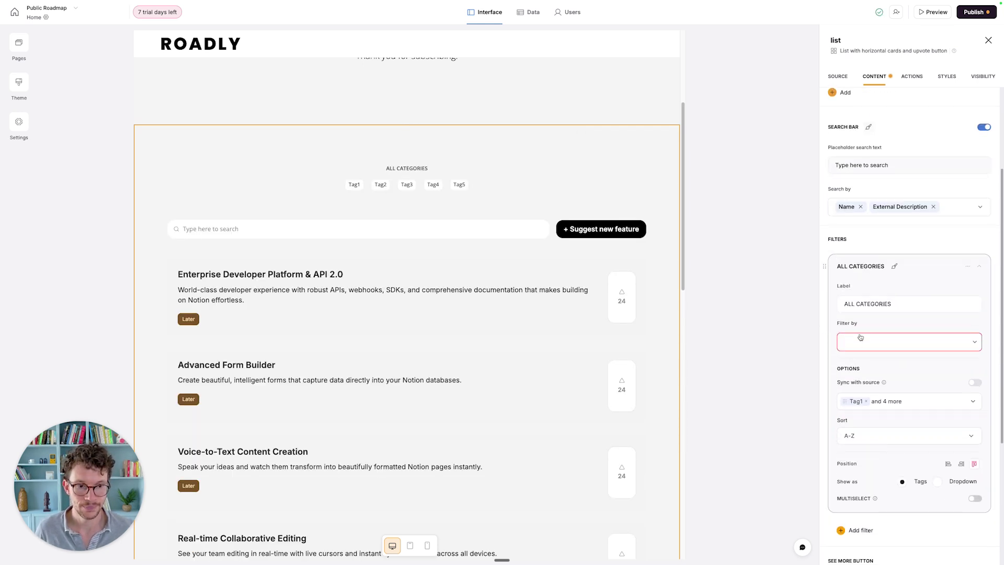
pyautogui.click(878, 350)
pyautogui.scroll(-3, 879, 387)
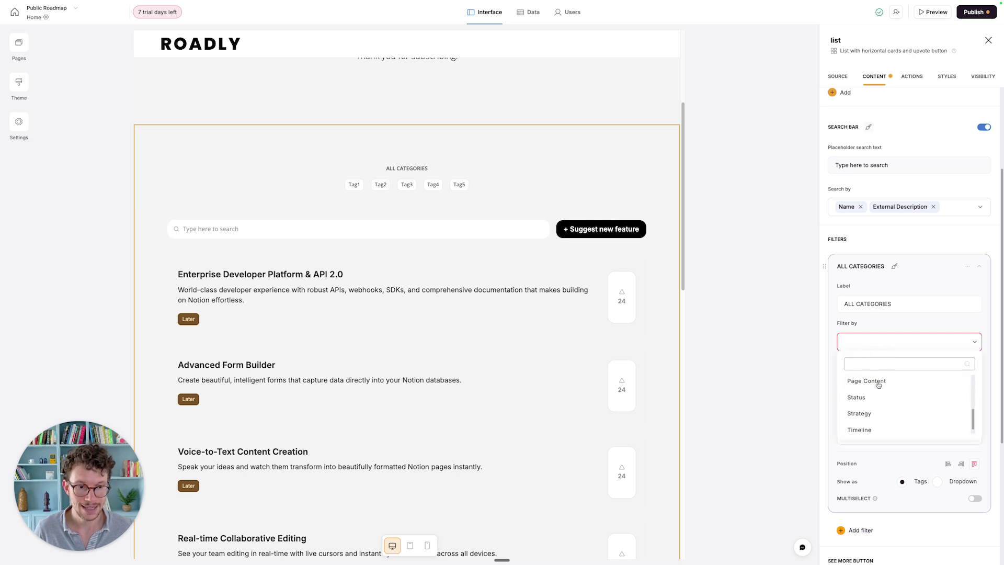
pyautogui.click(875, 423)
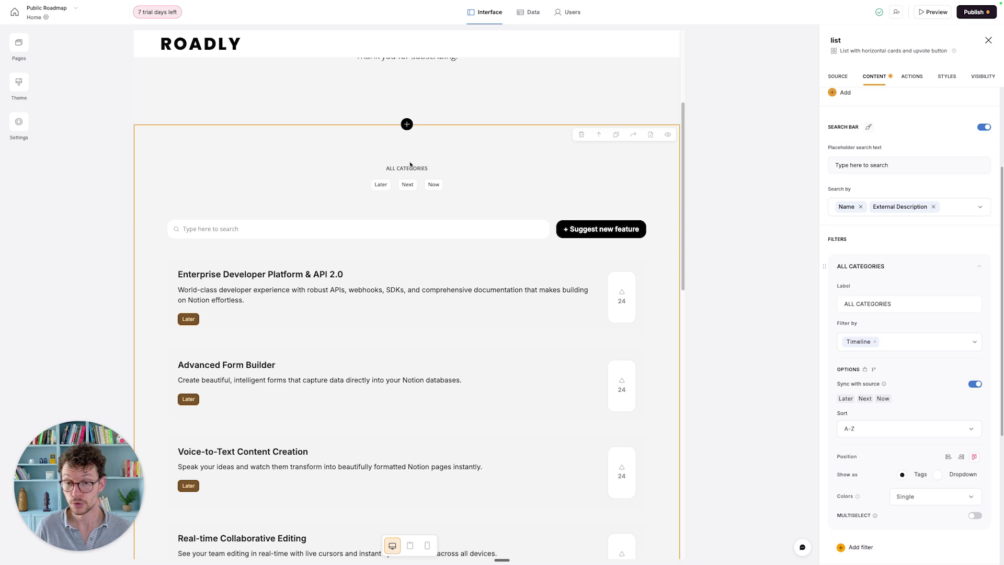
# Sort the Timeline filter's options Z-A, after trying the order defined in the source
pyautogui.scroll(-2, 879, 349)
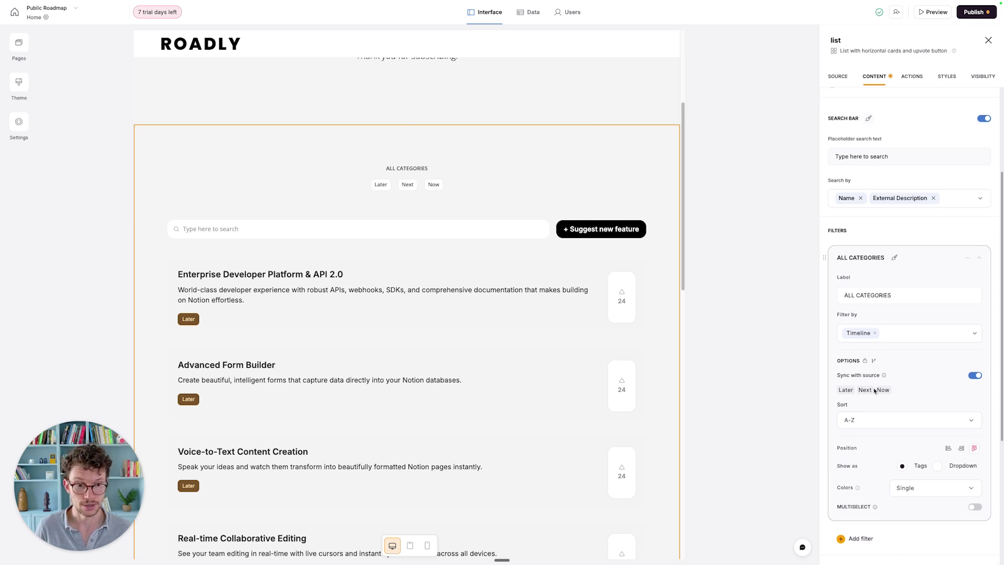
pyautogui.click(879, 349)
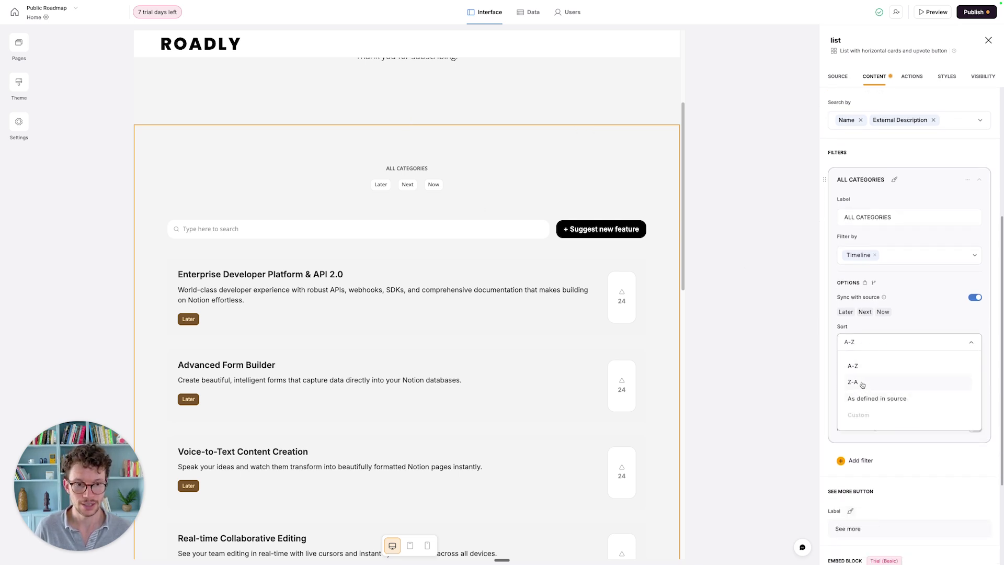
pyautogui.click(865, 400)
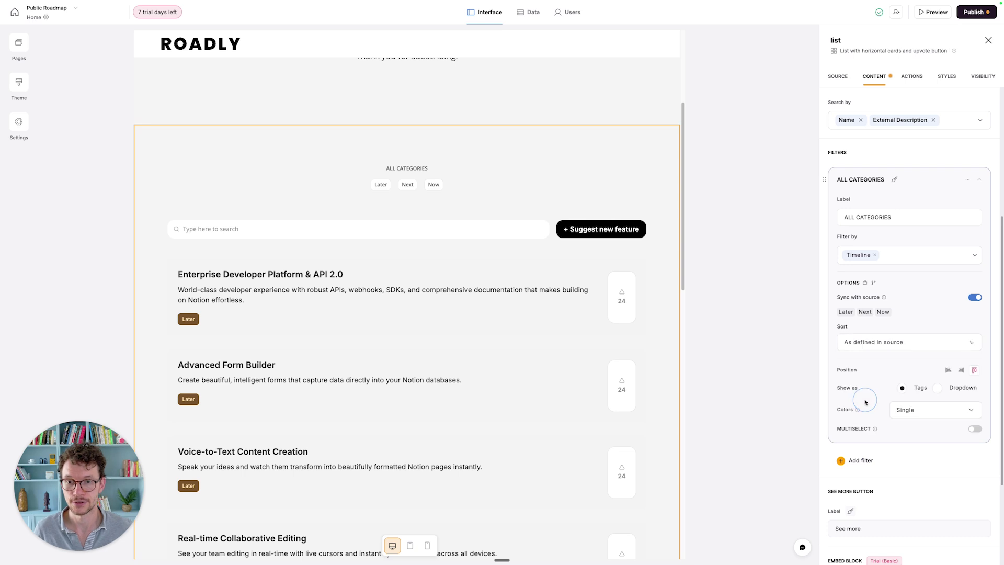
pyautogui.click(867, 345)
pyautogui.click(858, 382)
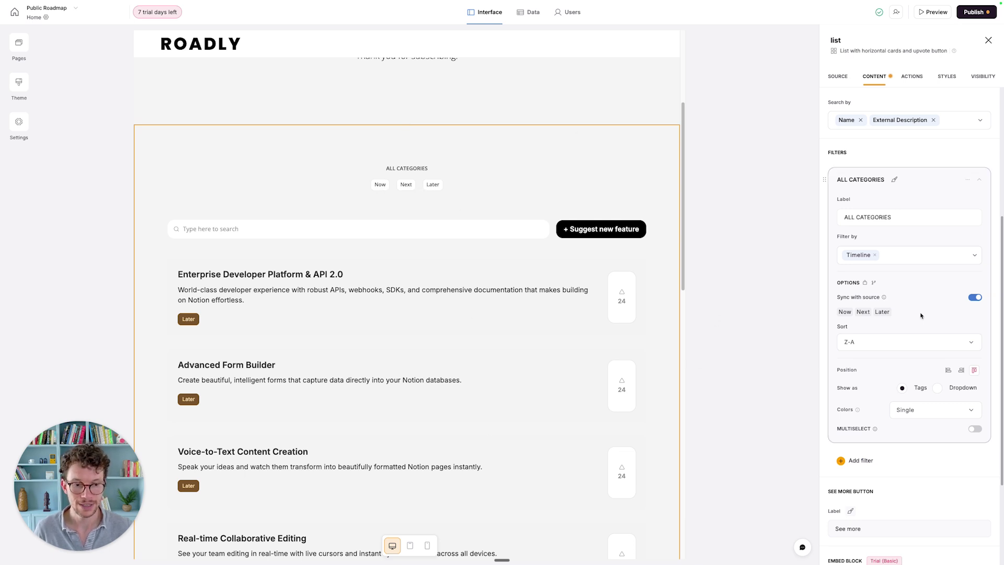
pyautogui.scroll(-2, 920, 315)
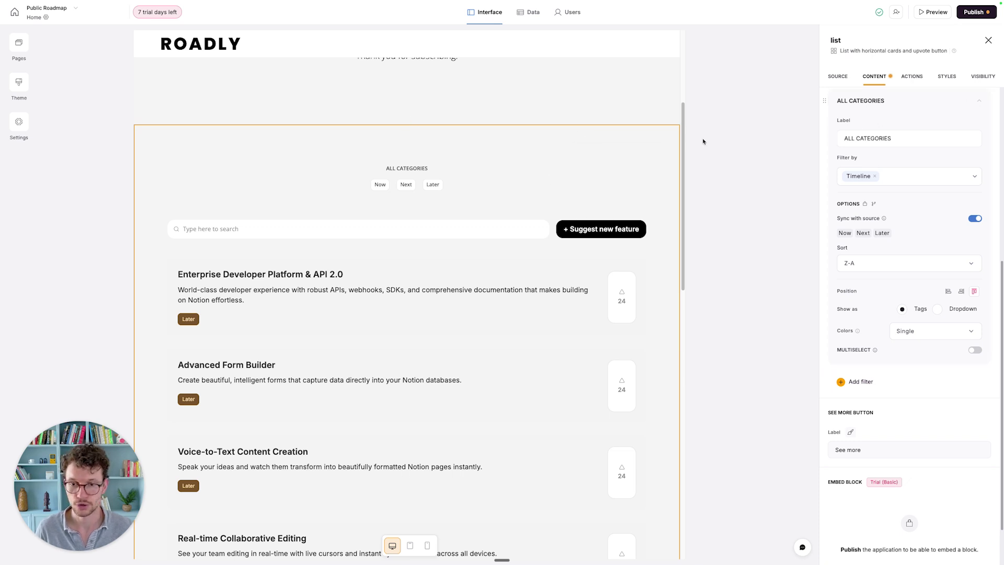
# Sort the roadmap list's items by Timeline // Z - A in its source settings
pyautogui.click(838, 79)
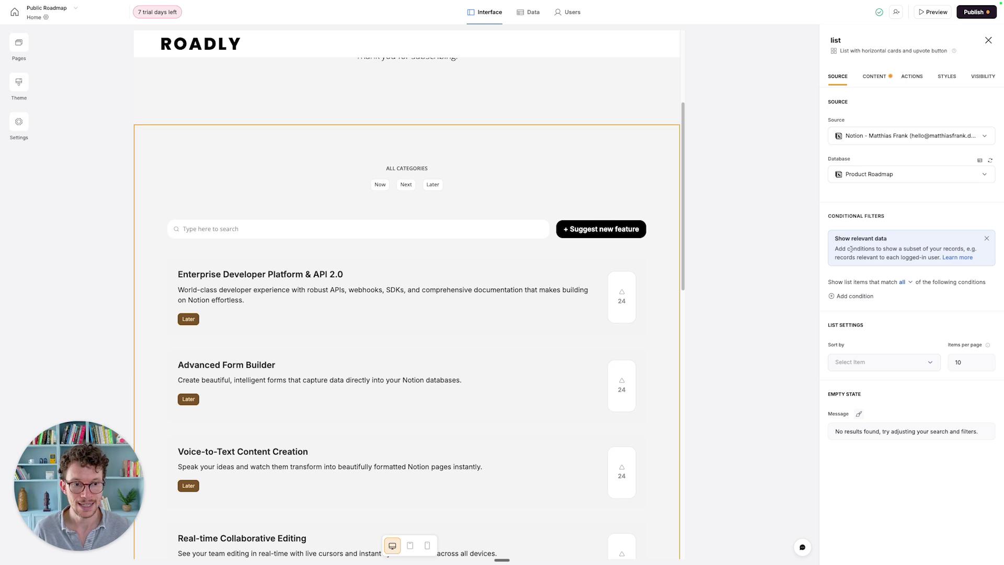
pyautogui.click(865, 366)
pyautogui.scroll(-5, 861, 408)
pyautogui.scroll(-3, 860, 427)
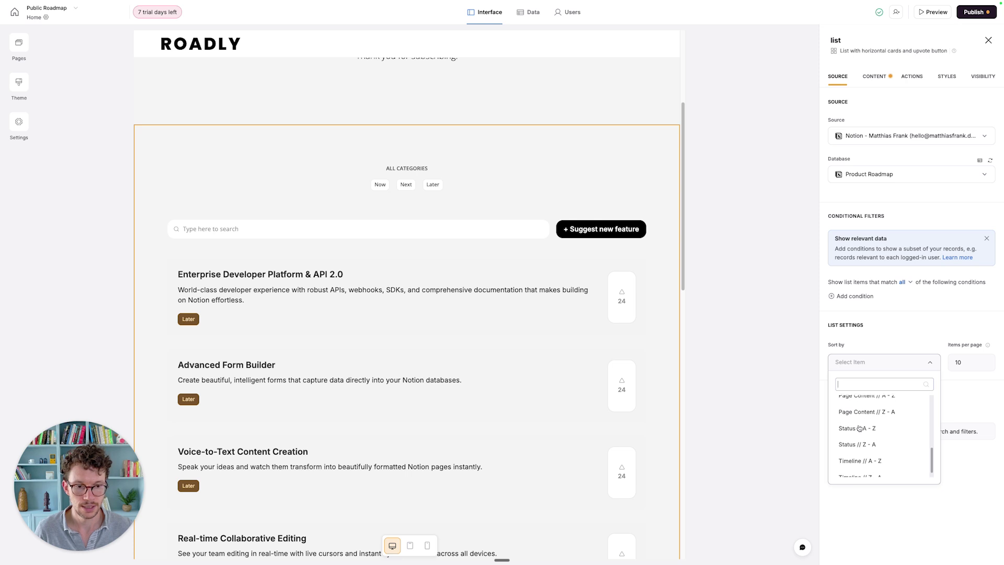
pyautogui.click(866, 472)
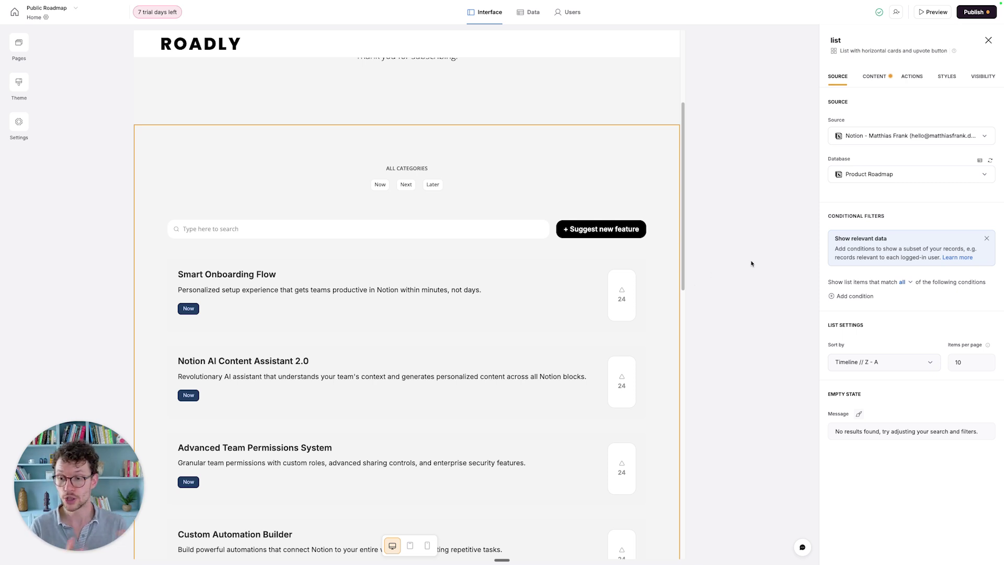
# Switch to Notion to examine the Product Roadmap database's properties, and return to Softr to compare them with the list's cards
pyautogui.hotkey('ctrl', 'Right')
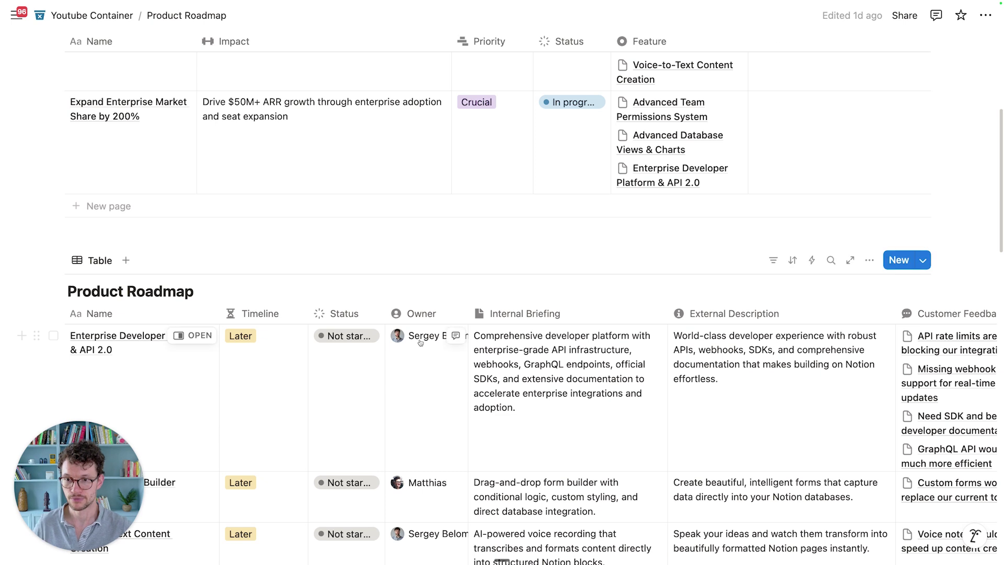
pyautogui.scroll(-3, 425, 357)
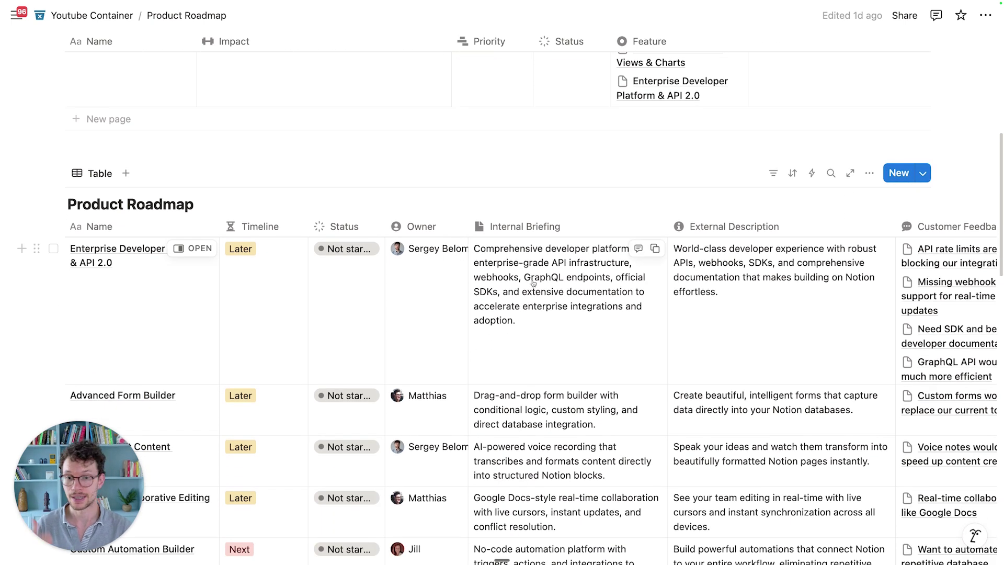
pyautogui.hscroll(3, 534, 282)
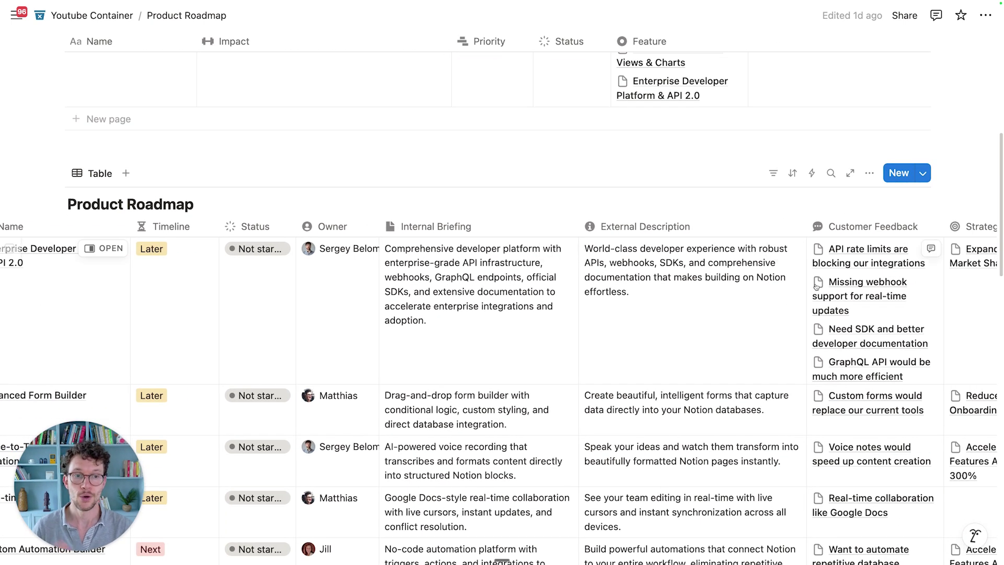
pyautogui.hscroll(-3, 608, 319)
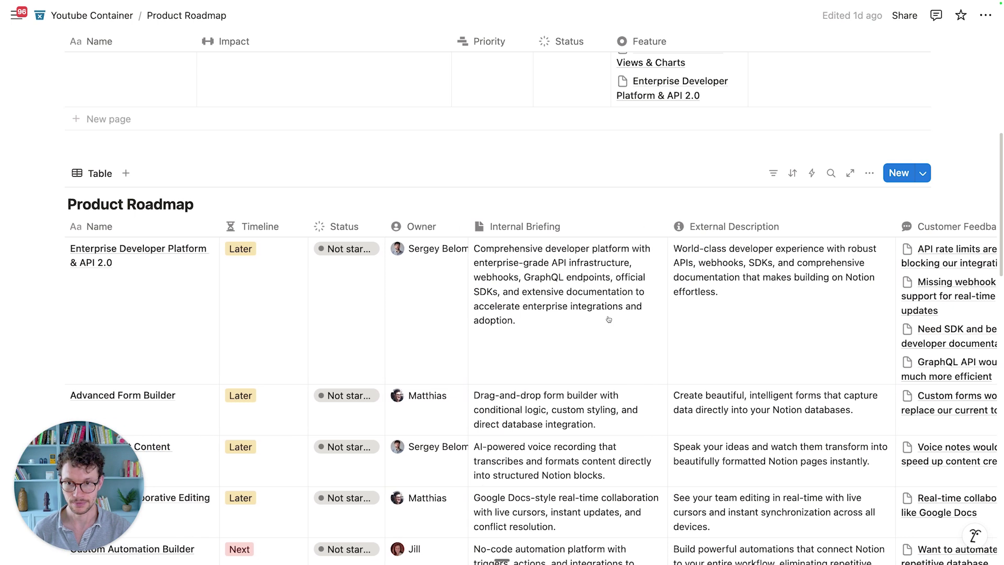
pyautogui.hotkey('ctrl', 'Left')
pyautogui.scroll(-2, 533, 309)
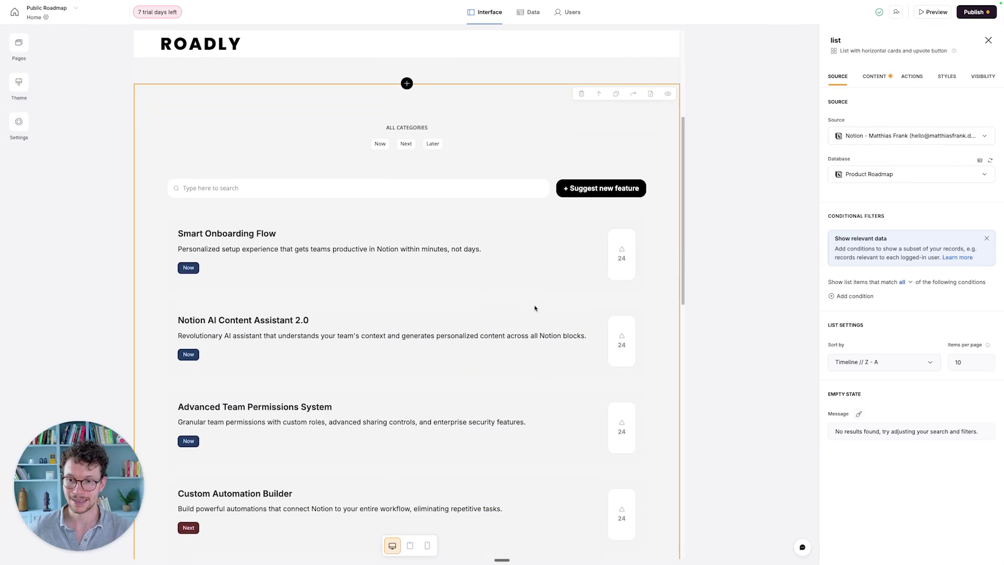
pyautogui.scroll(-2, 398, 271)
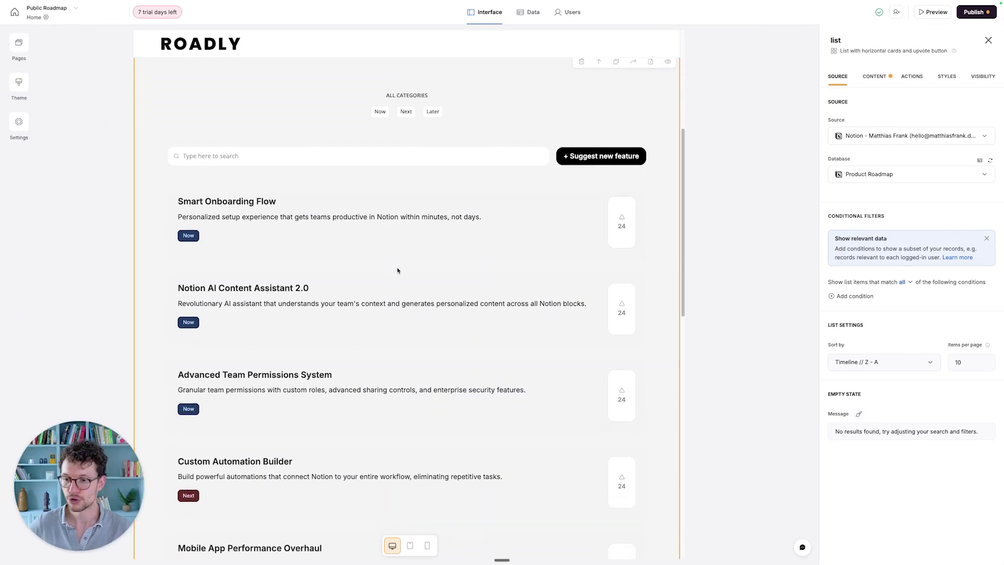
pyautogui.scroll(1, 398, 270)
pyautogui.scroll(-1, 426, 352)
pyautogui.scroll(4, 474, 480)
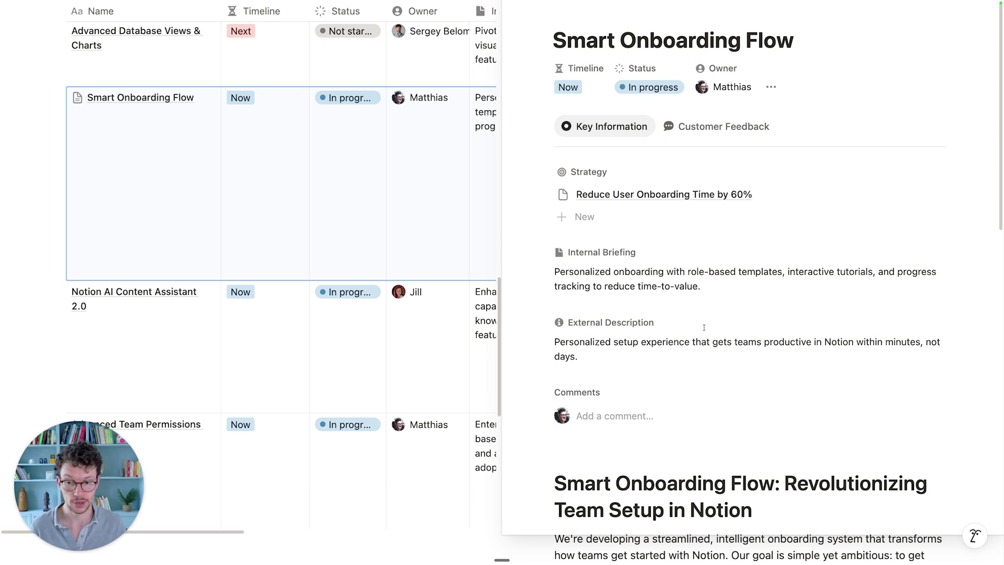
# Read through the Smart Onboarding Flow page in Notion, from its properties down to its body content
pyautogui.scroll(-3, 704, 327)
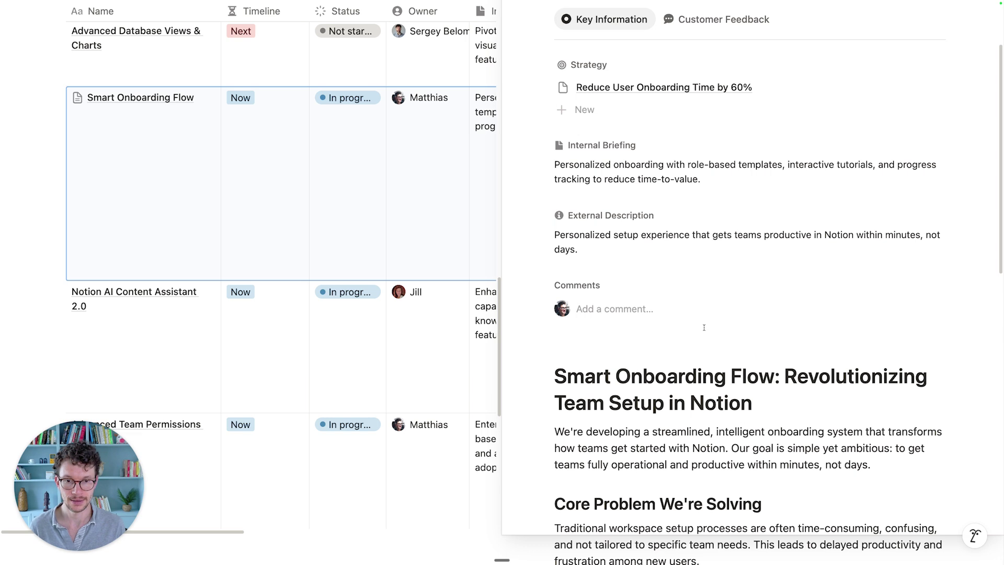
pyautogui.scroll(-3, 704, 328)
pyautogui.scroll(2, 551, 152)
pyautogui.scroll(4, 551, 152)
pyautogui.scroll(-7, 589, 166)
pyautogui.scroll(6, 591, 165)
pyautogui.scroll(-7, 597, 214)
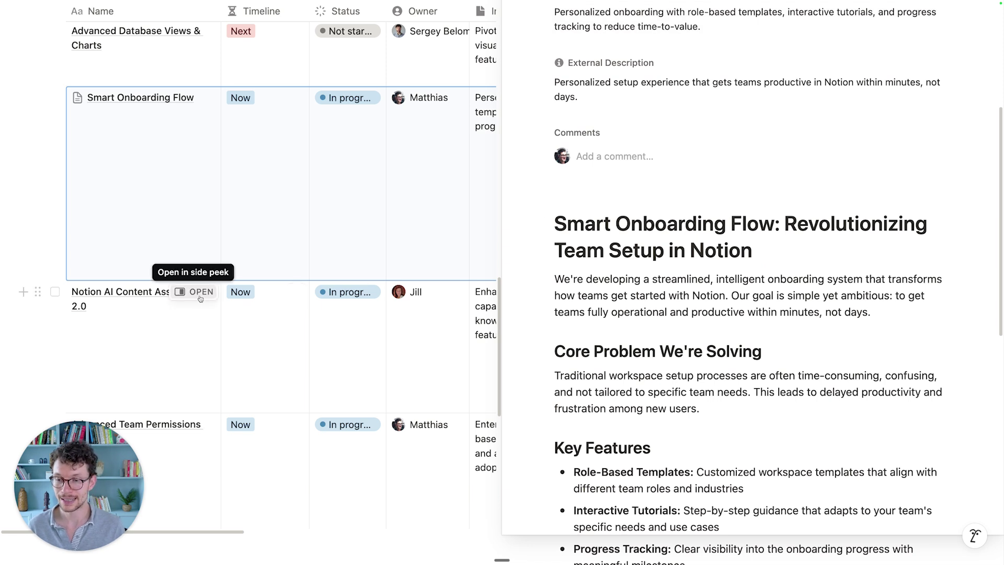
# Check the Notion AI Content Assistant 2.0 page's body and reopen the Smart Onboarding Flow page to compare its content
pyautogui.click(200, 291)
pyautogui.scroll(-3, 581, 314)
pyautogui.click(585, 314)
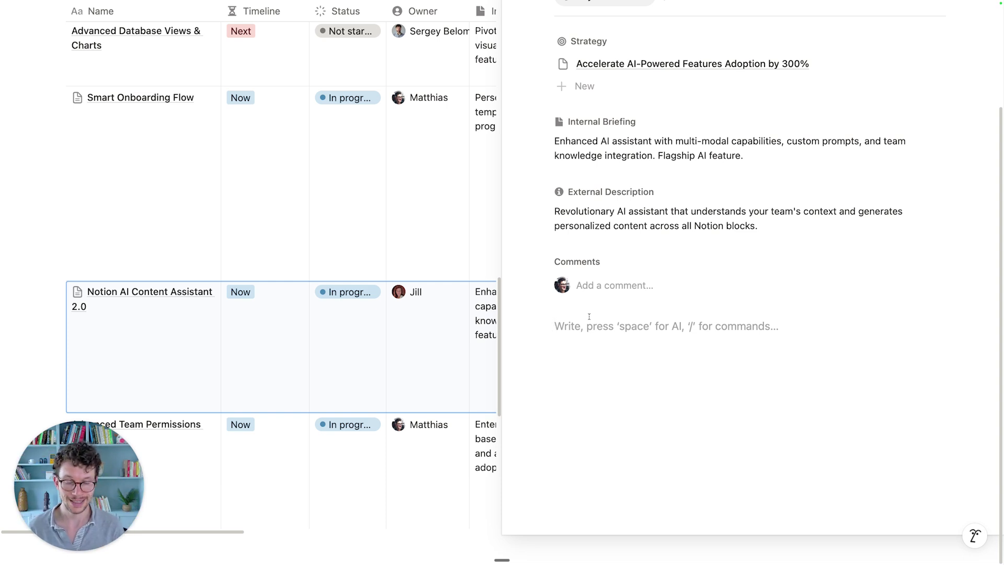
pyautogui.click(203, 97)
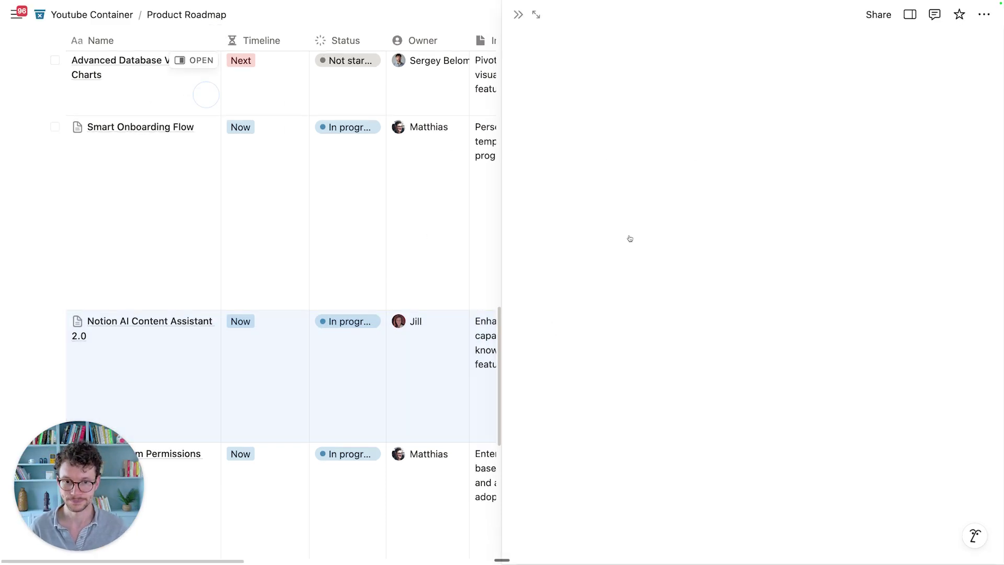
pyautogui.scroll(-5, 668, 306)
pyautogui.moveTo(589, 160); pyautogui.dragTo(759, 444)
pyautogui.click(701, 326)
pyautogui.scroll(5, 701, 325)
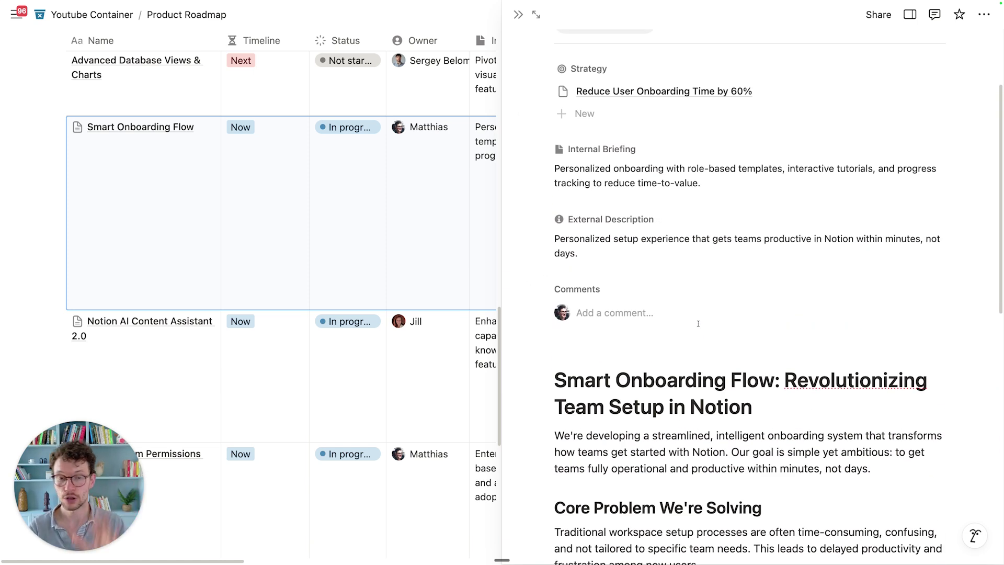
# Return to Softr and open the available on-click actions for the roadmap list's items
pyautogui.hotkey('ctrl', 'Left')
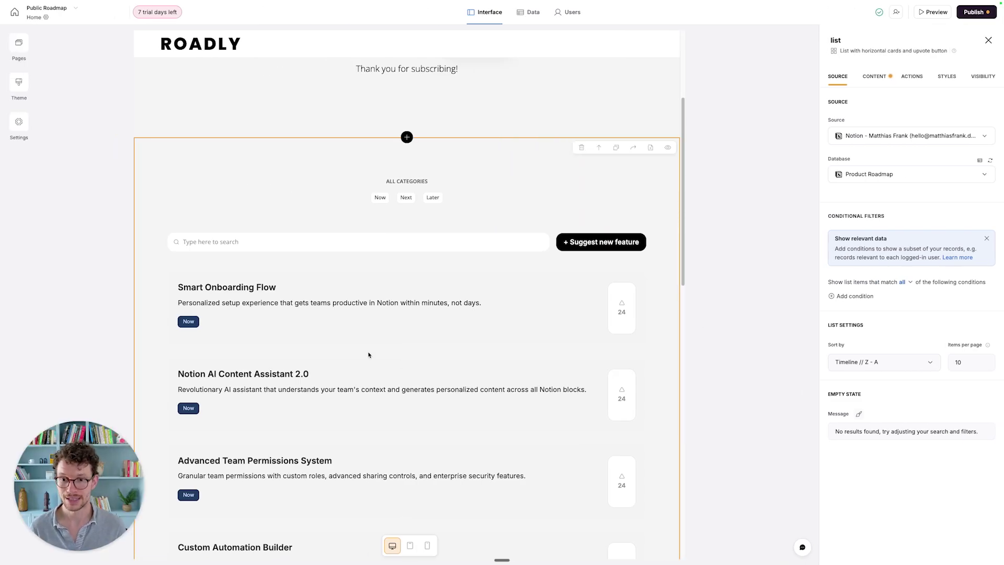
pyautogui.scroll(-2, 341, 295)
pyautogui.scroll(-1, 276, 258)
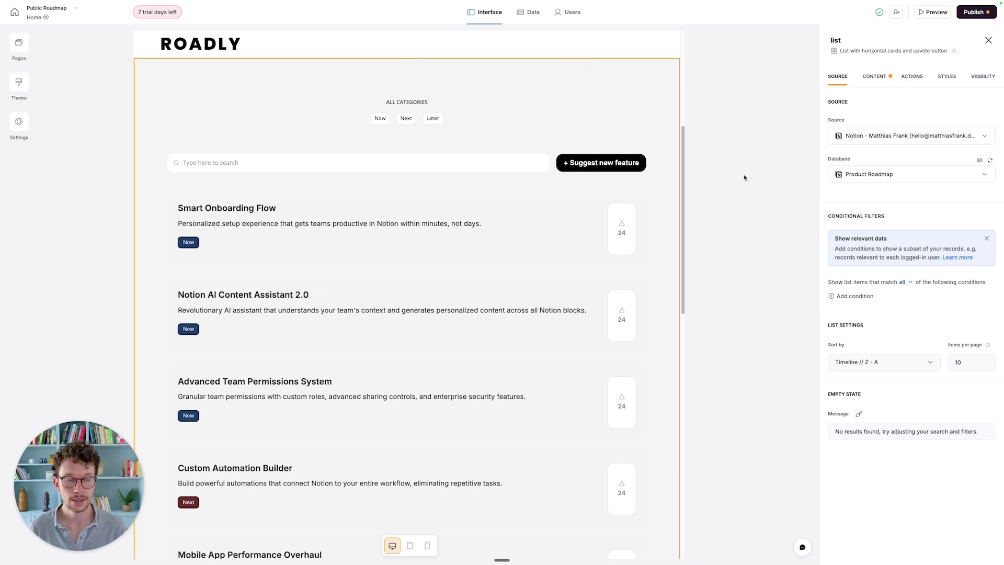
pyautogui.click(913, 77)
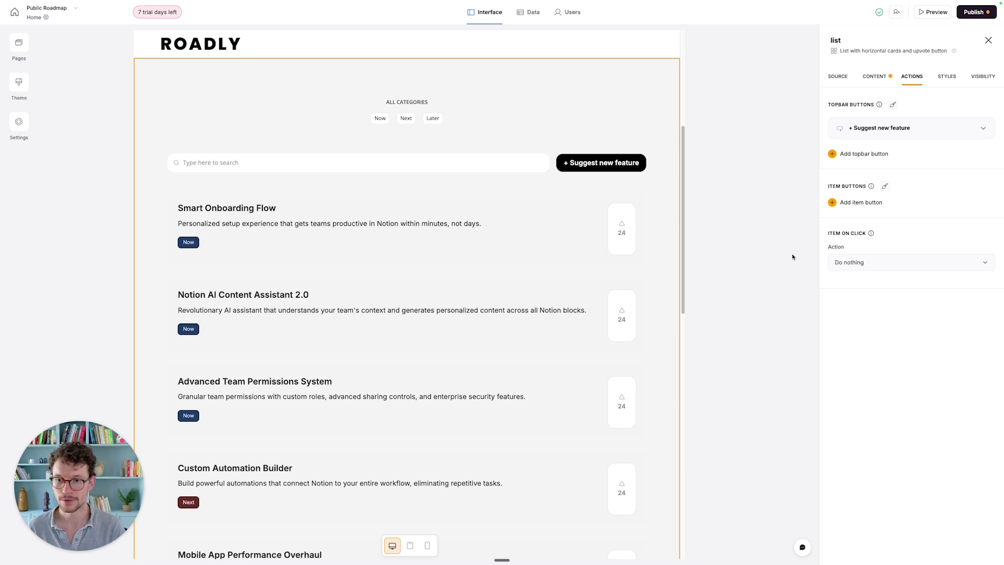
pyautogui.click(853, 270)
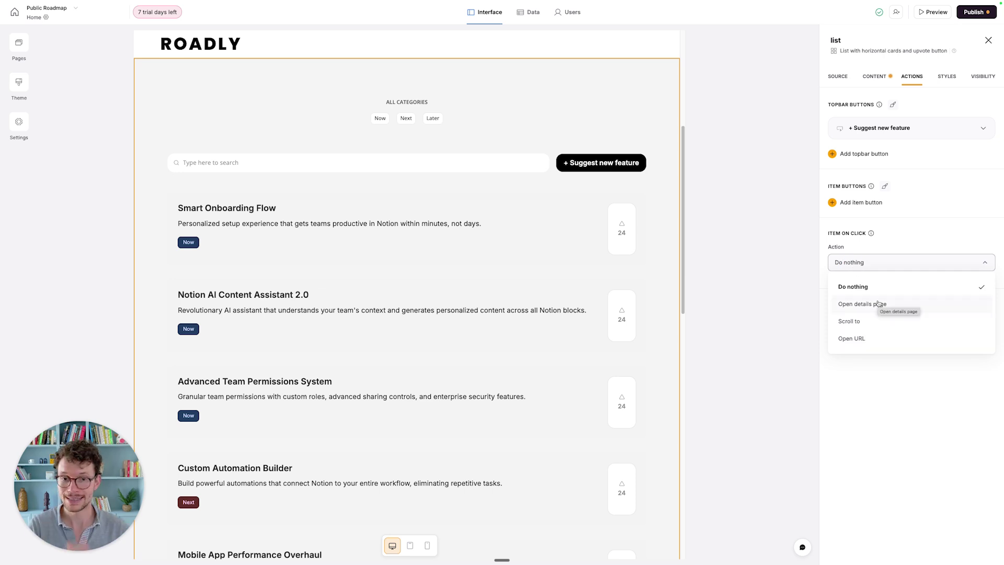
# Switch to Notion, open the Real-time Collaborative Editing entry from the Product Roadmap table, and close its side peek
pyautogui.hotkey('ctrl', 'Right')
pyautogui.click(521, 19)
pyautogui.scroll(6, 193, 136)
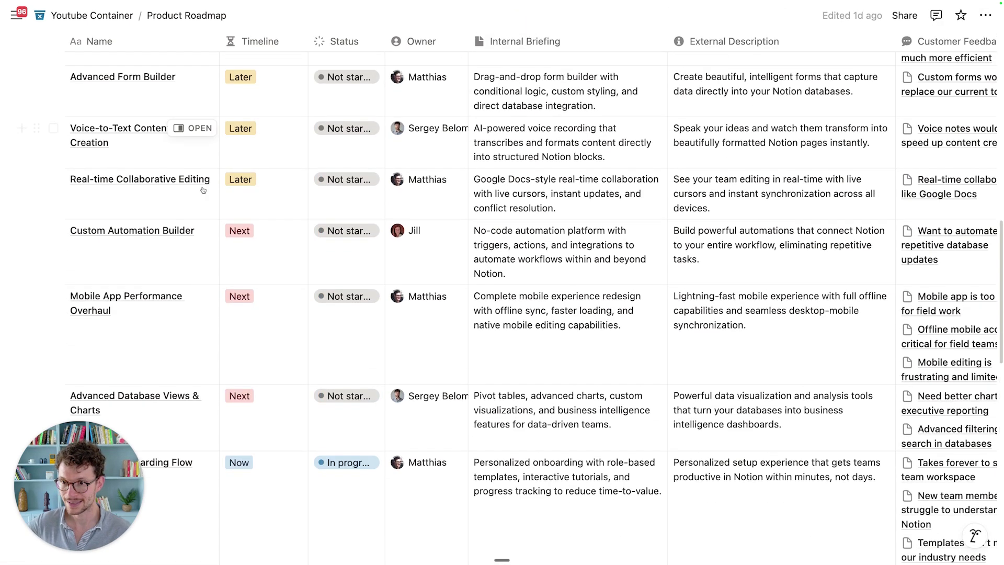
pyautogui.click(195, 179)
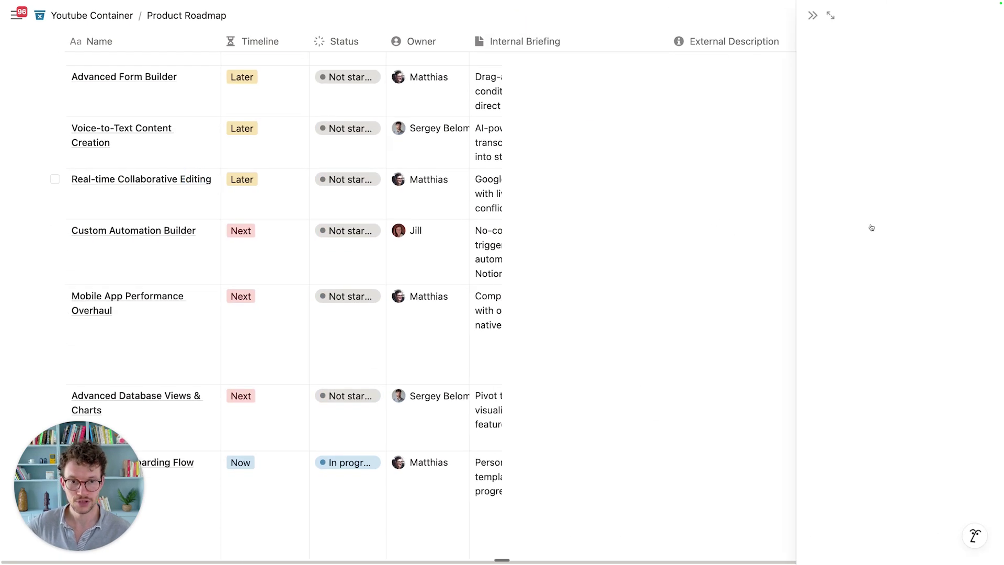
pyautogui.click(518, 15)
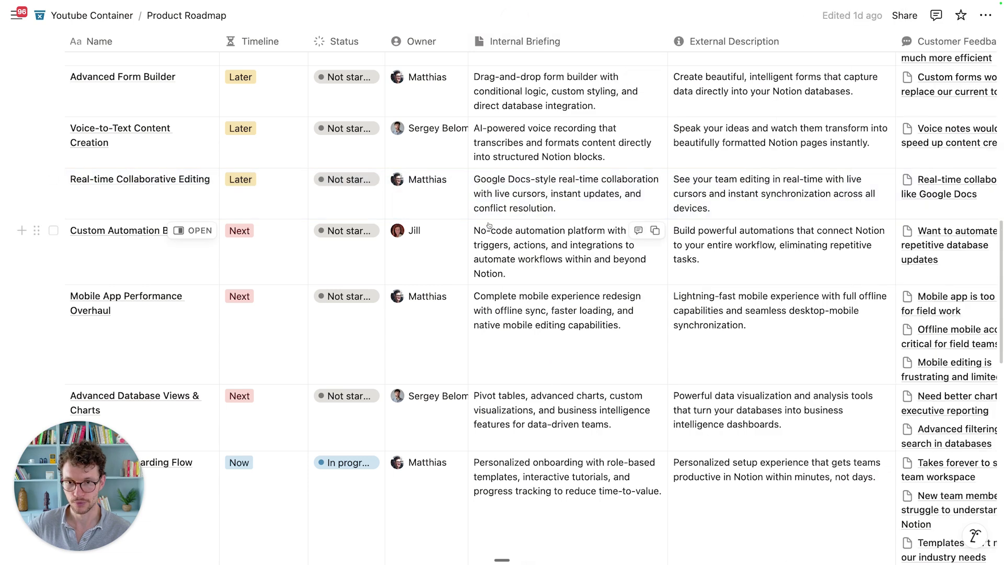
# Back in Softr, make list items open a newly created Product Roadmap details page on click, and return to the Home page
pyautogui.hotkey('ctrl', 'Left')
pyautogui.click(832, 305)
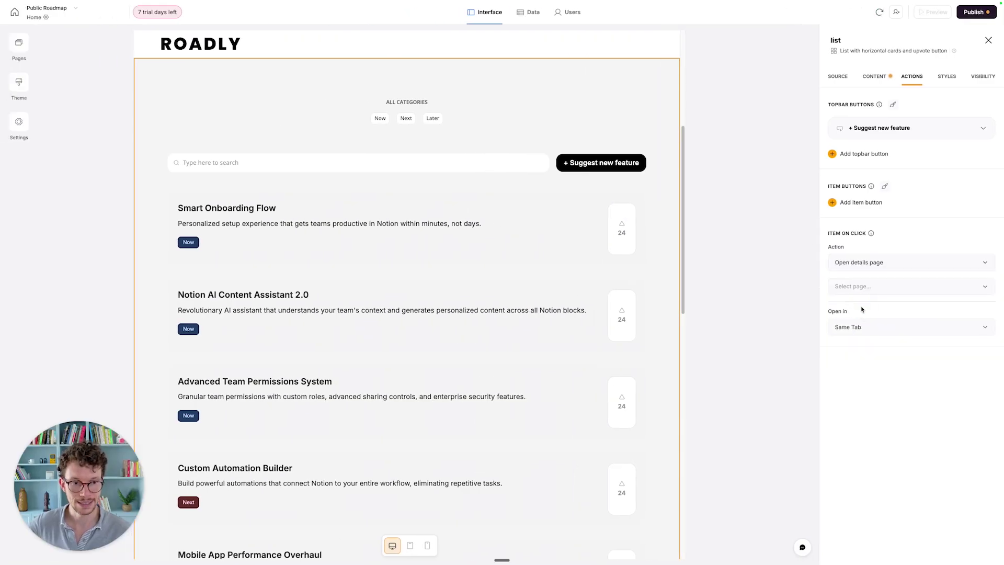
pyautogui.click(885, 291)
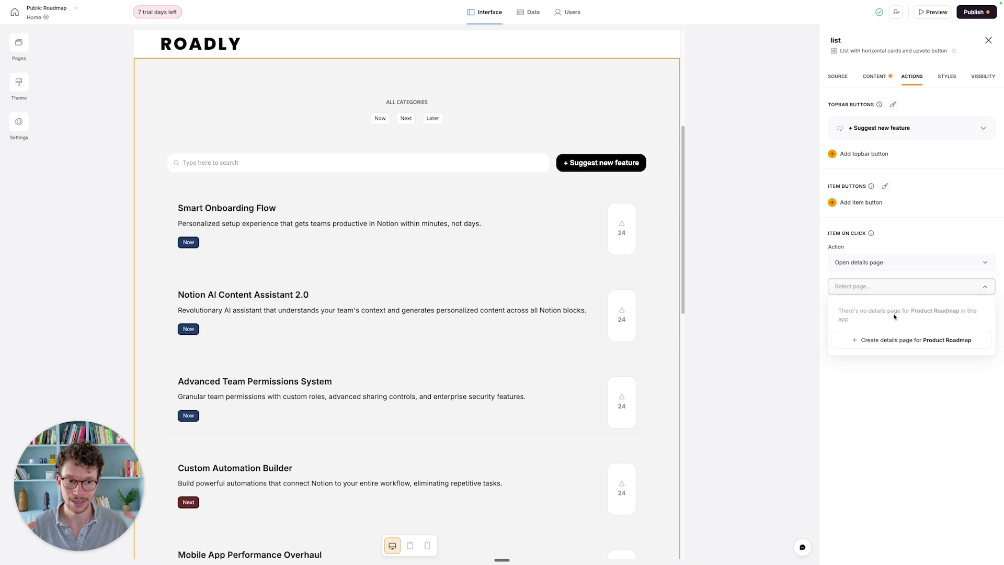
pyautogui.click(899, 347)
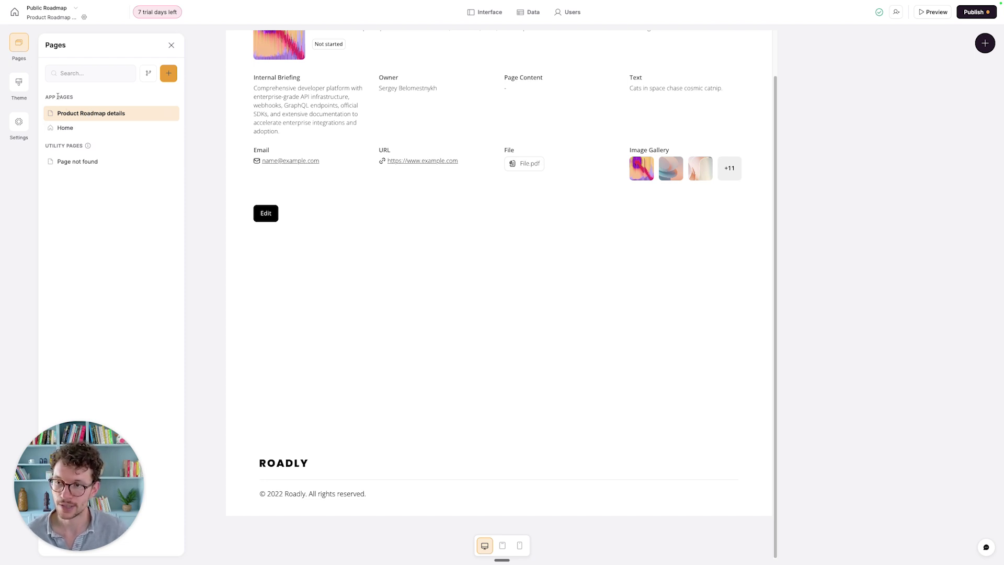
pyautogui.click(65, 128)
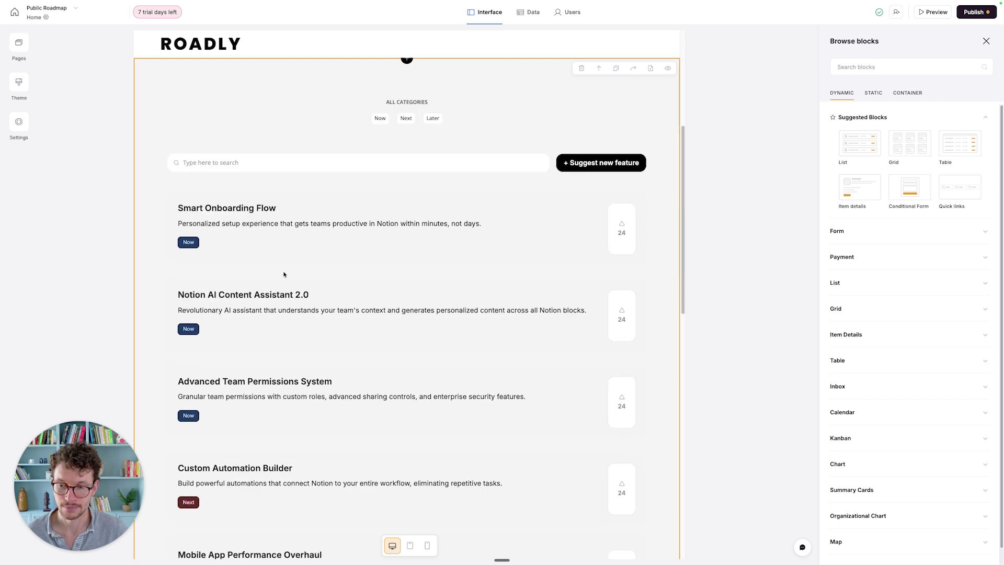
# Move the Home page above Product Roadmap details in the page order and open the Product Roadmap details page
pyautogui.click(19, 42)
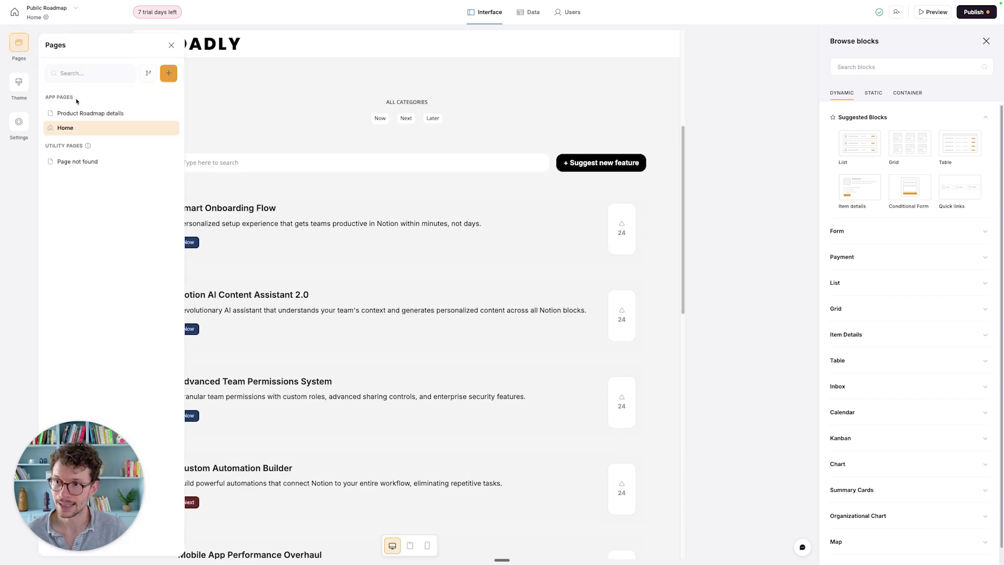
pyautogui.moveTo(92, 117)
pyautogui.mouseDown()
pyautogui.moveTo(90, 135)
pyautogui.moveTo(86, 111)
pyautogui.moveTo(80, 126)
pyautogui.mouseUp()
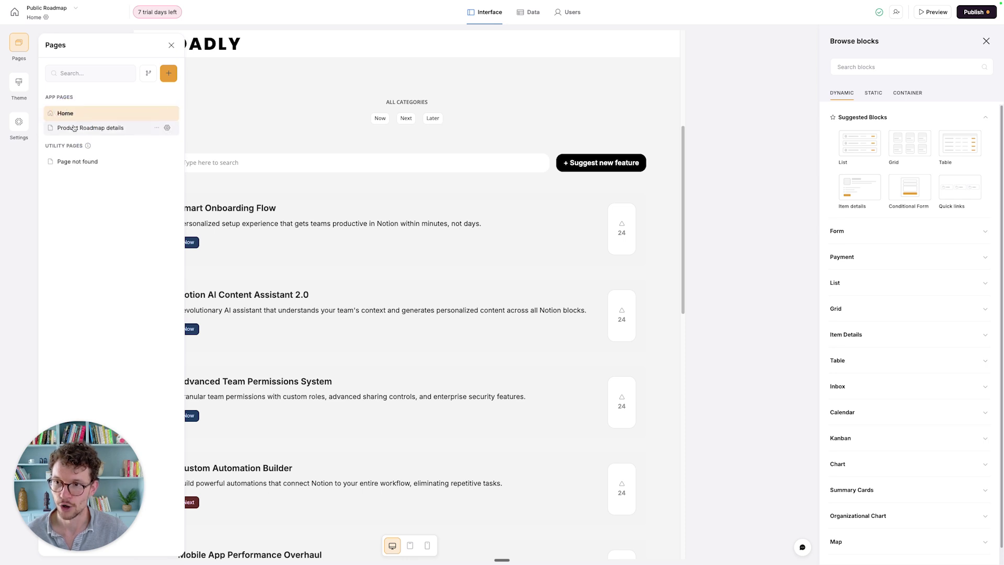
pyautogui.click(78, 129)
pyautogui.scroll(1, 253, 147)
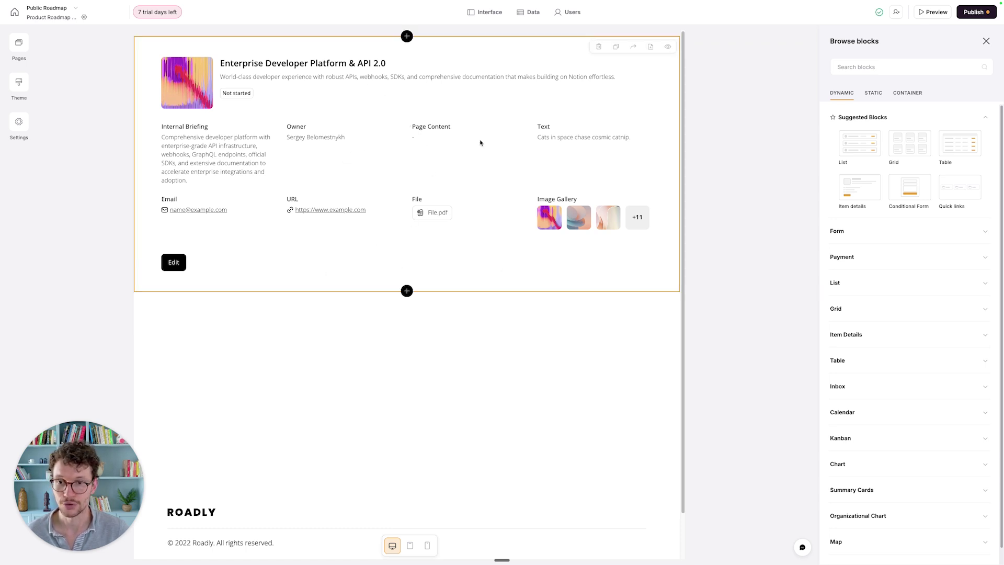
# Select the item details block and hide the cover media in its top section
pyautogui.click(476, 518)
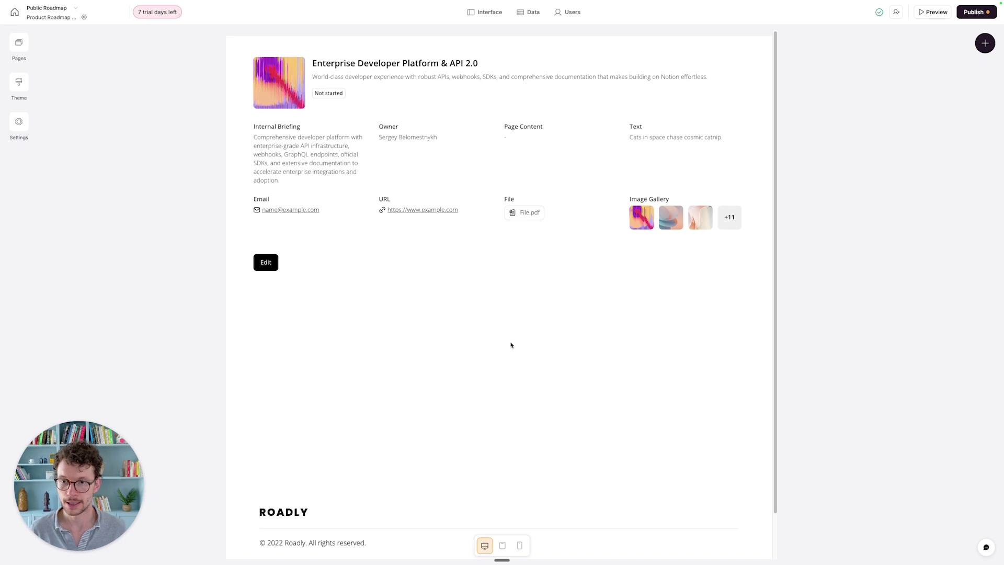
pyautogui.click(456, 99)
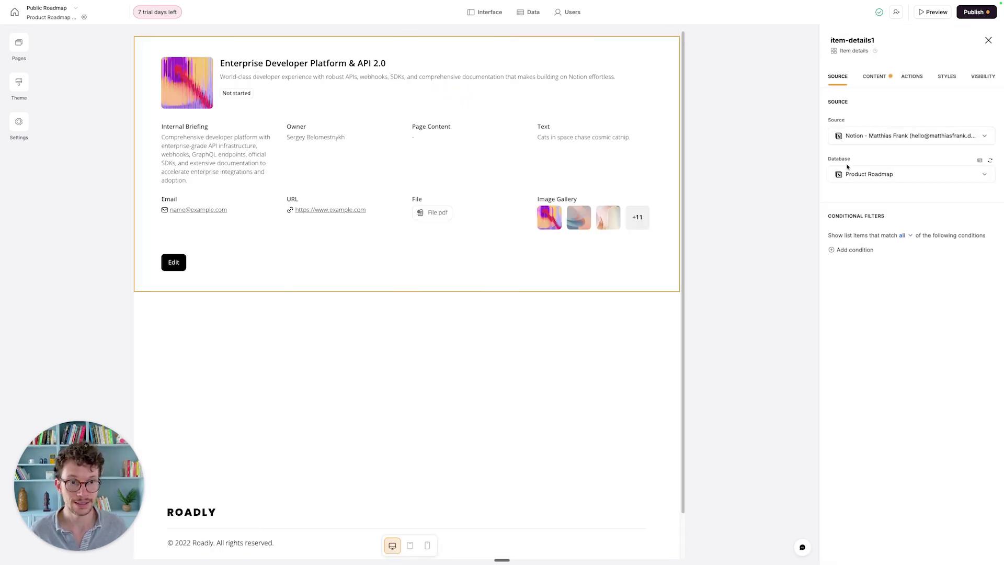
pyautogui.click(877, 78)
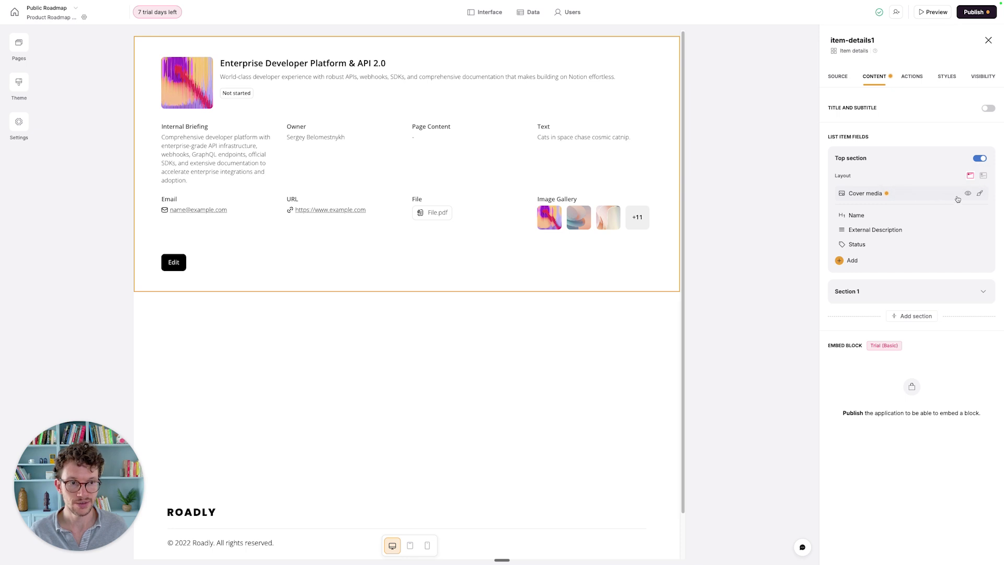
pyautogui.click(966, 194)
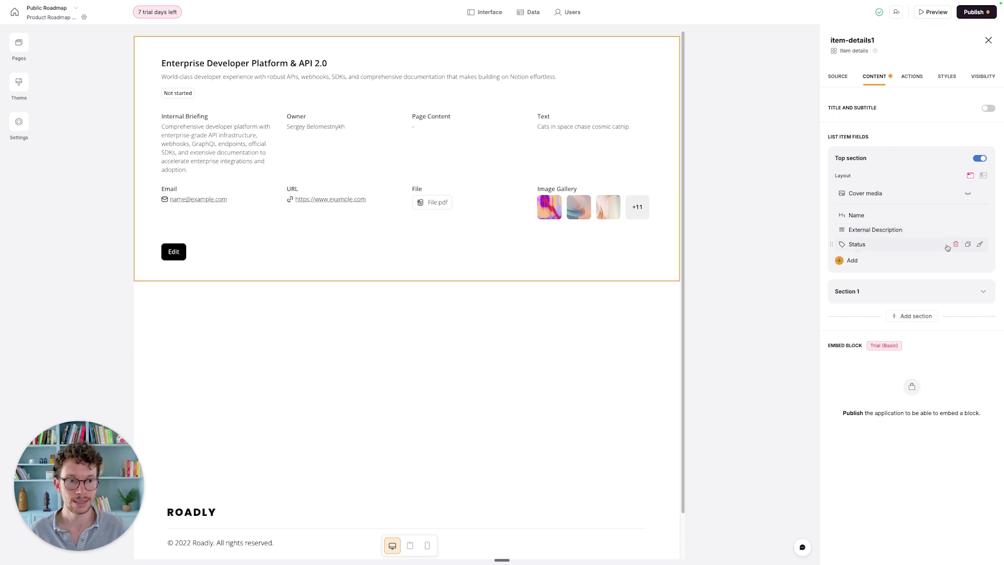
# Remap the Status tag in the item details' top section to the Timeline field
pyautogui.click(891, 249)
pyautogui.click(769, 290)
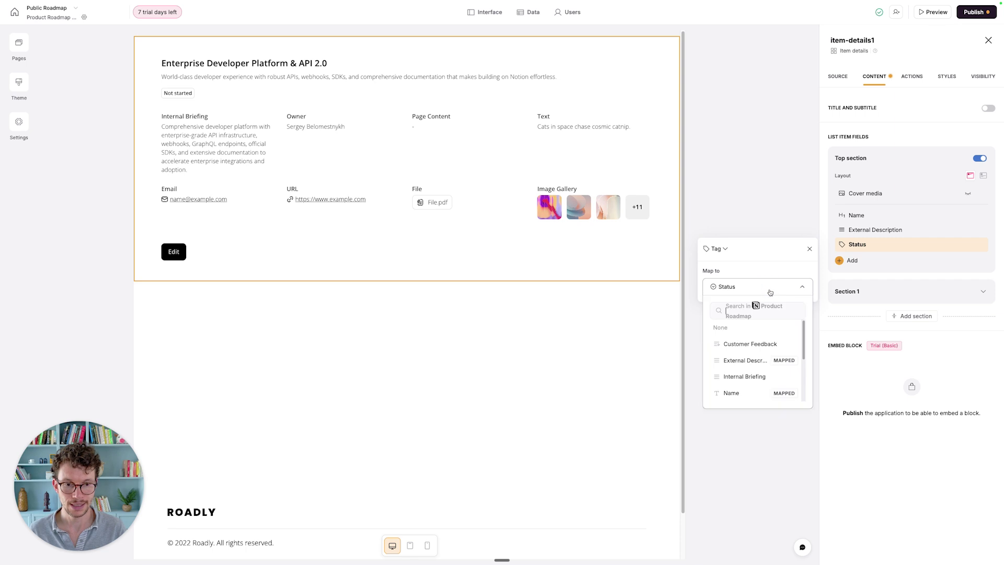
pyautogui.scroll(-4, 756, 334)
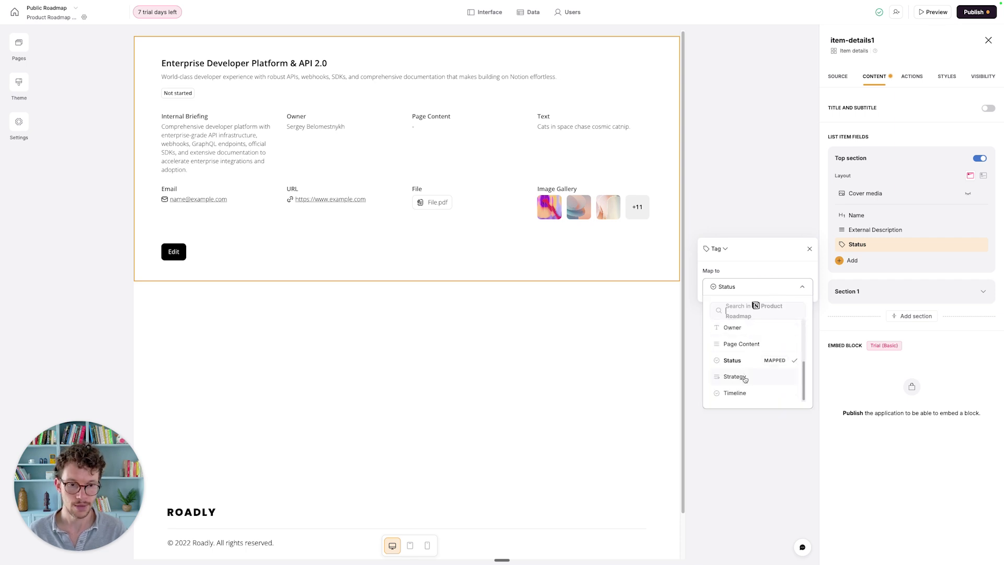
pyautogui.click(748, 389)
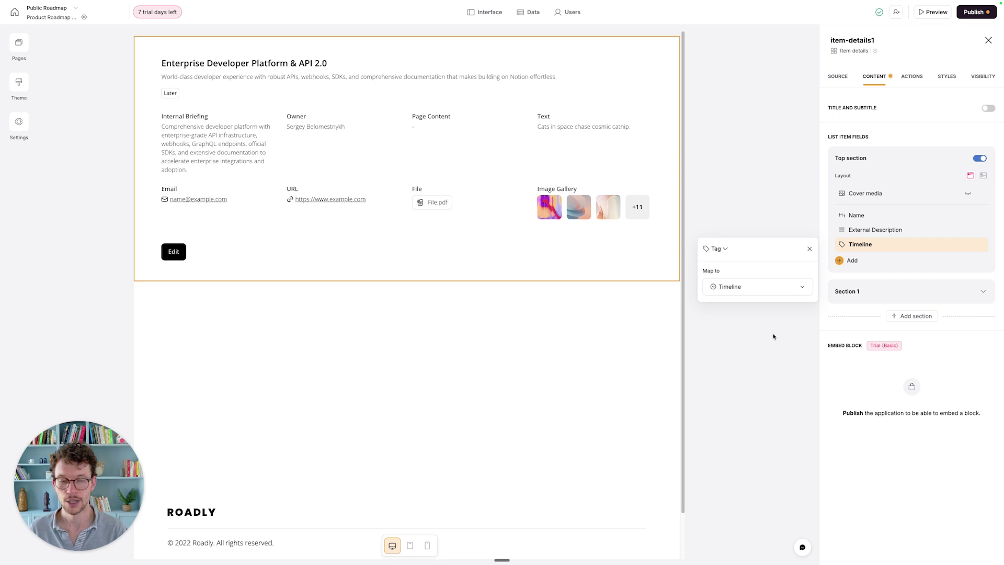
pyautogui.click(772, 334)
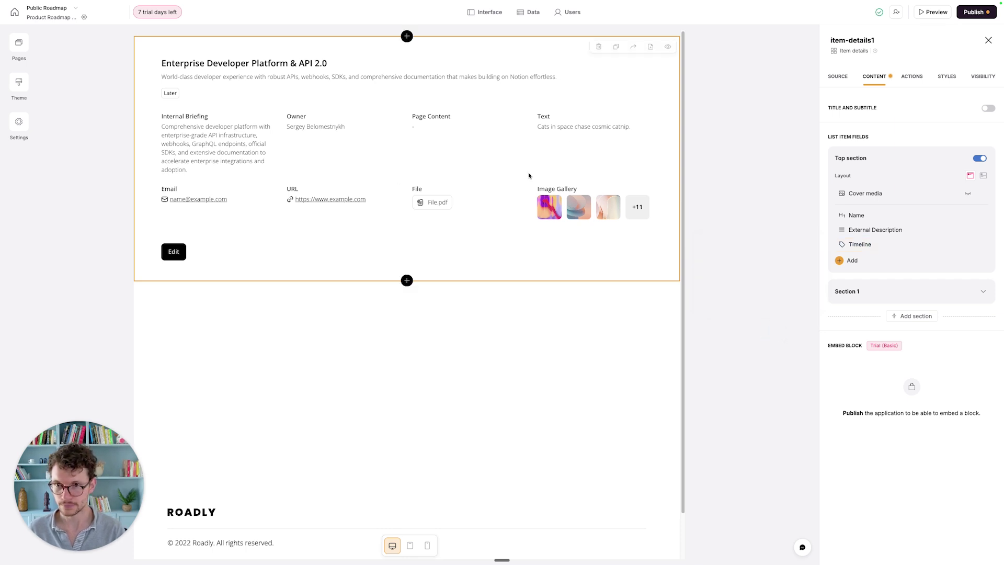
# Delete Section 1 of the item details block together with all its fields
pyautogui.click(908, 292)
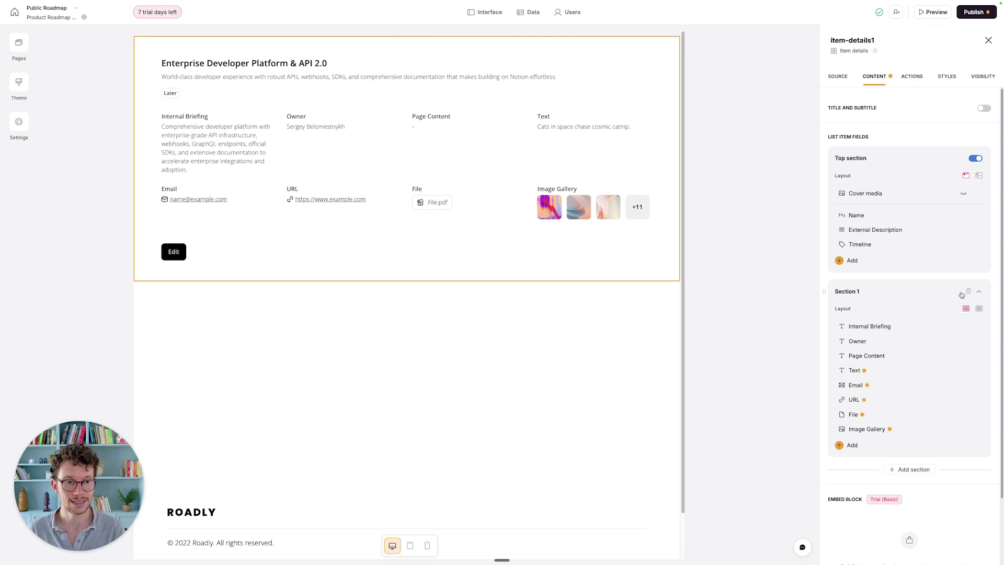
pyautogui.click(969, 293)
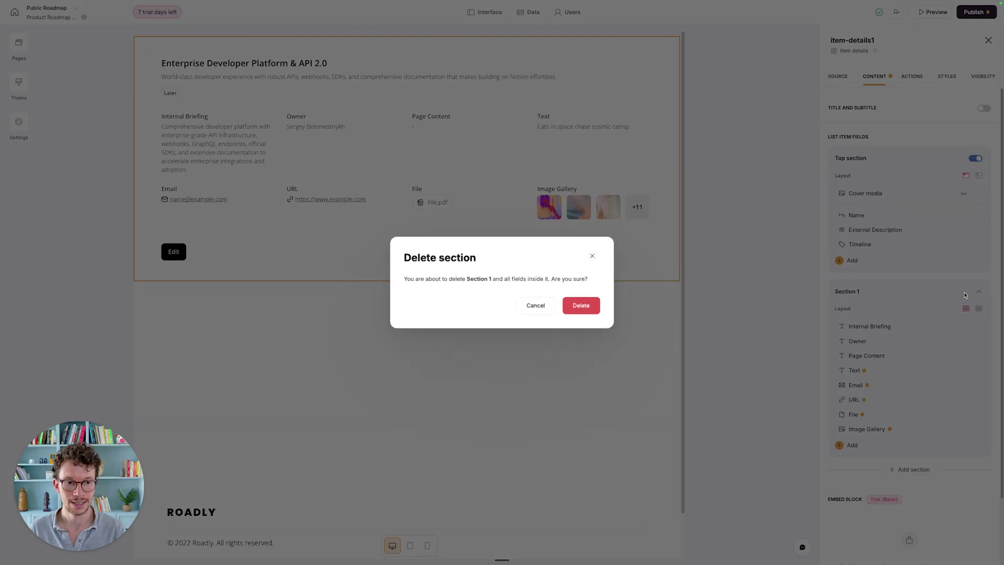
pyautogui.click(585, 306)
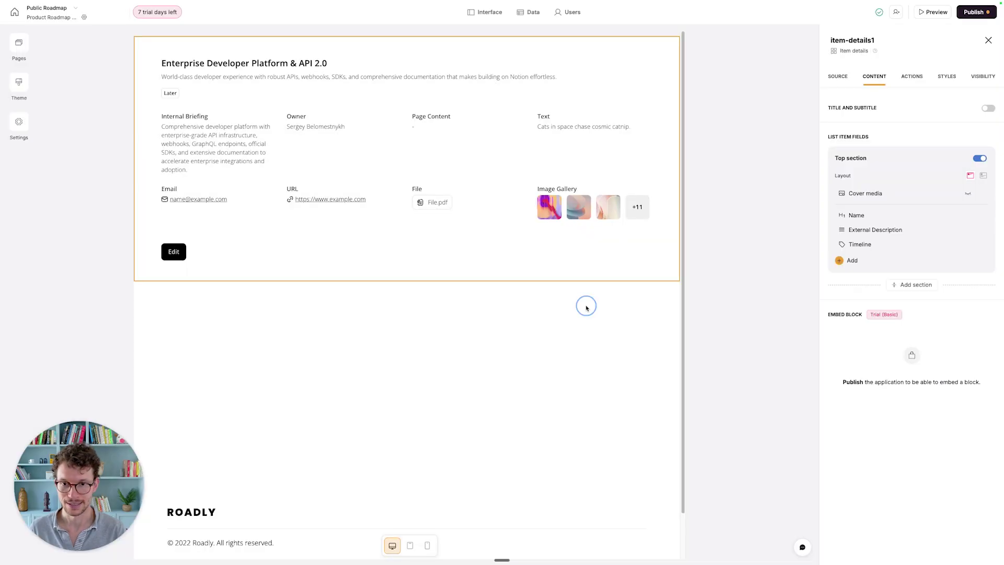
# Add a new section with the row layout to the item details block and show the Page Content field in it
pyautogui.click(918, 287)
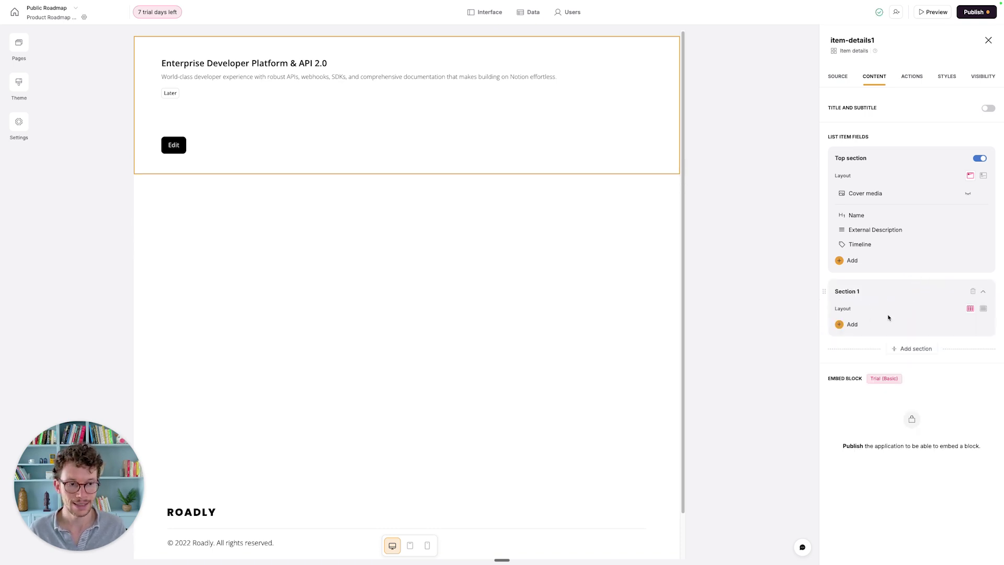
pyautogui.click(983, 309)
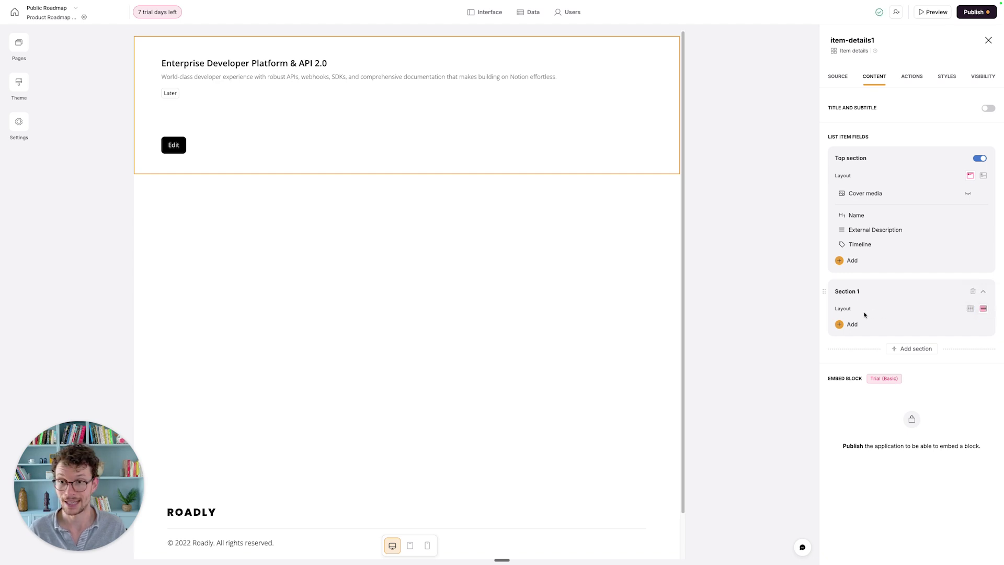
pyautogui.click(840, 325)
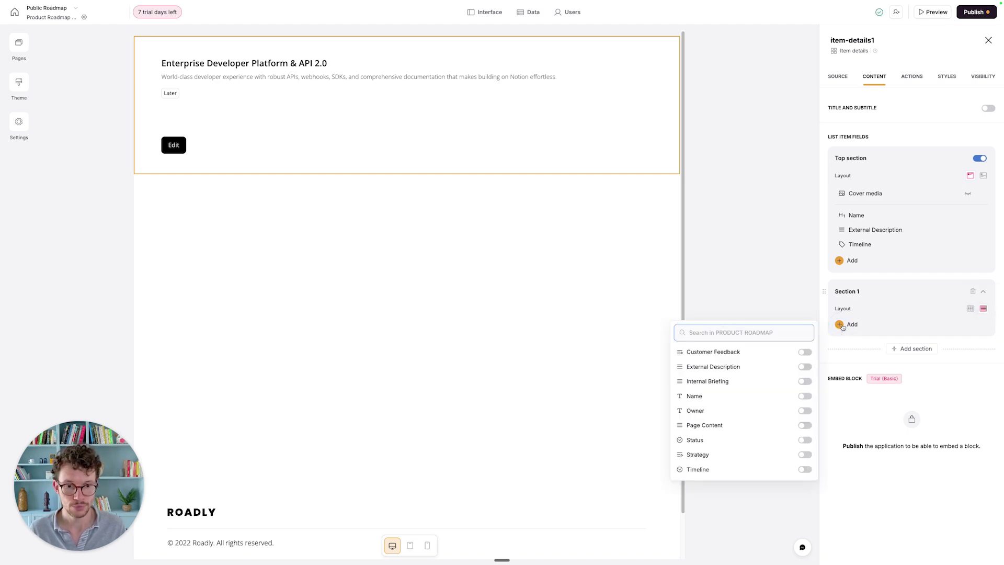
pyautogui.click(805, 425)
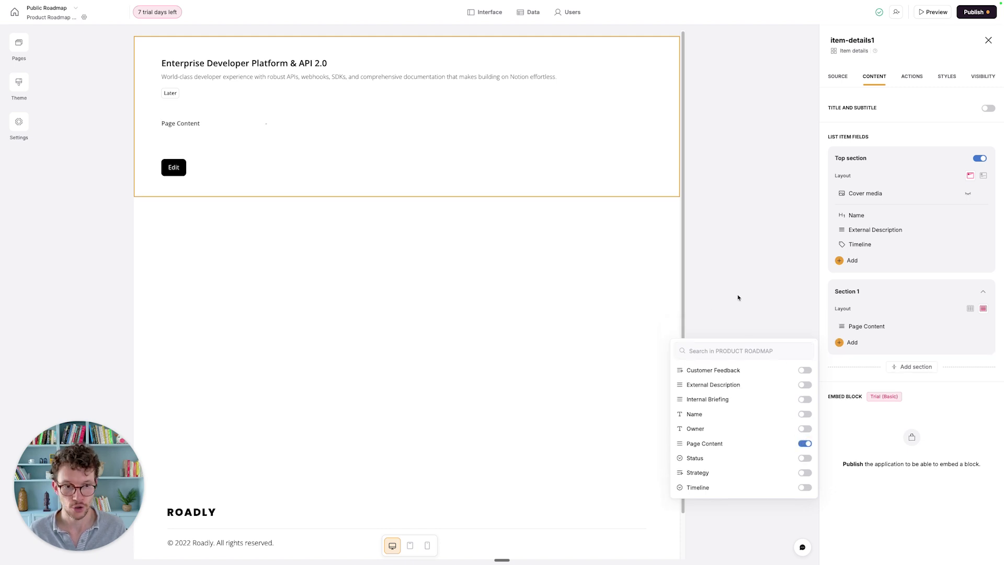
pyautogui.click(742, 295)
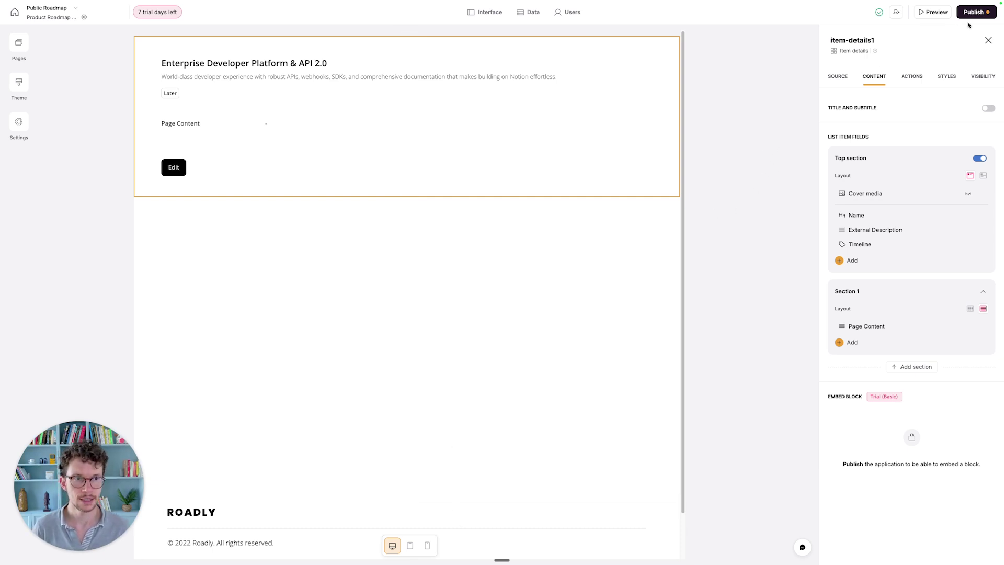
# Publish the app and open its copied application link in a new private browser window
pyautogui.click(975, 13)
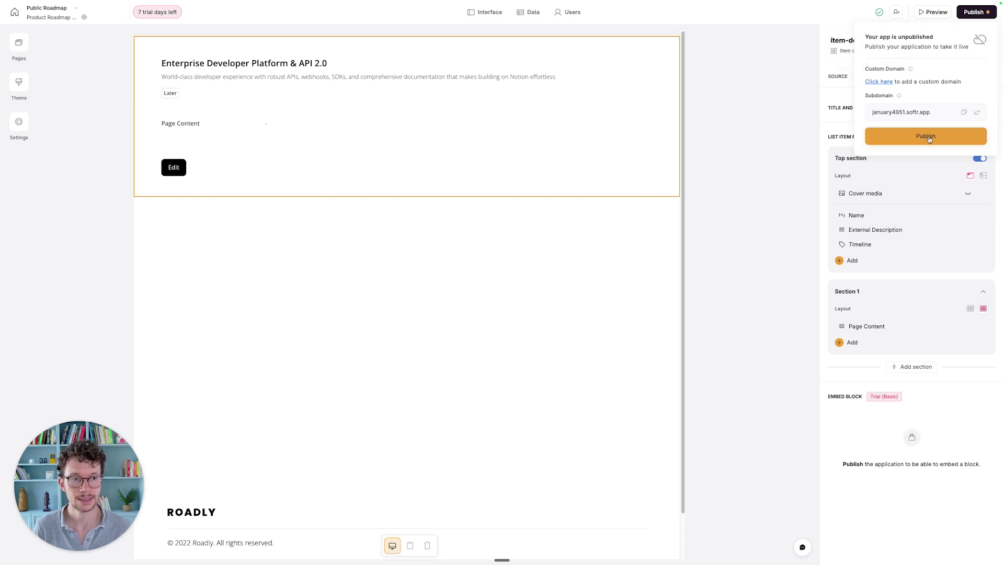
pyautogui.click(929, 138)
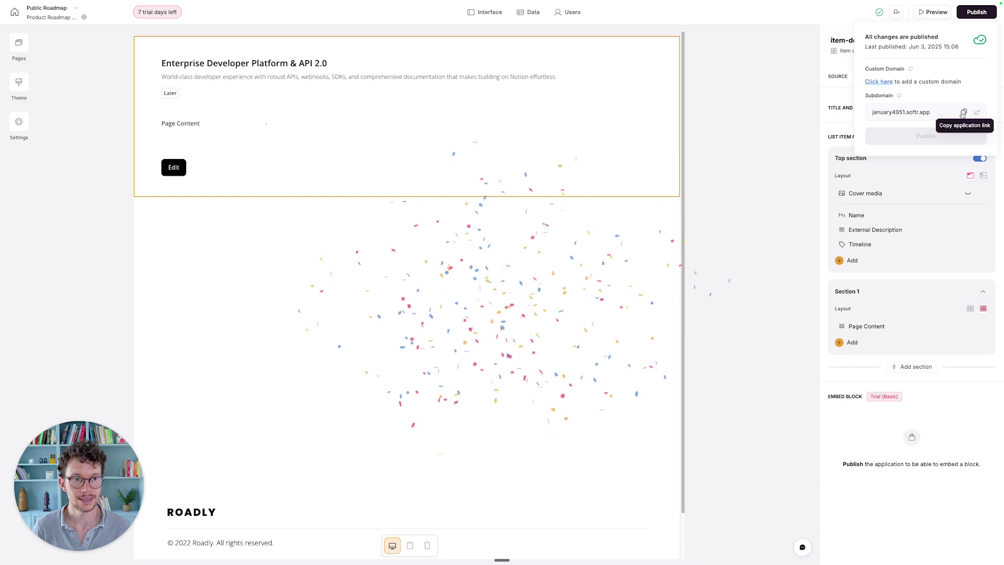
pyautogui.click(963, 113)
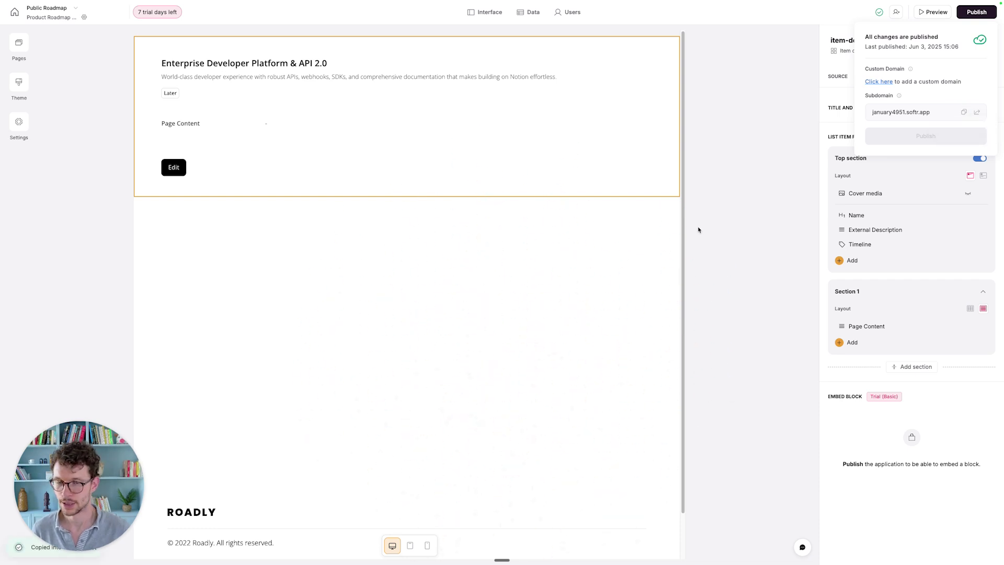
pyautogui.press('super+shift+n')
pyautogui.press('super+v')
pyautogui.press('Return')
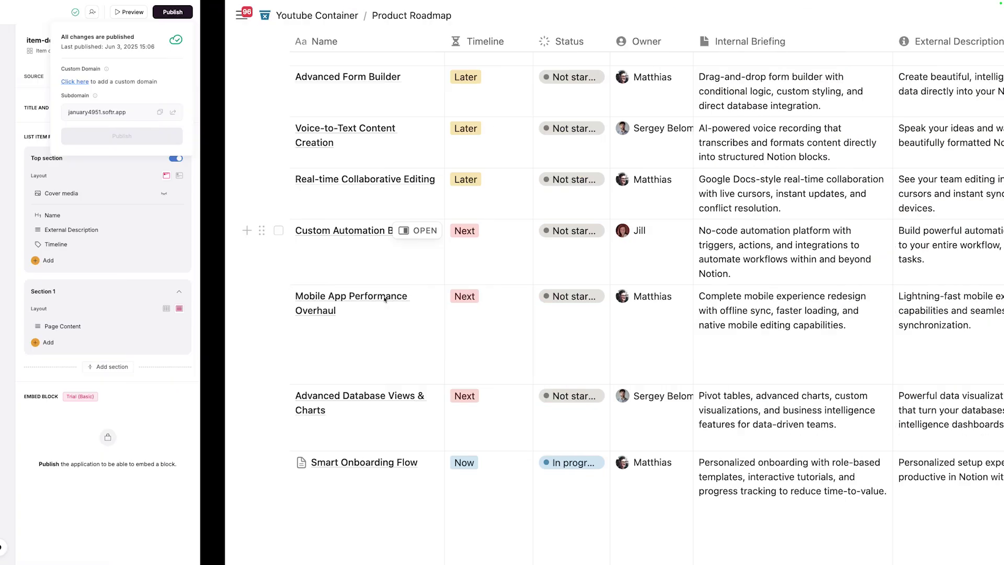
# Open the Smart Onboarding Flow entry in Notion, and reload the published roadmap app to view its feature list
pyautogui.scroll(-3, 285, 307)
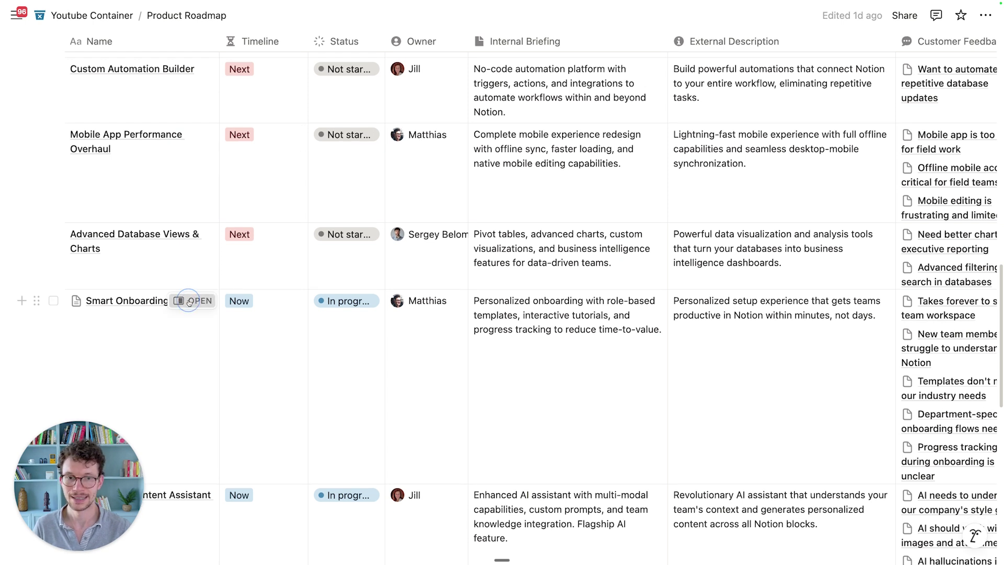
pyautogui.click(190, 302)
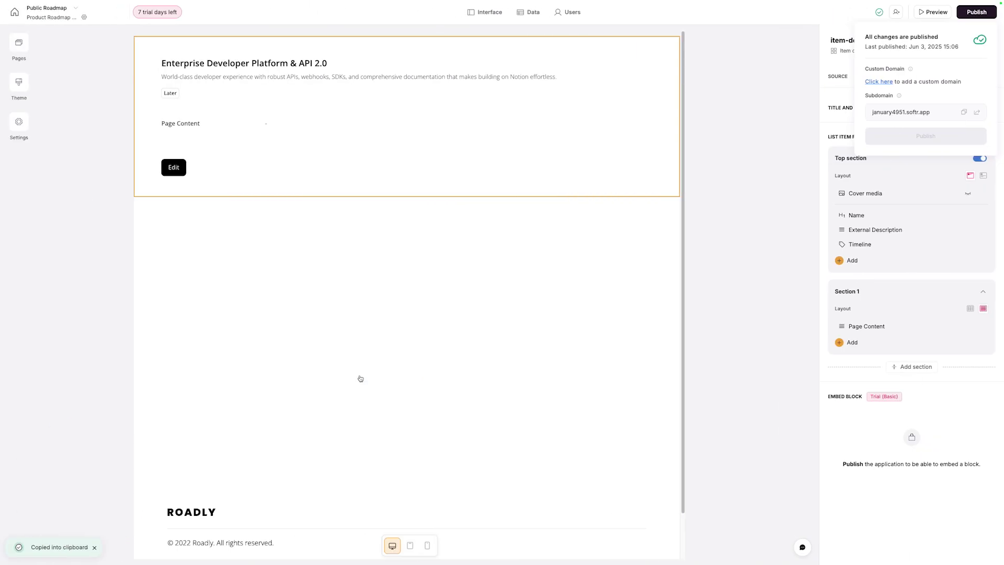
pyautogui.scroll(-3, 310, 322)
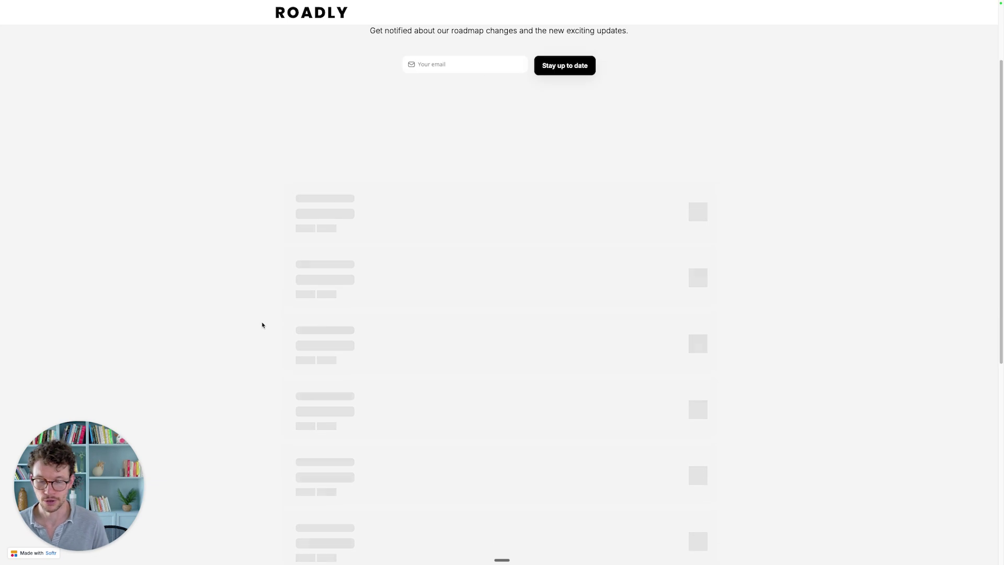
pyautogui.press('super+r')
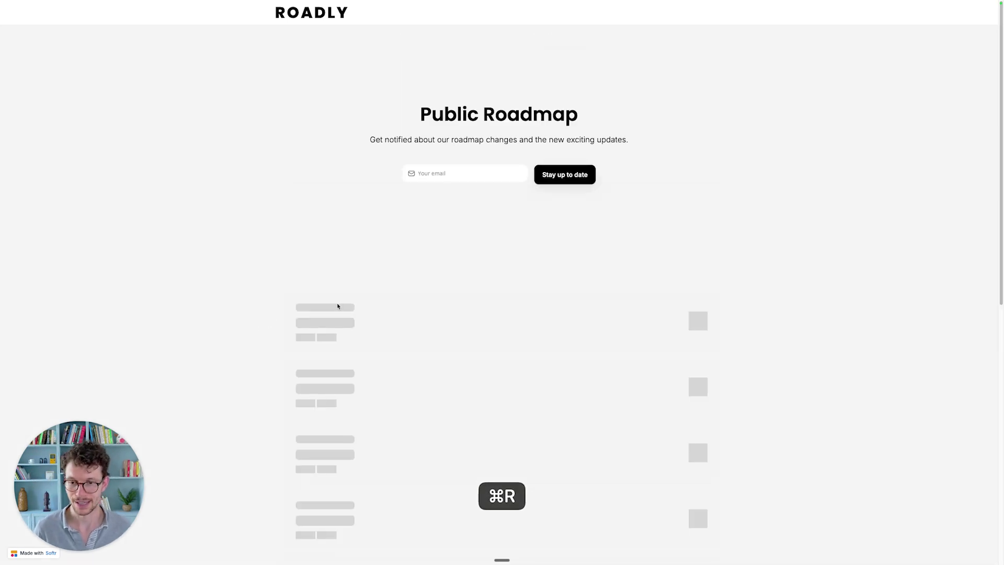
pyautogui.scroll(-3, 313, 310)
pyautogui.scroll(-1, 340, 262)
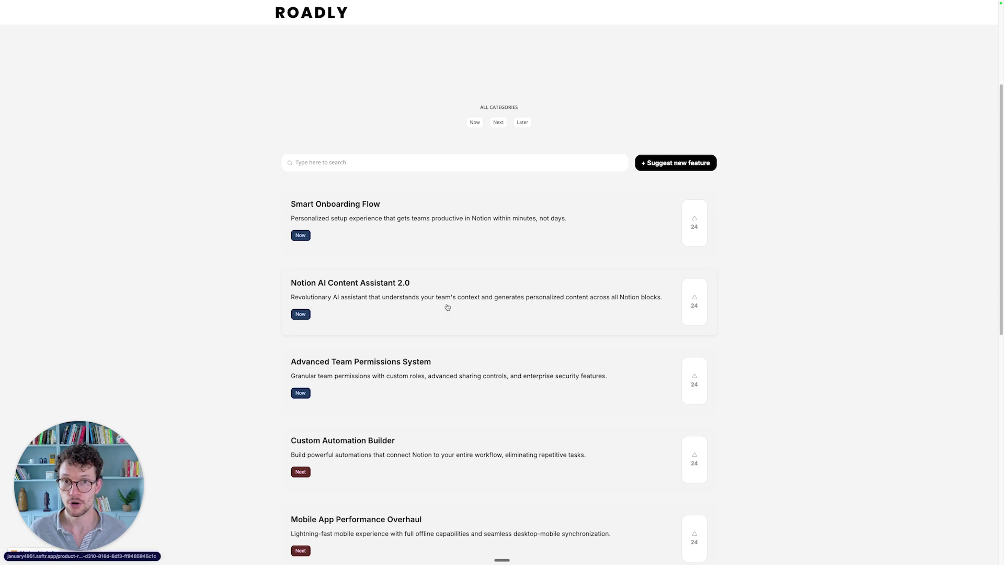
# Open the Smart Onboarding Flow item in the published app and review its page content and field label
pyautogui.click(332, 218)
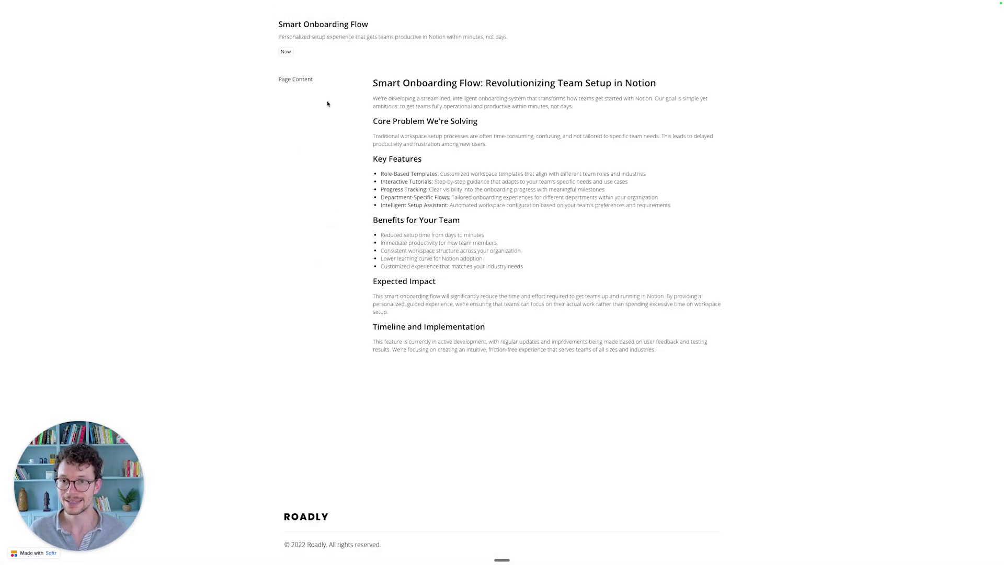
pyautogui.moveTo(373, 82); pyautogui.dragTo(661, 356)
pyautogui.click(663, 353)
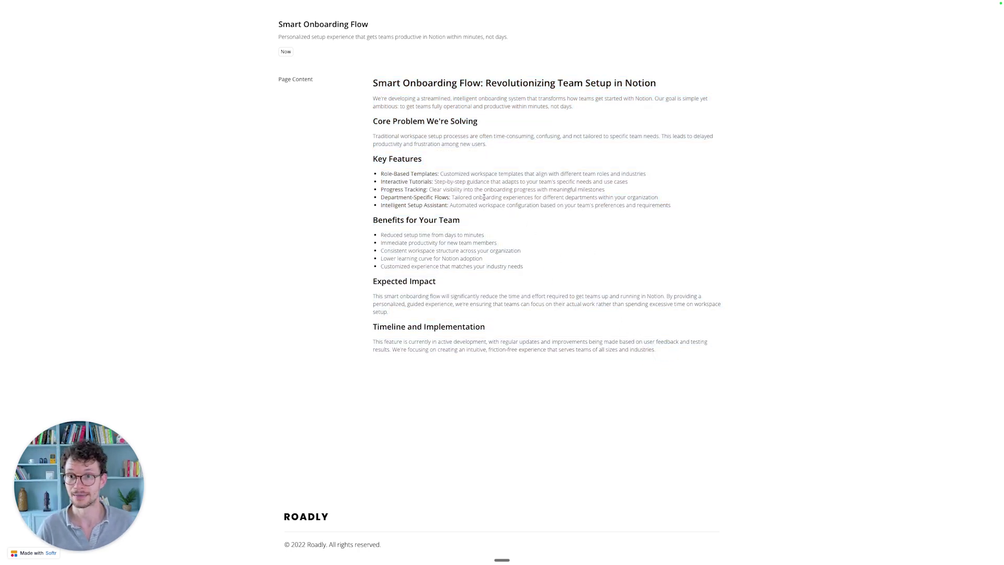
pyautogui.moveTo(317, 80); pyautogui.dragTo(278, 80)
pyautogui.click(454, 114)
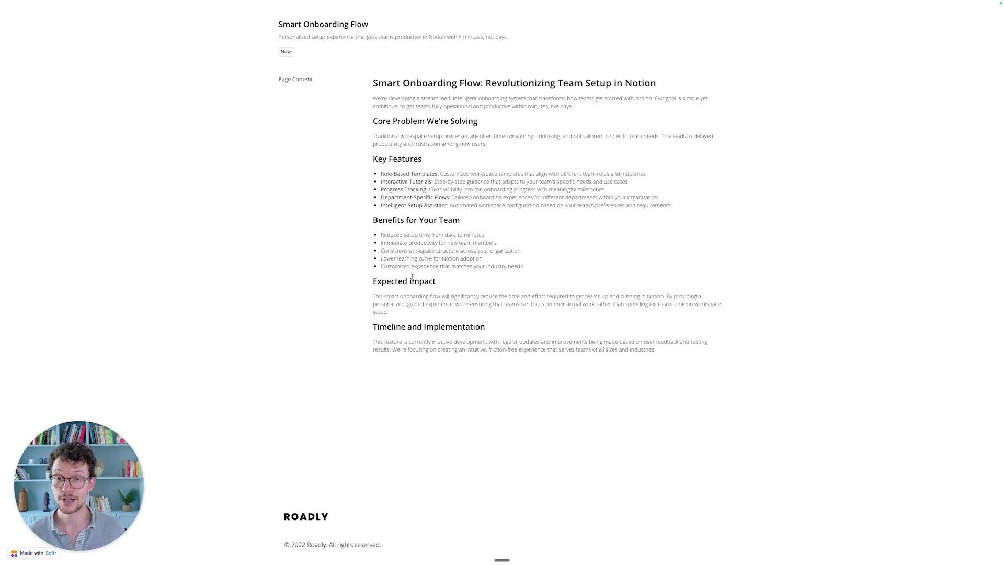
# Return to the Softr editor and clear the label of the Page Content field in Section 1
pyautogui.click(256, 94)
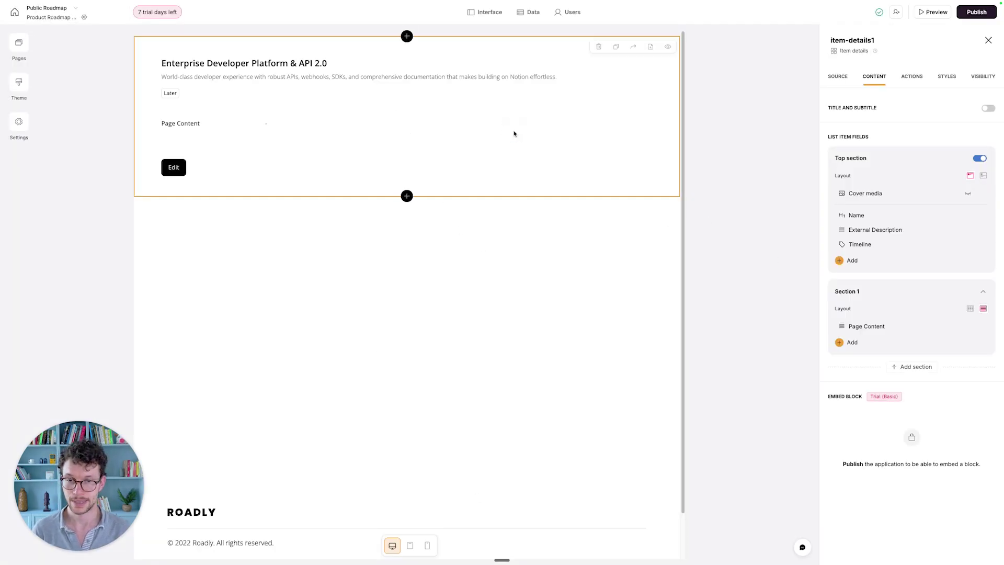
pyautogui.click(869, 327)
pyautogui.click(760, 404)
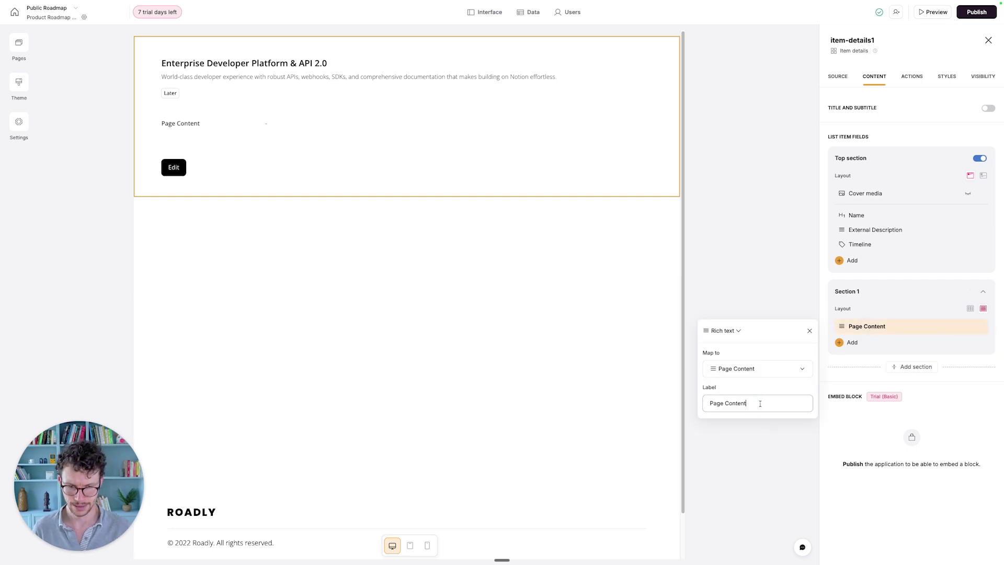
pyautogui.press('super+a')
pyautogui.press('BackSpace')
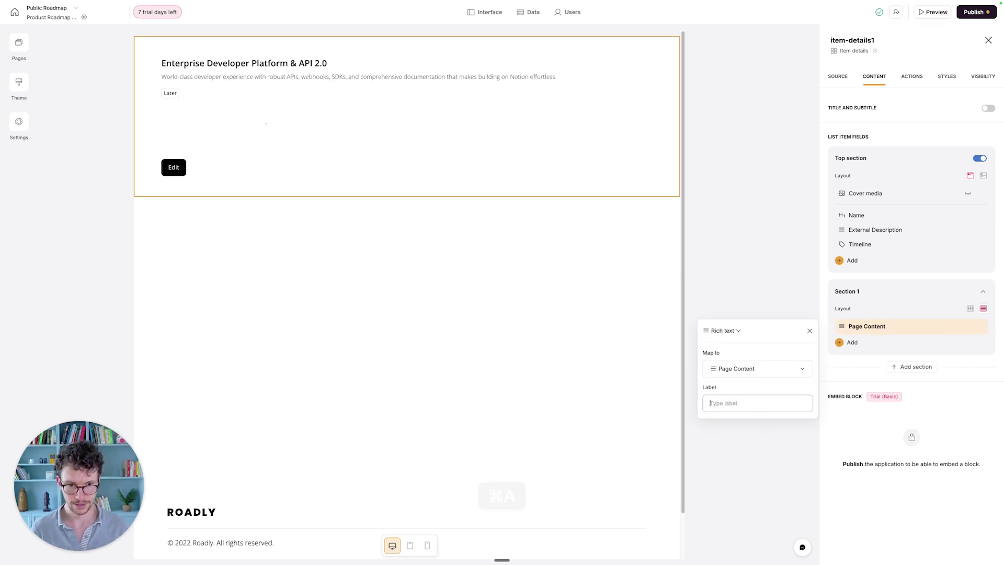
pyautogui.press('super+space')
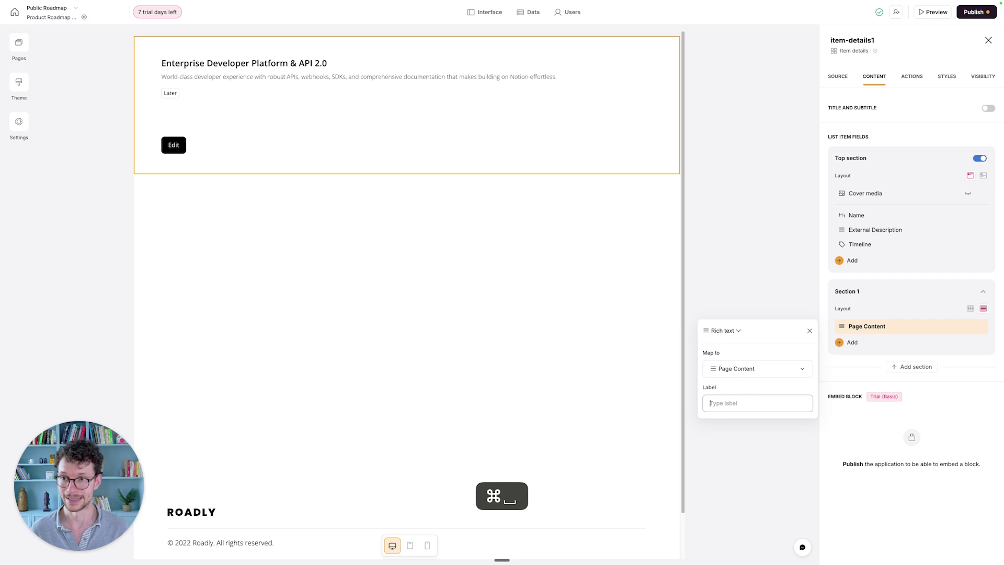
# Close the Page Content field settings and delete the Edit button from the item details block
pyautogui.press('Return')
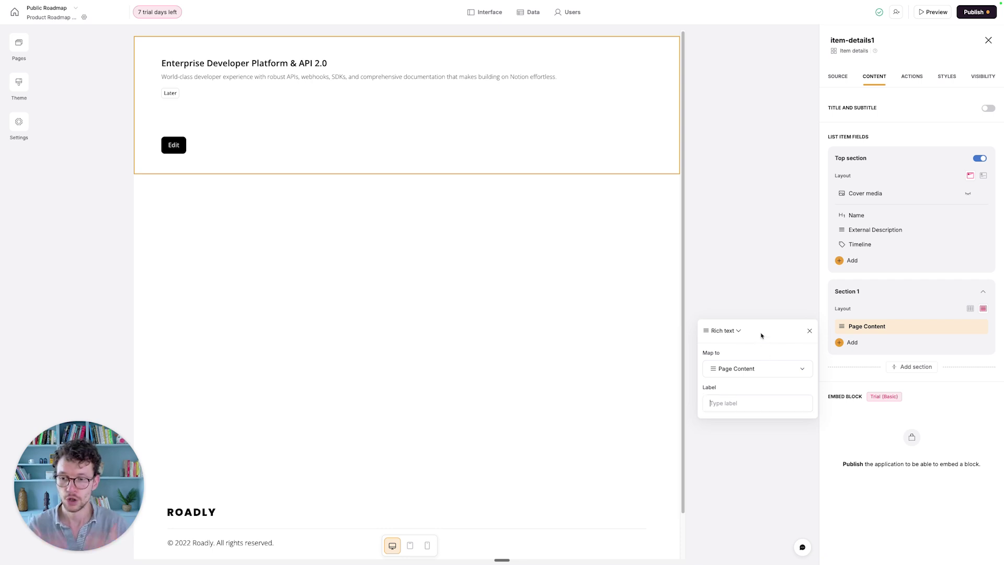
pyautogui.click(742, 290)
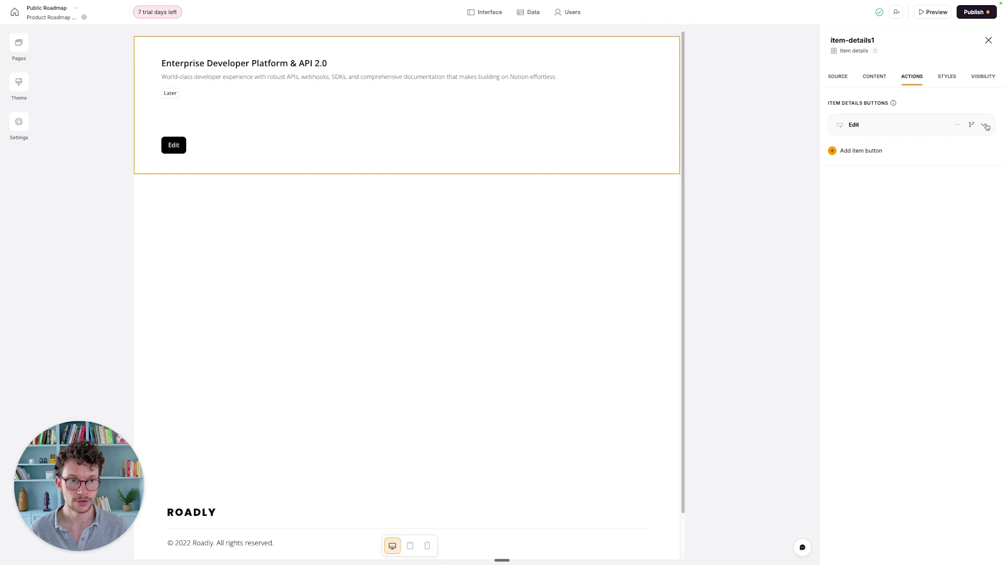
pyautogui.click(957, 124)
pyautogui.click(937, 158)
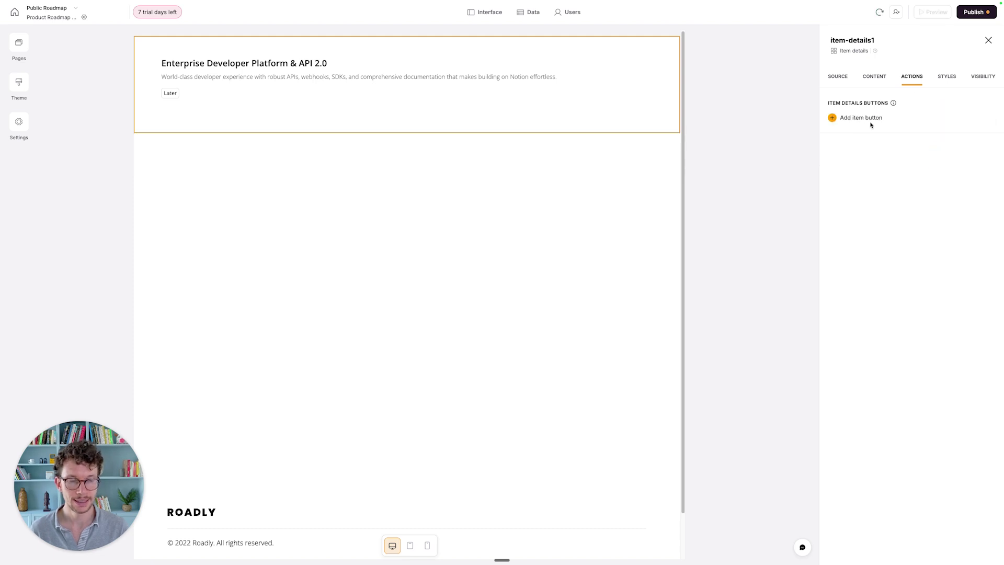
# Add a Scroll to item button labelled "Go Home" that targets the Home / List section
pyautogui.click(852, 119)
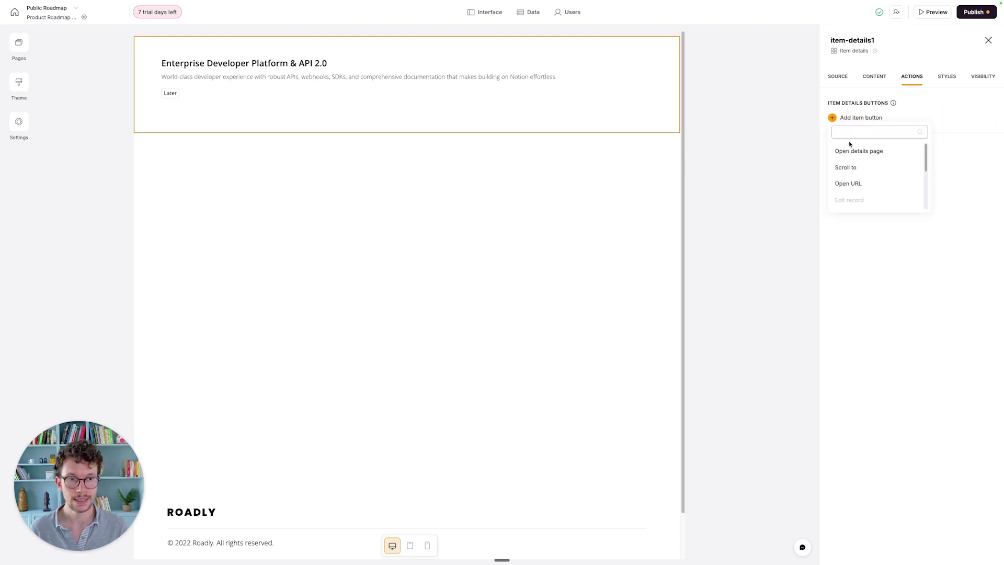
pyautogui.click(857, 175)
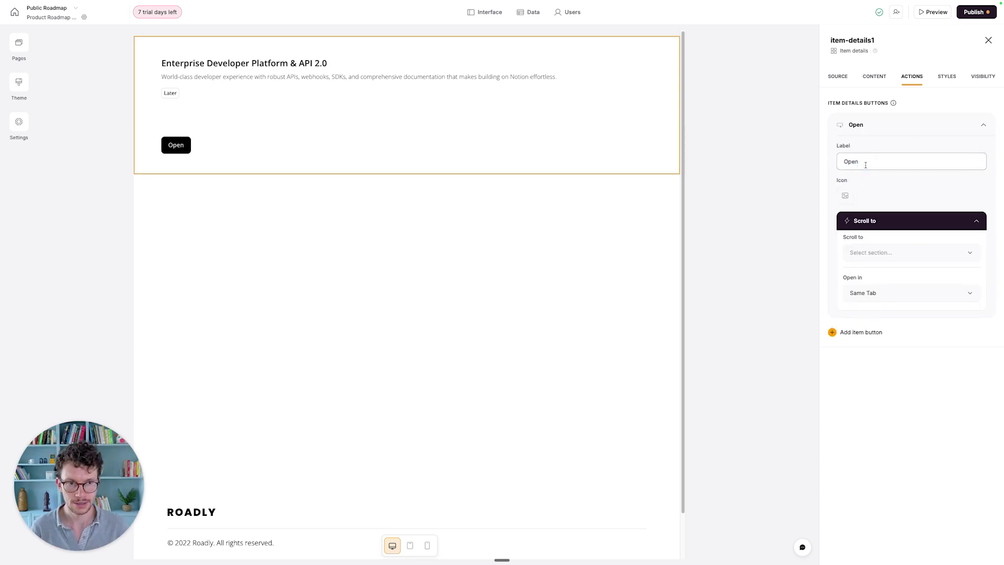
pyautogui.press('super+a')
pyautogui.write('Go Home')
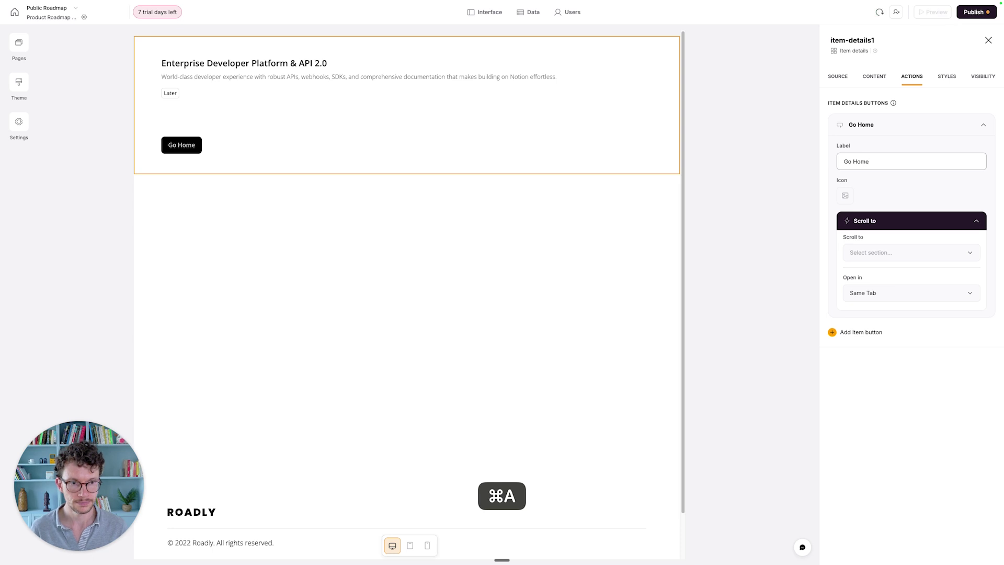
pyautogui.click(858, 252)
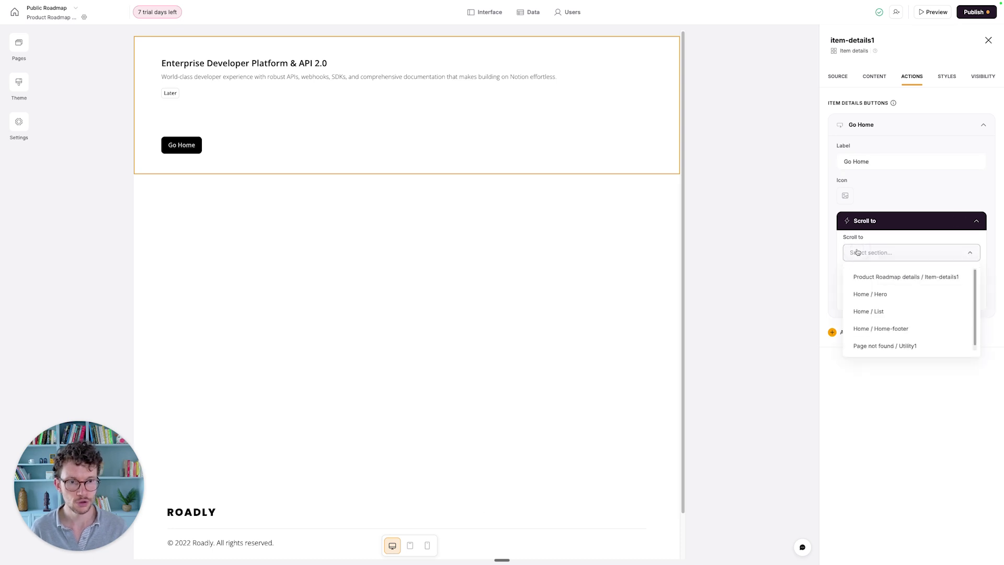
pyautogui.click(871, 310)
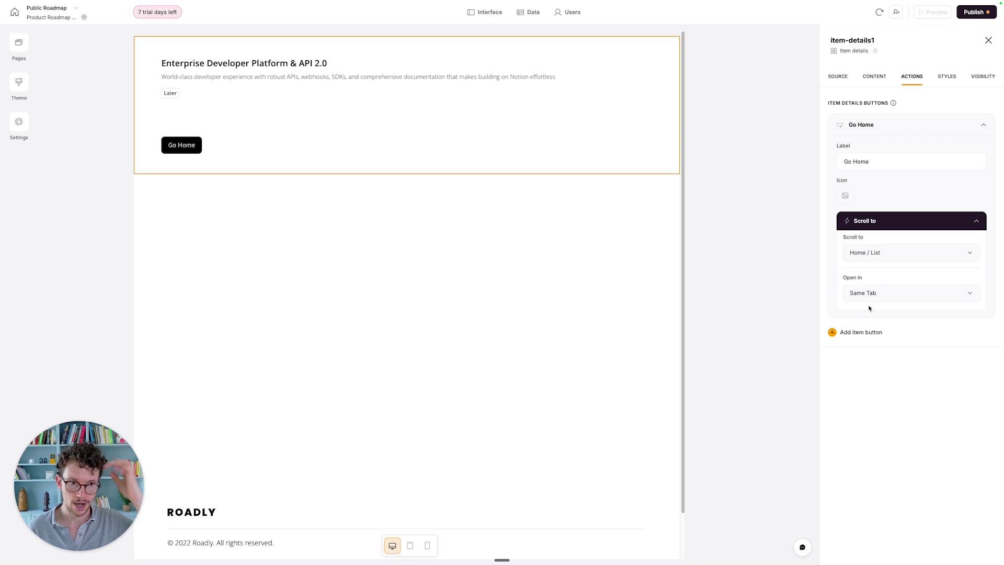
# Publish the updates and reload the published roadmap app to load its feature list
pyautogui.click(974, 11)
pyautogui.click(915, 137)
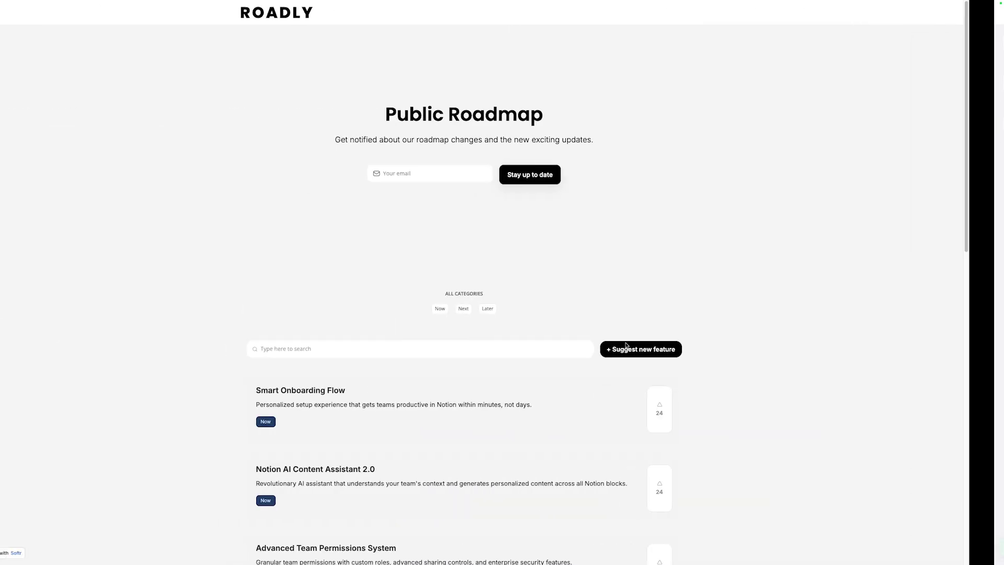
pyautogui.press('super+r')
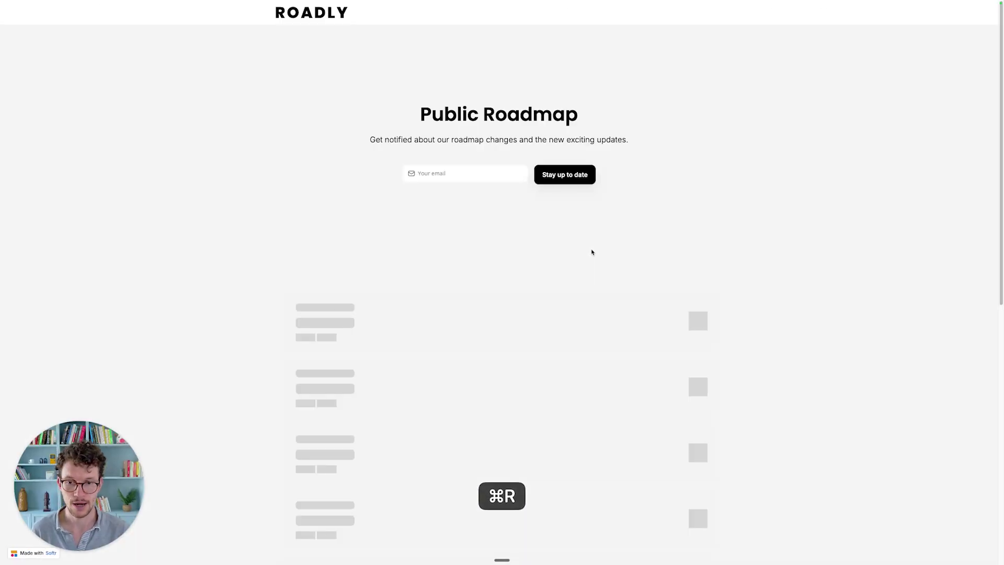
pyautogui.scroll(-1, 592, 250)
pyautogui.click(584, 254)
pyautogui.scroll(-1, 584, 254)
pyautogui.scroll(-2, 584, 253)
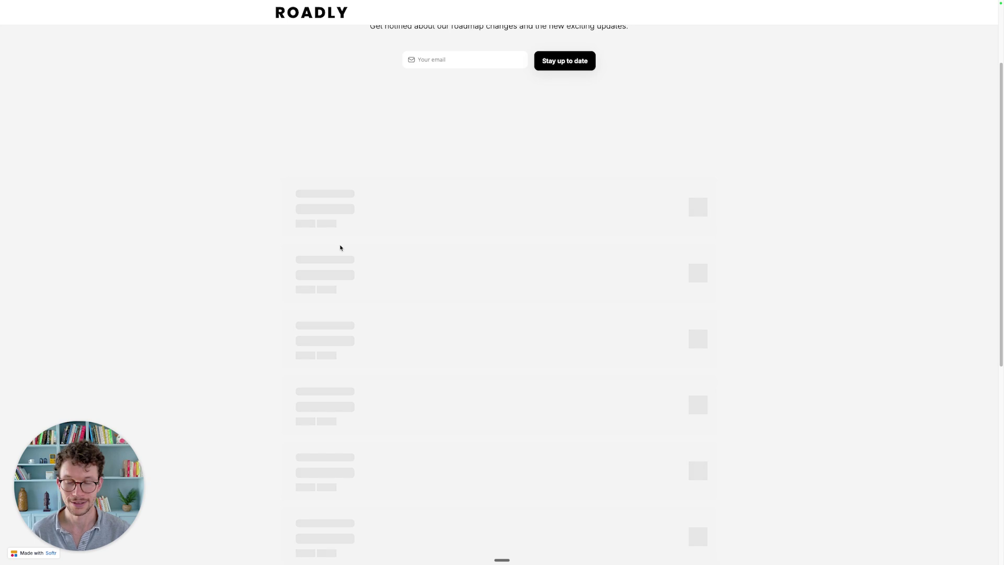
pyautogui.scroll(-2, 341, 247)
pyautogui.scroll(1, 341, 248)
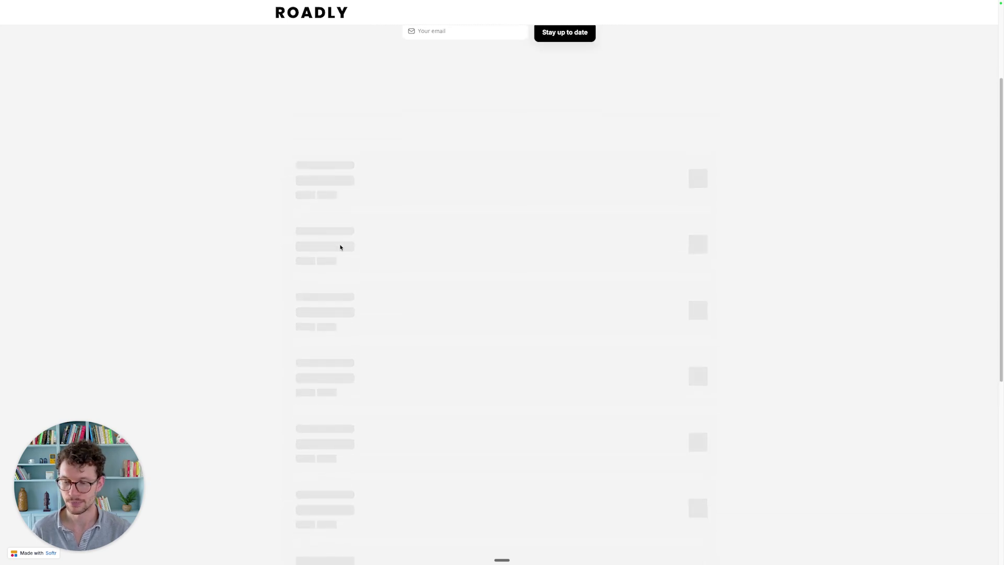
pyautogui.scroll(1, 340, 248)
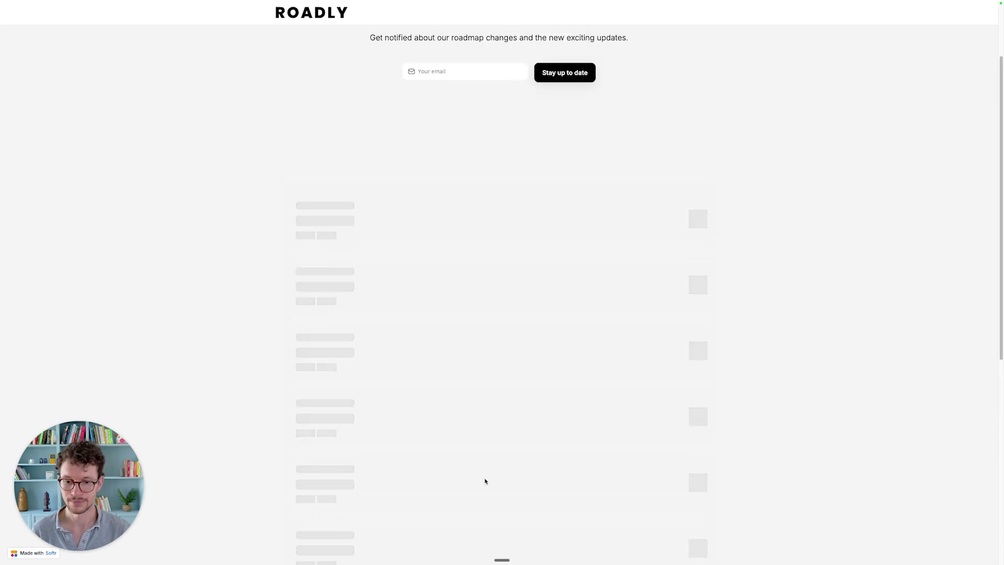
pyautogui.scroll(-1, 496, 527)
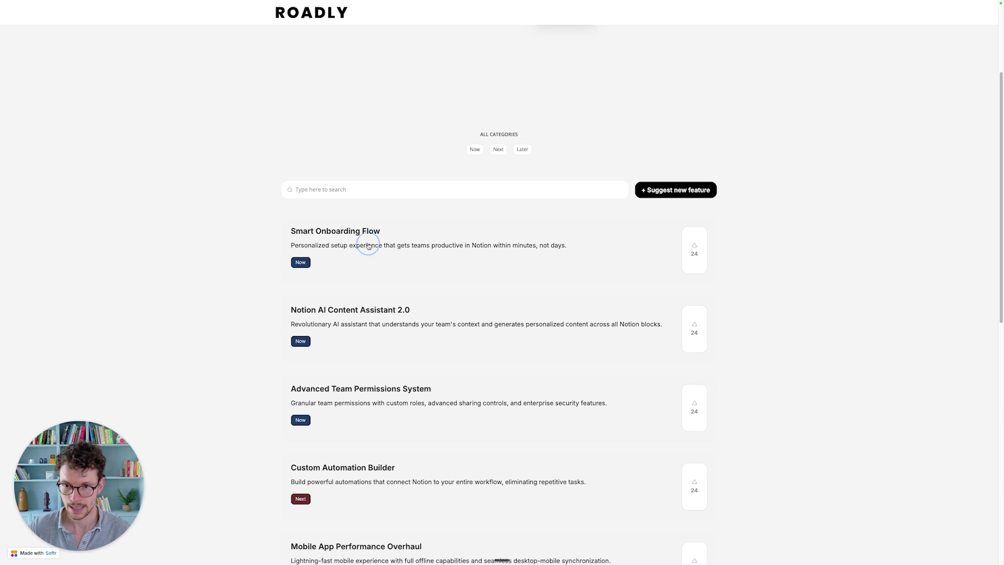
# Open the Smart Onboarding Flow item in the published app, review its page content and test the Go Home button
pyautogui.click(349, 236)
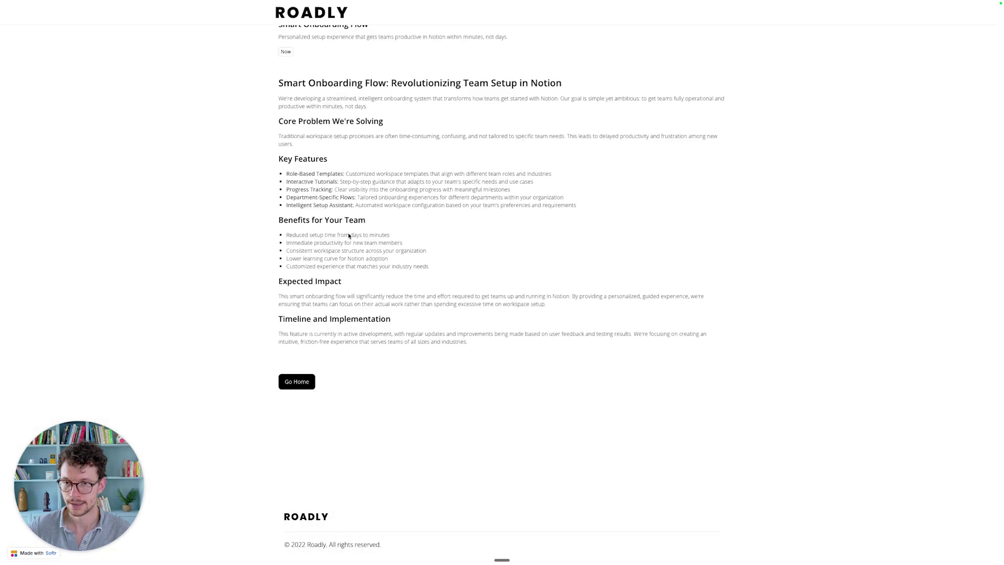
pyautogui.click(257, 84)
pyautogui.moveTo(257, 87); pyautogui.dragTo(361, 333)
pyautogui.click(360, 333)
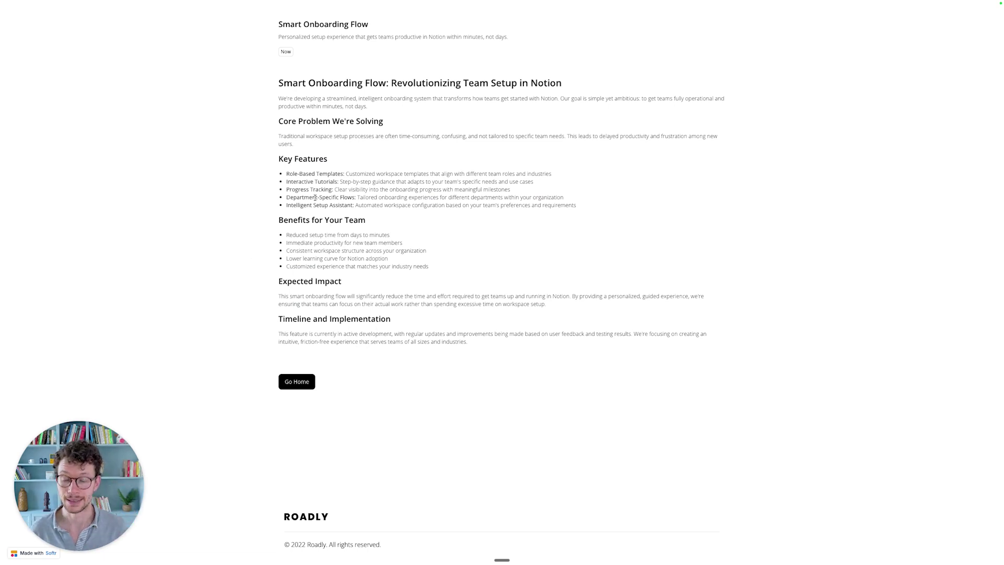
pyautogui.click(296, 381)
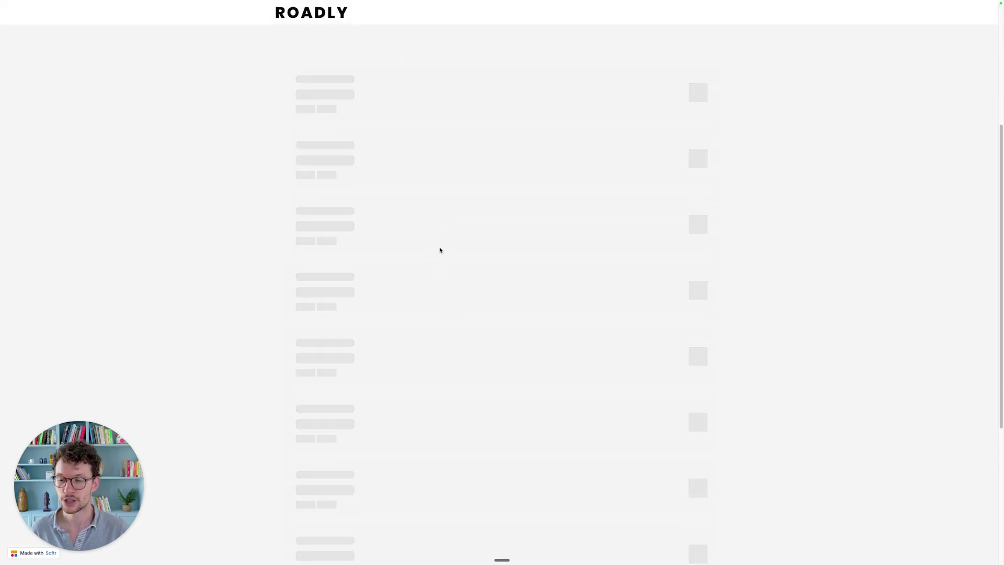
# Return to the Softr editor and set the item details block's Heading 1 font weight to Extrabold
pyautogui.hotkey('ctrl', 'Right')
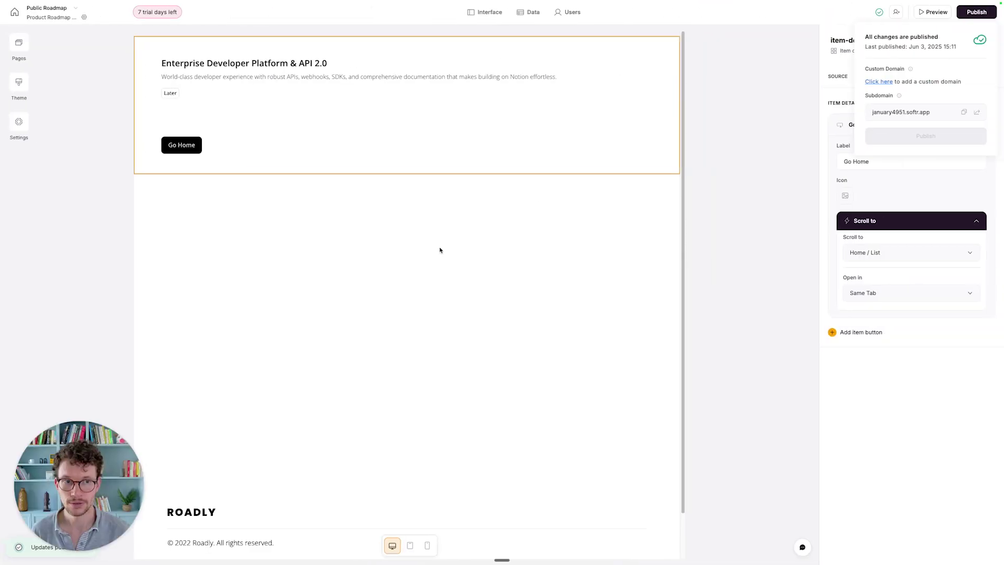
pyautogui.click(723, 158)
pyautogui.click(957, 78)
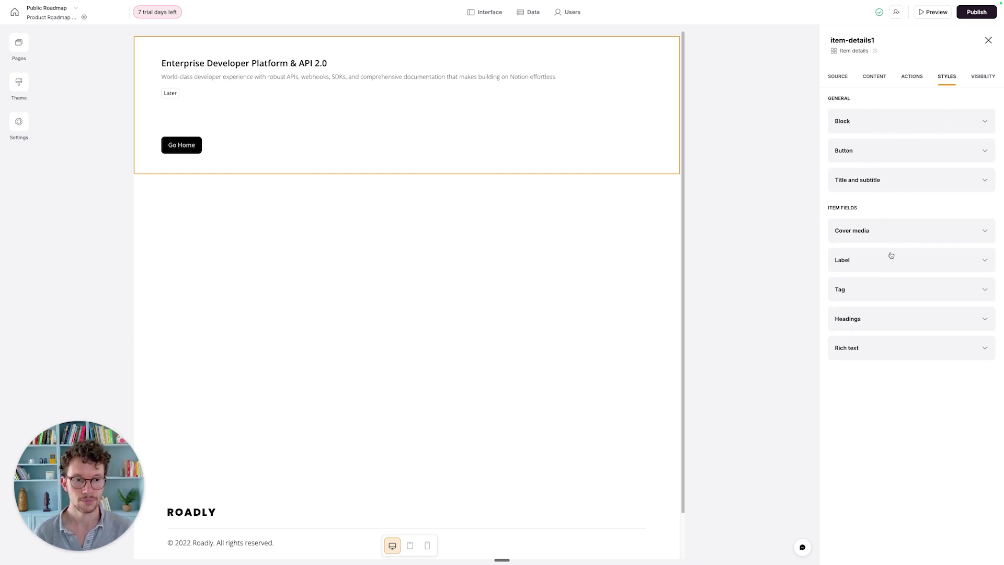
pyautogui.click(871, 325)
pyautogui.click(890, 342)
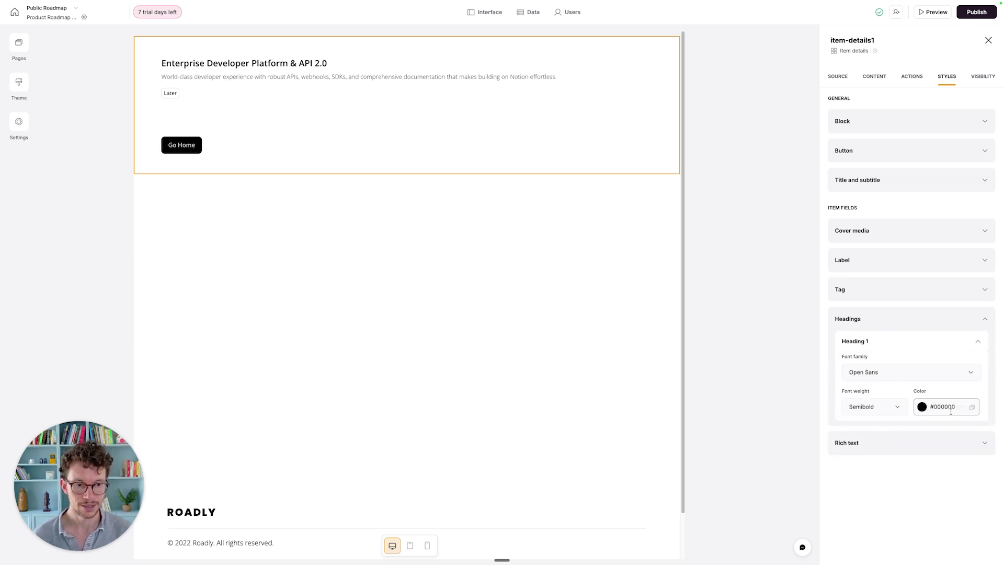
pyautogui.click(899, 409)
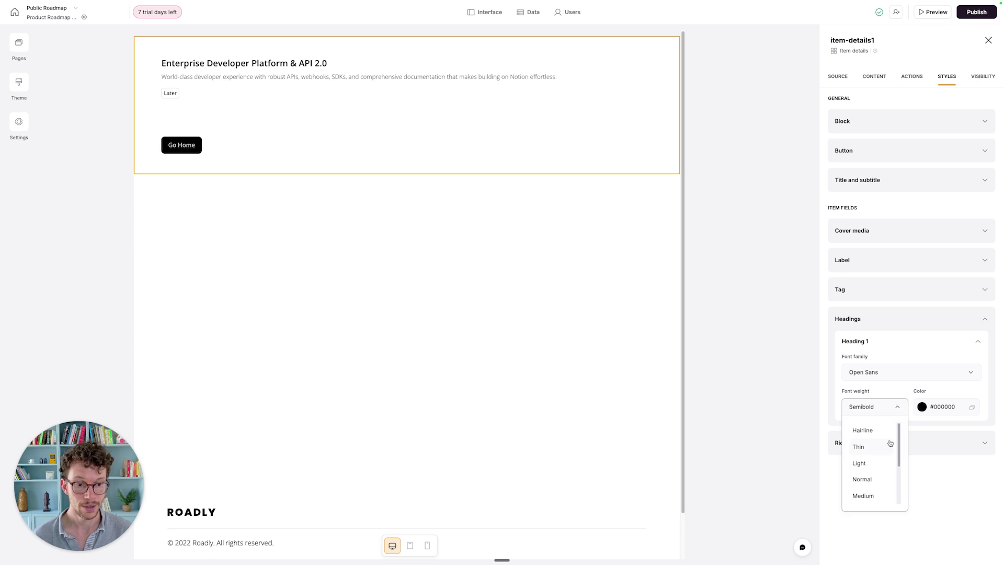
pyautogui.scroll(-3, 871, 492)
pyautogui.click(868, 492)
# Set the Heading 1 color of the item details block to dark red #930A0A
pyautogui.click(922, 407)
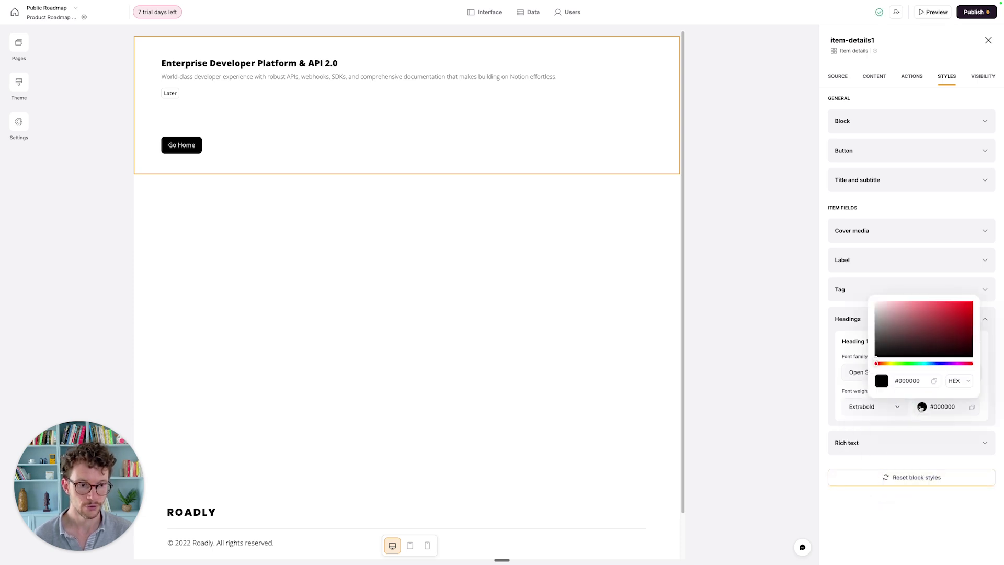
pyautogui.moveTo(943, 338); pyautogui.dragTo(967, 325)
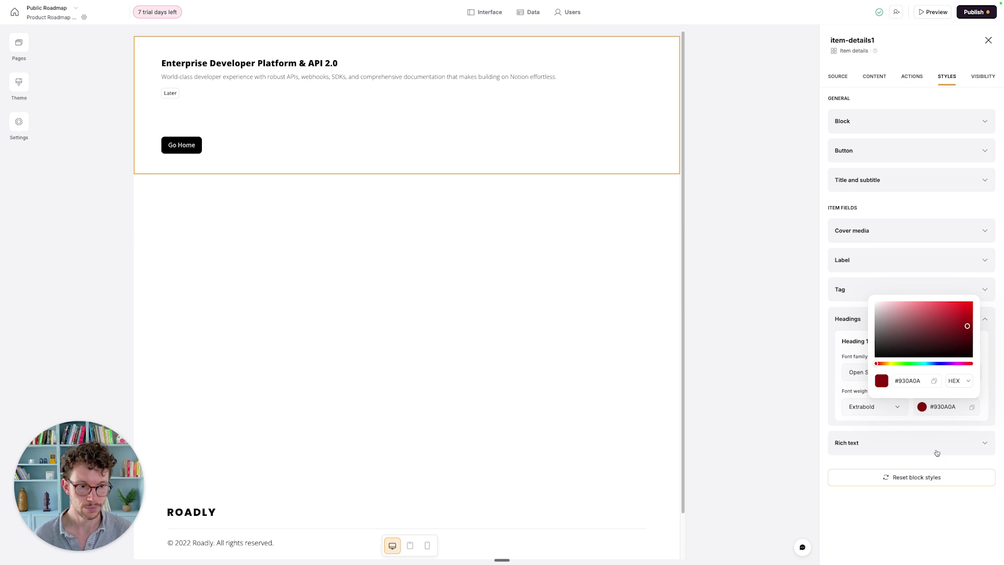
pyautogui.click(924, 518)
pyautogui.click(973, 11)
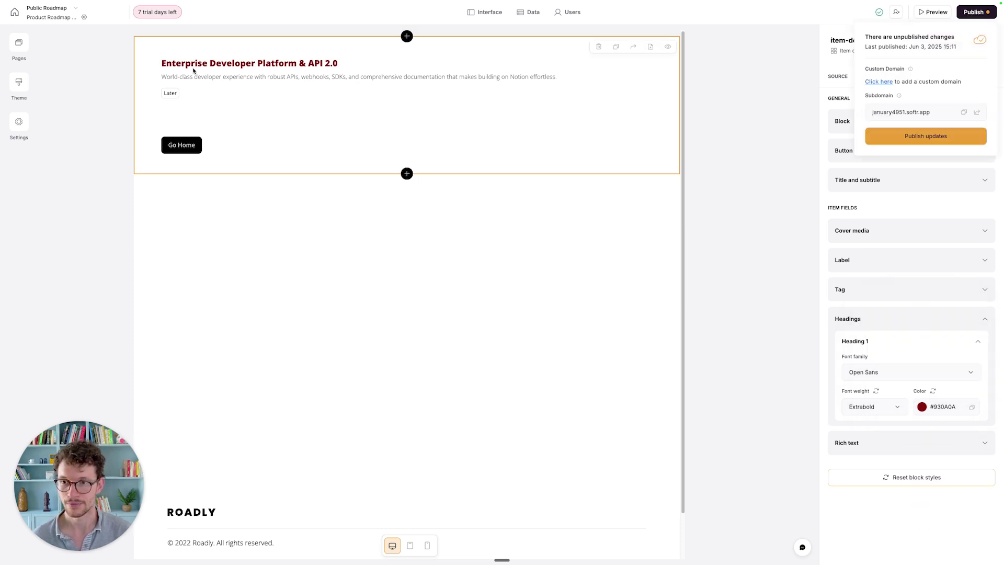
pyautogui.click(688, 224)
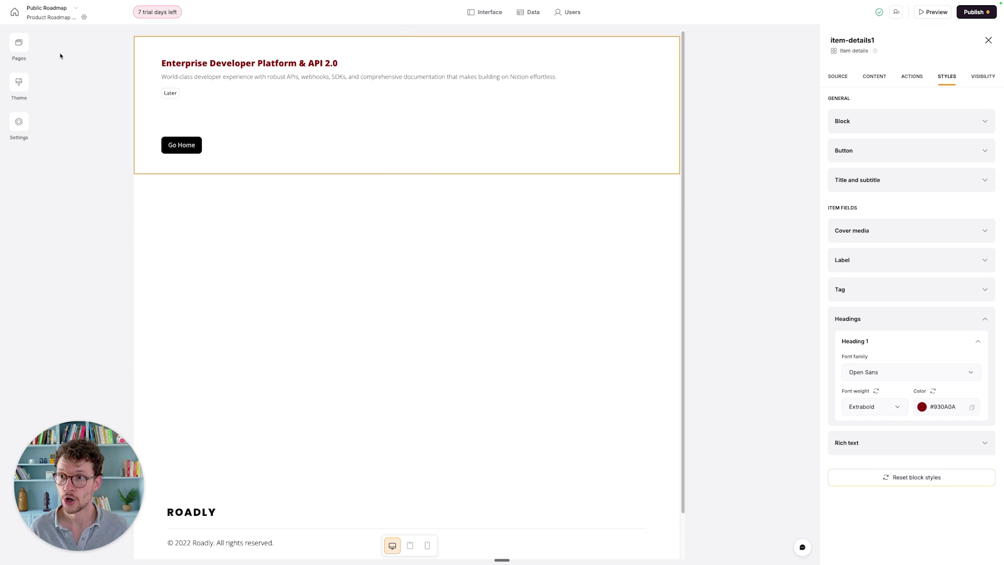
# Open the Home page in the editor and select the feature list block to show its source settings
pyautogui.click(19, 49)
pyautogui.click(60, 110)
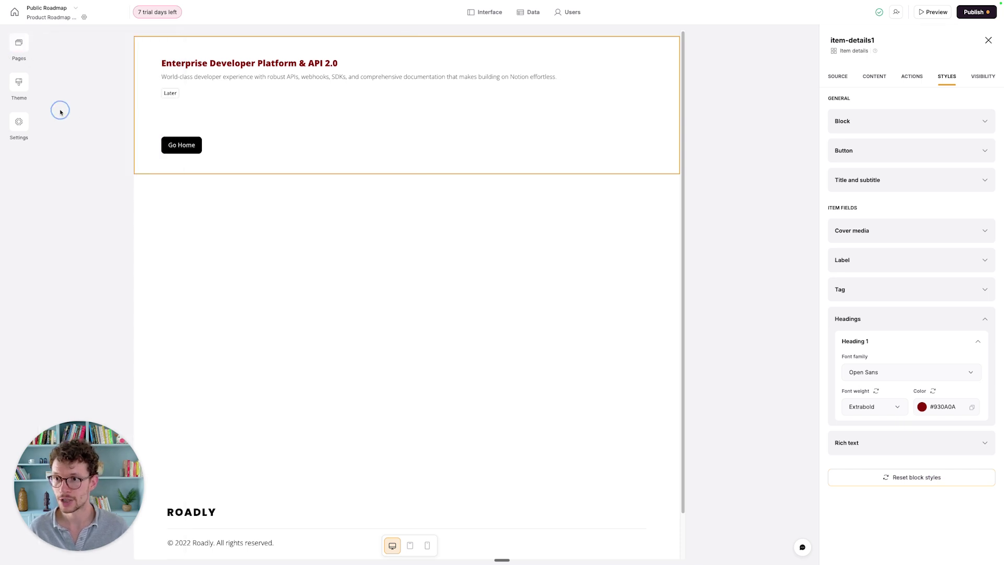
pyautogui.scroll(-5, 628, 260)
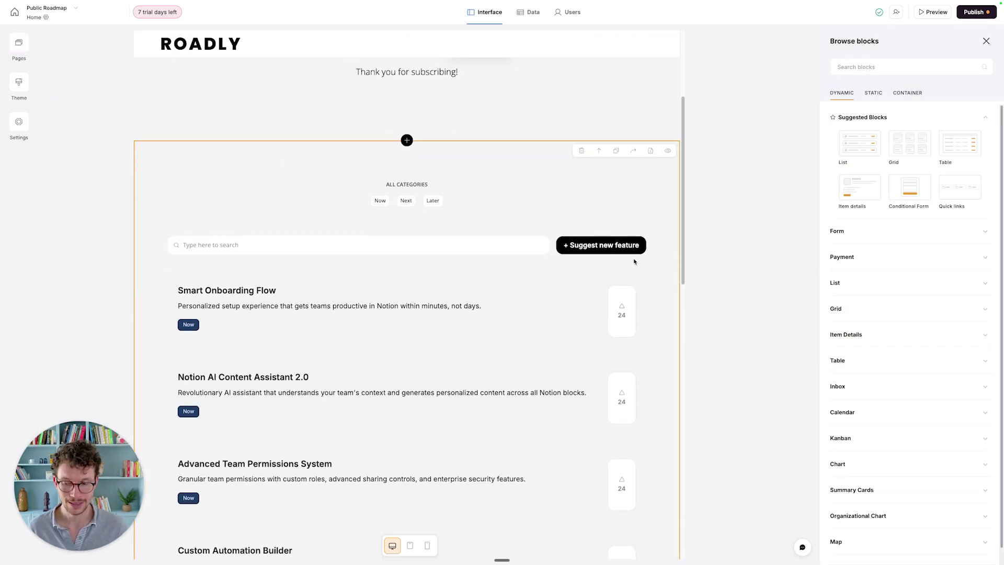
pyautogui.scroll(1, 625, 246)
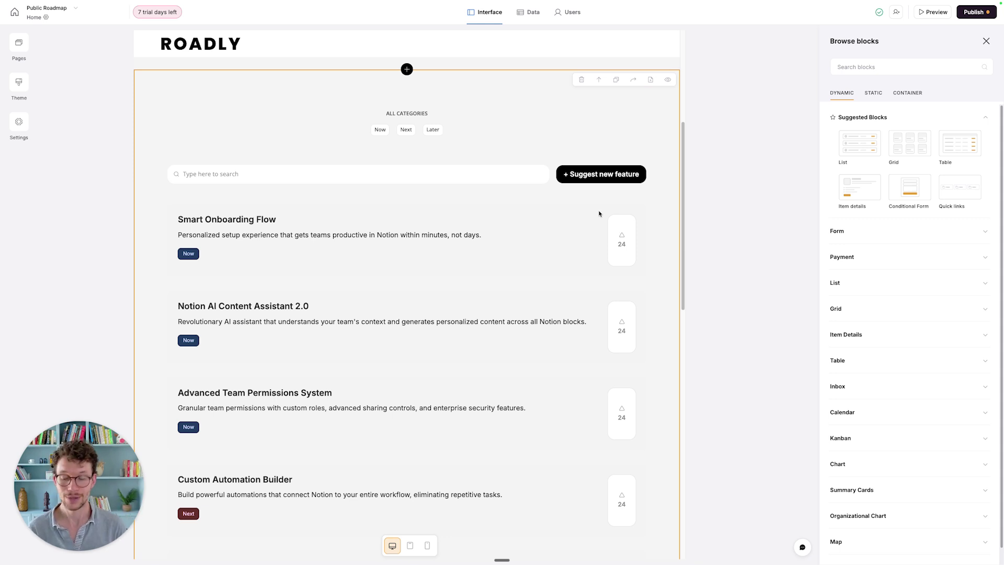
pyautogui.click(470, 238)
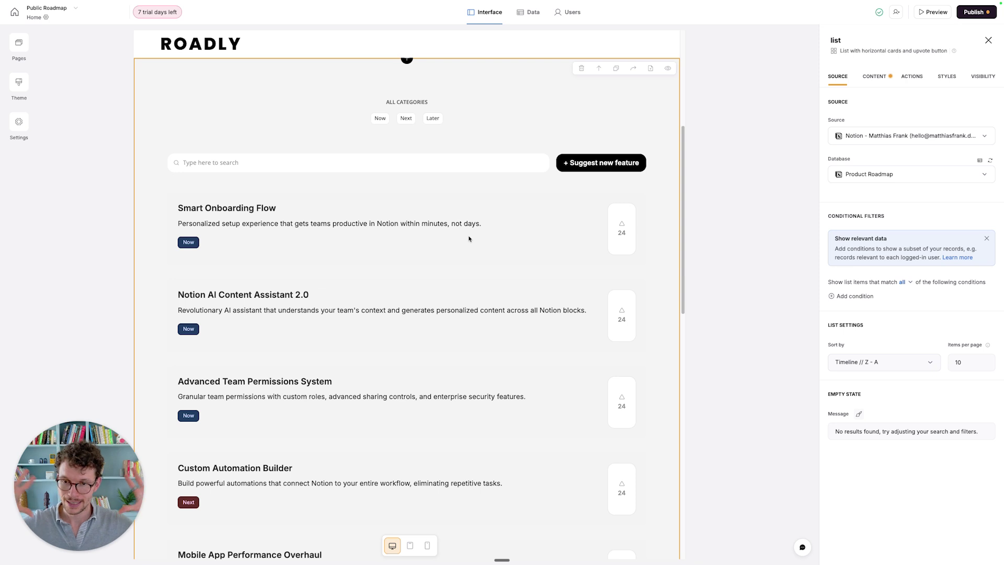
pyautogui.scroll(1, 470, 239)
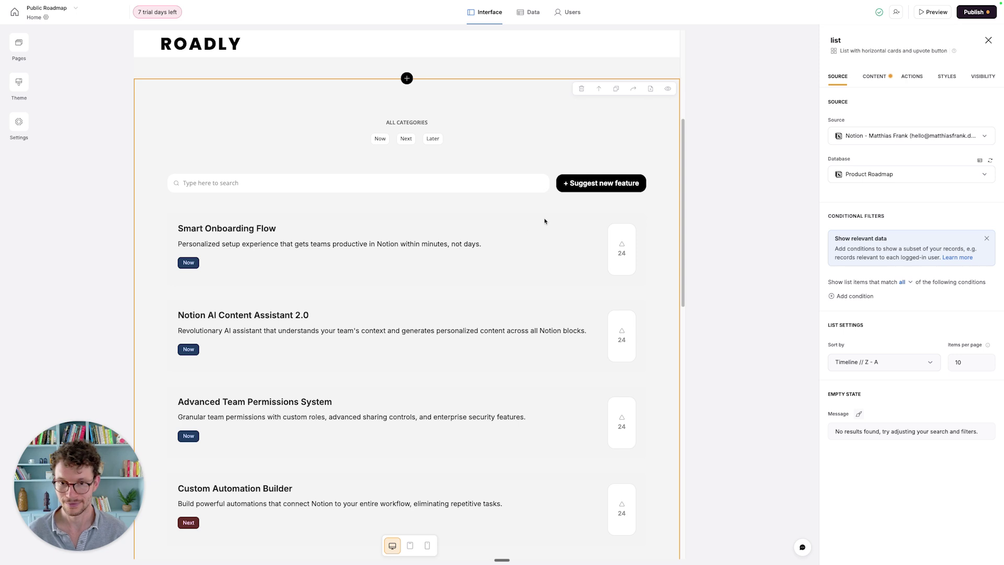
pyautogui.scroll(-1, 609, 251)
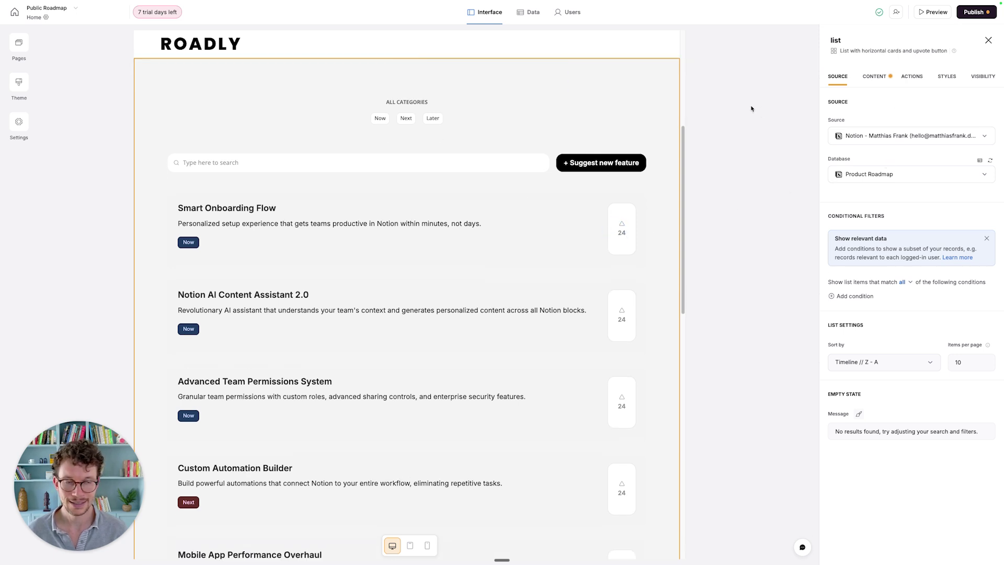
# Hide the Upvote field from the item cards of the Product Roadmap list
pyautogui.click(879, 78)
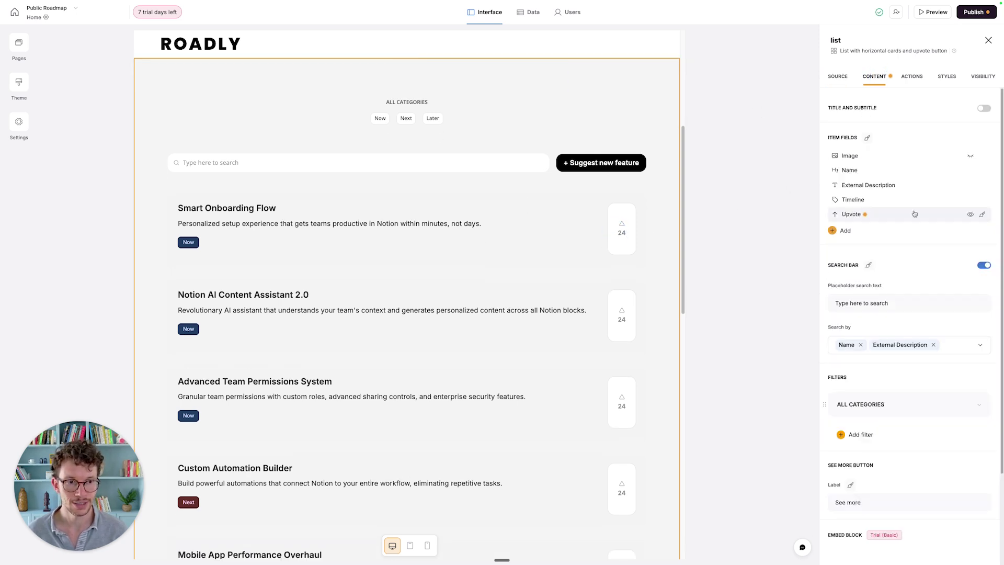
pyautogui.click(970, 215)
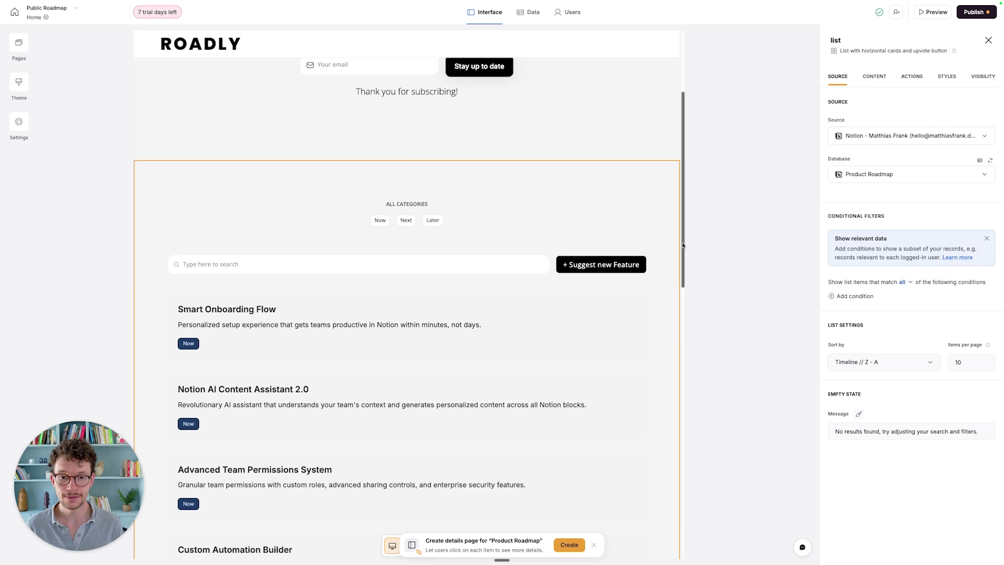
pyautogui.scroll(-3, 585, 269)
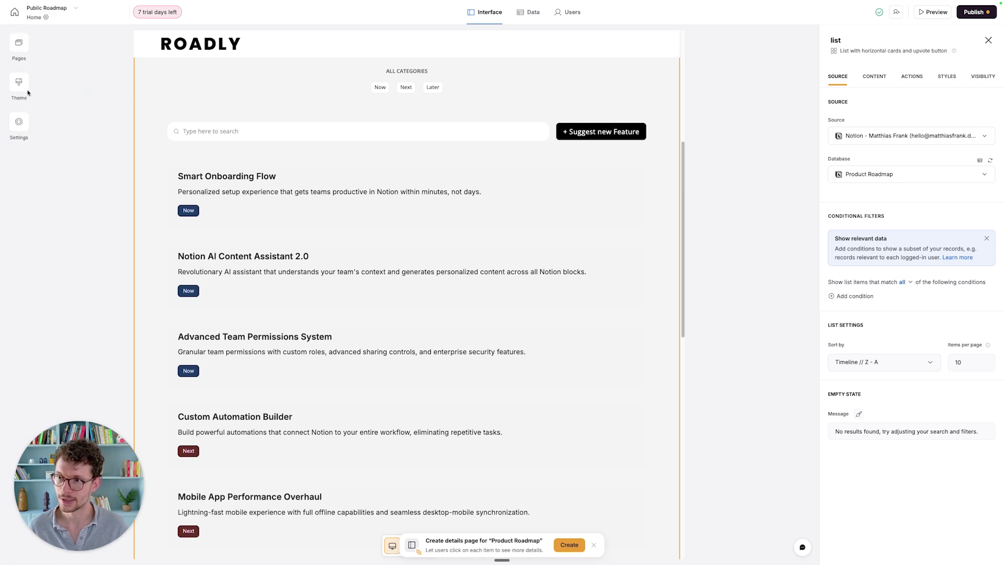
# Create and save a new page named "form" with the URL /form
pyautogui.click(21, 53)
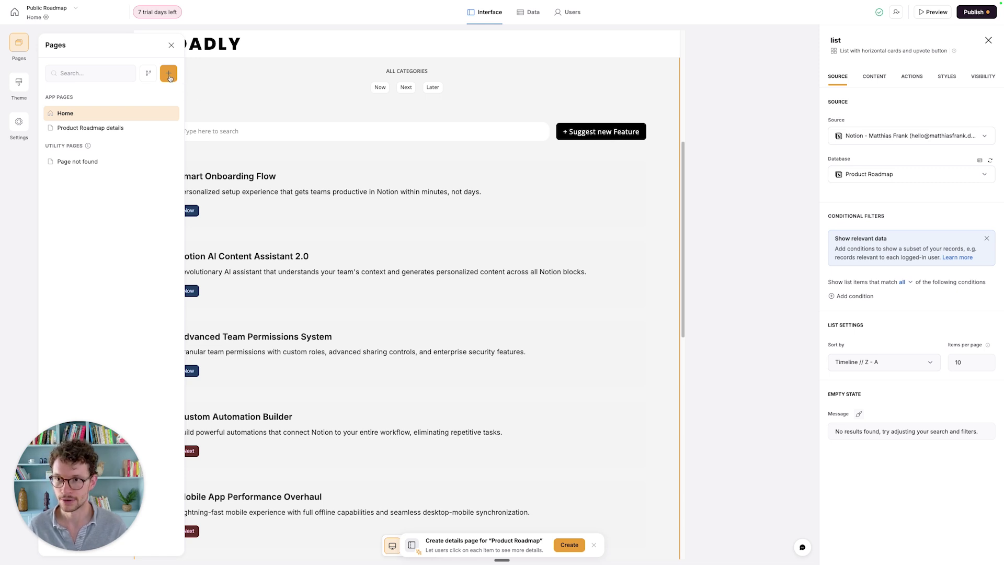
pyautogui.click(169, 76)
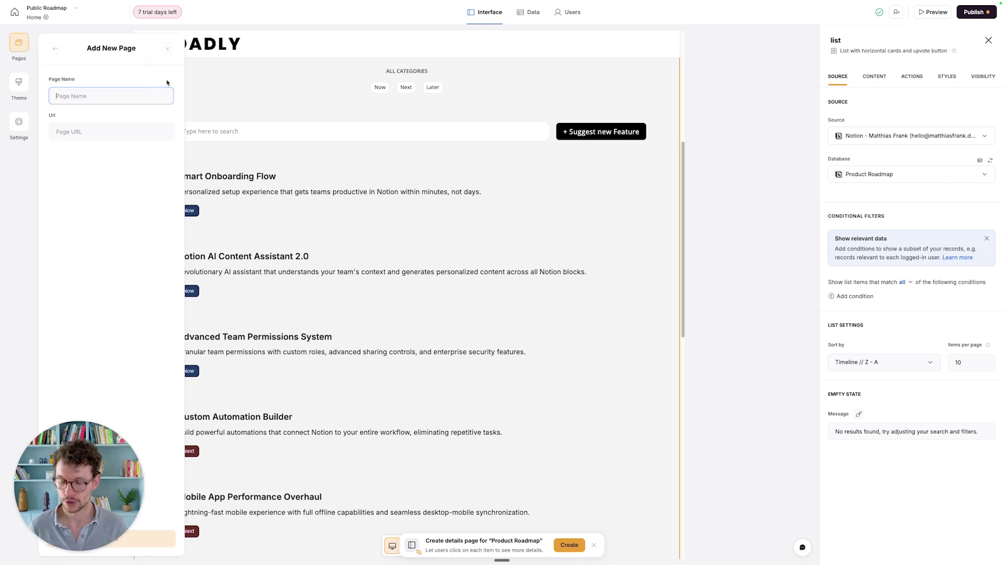
pyautogui.write('form')
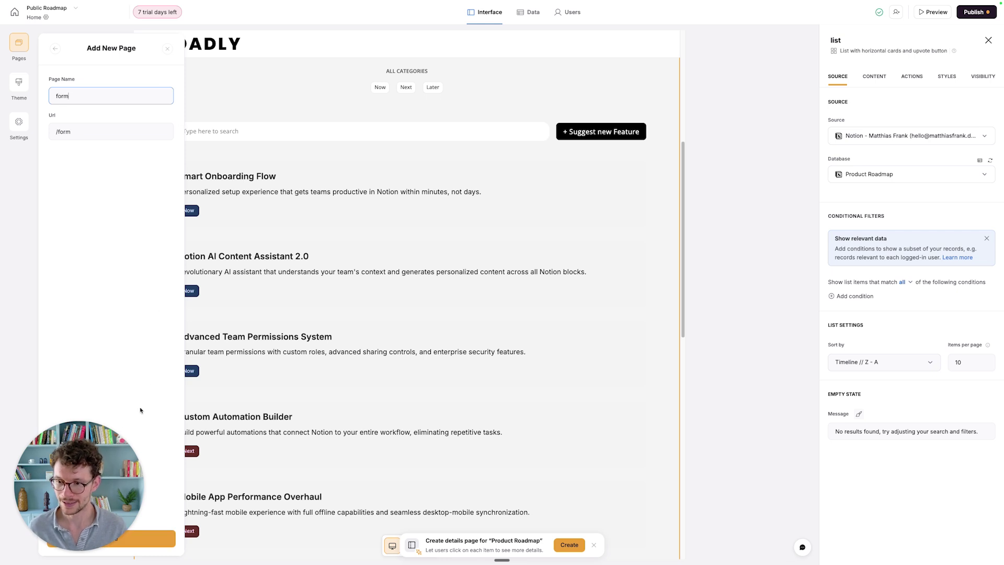
pyautogui.moveTo(110, 449); pyautogui.dragTo(954, 463)
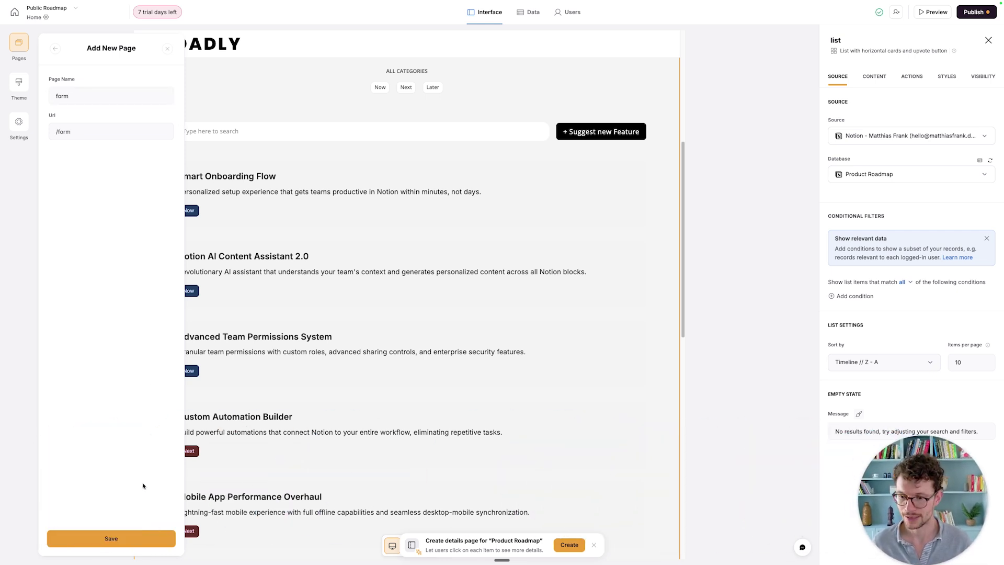
pyautogui.click(119, 538)
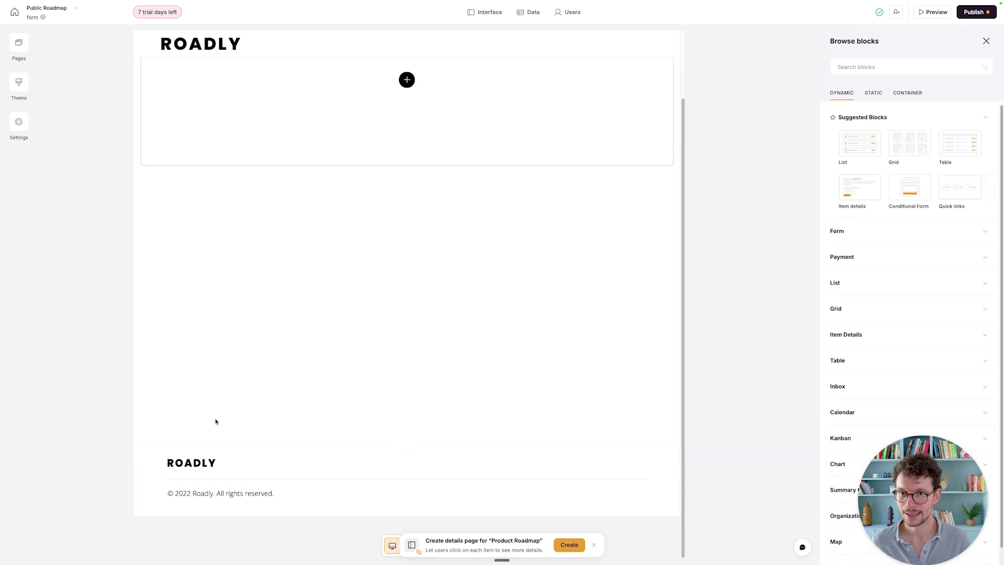
# Find the form blocks and add the Centered form to the new page
pyautogui.click(876, 66)
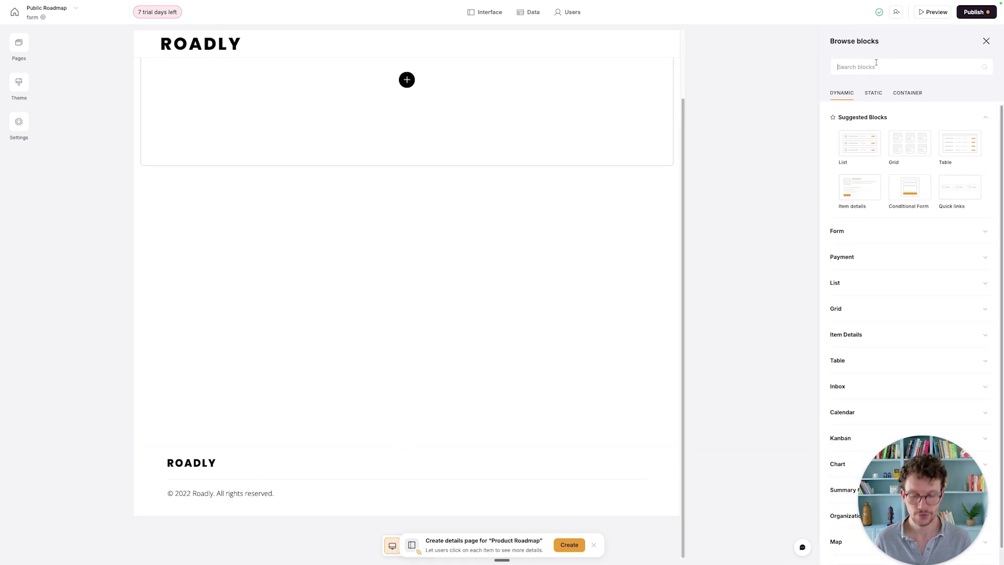
pyautogui.write('form')
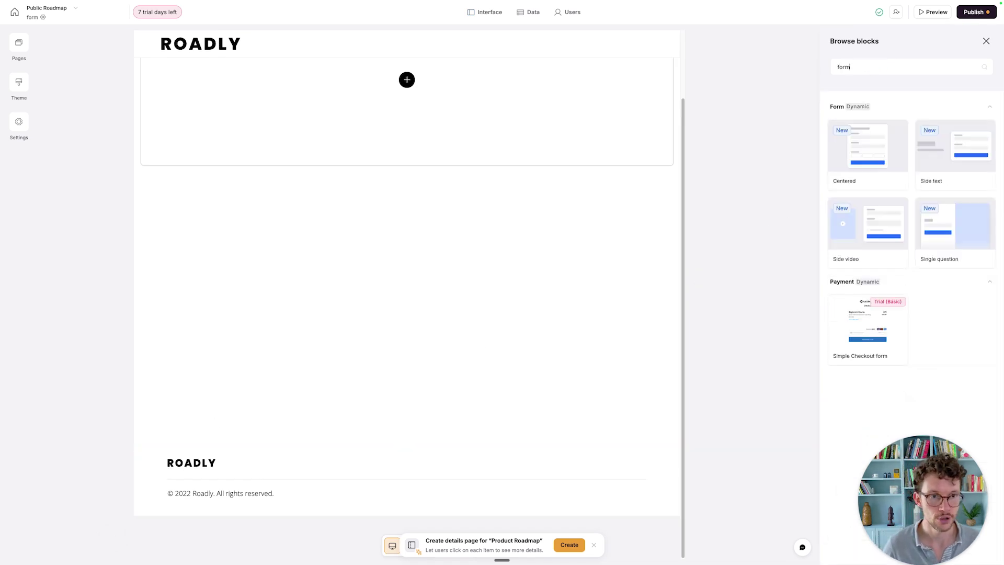
pyautogui.moveTo(844, 147)
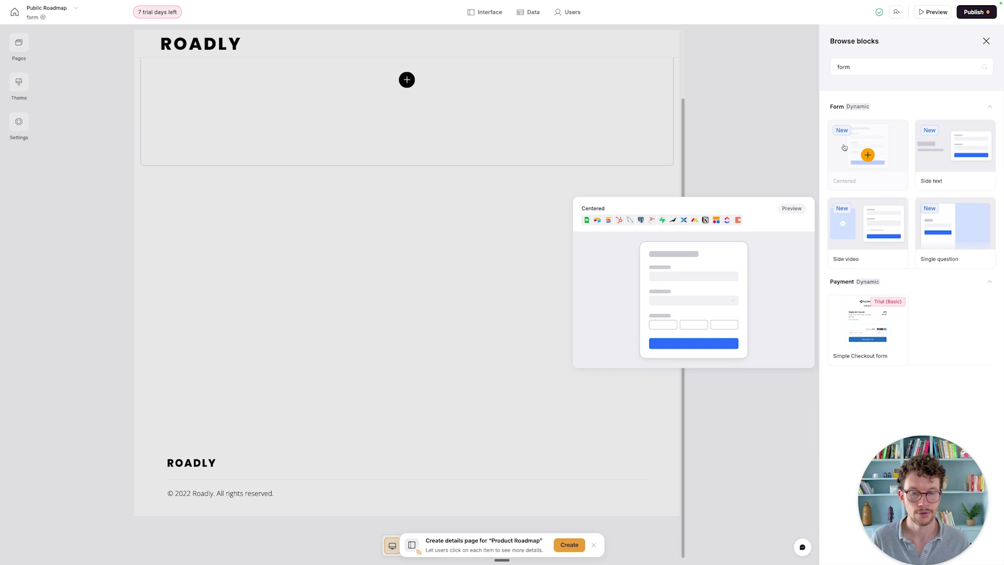
pyautogui.moveTo(947, 222)
pyautogui.moveTo(876, 140)
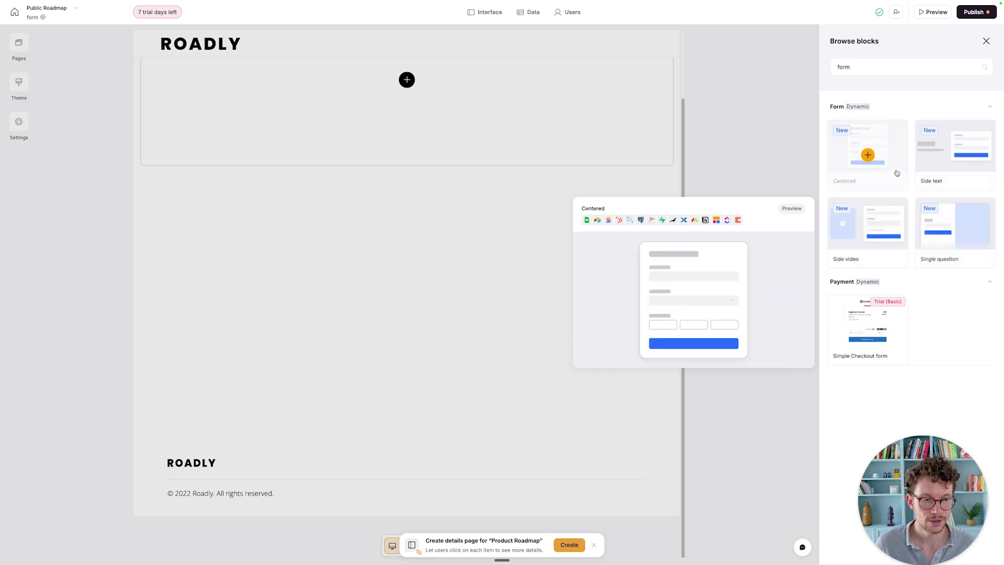
pyautogui.click(869, 155)
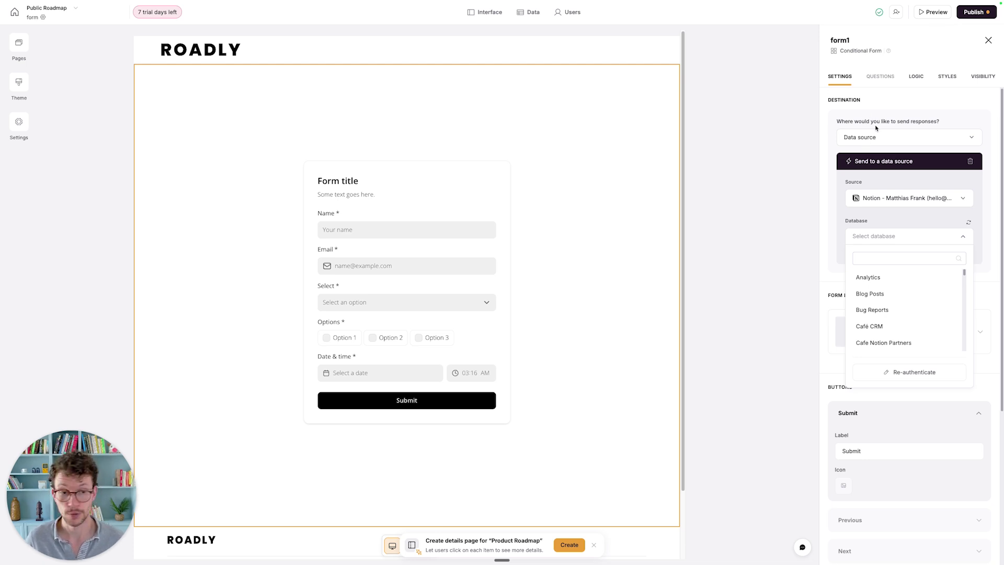
# Switch to Notion and examine the Customer Feedback table below the Product Roadmap to see which database should receive responses
pyautogui.click(877, 259)
pyautogui.hotkey('ctrl', 'Right')
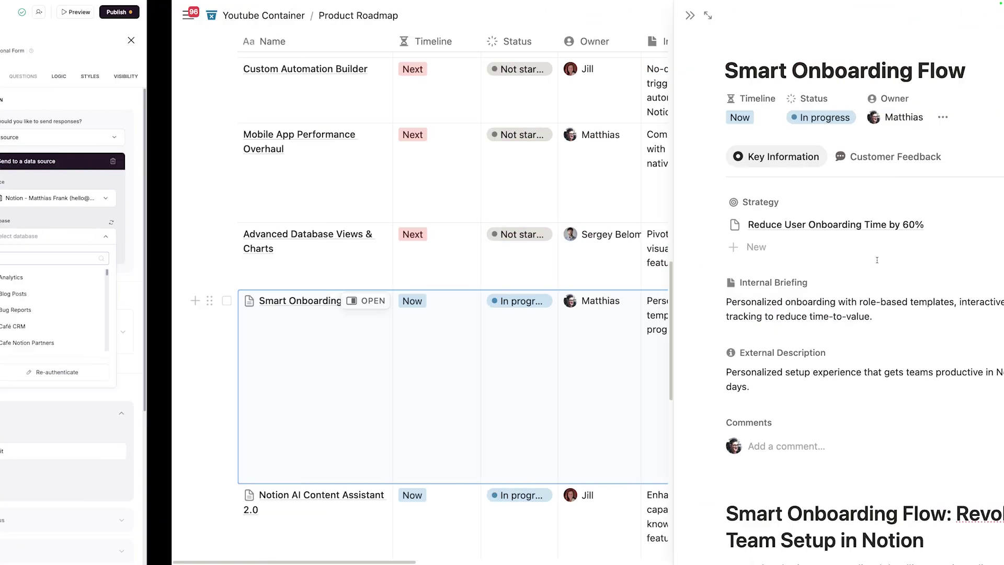
pyautogui.click(517, 15)
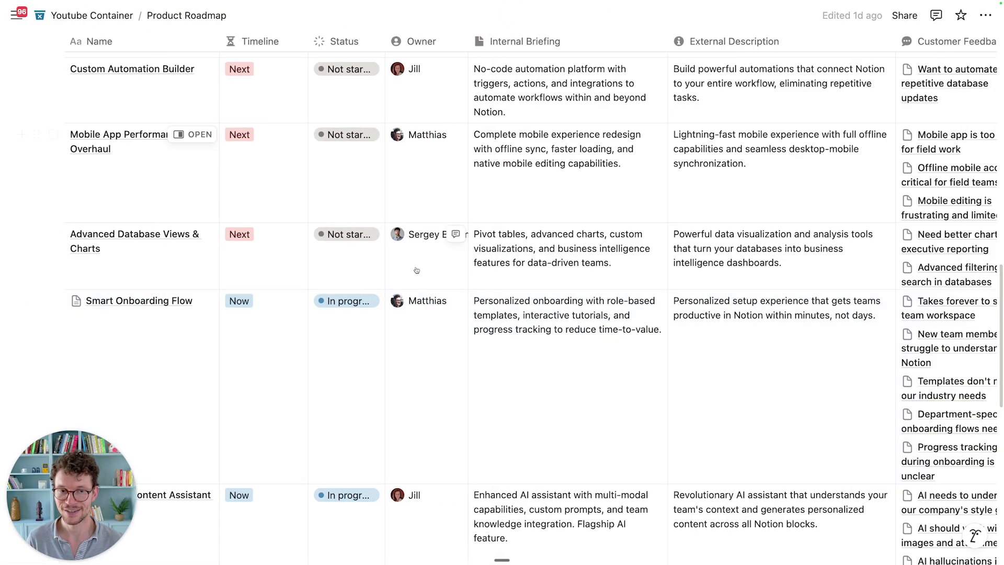
pyautogui.scroll(-1, 412, 292)
pyautogui.scroll(-10, 412, 293)
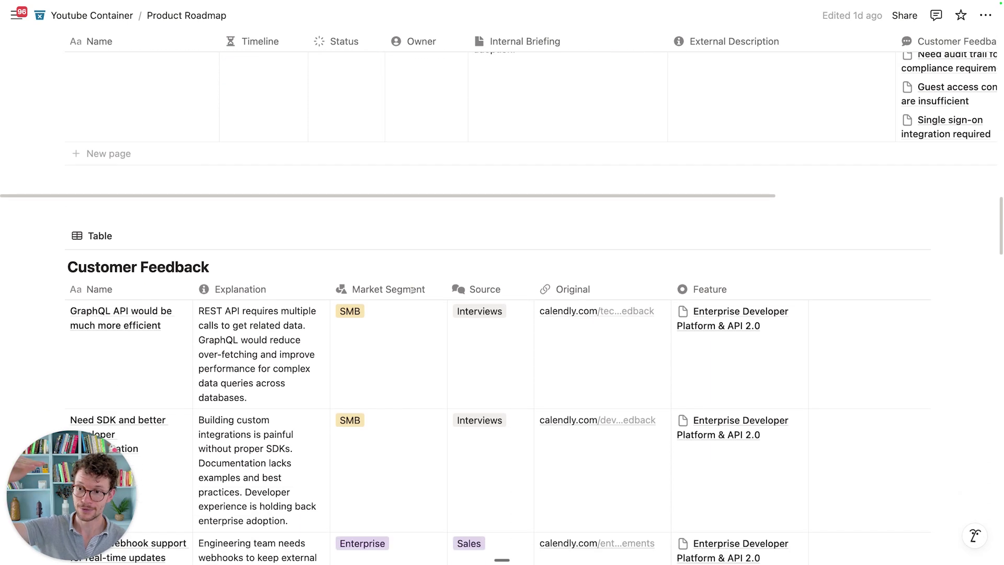
pyautogui.scroll(-1, 206, 250)
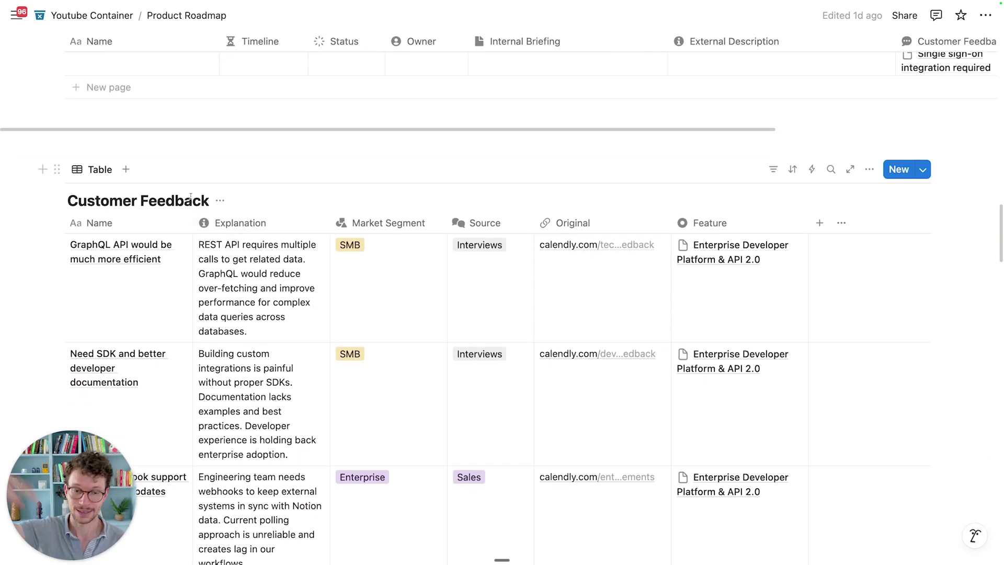
pyautogui.scroll(-2, 191, 197)
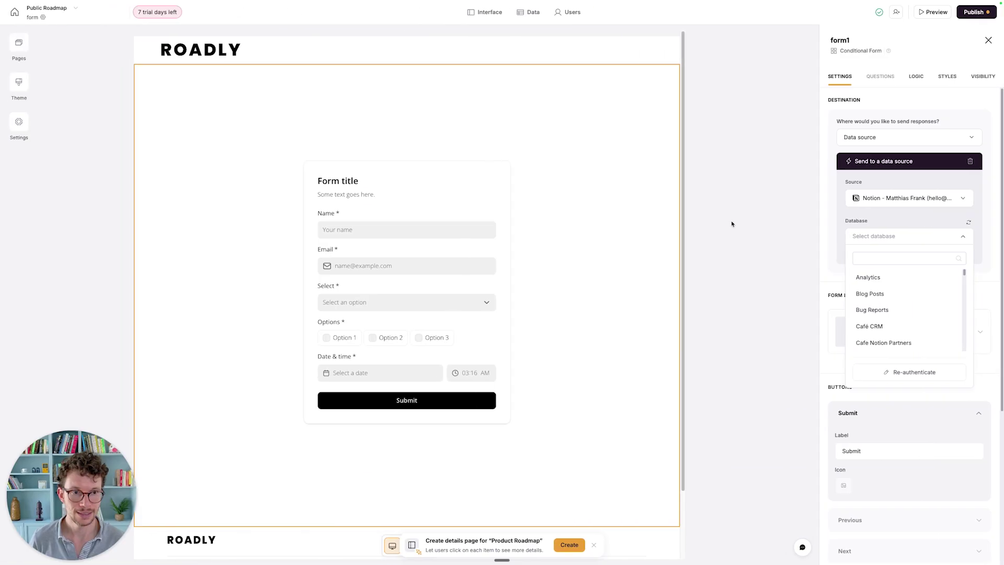
# Back in Softr, choose Customer Feedback as the destination database for the form responses and review the form's settings
pyautogui.write('custom')
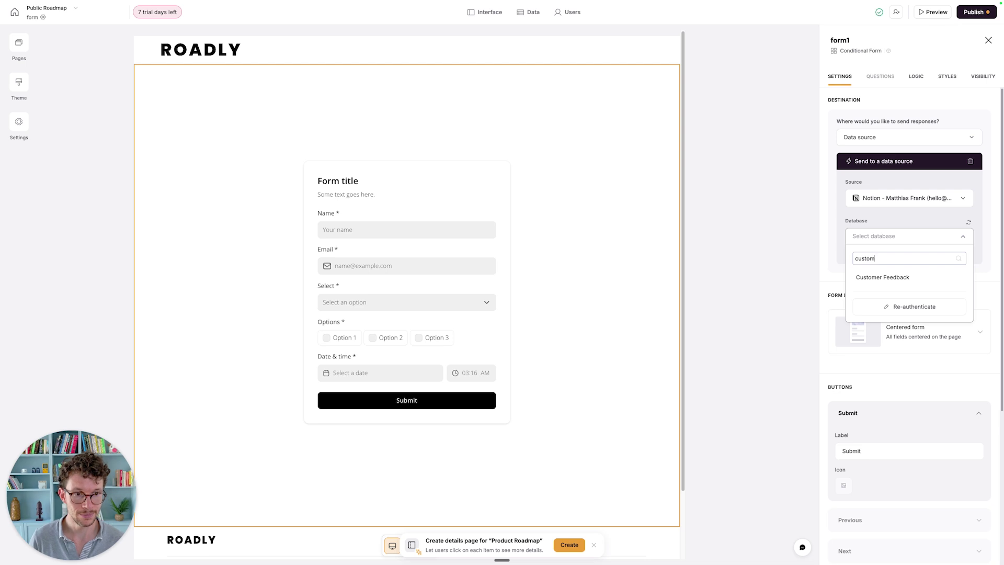
pyautogui.click(924, 277)
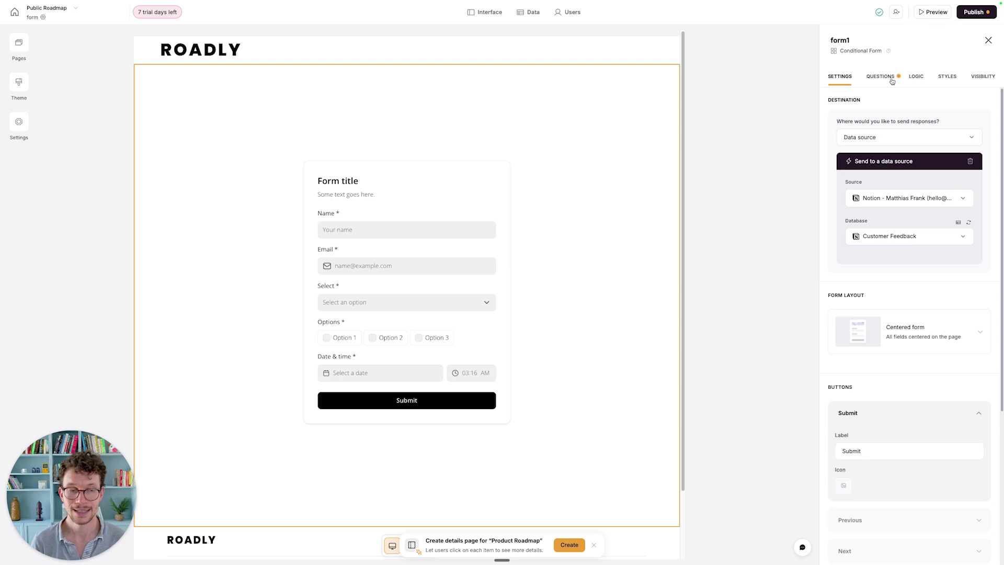
pyautogui.click(892, 81)
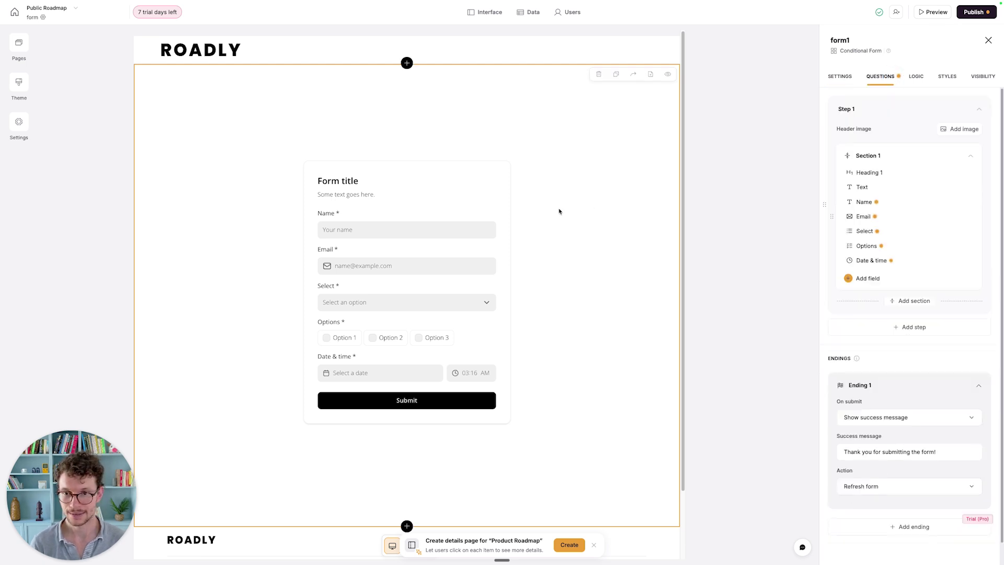
pyautogui.click(839, 79)
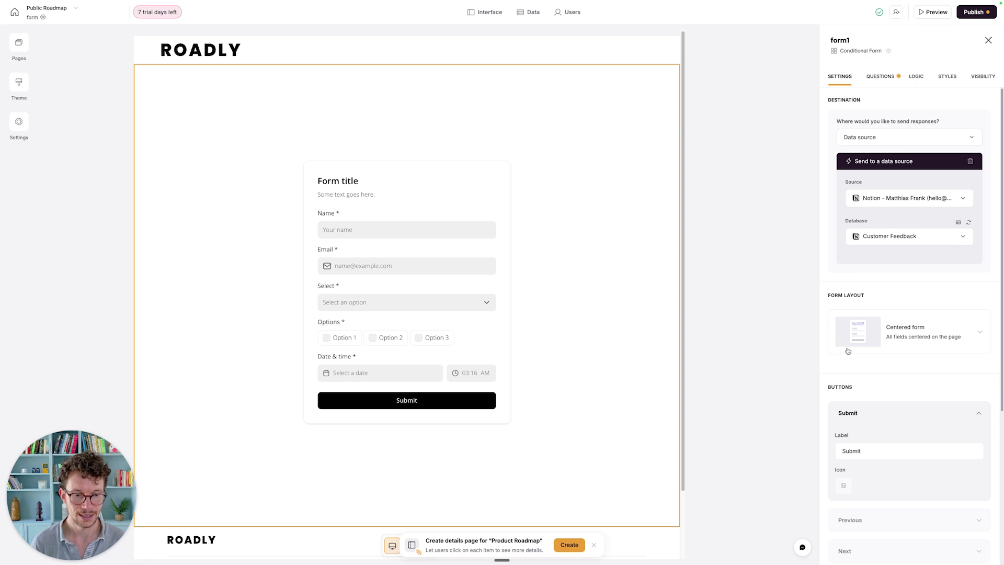
pyautogui.scroll(-2, 848, 351)
# Set the form's heading text to "Suggest a new feature!"
pyautogui.click(892, 78)
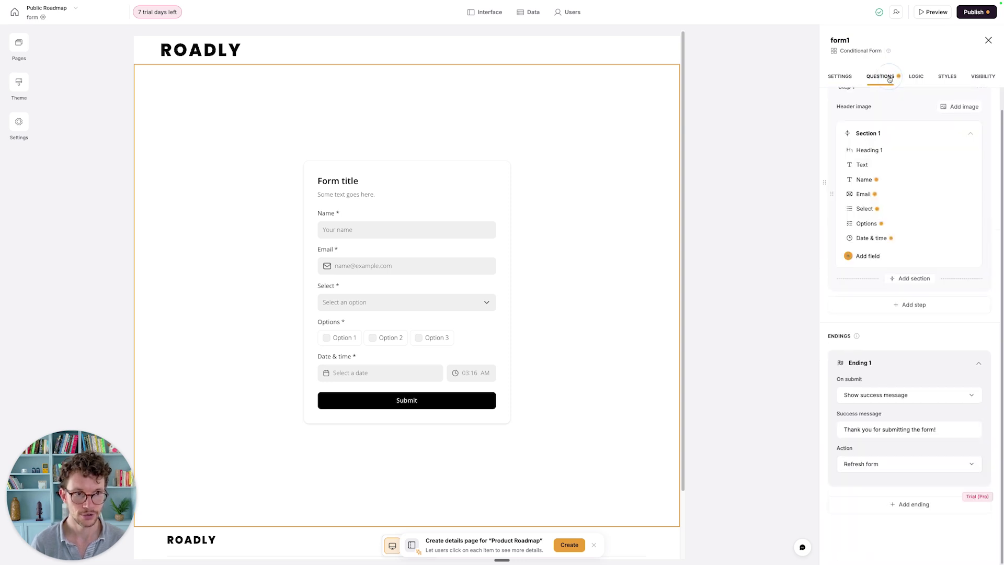
pyautogui.scroll(1, 872, 148)
pyautogui.click(874, 178)
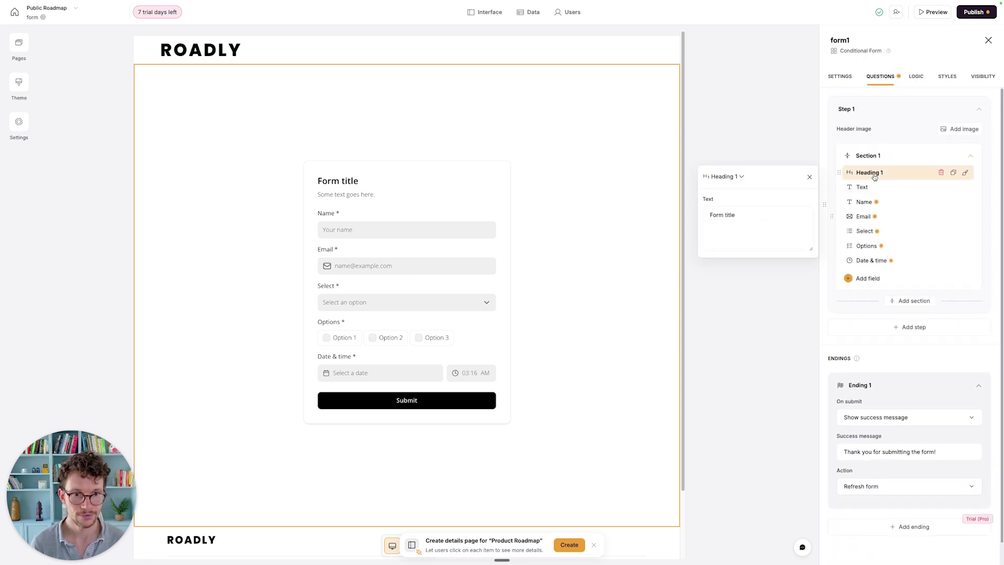
pyautogui.click(745, 218)
pyautogui.press('super+a')
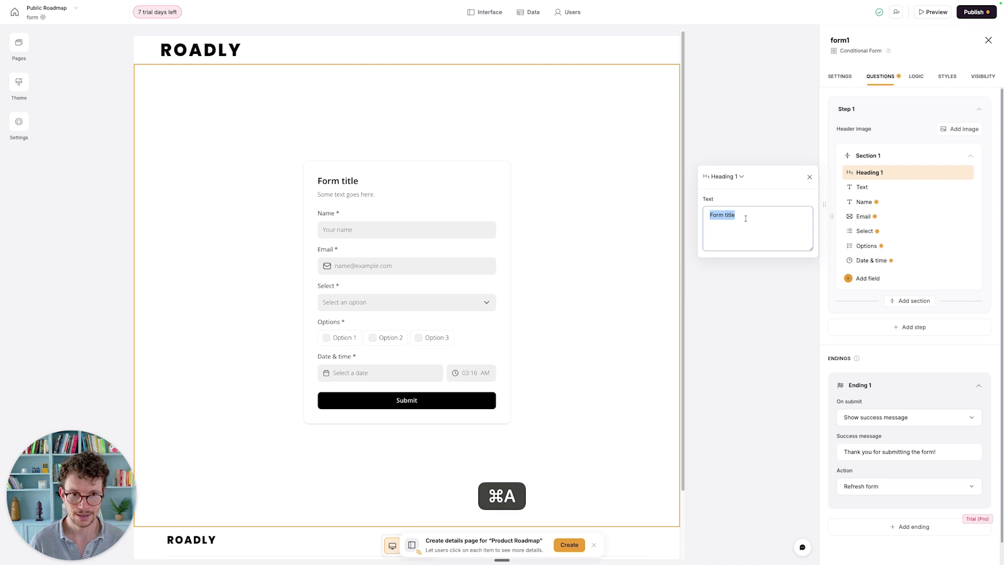
pyautogui.write('Suggest a new feature!')
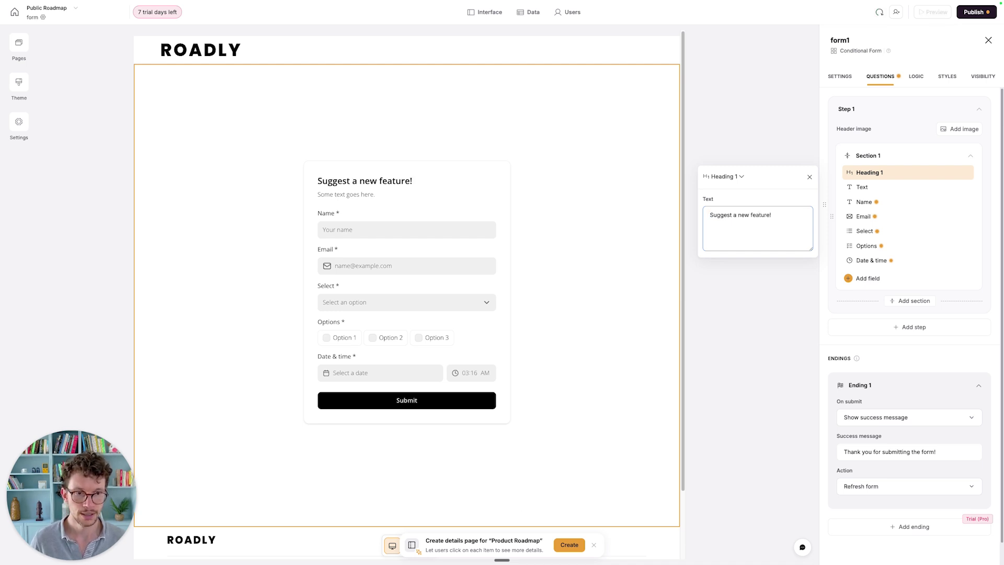
# Replace the form's description text with "This helps us make the product better"
pyautogui.click(863, 187)
pyautogui.click(794, 225)
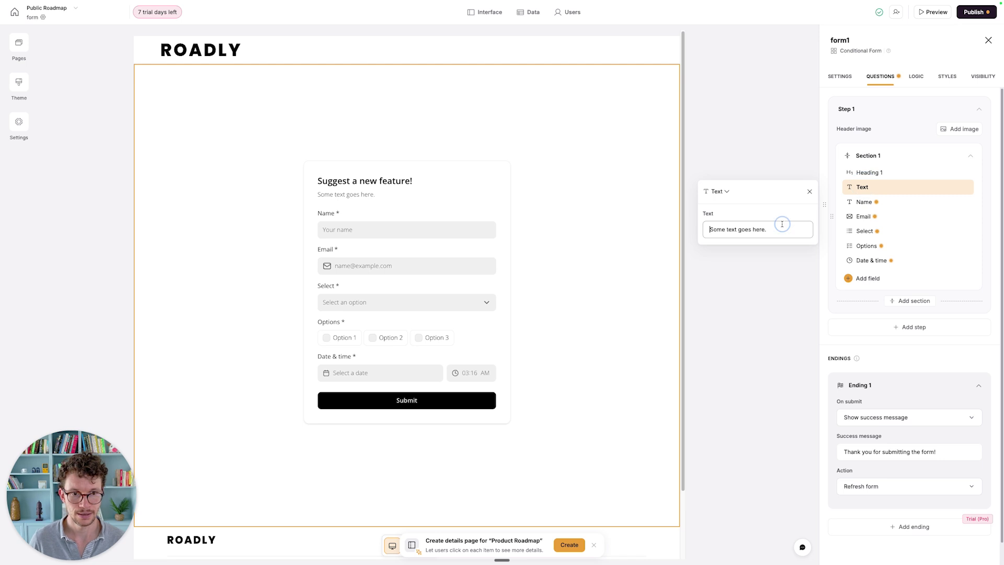
pyautogui.press('super+a')
pyautogui.write('This helps u')
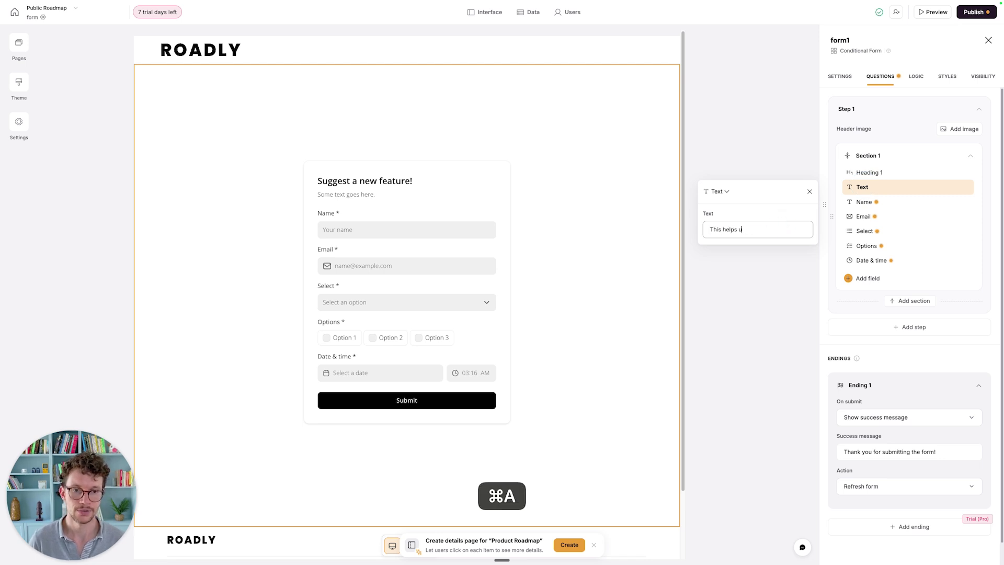
pyautogui.write('s make the product better')
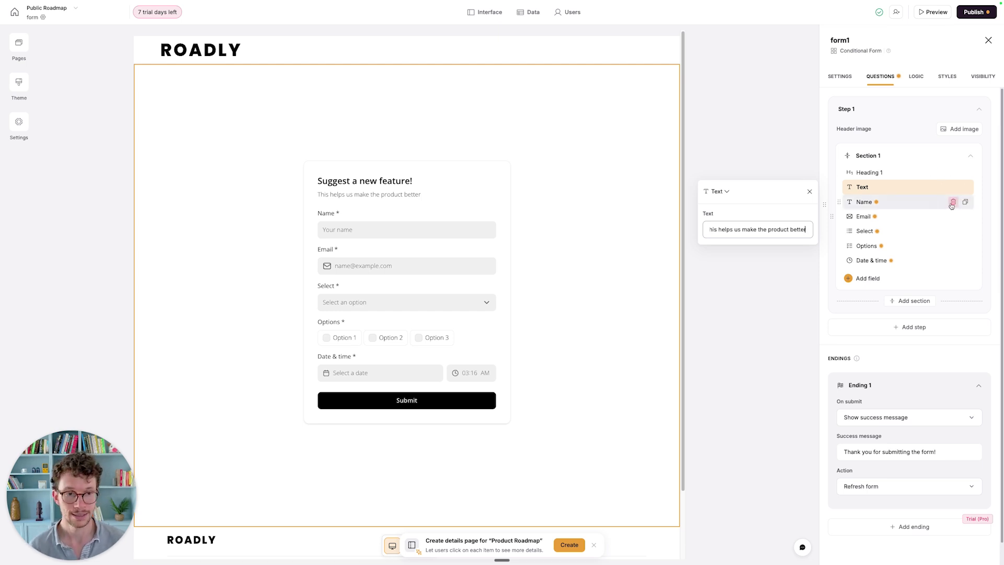
# Delete the default Name, Email, Select, Options and Date & time fields from Section 1 of the form
pyautogui.click(952, 203)
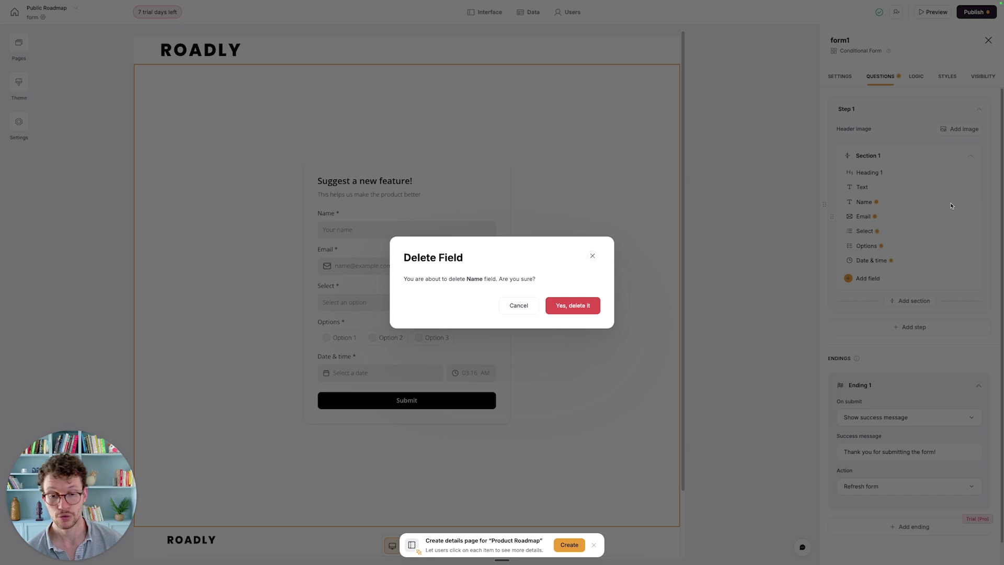
pyautogui.click(575, 305)
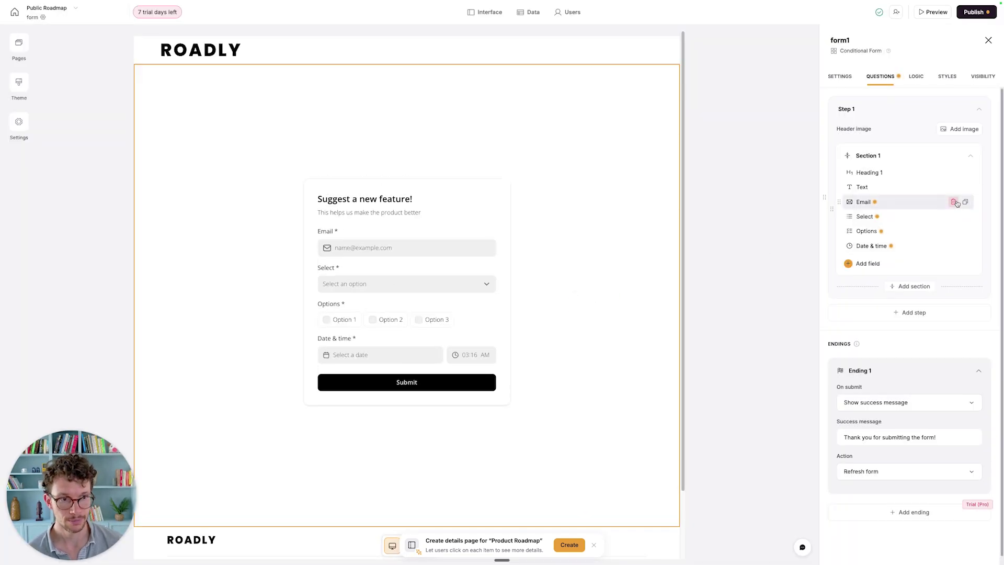
pyautogui.click(954, 203)
pyautogui.click(584, 307)
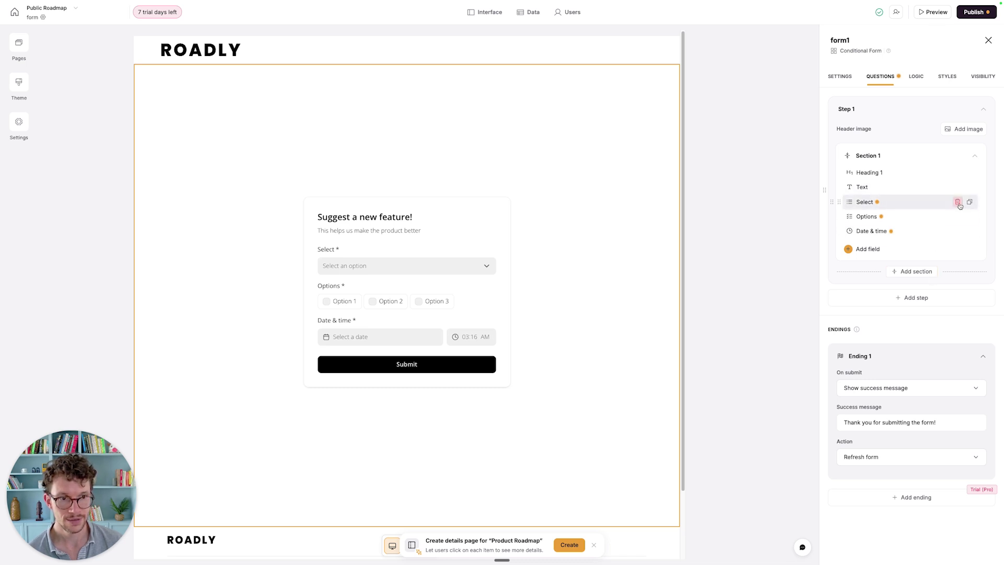
pyautogui.click(957, 202)
pyautogui.click(596, 307)
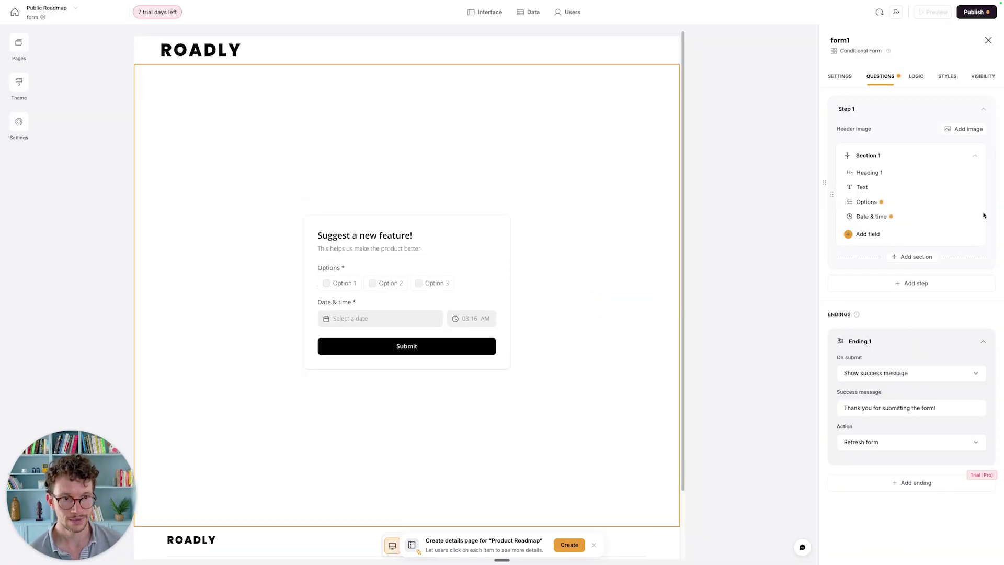
pyautogui.click(958, 203)
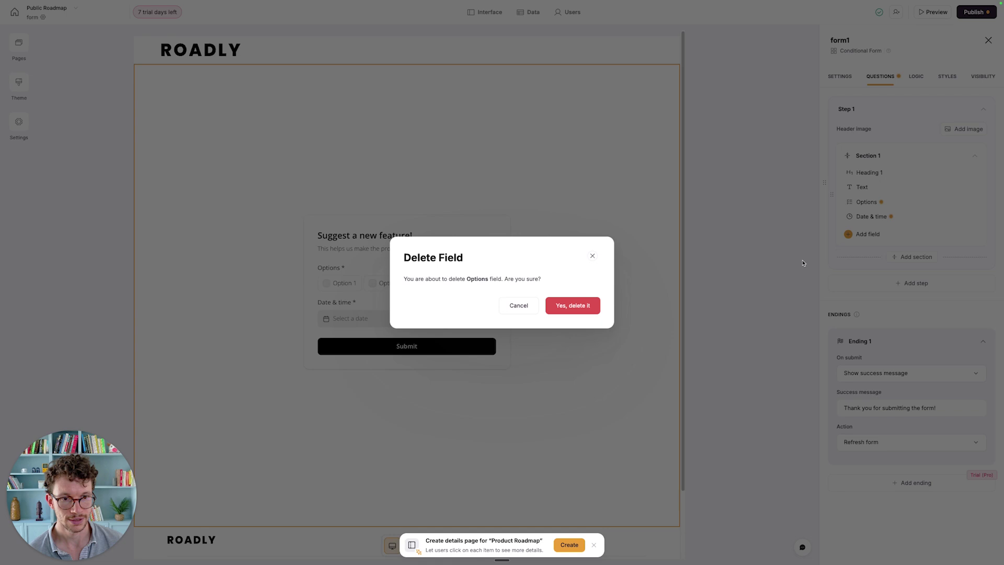
pyautogui.click(572, 306)
pyautogui.click(958, 202)
pyautogui.click(564, 308)
# Add the Name and Explanation input fields from the Customer Feedback database to Section 1 of the form
pyautogui.click(868, 205)
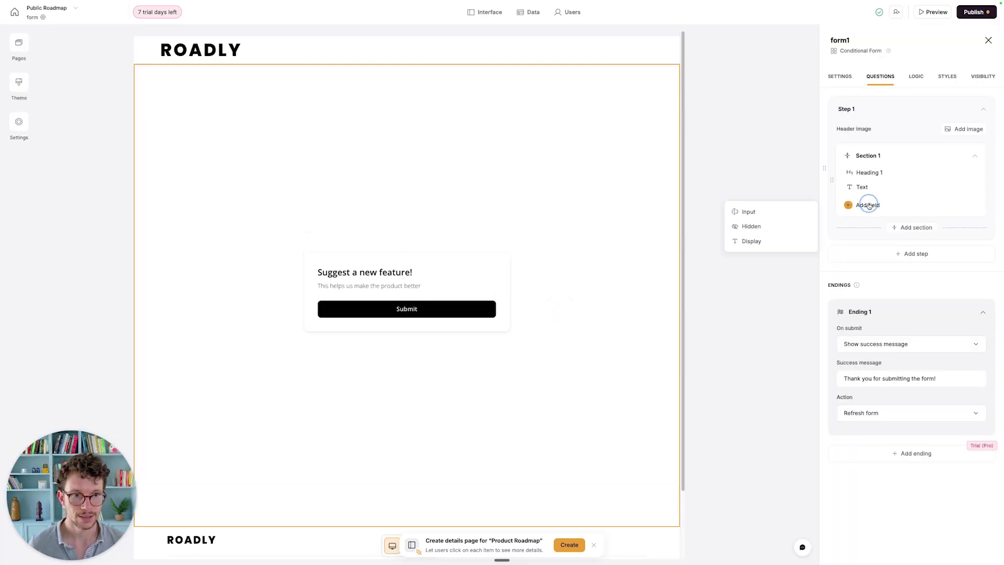
pyautogui.click(761, 213)
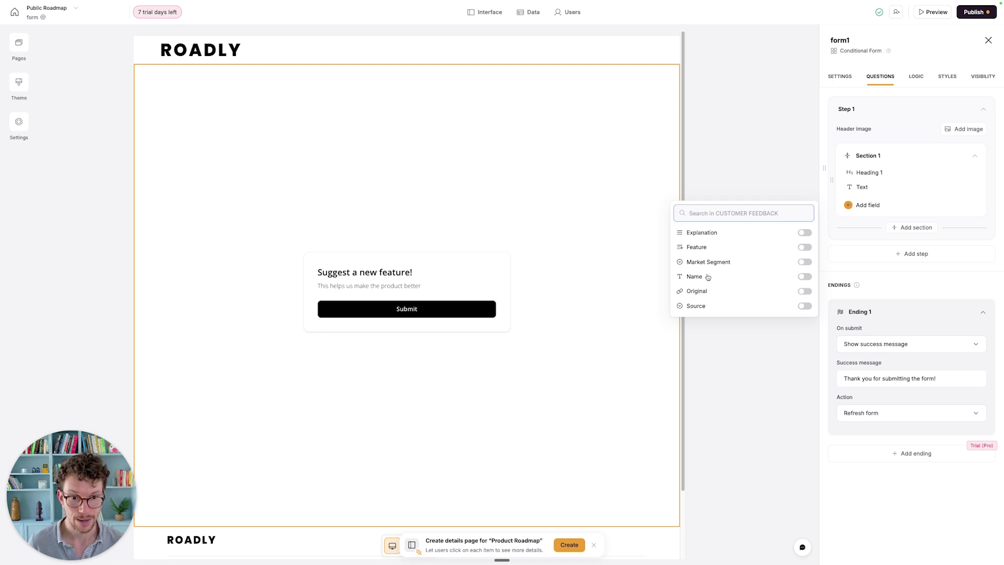
pyautogui.click(805, 276)
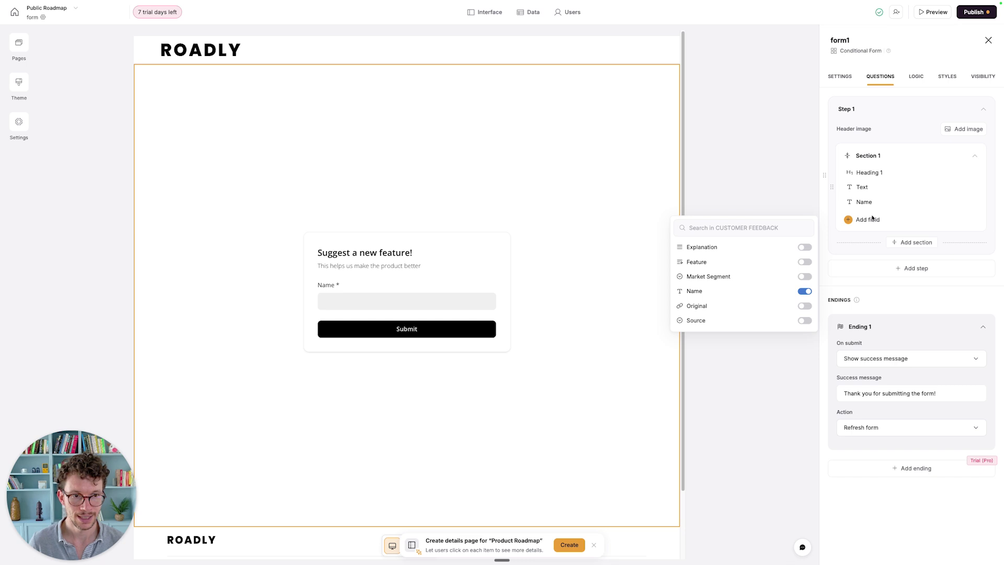
pyautogui.click(868, 219)
pyautogui.click(766, 229)
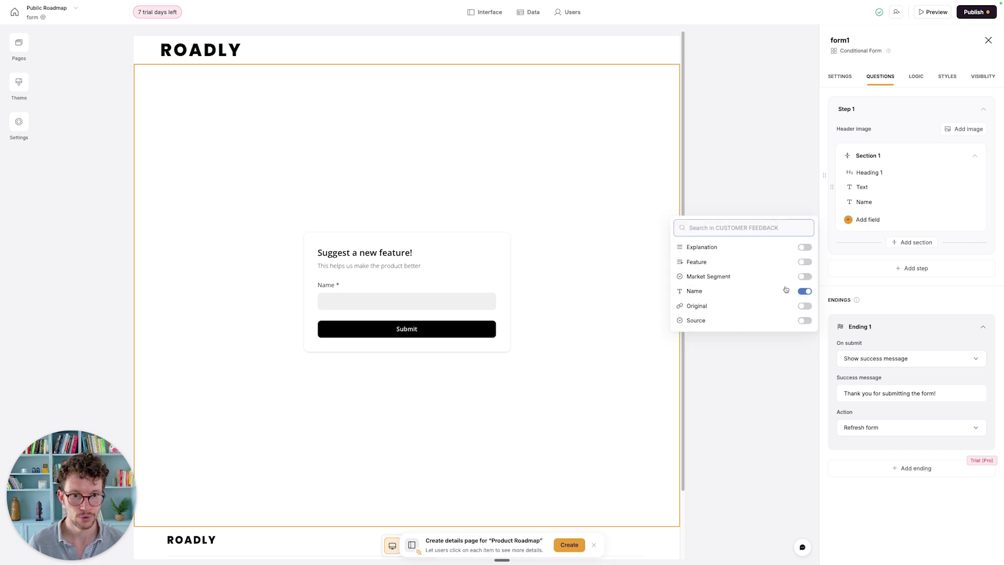
pyautogui.click(806, 247)
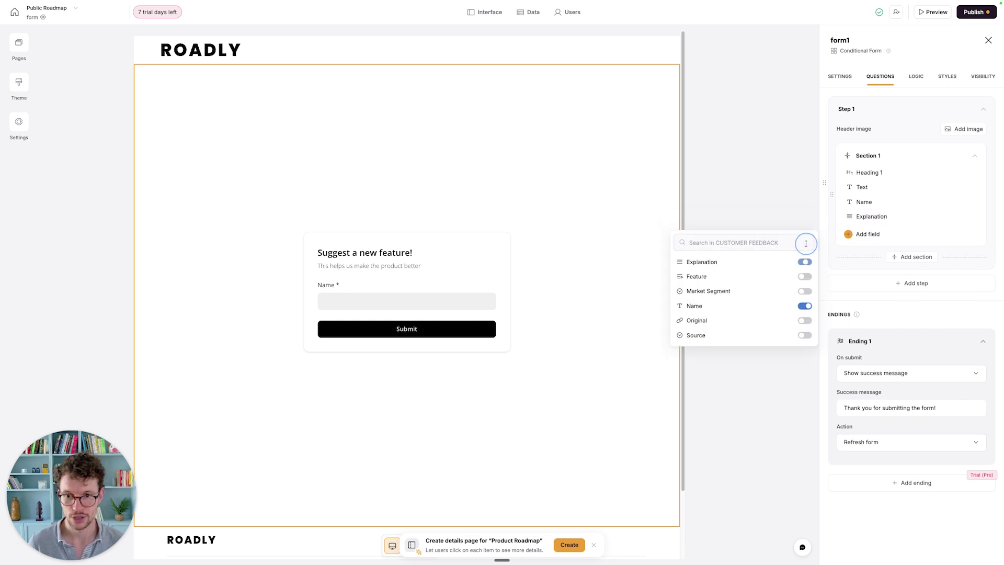
pyautogui.click(713, 183)
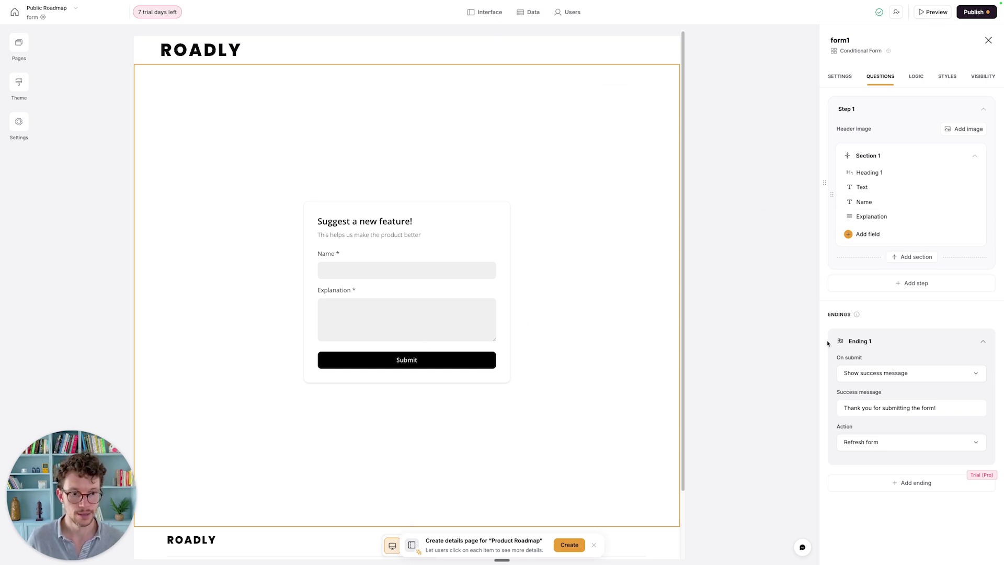
# Set Ending 1's action to open the Home page after submission and publish the updates
pyautogui.click(884, 449)
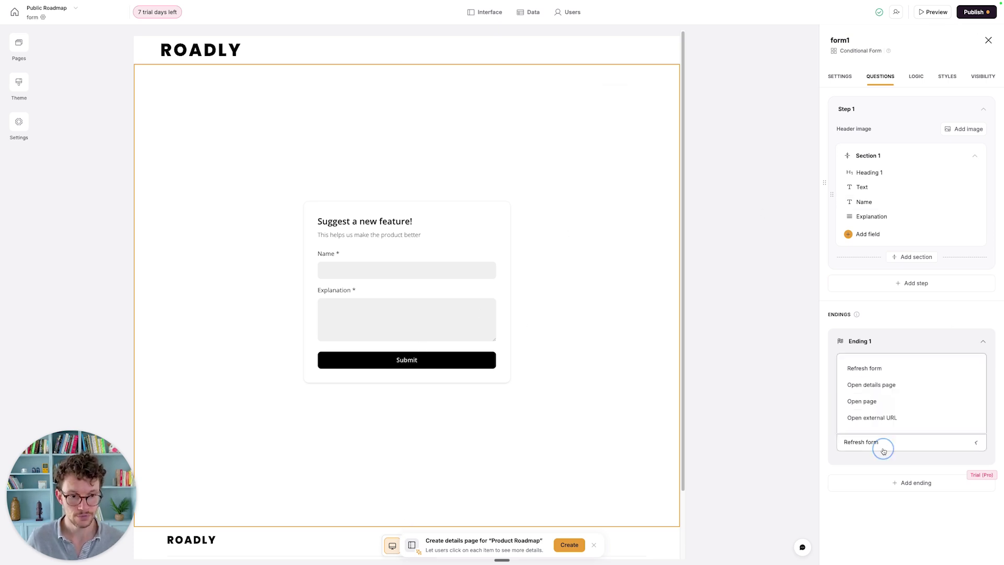
pyautogui.click(887, 401)
pyautogui.click(882, 475)
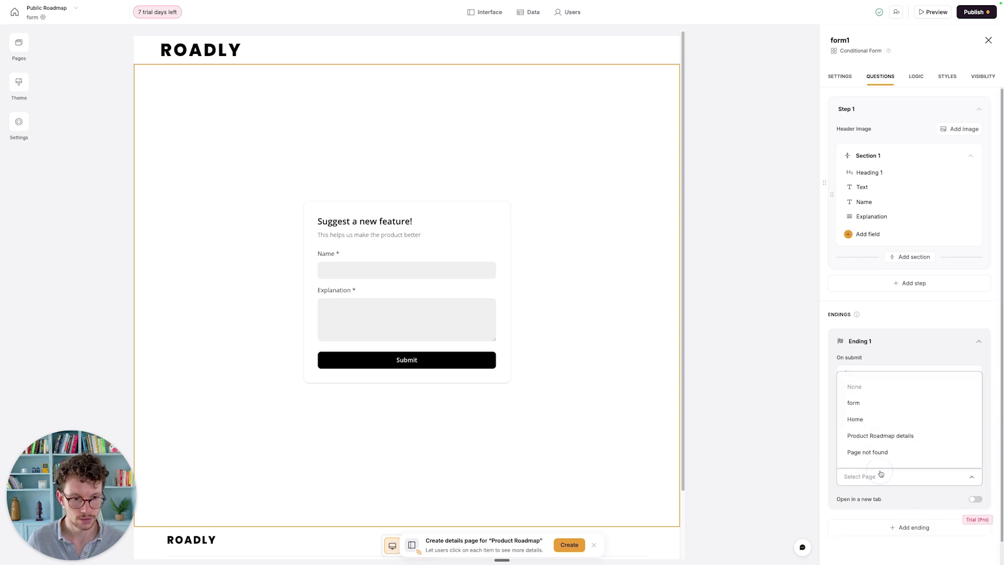
pyautogui.click(881, 418)
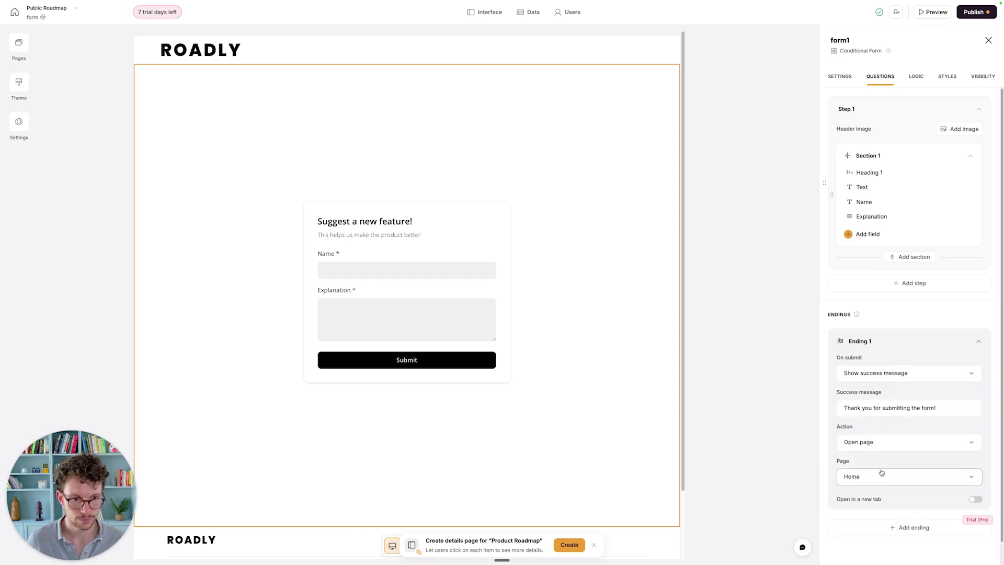
pyautogui.click(973, 12)
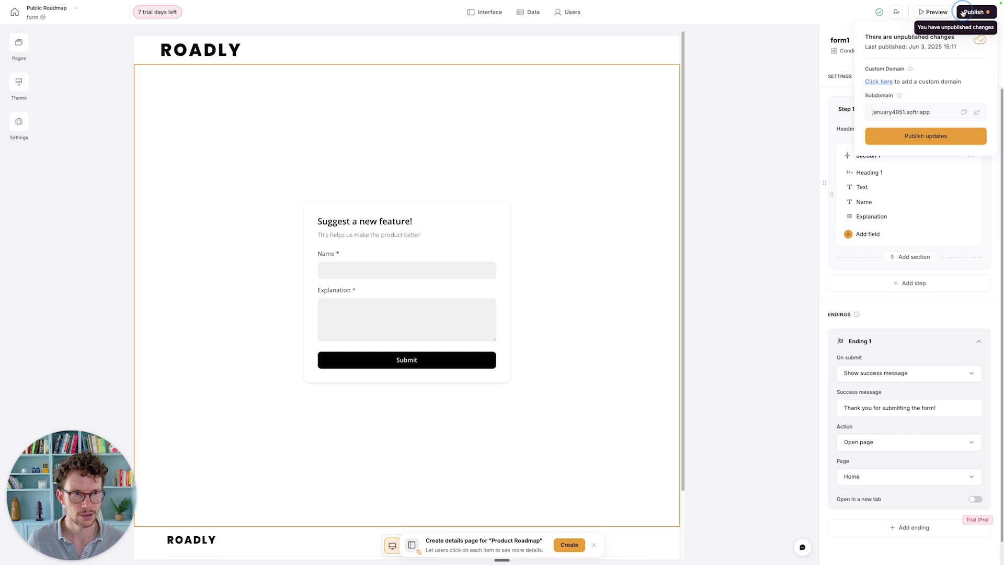
pyautogui.click(926, 136)
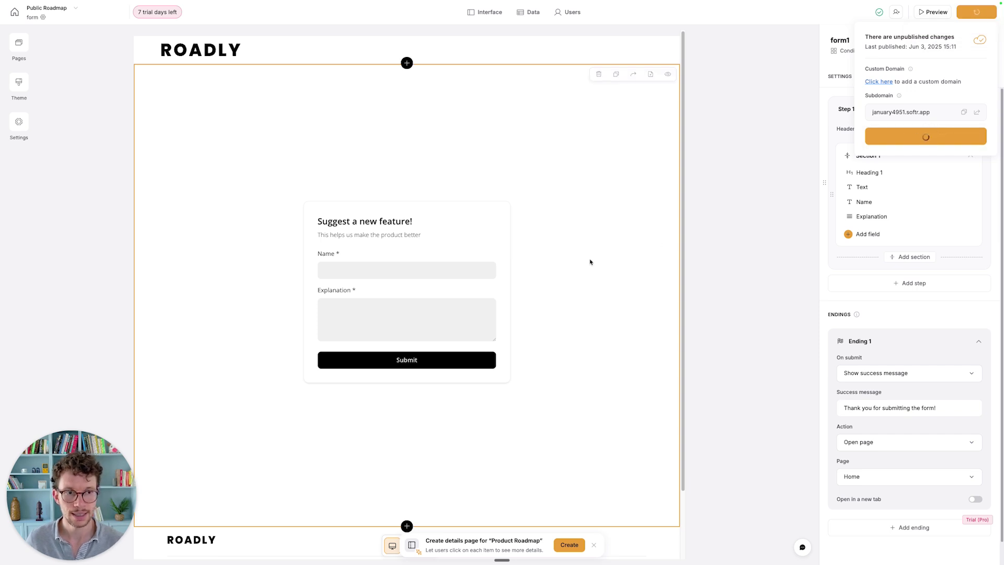
# On the Home page, change the roadmap list's feature suggestion button to open the form page, and publish the updates
pyautogui.click(18, 52)
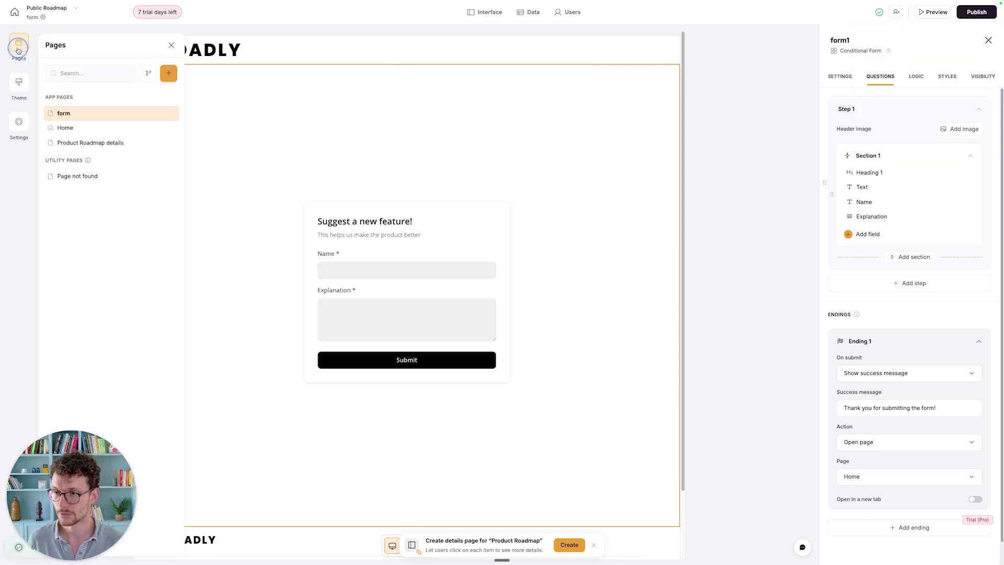
pyautogui.moveTo(68, 128); pyautogui.dragTo(66, 112)
pyautogui.click(67, 116)
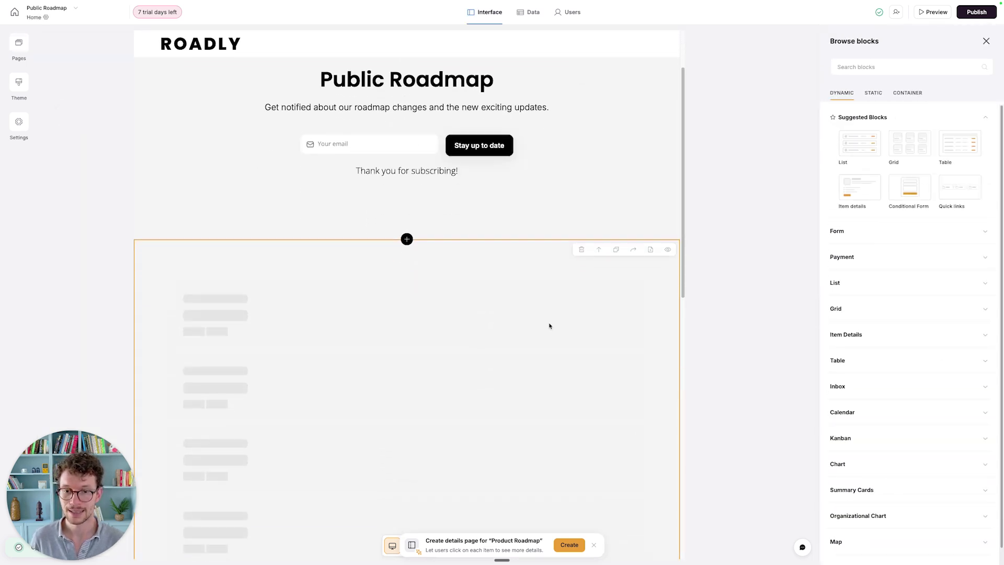
pyautogui.click(469, 321)
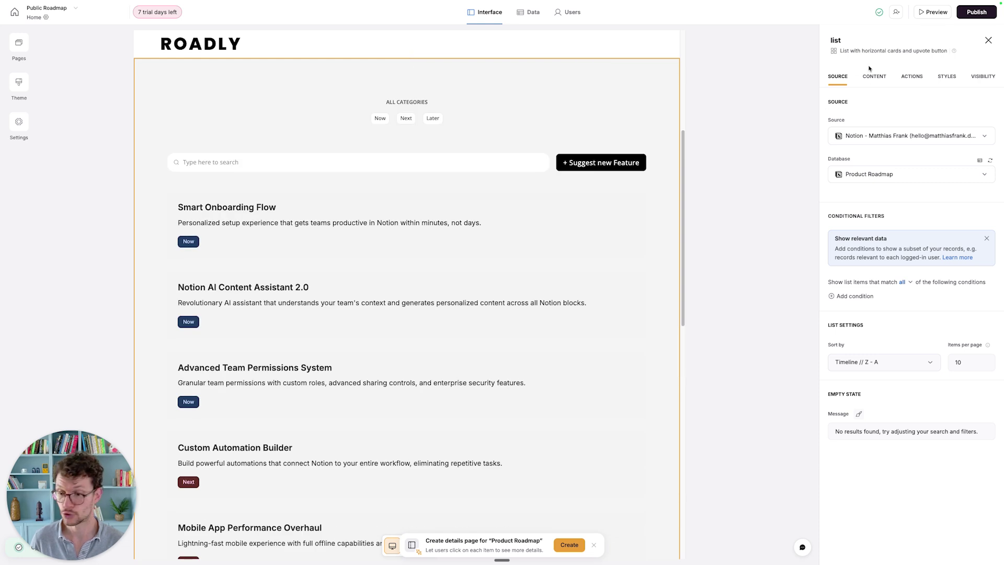
pyautogui.click(918, 78)
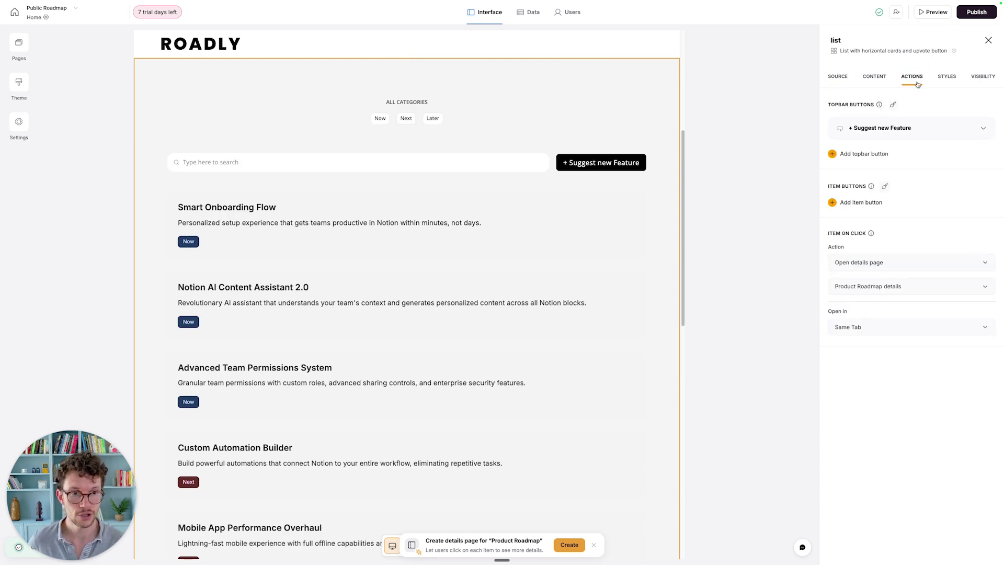
pyautogui.click(886, 136)
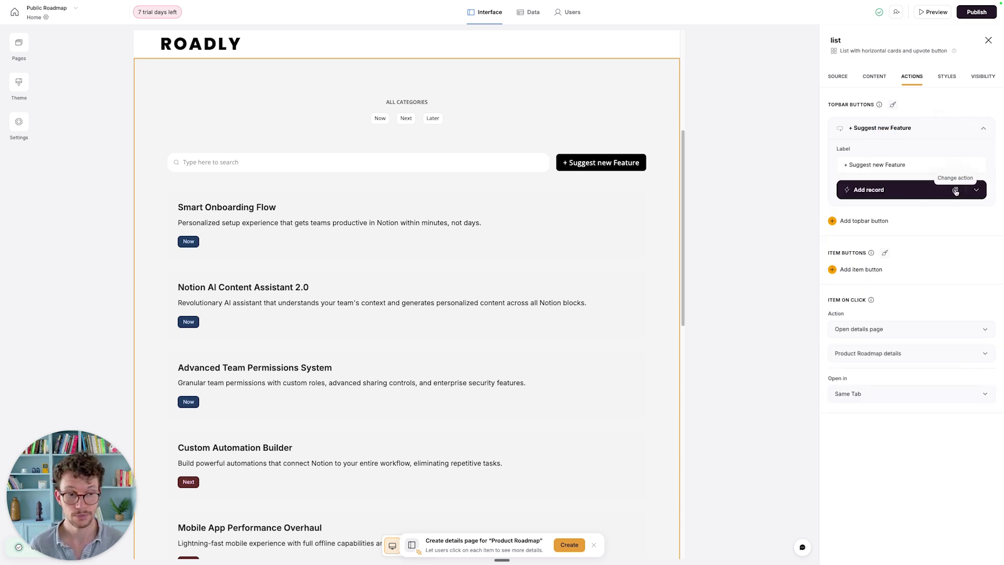
pyautogui.click(956, 190)
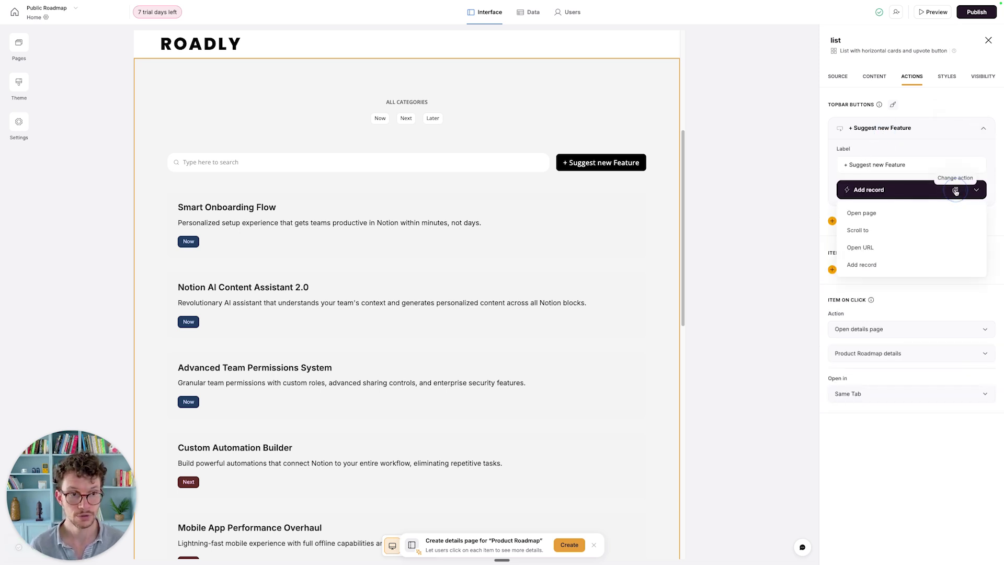
pyautogui.click(895, 214)
pyautogui.click(891, 221)
pyautogui.click(860, 263)
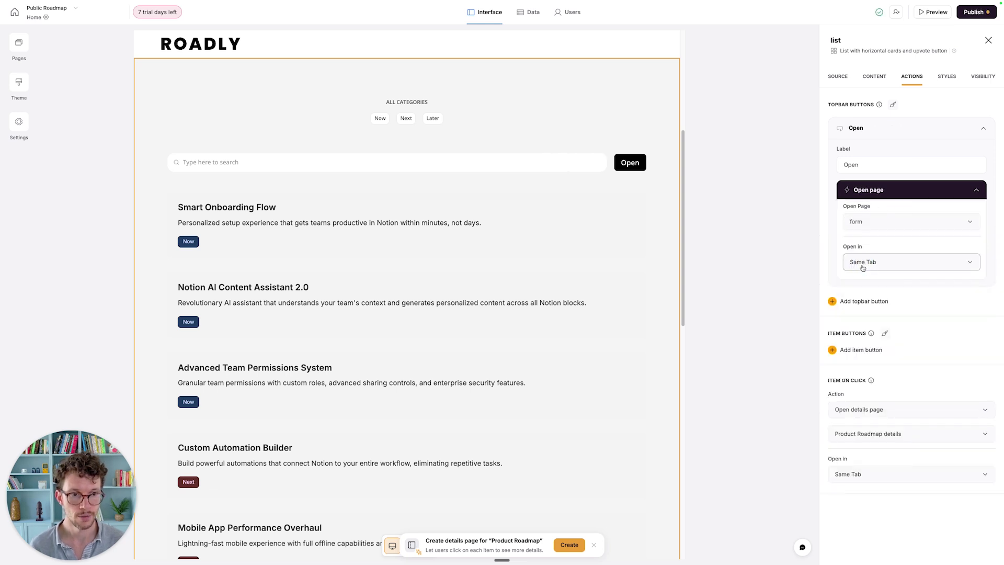
pyautogui.click(972, 12)
pyautogui.click(910, 136)
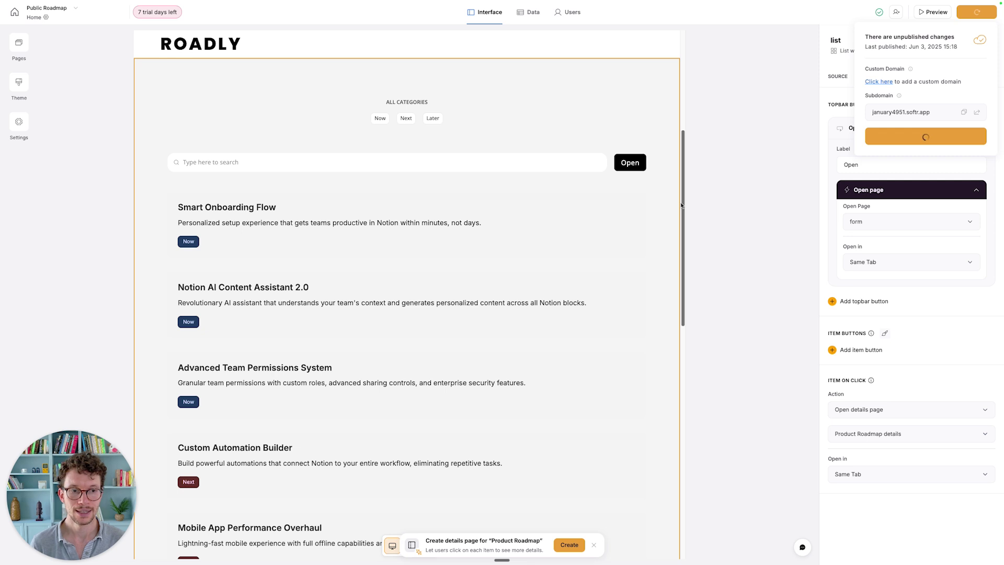
# Set the list's topbar button label to "+ Suggest a new Feature" and publish the updates
pyautogui.click(861, 164)
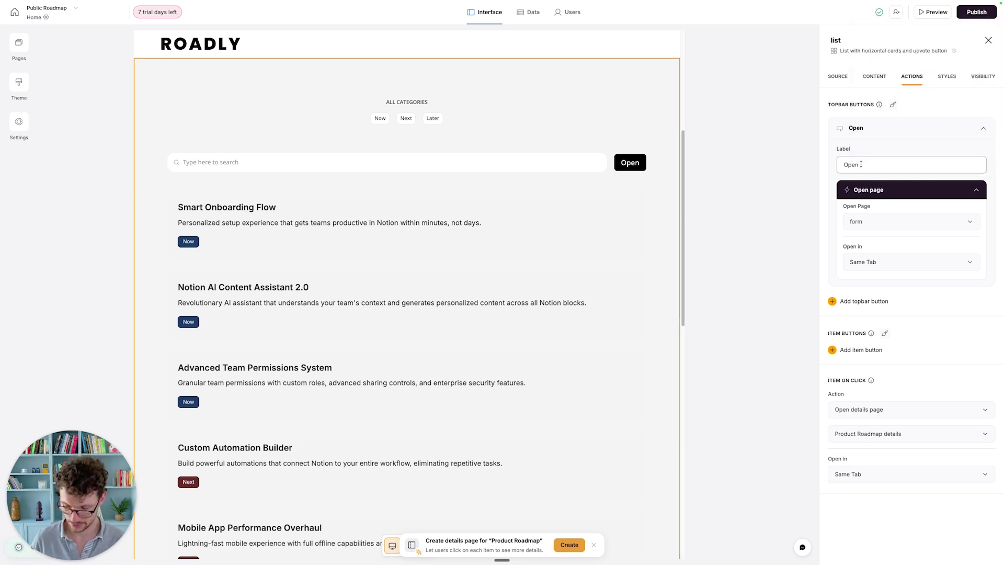
pyautogui.press('super+a')
pyautogui.write('+ Su')
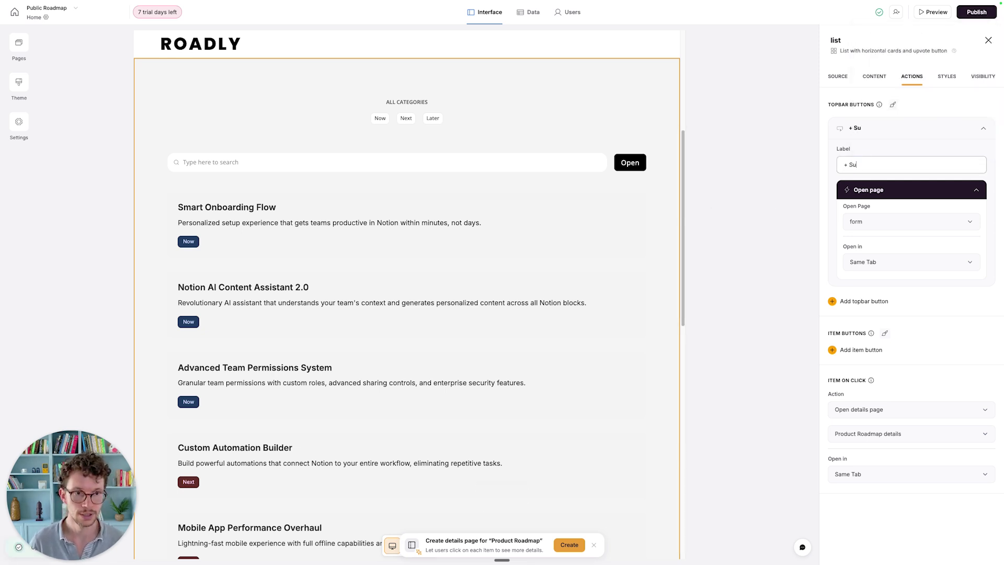
pyautogui.write('ggest a new Feature')
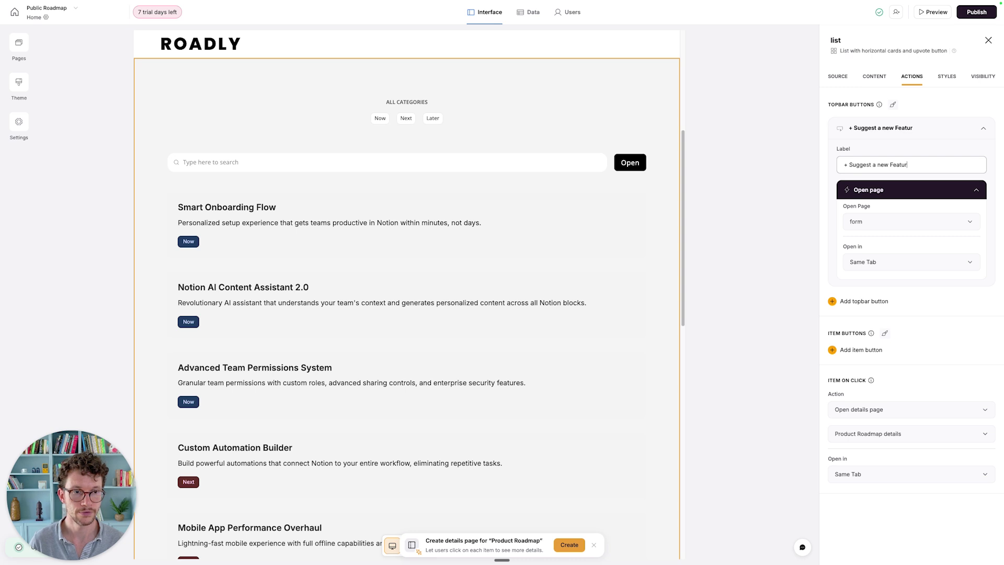
pyautogui.press('Return')
pyautogui.click(974, 12)
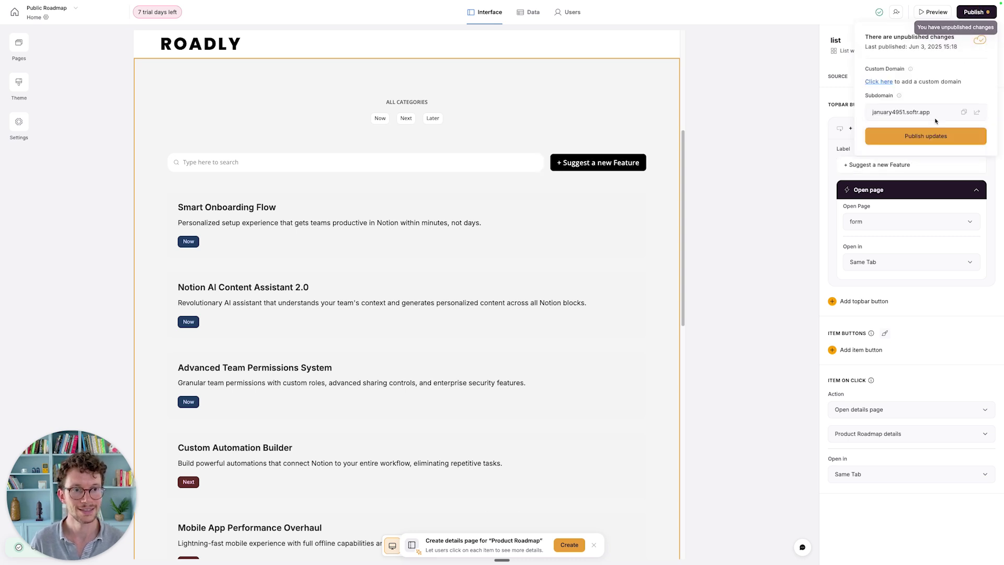
pyautogui.click(921, 136)
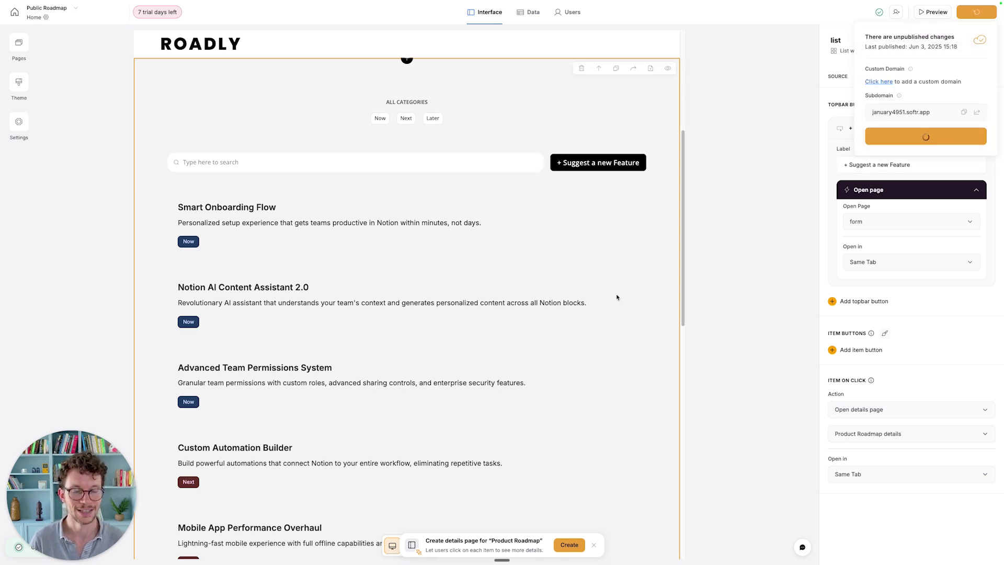
# Switch to the live roadmap site, reload it, and test the feature suggestion button
pyautogui.hotkey('ctrl', 'Left')
pyautogui.click(766, 250)
pyautogui.press('super+r')
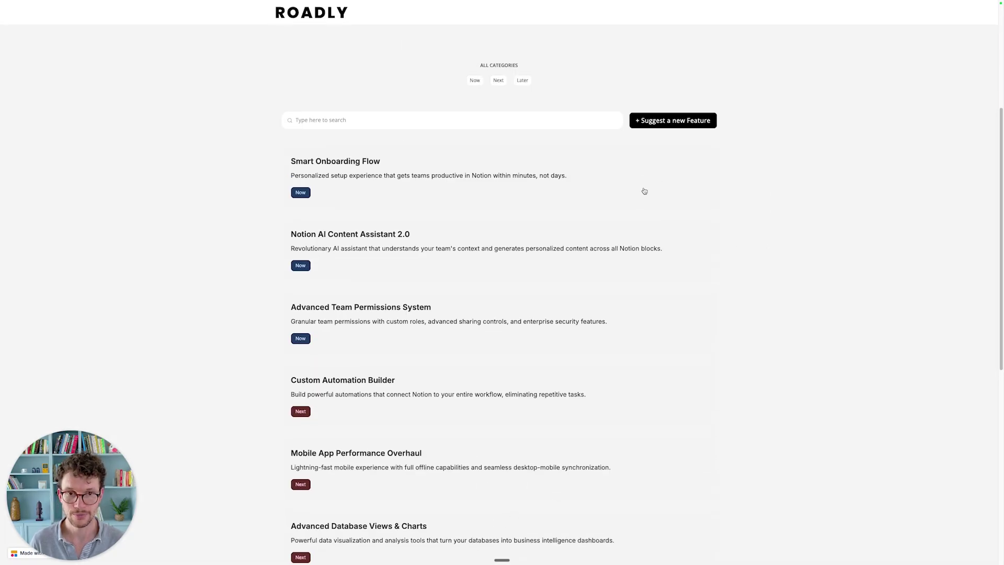
pyautogui.click(648, 122)
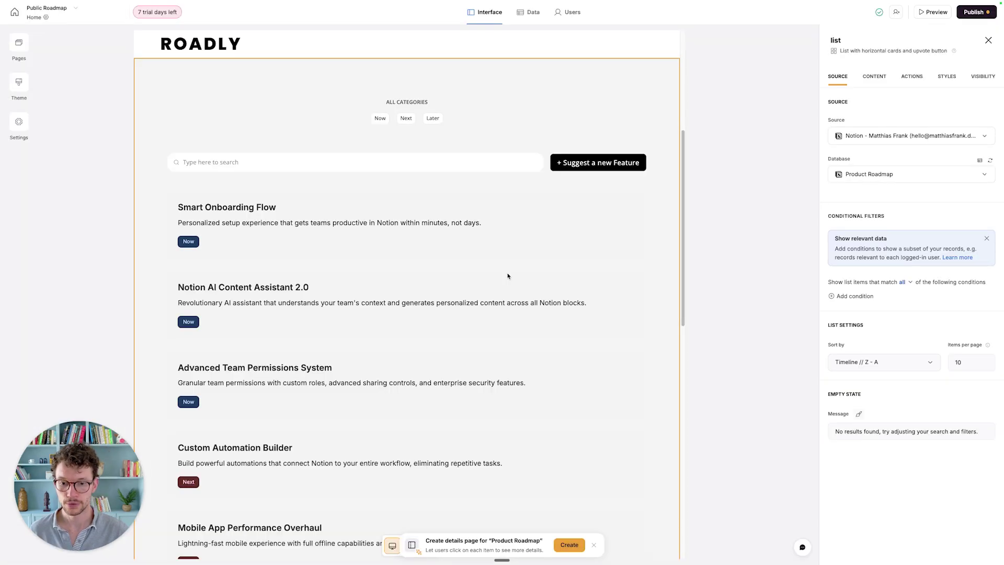
# Back in the Softr editor, review the actions available for the Subscribe button in the Home page's hero block
pyautogui.scroll(5, 506, 276)
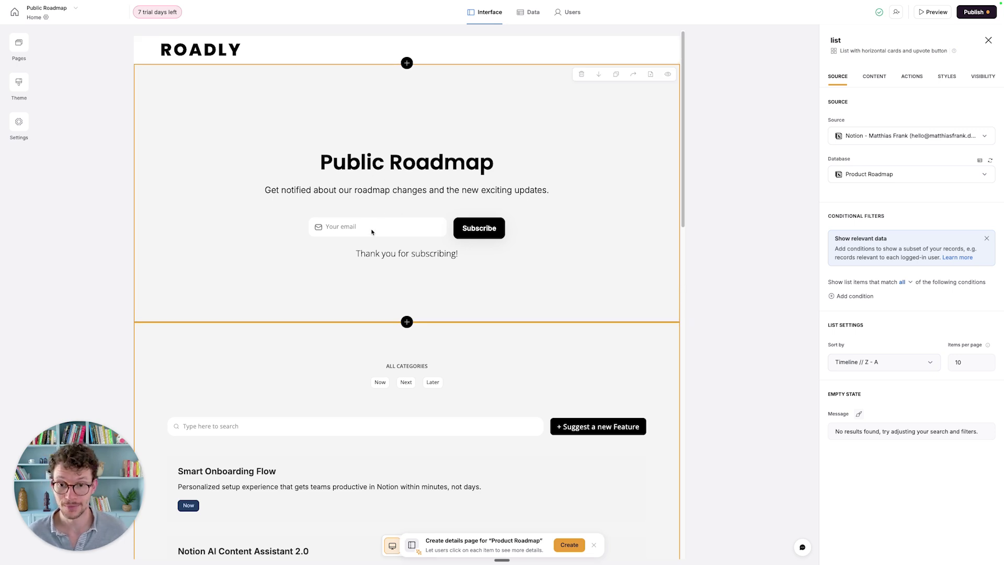
pyautogui.click(432, 229)
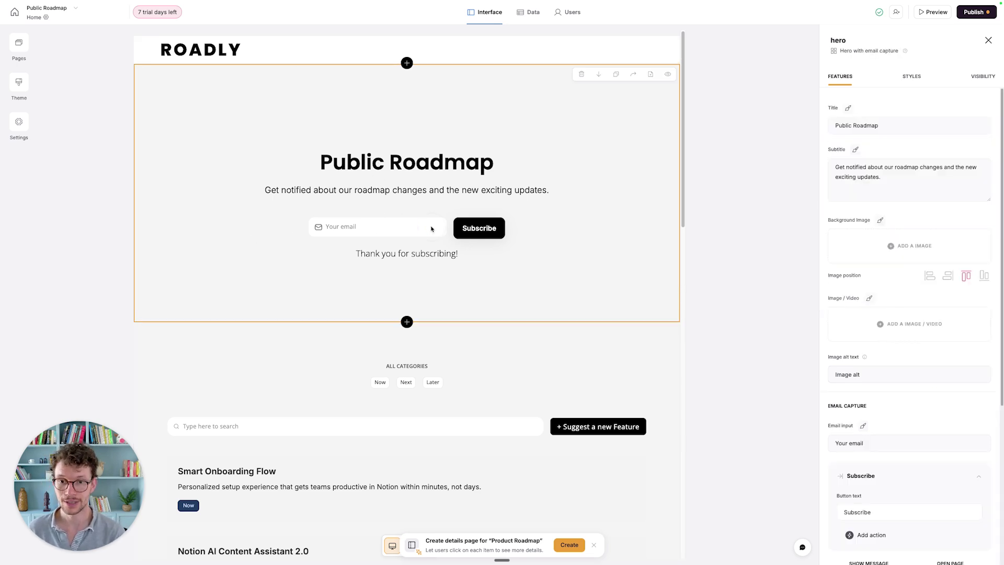
pyautogui.scroll(-3, 874, 360)
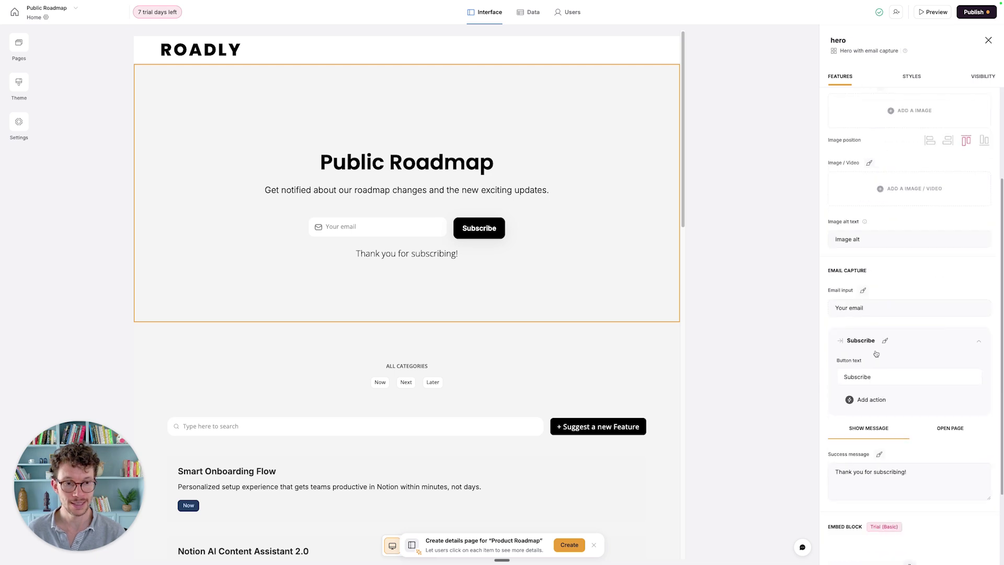
pyautogui.click(862, 403)
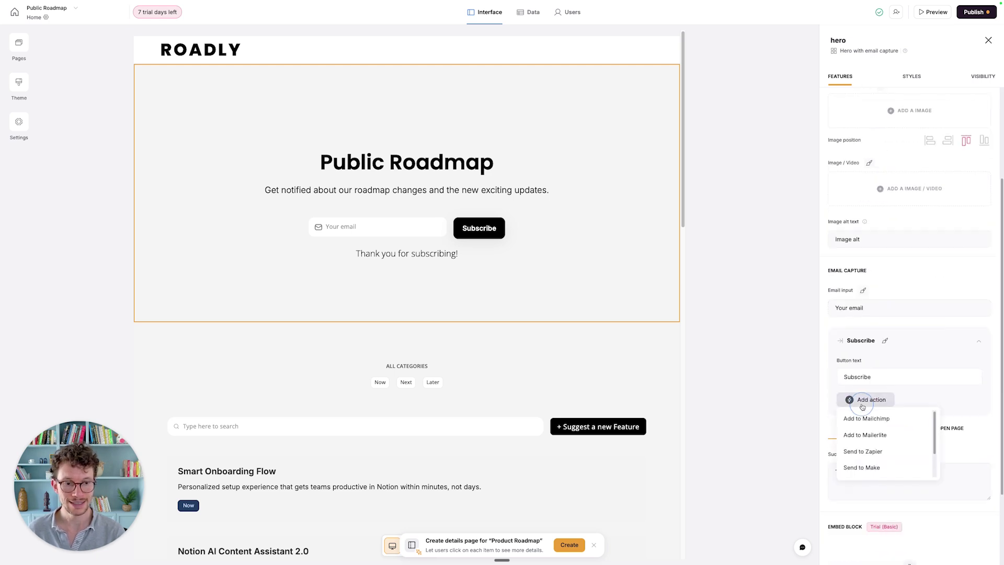
pyautogui.scroll(2, 882, 427)
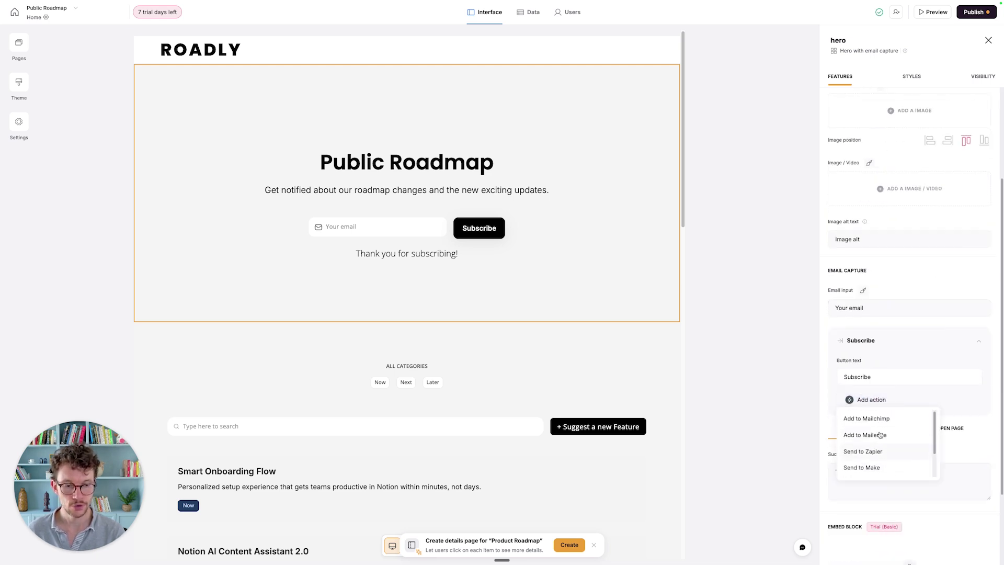
pyautogui.scroll(-1, 875, 421)
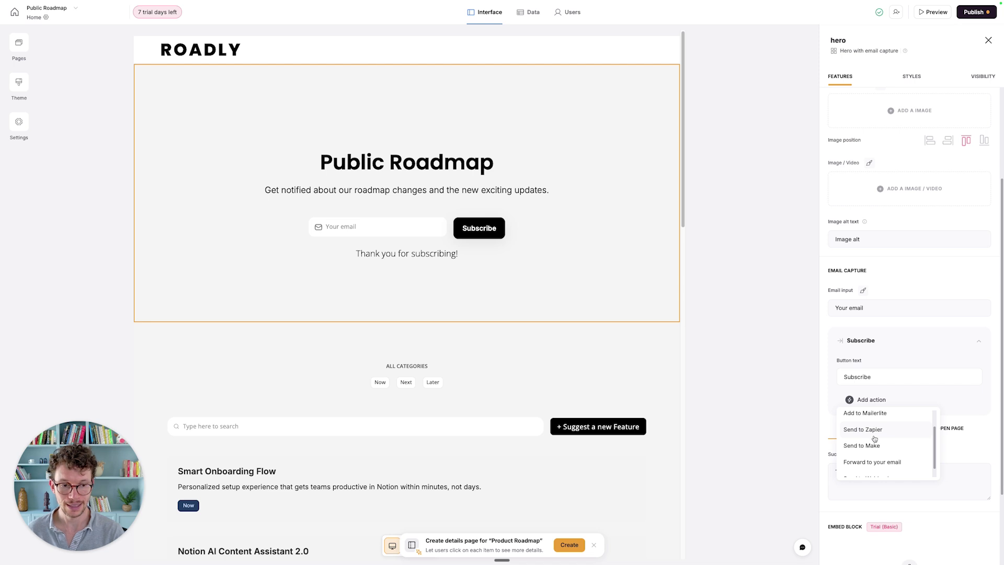
pyautogui.scroll(-1, 875, 438)
pyautogui.scroll(-1, 872, 442)
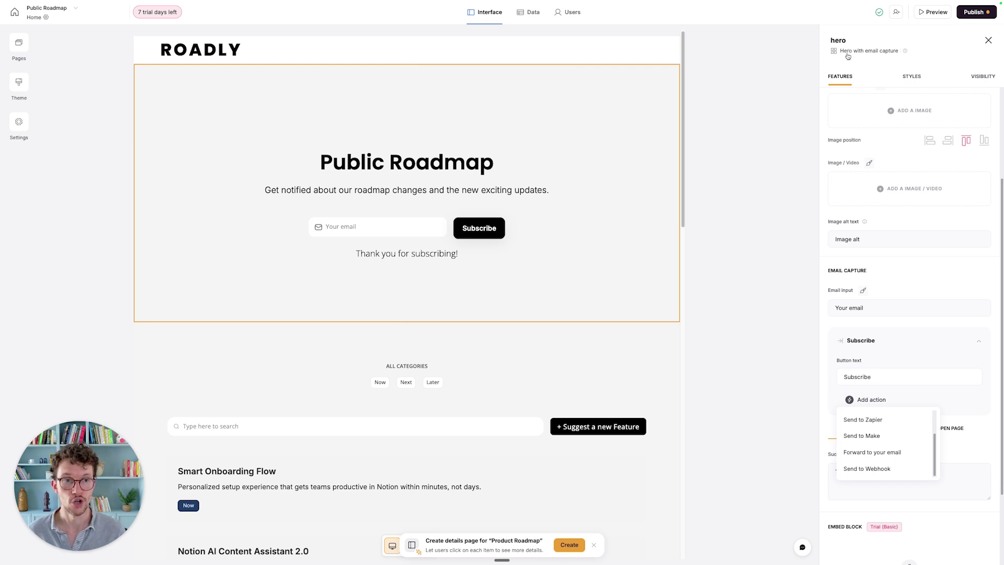
pyautogui.click(710, 207)
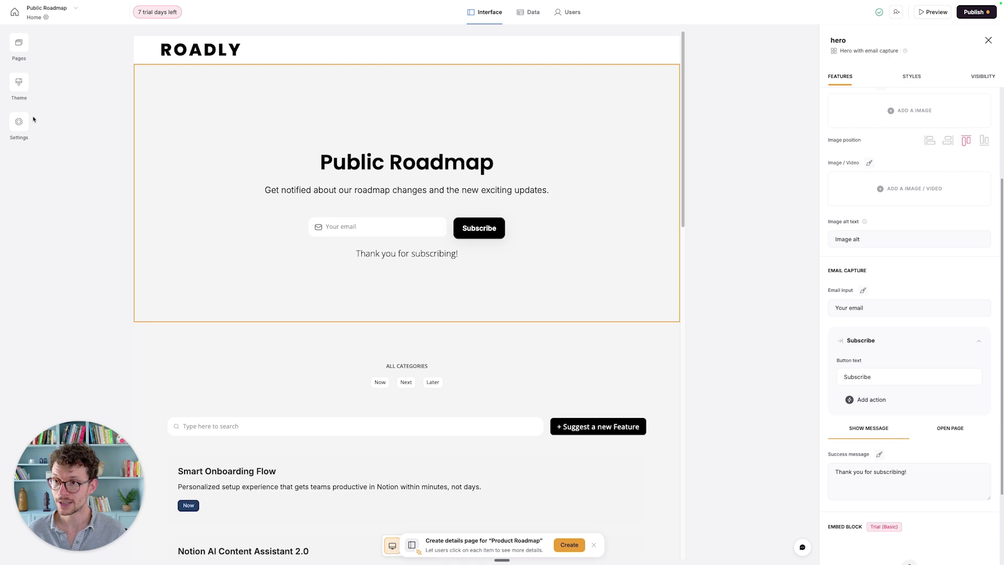
# Review the app's general settings, including the subdomain, logo, favicon and Softr branding options, and close the settings
pyautogui.click(20, 122)
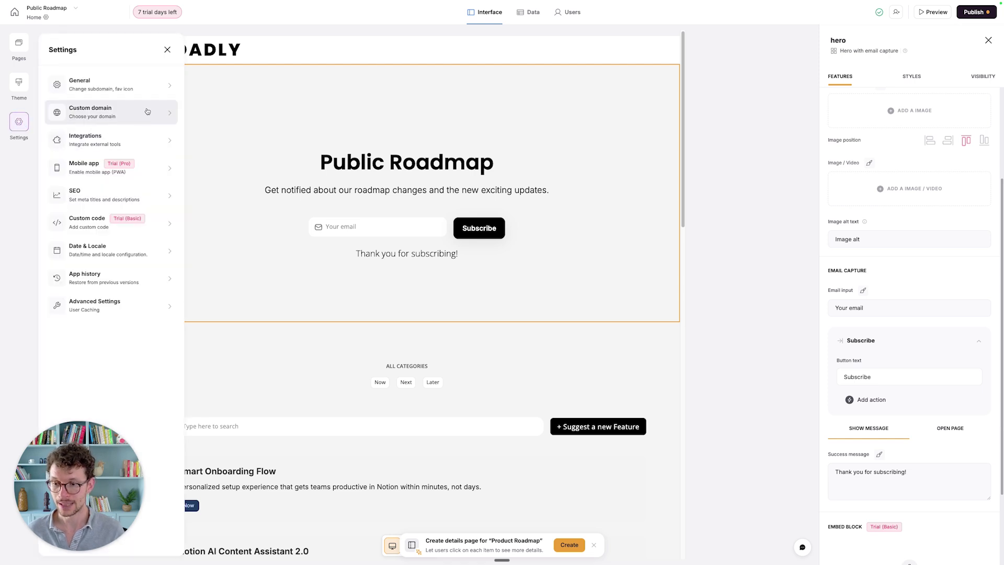
pyautogui.click(108, 89)
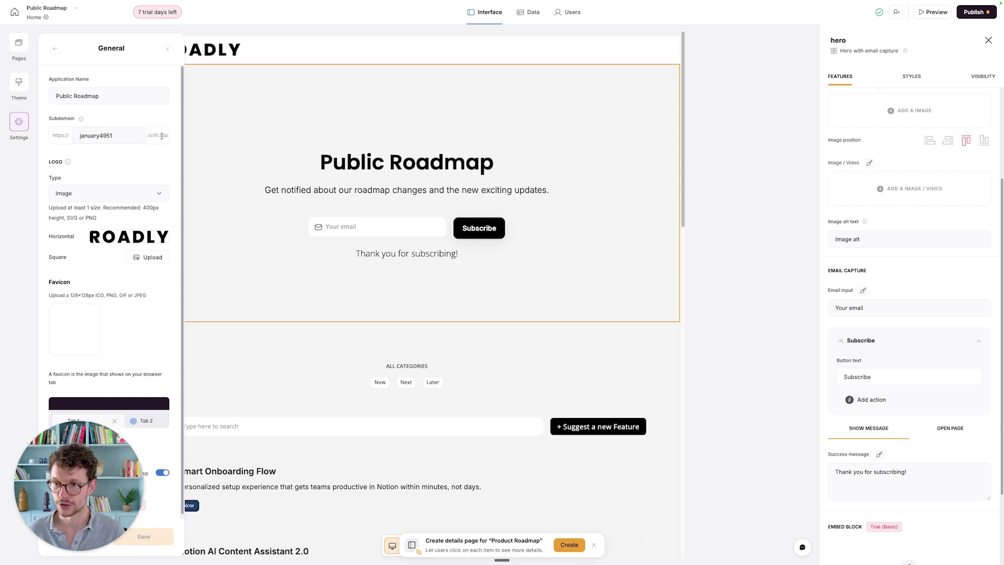
pyautogui.moveTo(119, 137); pyautogui.dragTo(80, 136)
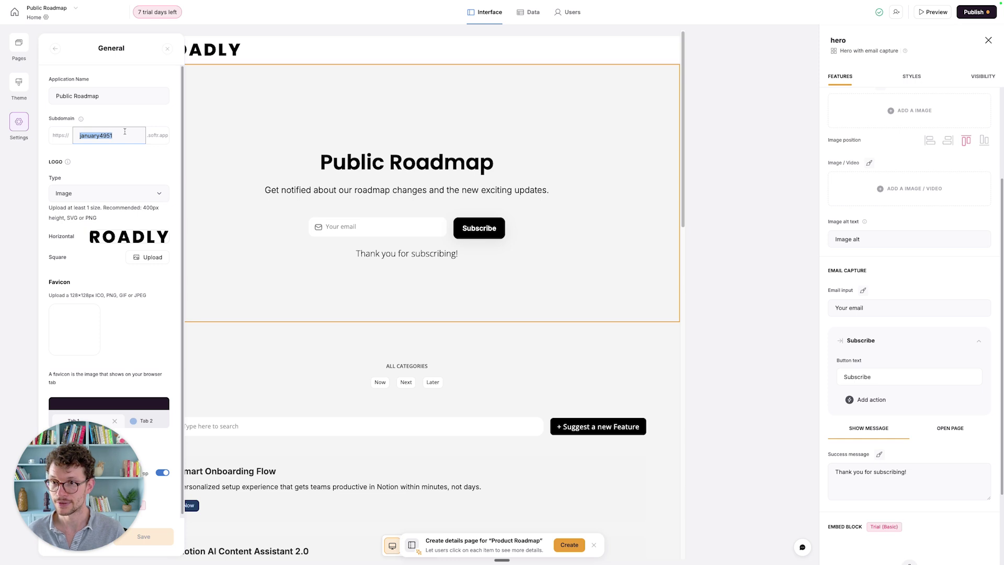
pyautogui.moveTo(94, 484); pyautogui.dragTo(952, 484)
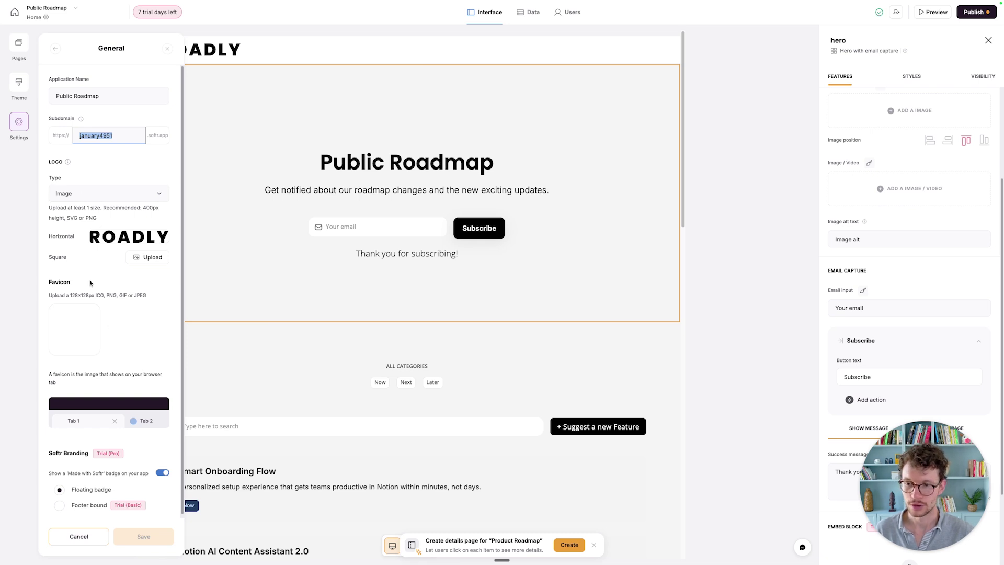
pyautogui.click(54, 49)
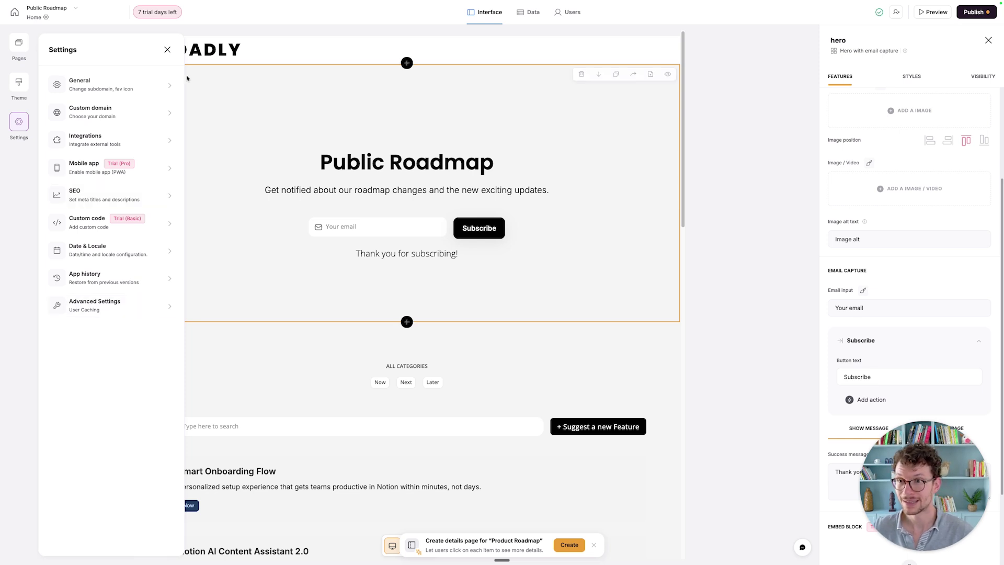
pyautogui.click(167, 49)
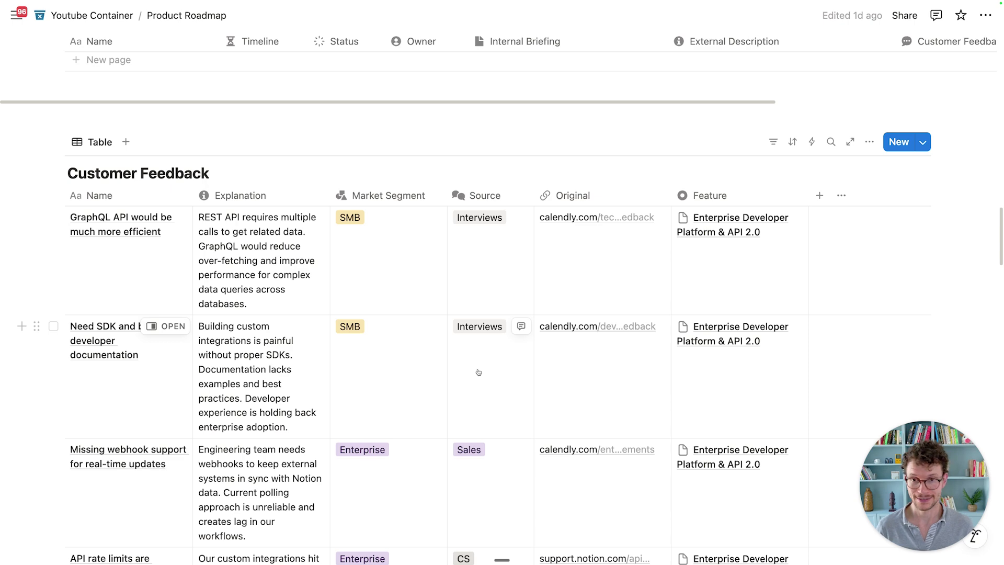
# Switch to the Product Roadmap page in Notion and turn the inline Strategy and Product Roadmap databases into pages
pyautogui.scroll(20, 481, 371)
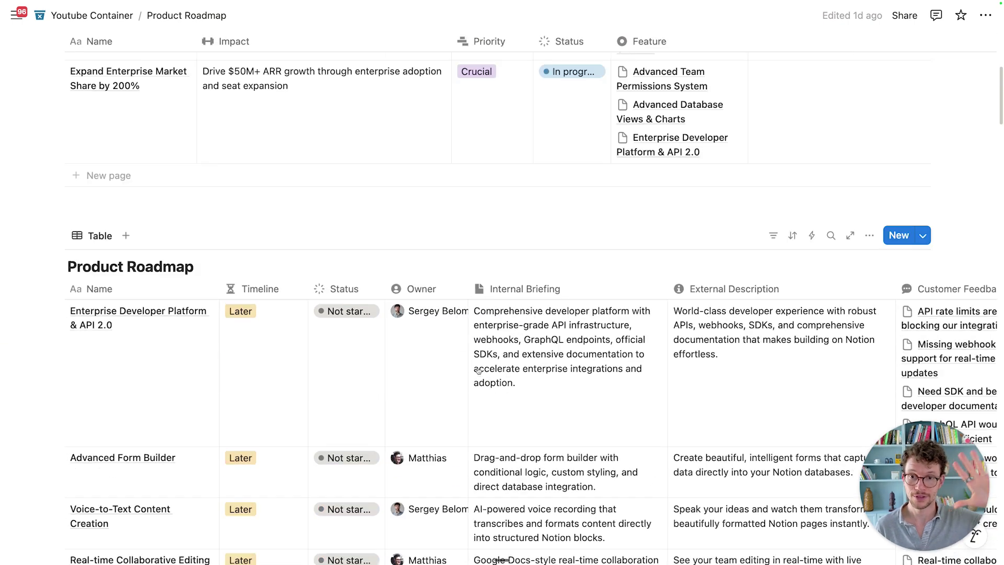
pyautogui.scroll(4, 479, 372)
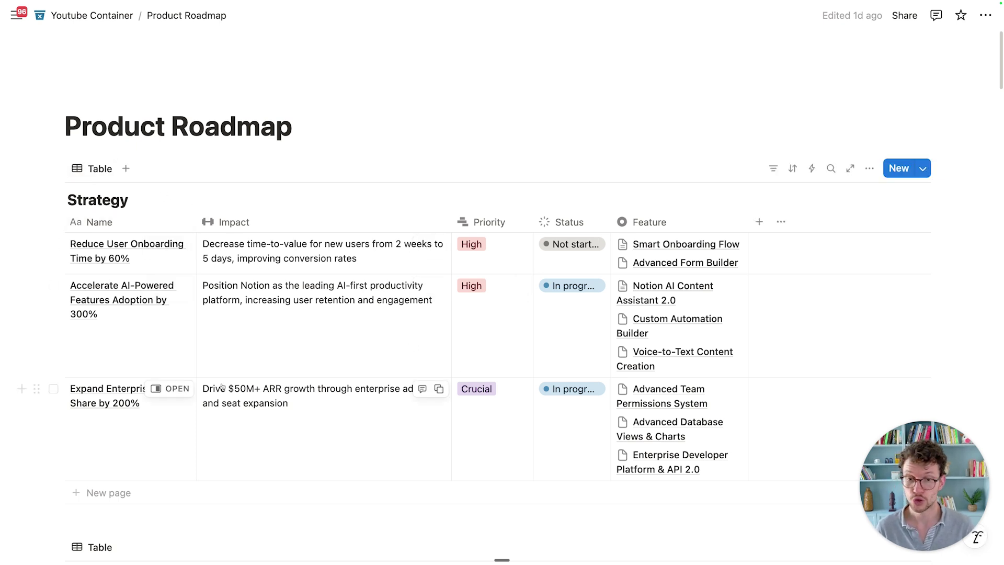
pyautogui.click(56, 168)
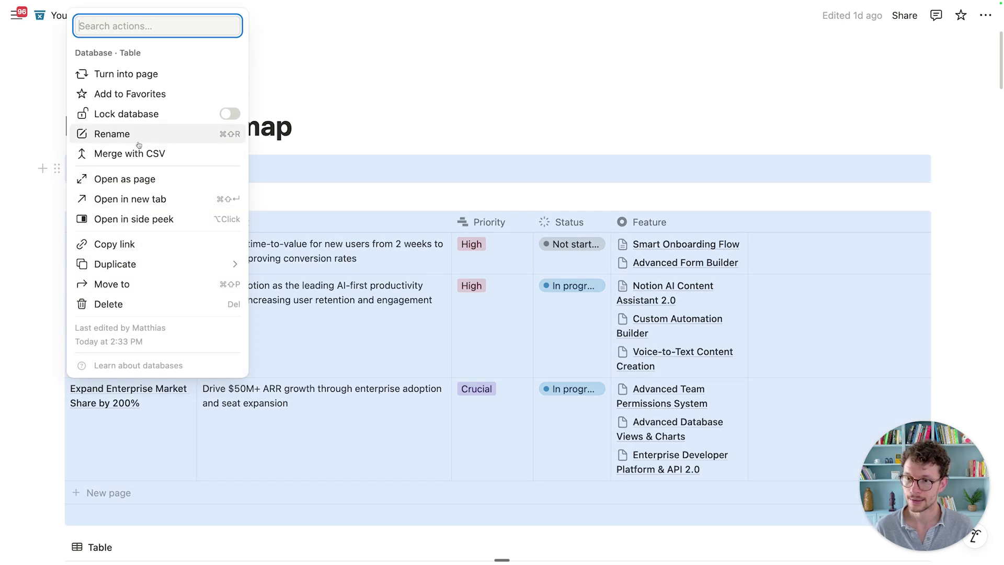
pyautogui.click(131, 74)
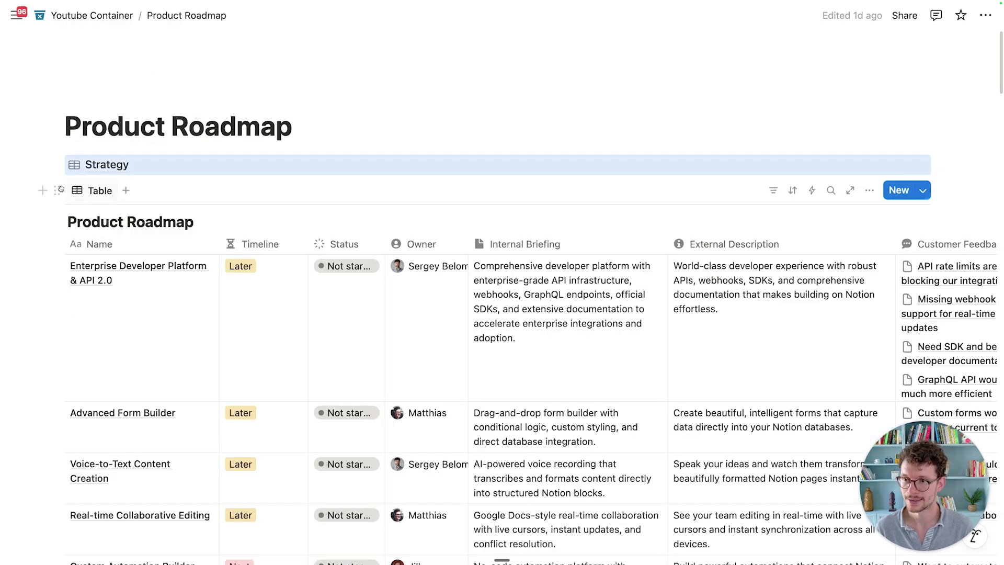
pyautogui.click(56, 190)
pyautogui.click(131, 73)
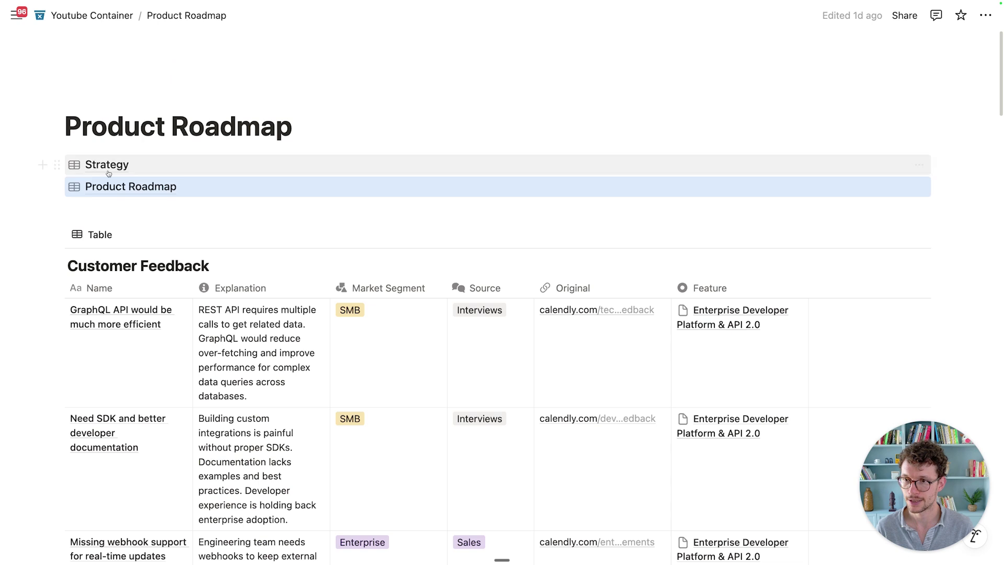
# Turn the inline Customer Feedback database into a page and place it directly below Product Roadmap
pyautogui.click(57, 208)
pyautogui.moveTo(126, 139)
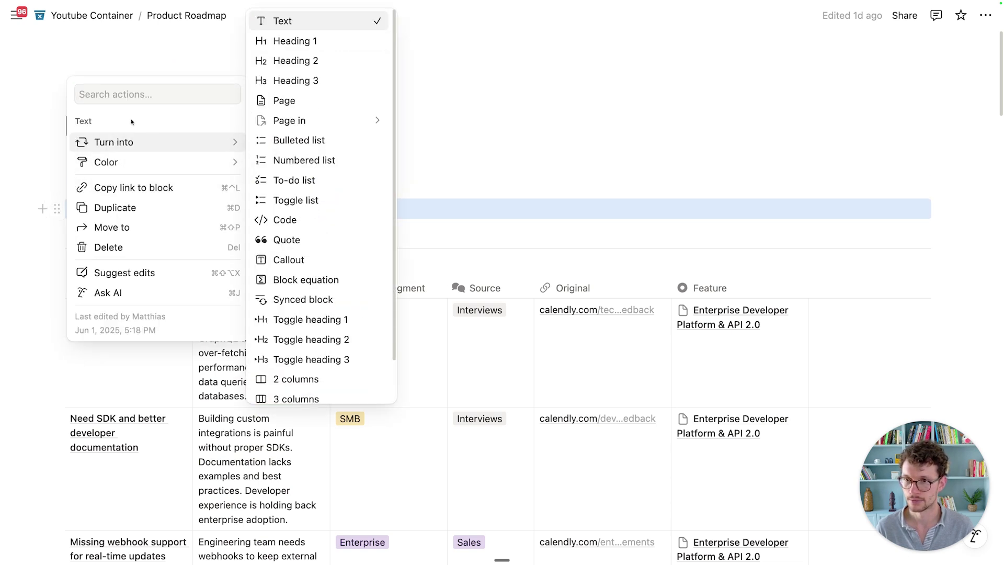
pyautogui.click(43, 90)
pyautogui.click(57, 234)
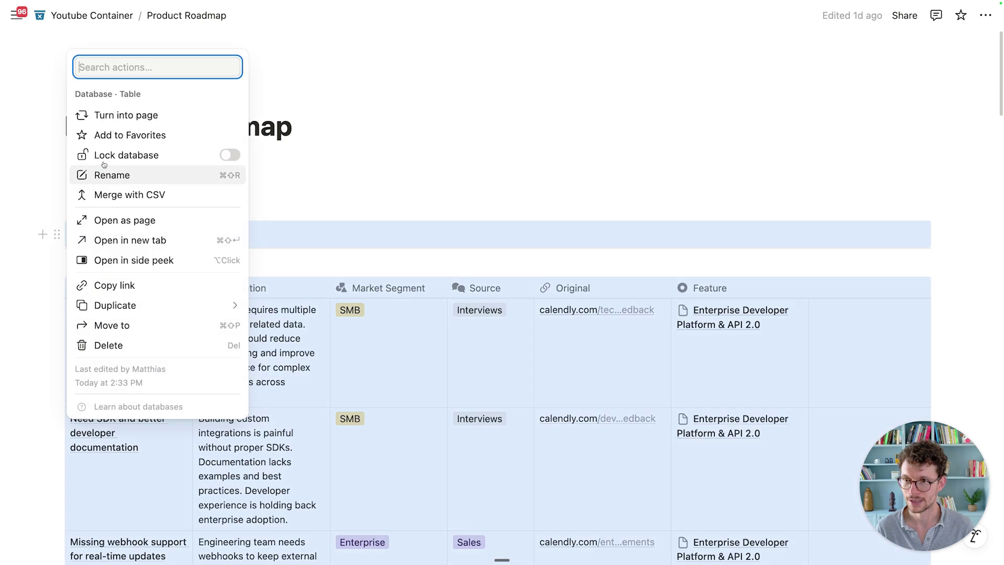
pyautogui.click(132, 124)
pyautogui.moveTo(57, 231); pyautogui.dragTo(82, 201)
# Give the databases blue icons: a target for Strategy, a ring for Product Roadmap and a speech bubble for Customer Feedback
pyautogui.click(74, 166)
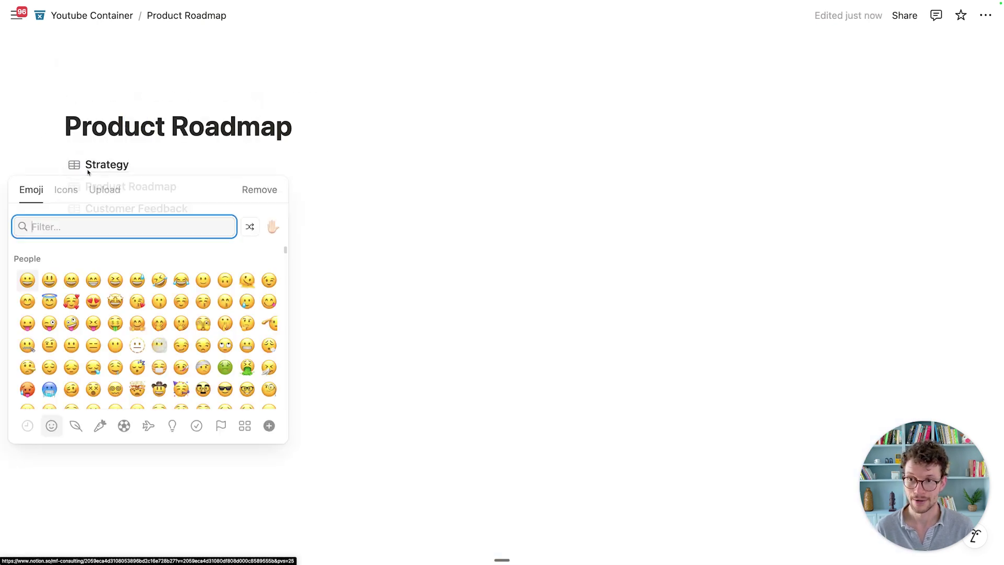
pyautogui.click(66, 190)
pyautogui.click(73, 280)
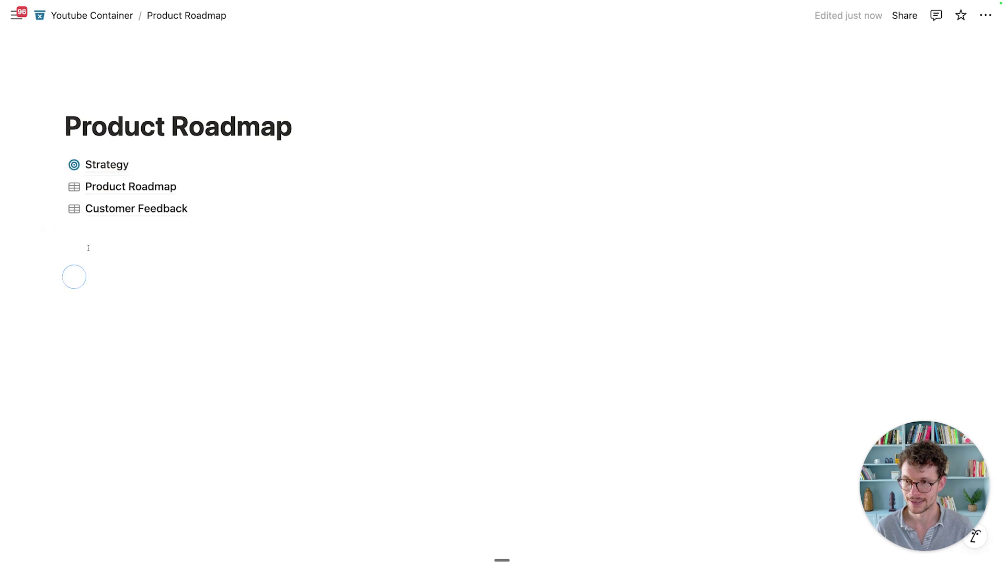
pyautogui.click(74, 187)
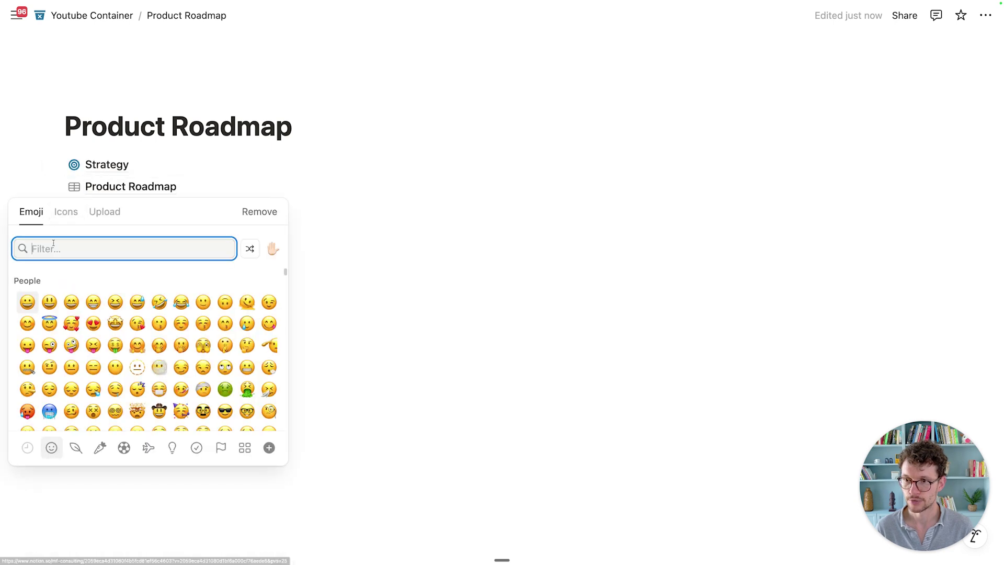
pyautogui.click(65, 211)
pyautogui.click(52, 302)
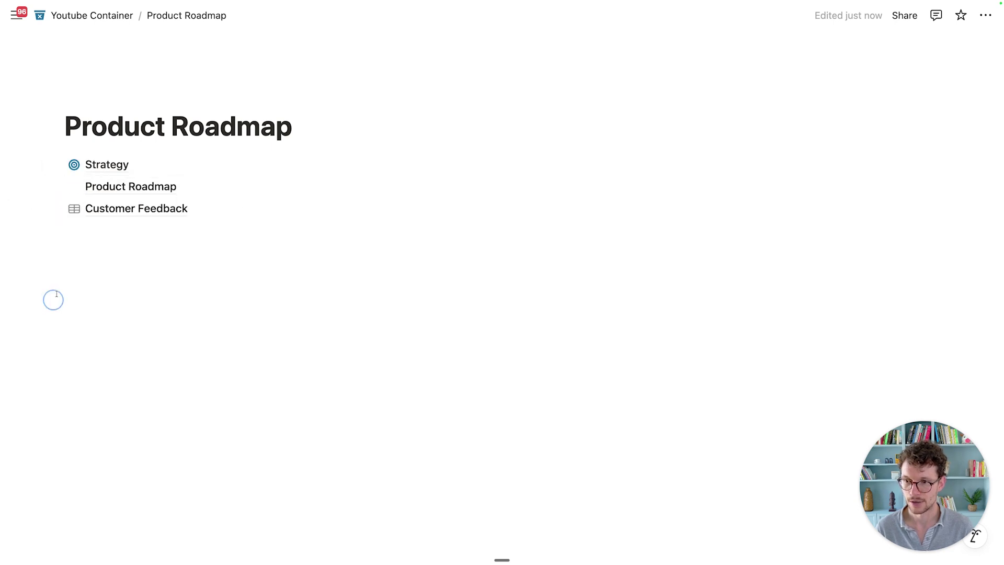
pyautogui.click(78, 211)
pyautogui.click(65, 234)
pyautogui.click(74, 323)
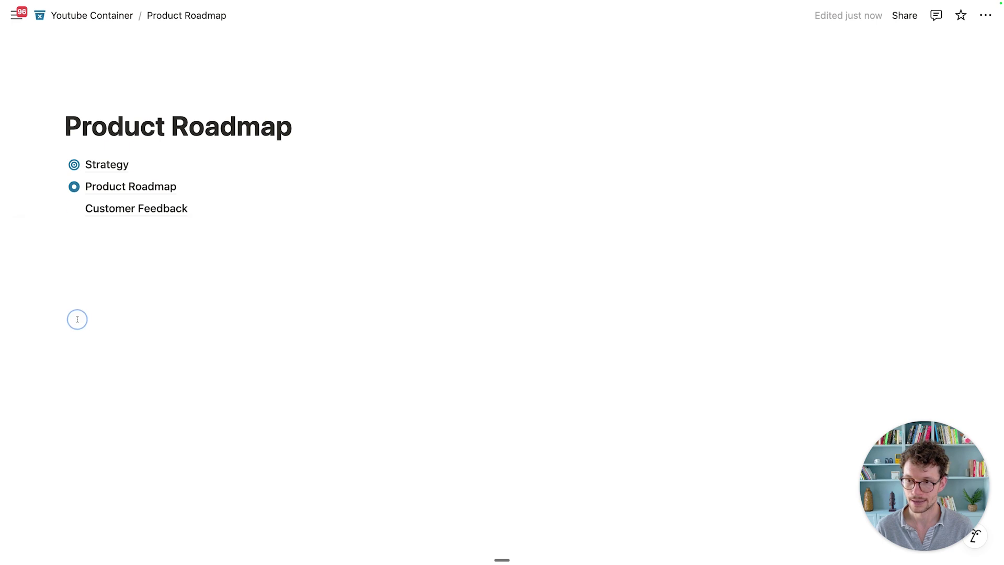
# Add blank lines below the page title and a toggle list with the bold label "Backend" above the databases
pyautogui.click(307, 127)
pyautogui.press('Return')
pyautogui.press('Return')
pyautogui.press('Return')
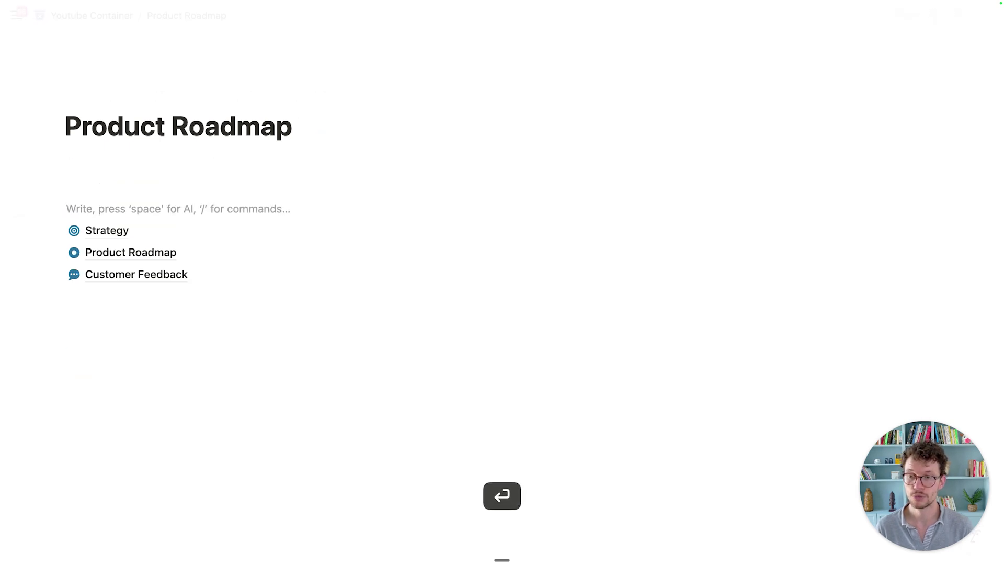
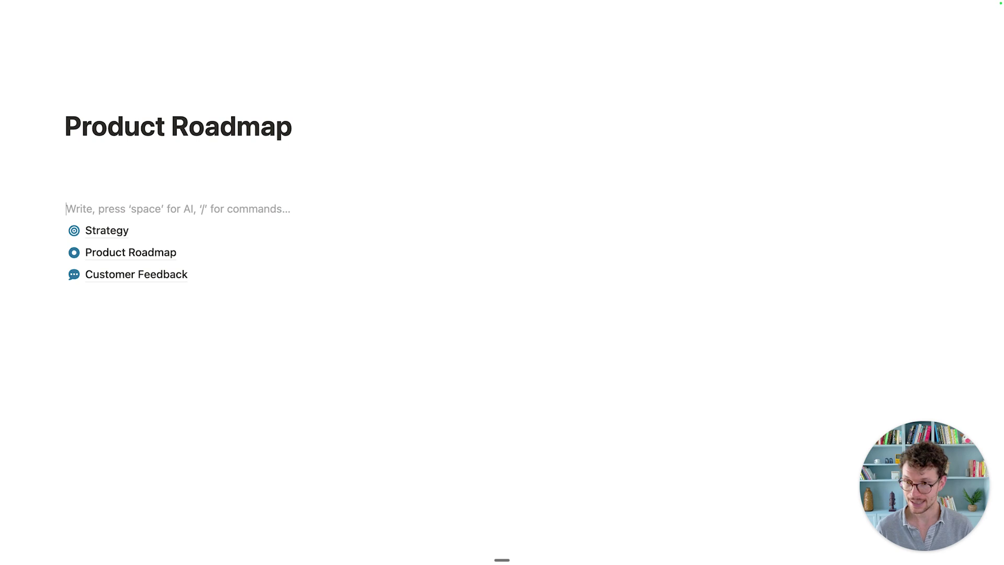
pyautogui.write('/tog')
pyautogui.press('Return')
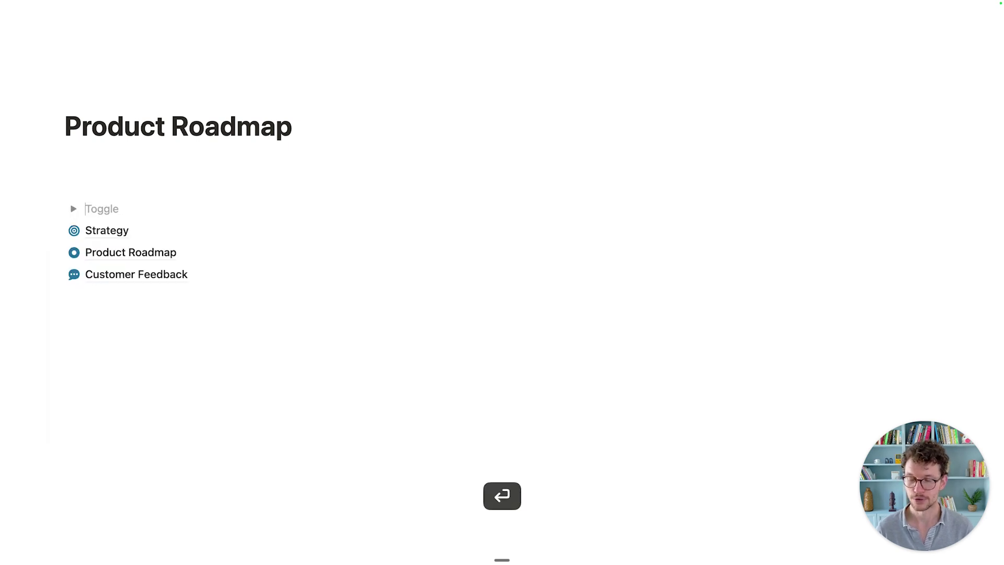
pyautogui.press('super+a')
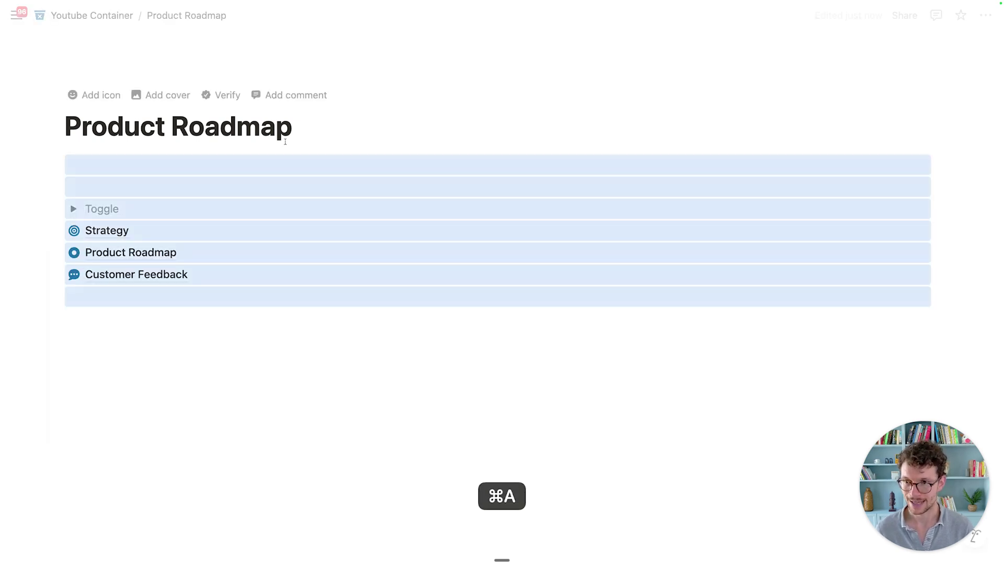
pyautogui.click(268, 206)
pyautogui.press('super+b')
pyautogui.write('Backend')
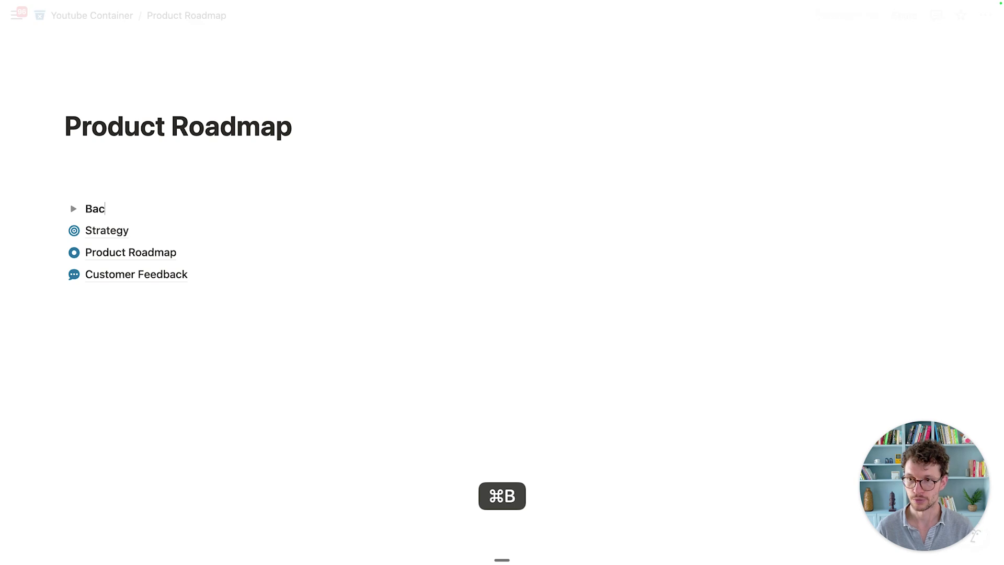
# Move the three databases into the Backend toggle and push it far down the page with blank lines
pyautogui.moveTo(95, 314); pyautogui.dragTo(87, 211)
pyautogui.click(87, 187)
pyautogui.press('Return')
pyautogui.press('Return')
pyautogui.press('Return')
pyautogui.press('Return')
pyautogui.press('Return')
pyautogui.press('Return')
pyautogui.press('Return')
pyautogui.press('Return')
pyautogui.press('Return')
pyautogui.press('Return')
pyautogui.press('Return')
pyautogui.press('Return')
pyautogui.press('Return')
pyautogui.press('Return')
pyautogui.press('Return')
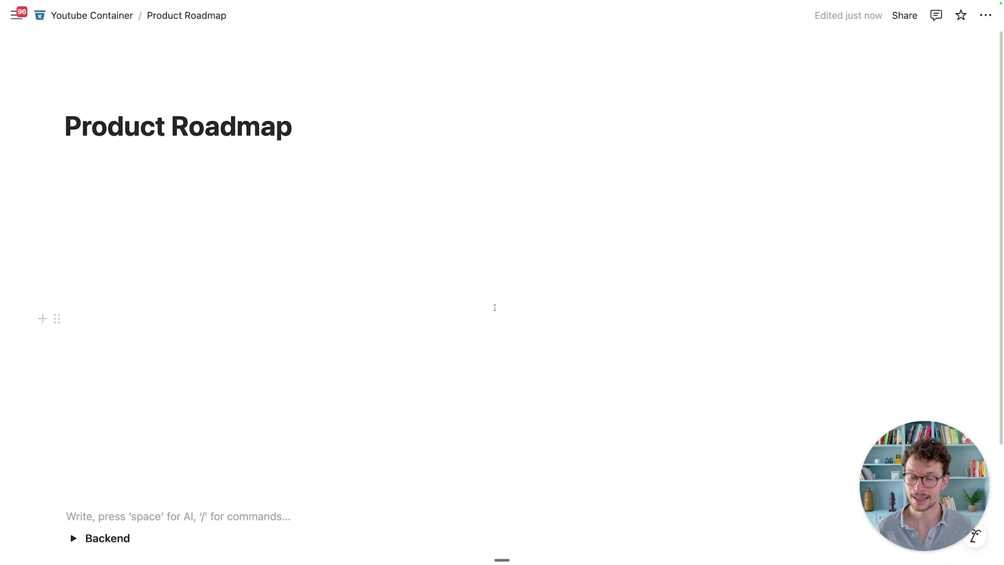
# Insert a linked view of the existing Product Roadmap database directly below the page title
pyautogui.click(294, 161)
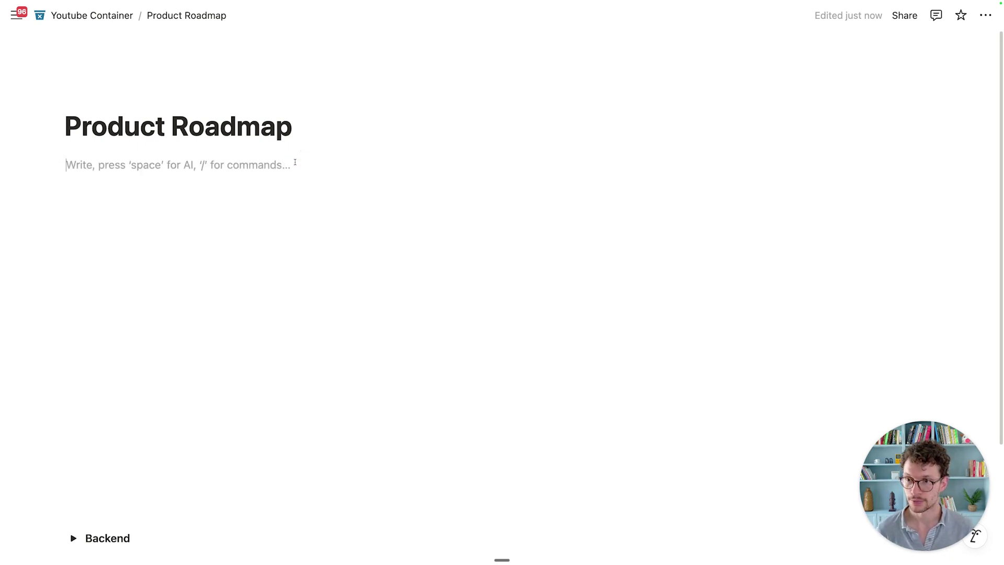
pyautogui.write('/create')
pyautogui.press('Return')
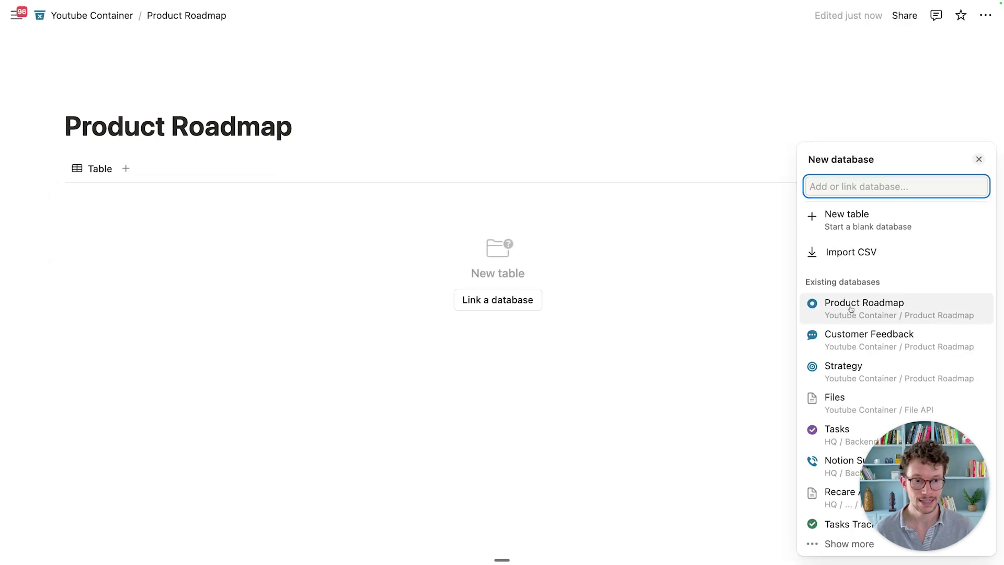
pyautogui.click(850, 308)
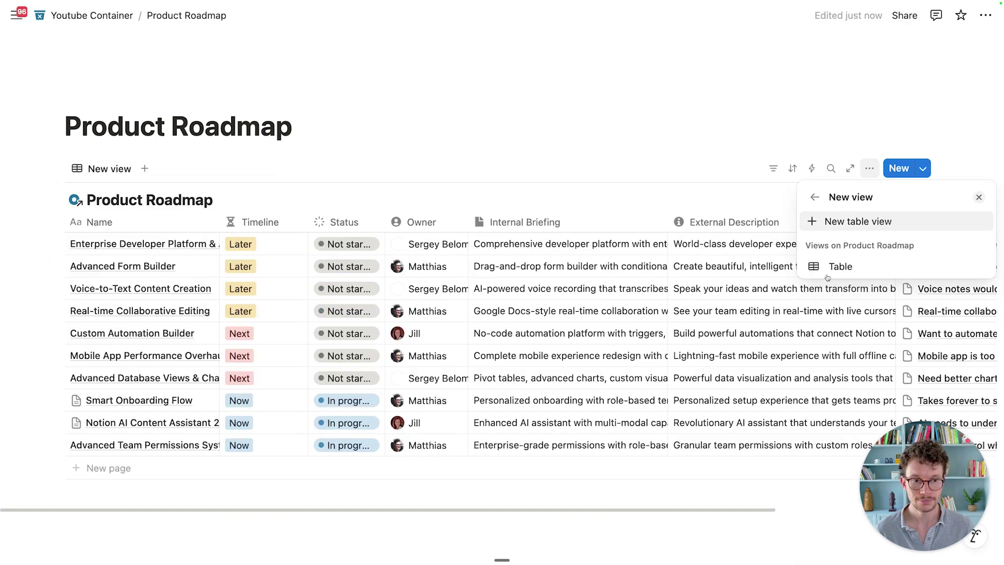
# Set up a new view for the linked Product Roadmap database using the Board layout
pyautogui.click(843, 267)
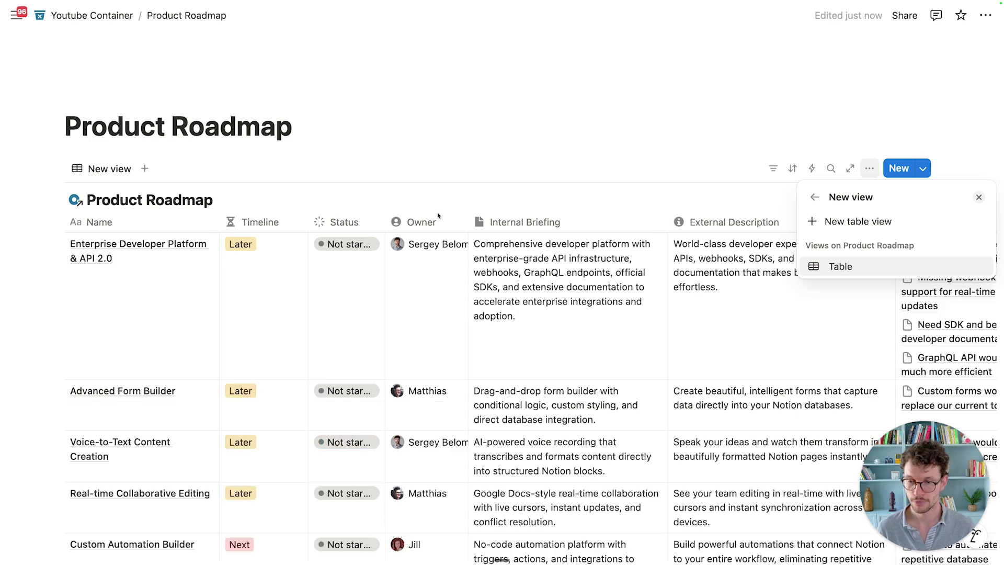
pyautogui.click(831, 221)
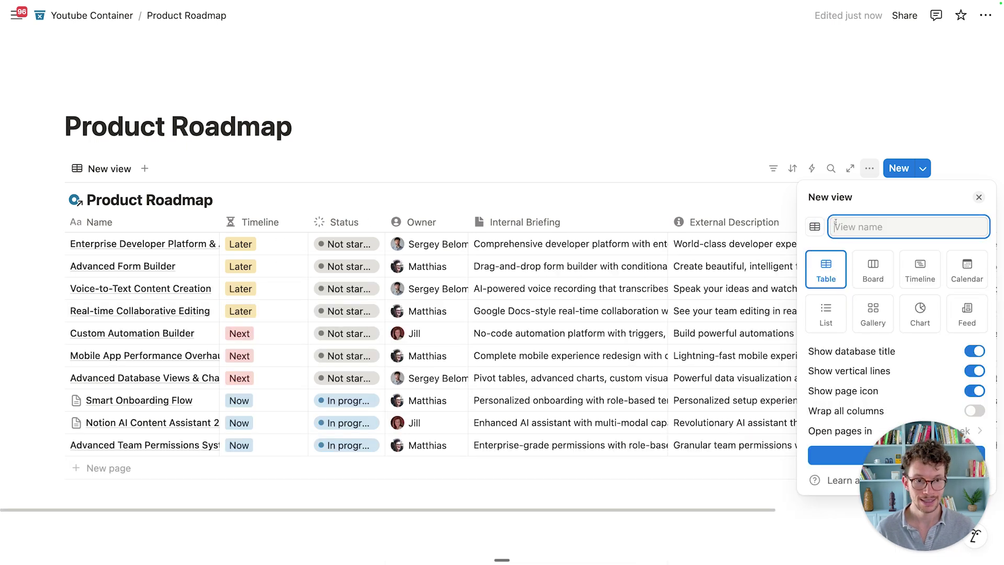
pyautogui.click(869, 268)
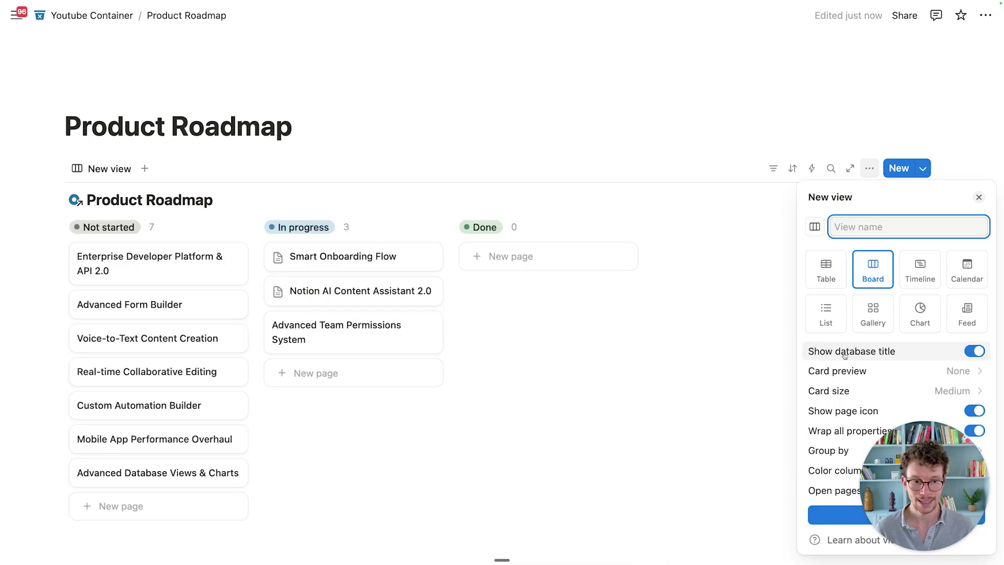
pyautogui.moveTo(896, 461); pyautogui.dragTo(51, 461)
pyautogui.click(889, 225)
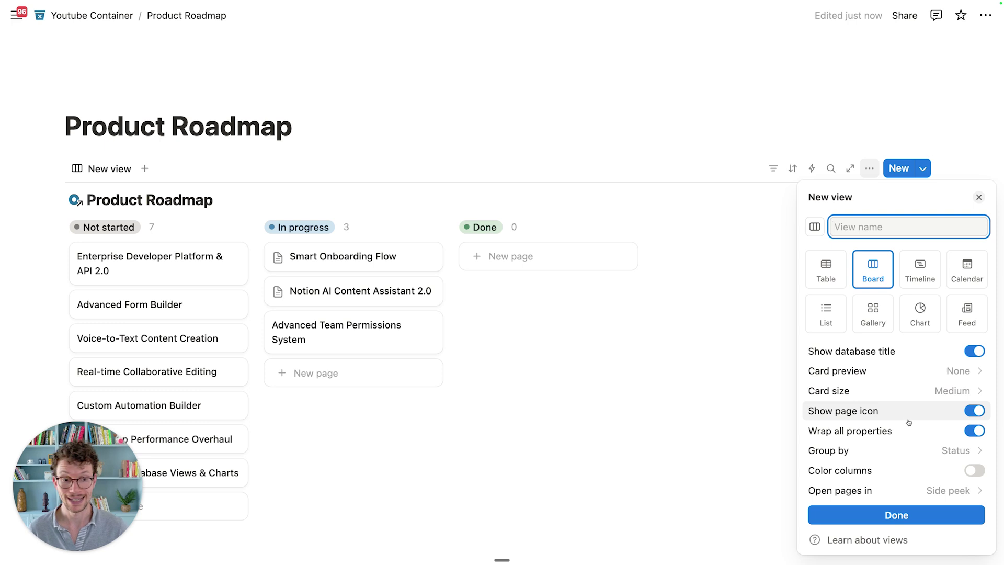
# Group the board by Timeline, order the groups Now, Next, Later, and turn on column colors
pyautogui.click(893, 454)
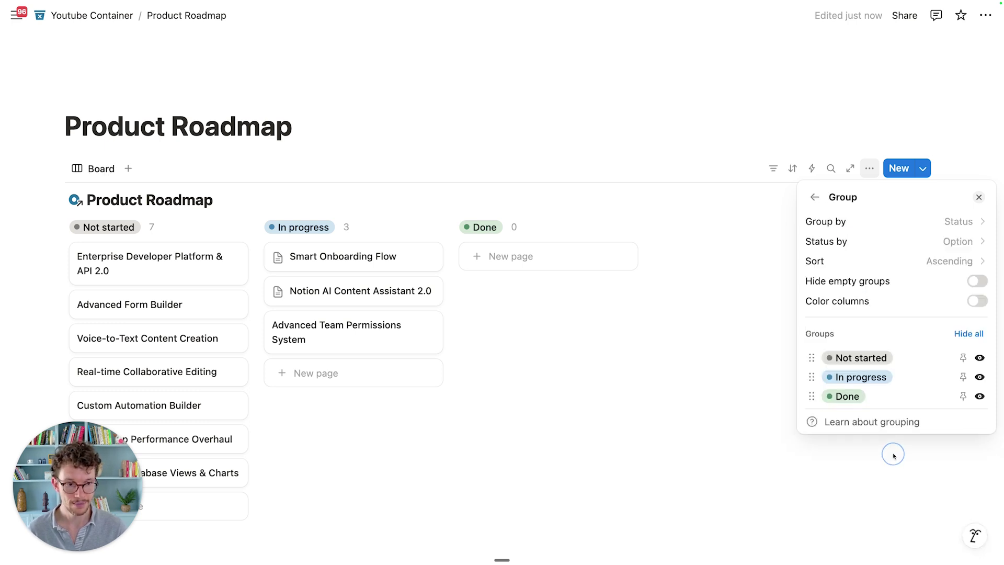
pyautogui.click(902, 222)
pyautogui.click(842, 392)
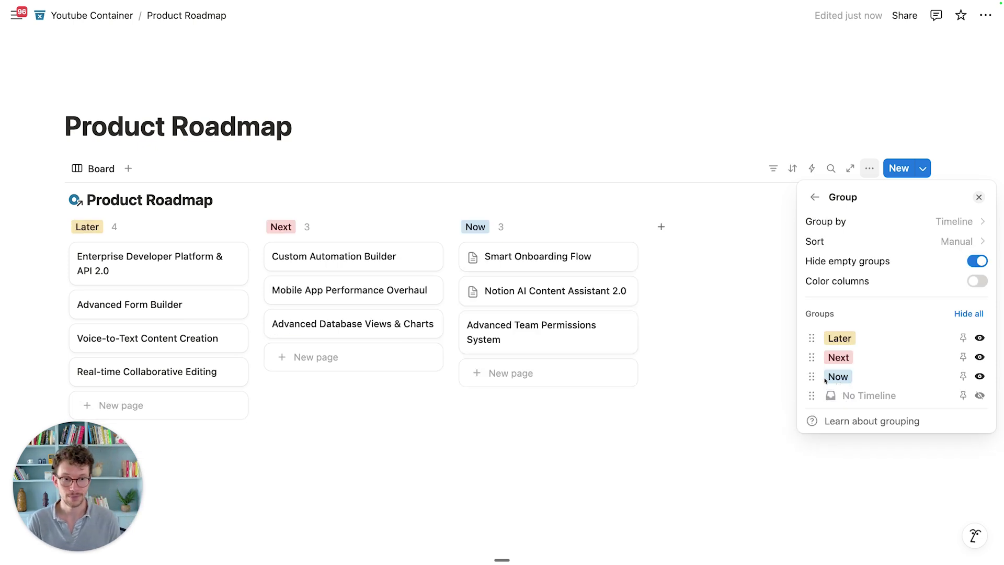
pyautogui.moveTo(810, 376); pyautogui.dragTo(811, 338)
pyautogui.moveTo(809, 373); pyautogui.dragTo(812, 357)
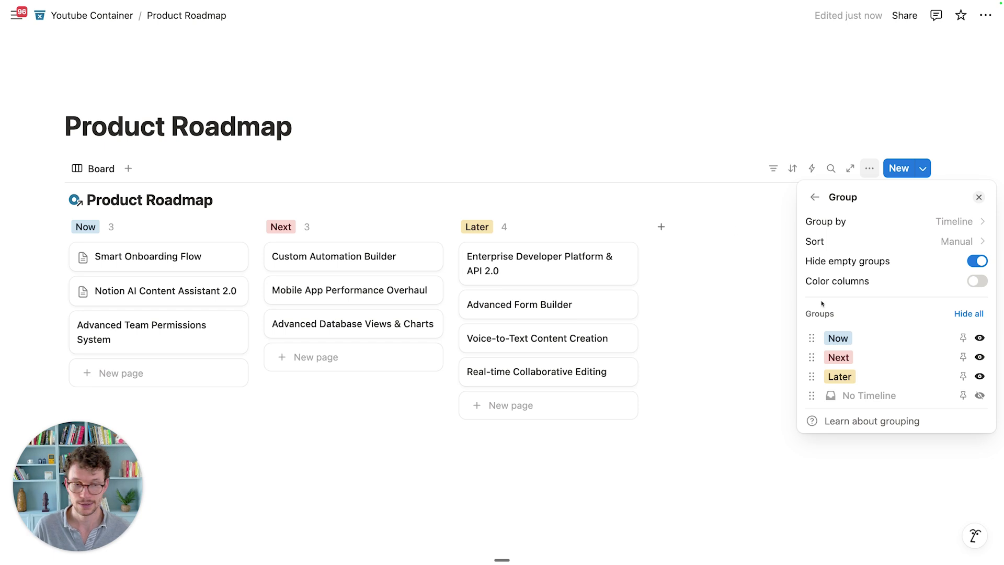
pyautogui.click(973, 282)
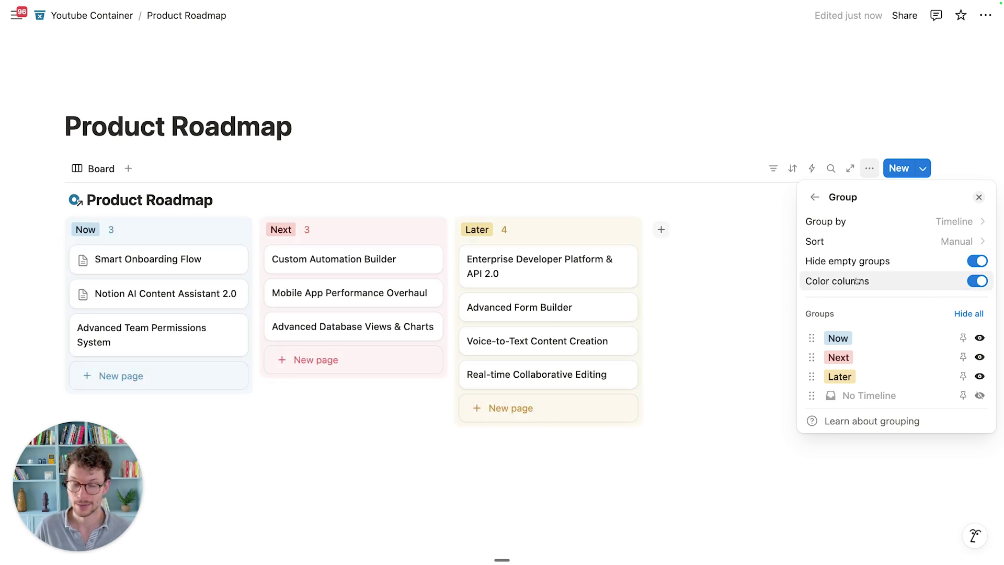
# Close the grouping settings and hide the database title on the linked Product Roadmap board
pyautogui.click(379, 165)
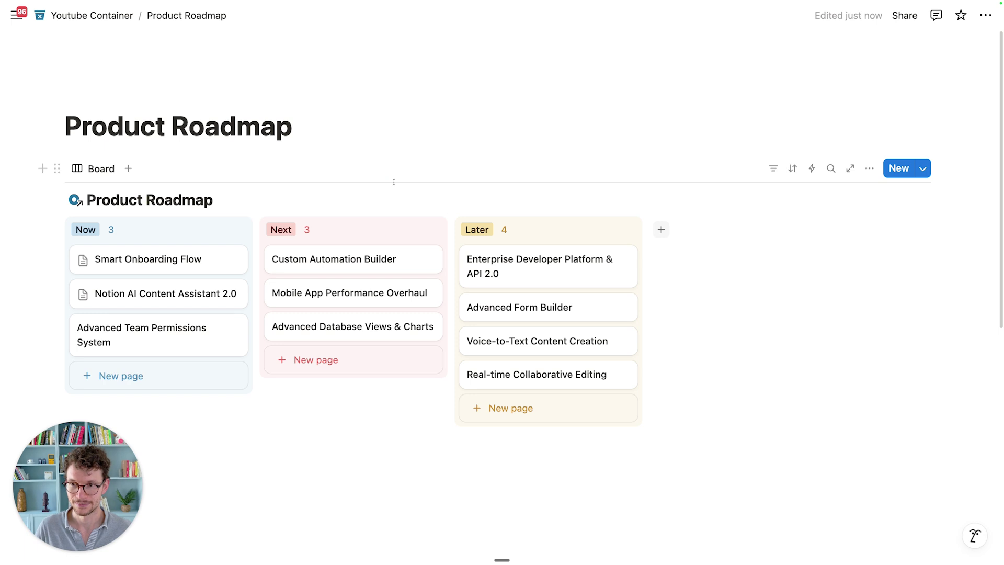
pyautogui.scroll(-1, 347, 411)
pyautogui.scroll(-1, 308, 293)
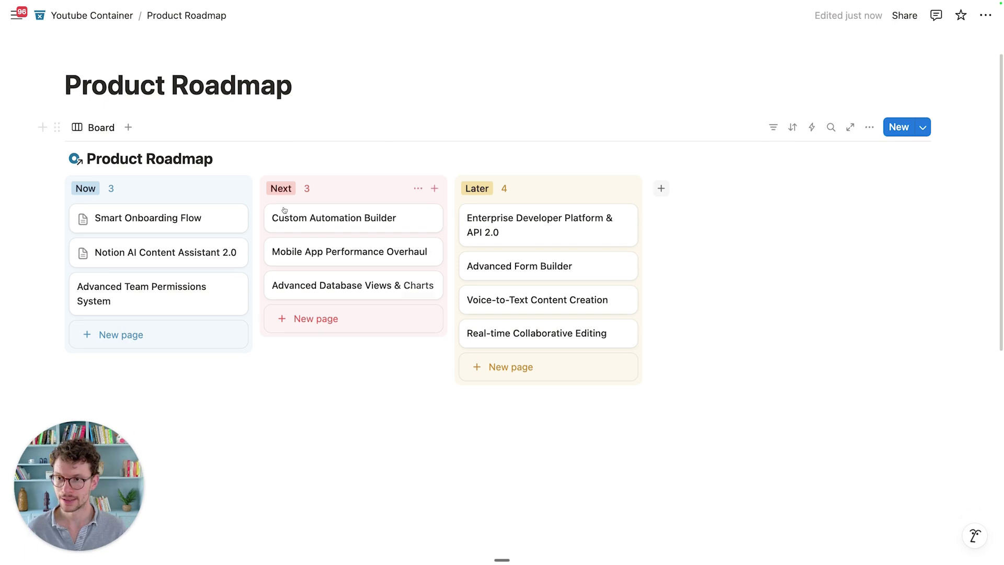
pyautogui.click(224, 171)
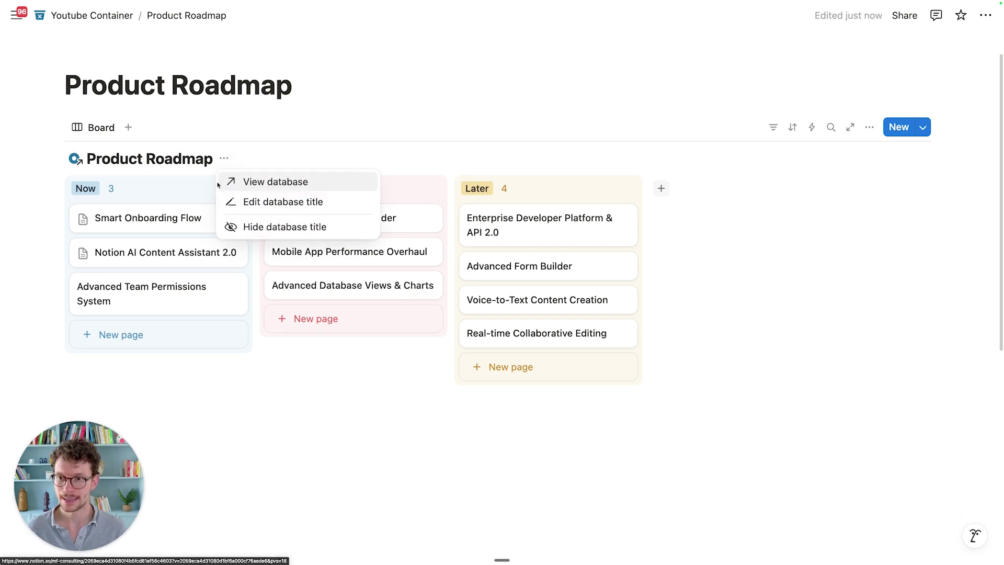
pyautogui.click(250, 224)
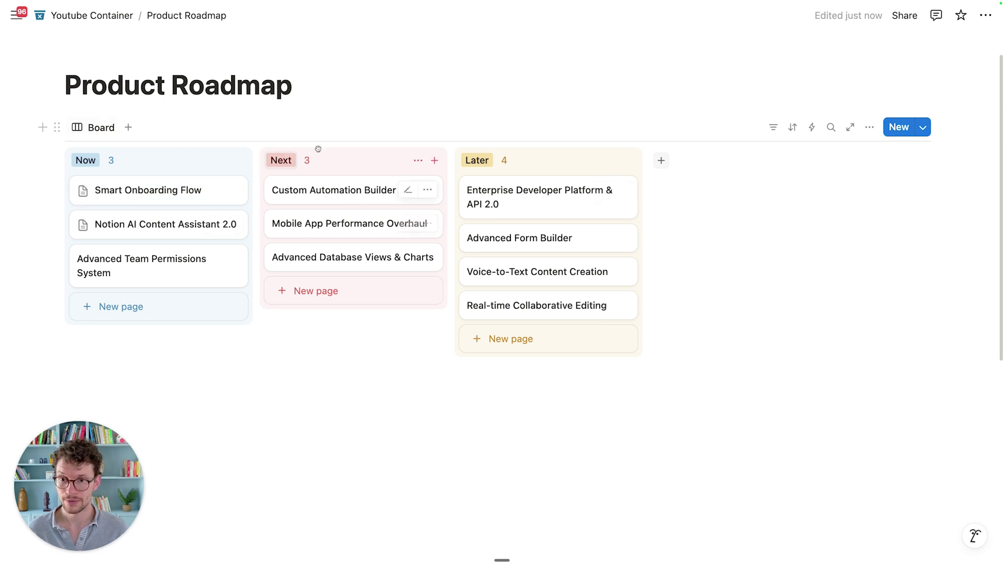
# Clear the board view's name so its tab shows only an icon, and set that icon to the ring symbol
pyautogui.click(101, 129)
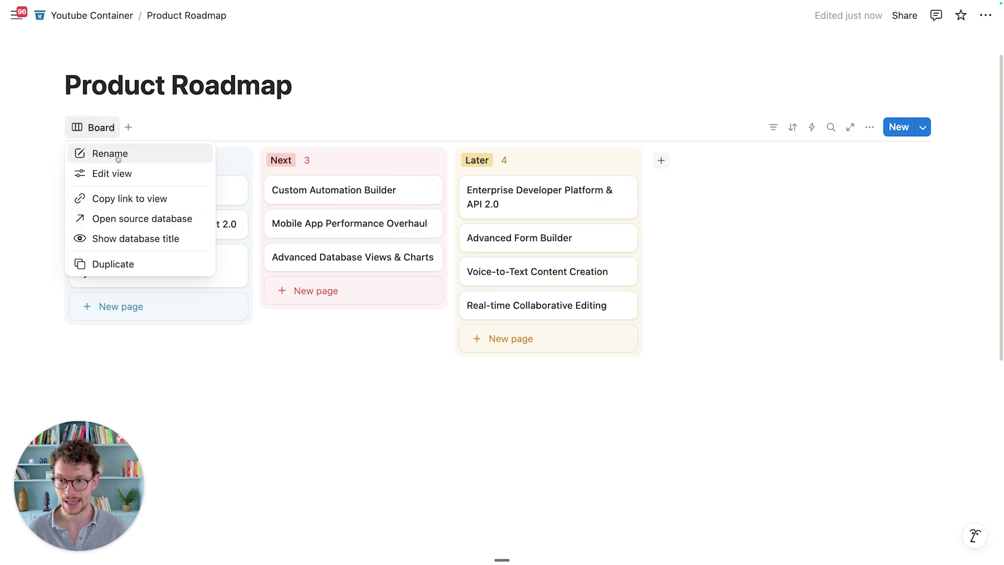
pyautogui.click(121, 160)
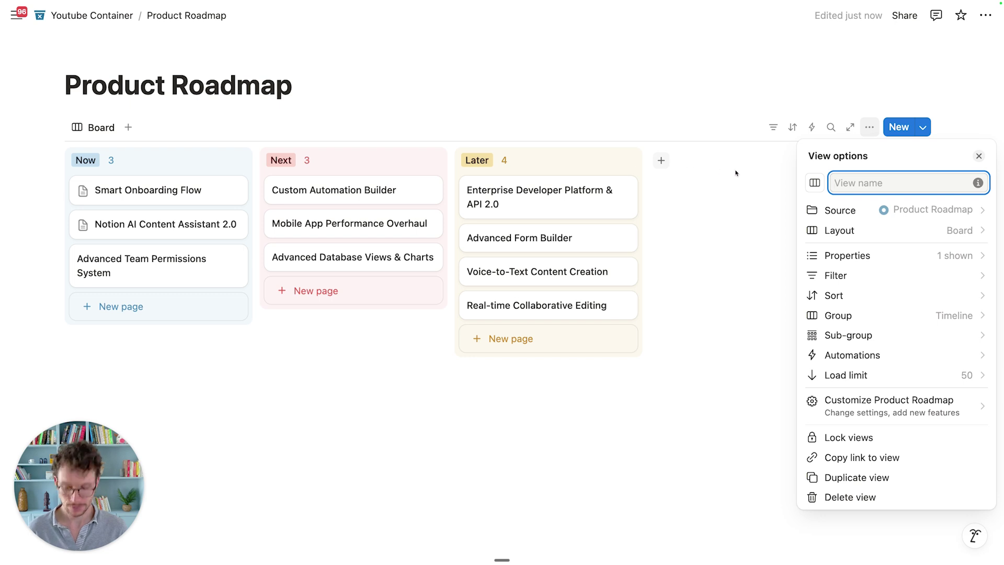
pyautogui.press('Return')
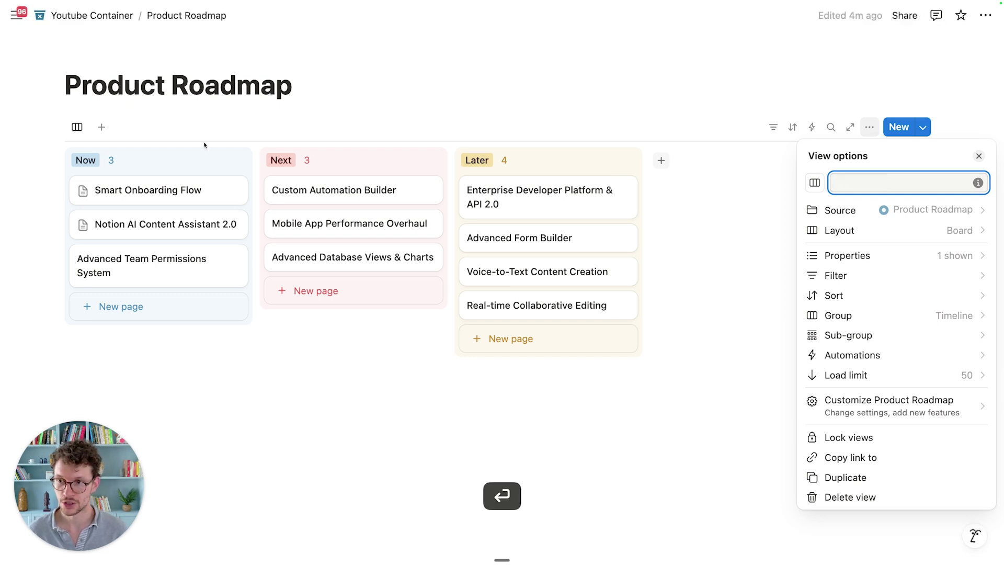
pyautogui.click(808, 184)
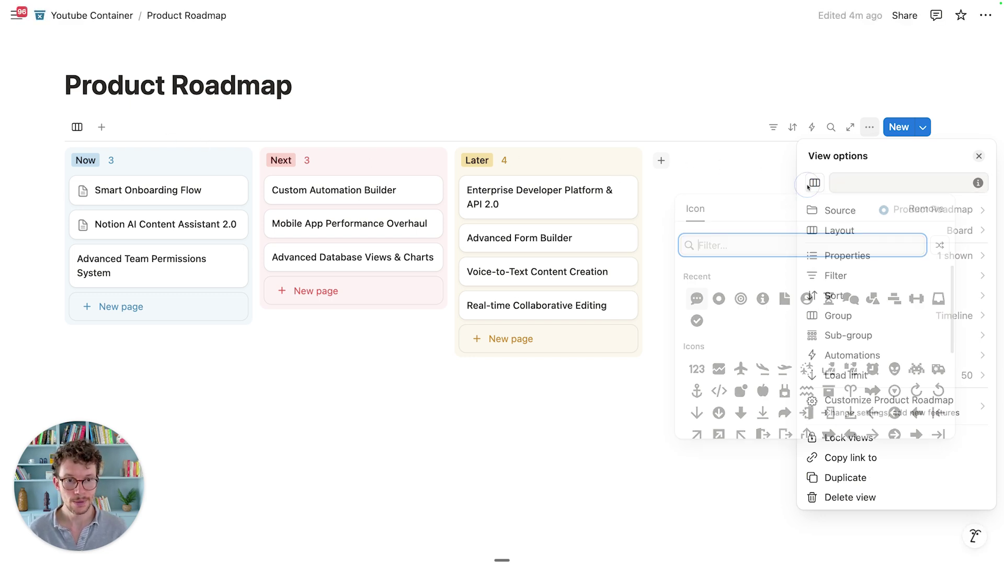
pyautogui.click(719, 297)
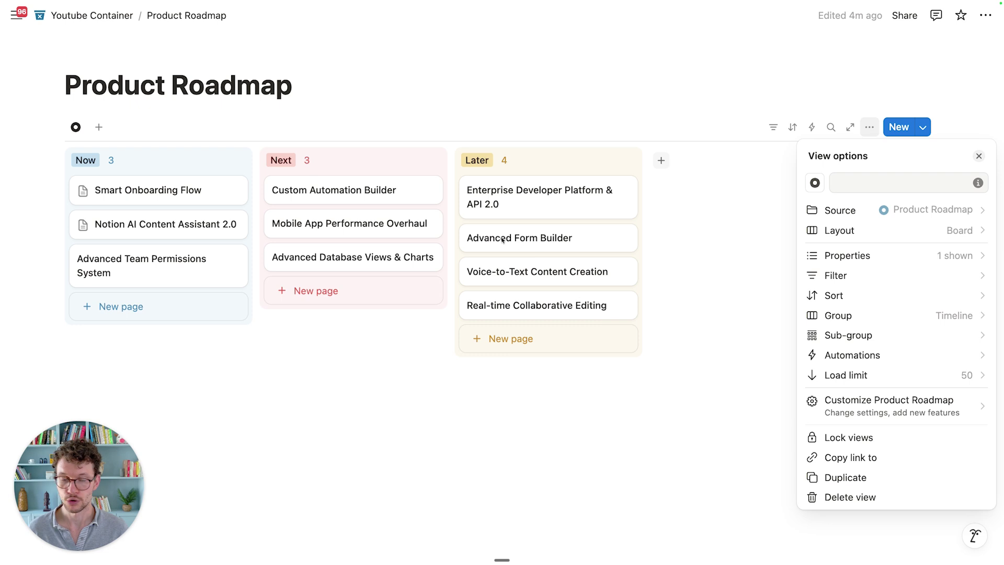
pyautogui.click(695, 250)
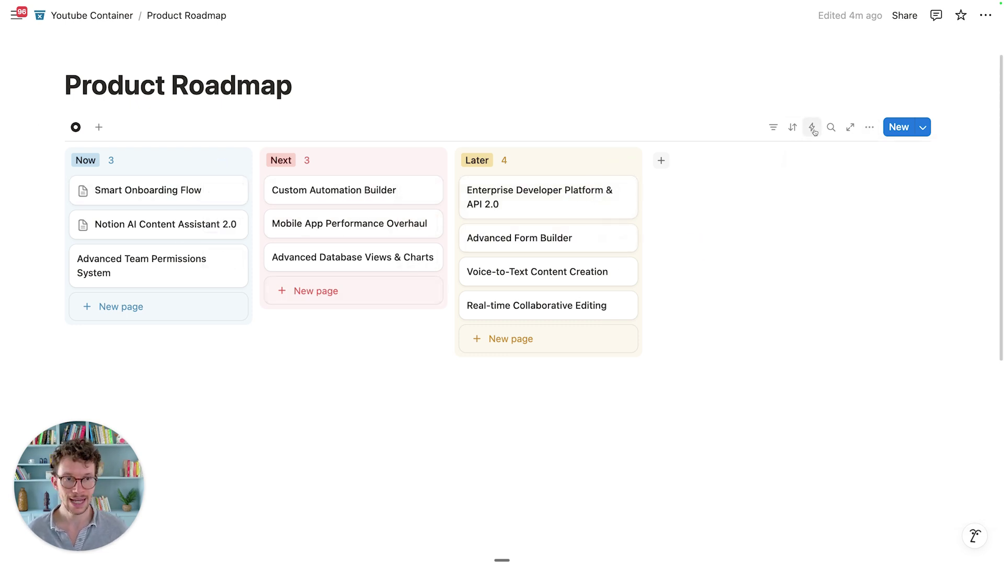
# Show the Owner and Strategy properties on the roadmap board's cards
pyautogui.click(868, 128)
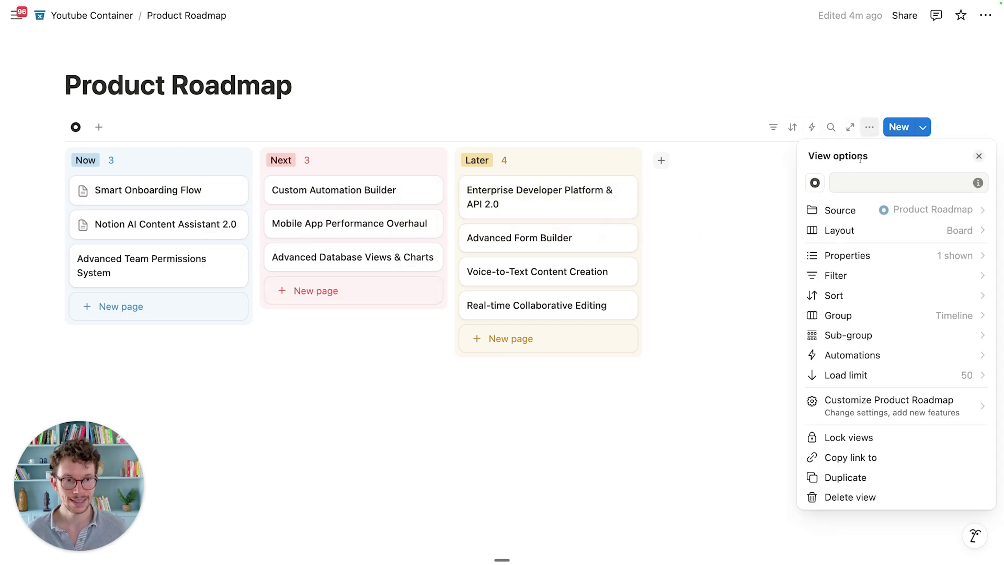
pyautogui.click(851, 254)
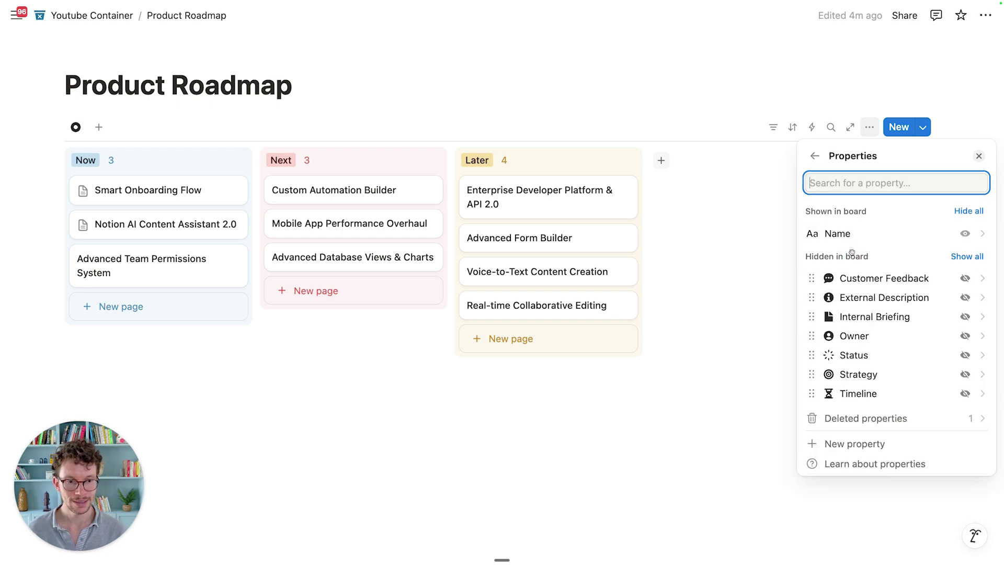
pyautogui.click(965, 336)
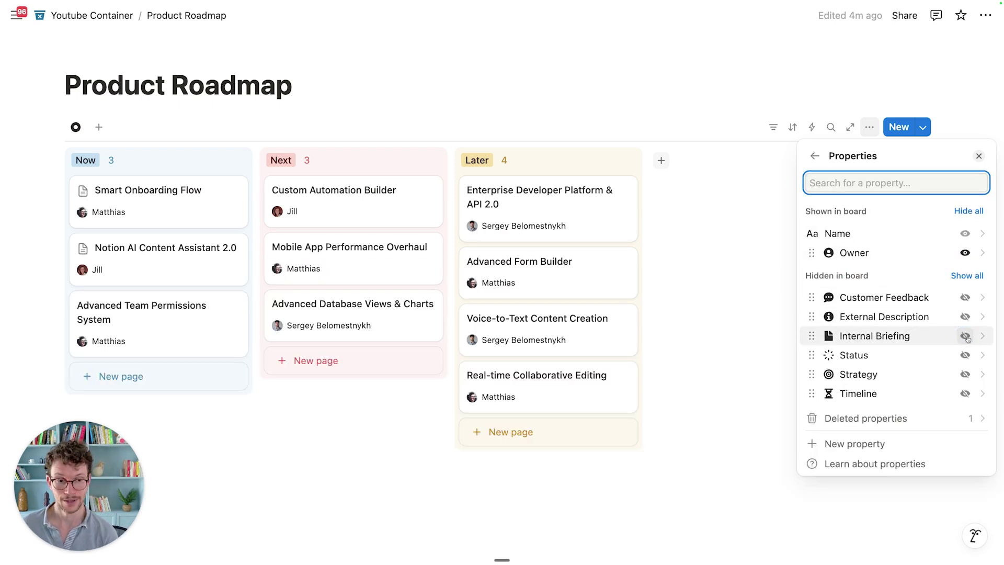
pyautogui.click(966, 374)
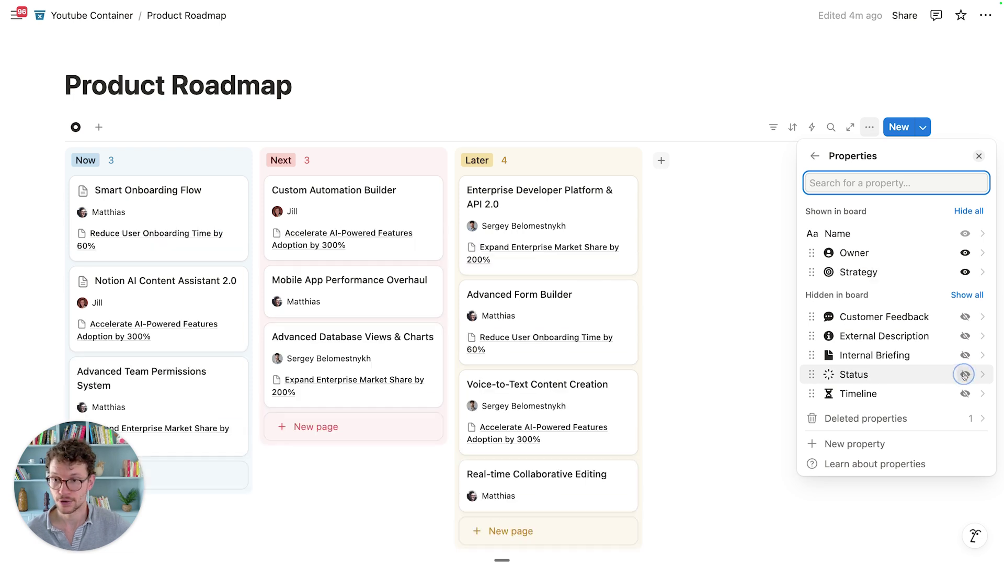
pyautogui.click(673, 269)
# Open the Smart Onboarding Flow card and review its Customer Feedback, Key Information and page content, then close it
pyautogui.scroll(-2, 670, 265)
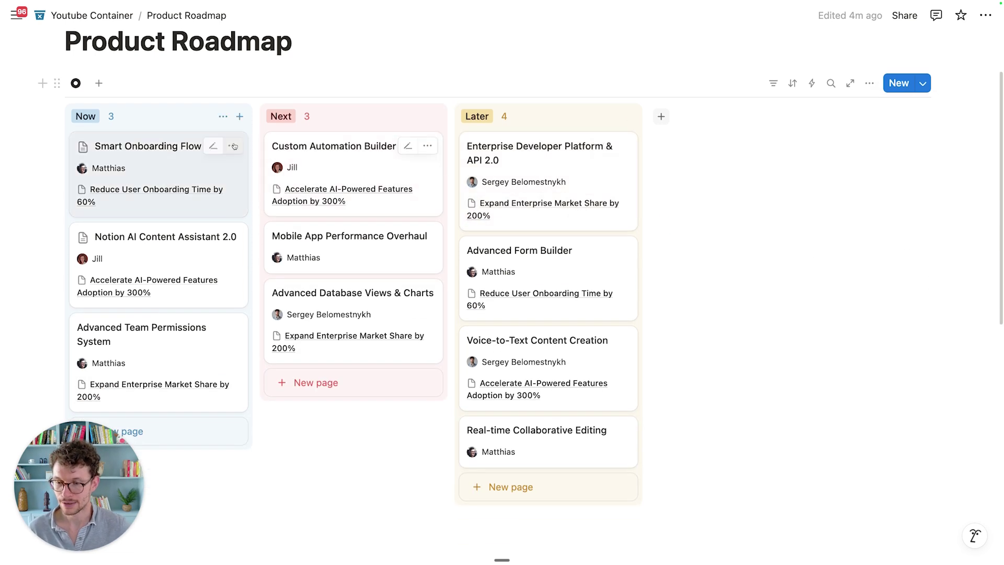
pyautogui.scroll(-2, 285, 185)
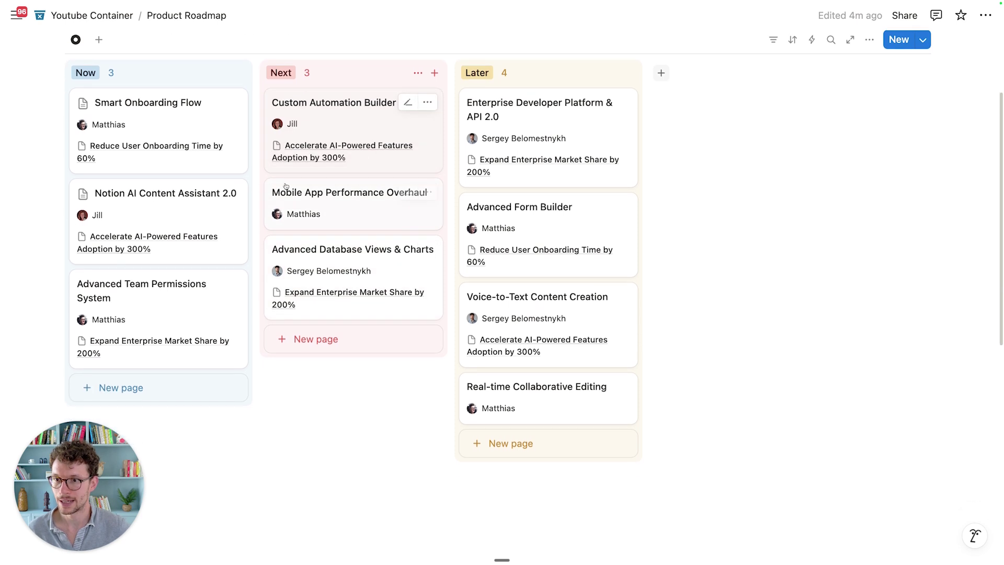
pyautogui.click(162, 99)
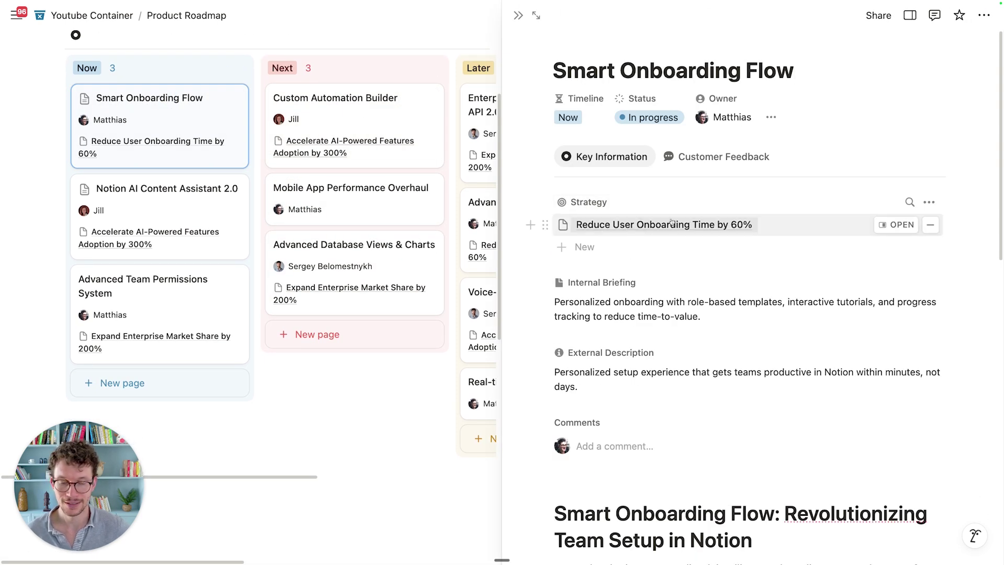
pyautogui.click(701, 157)
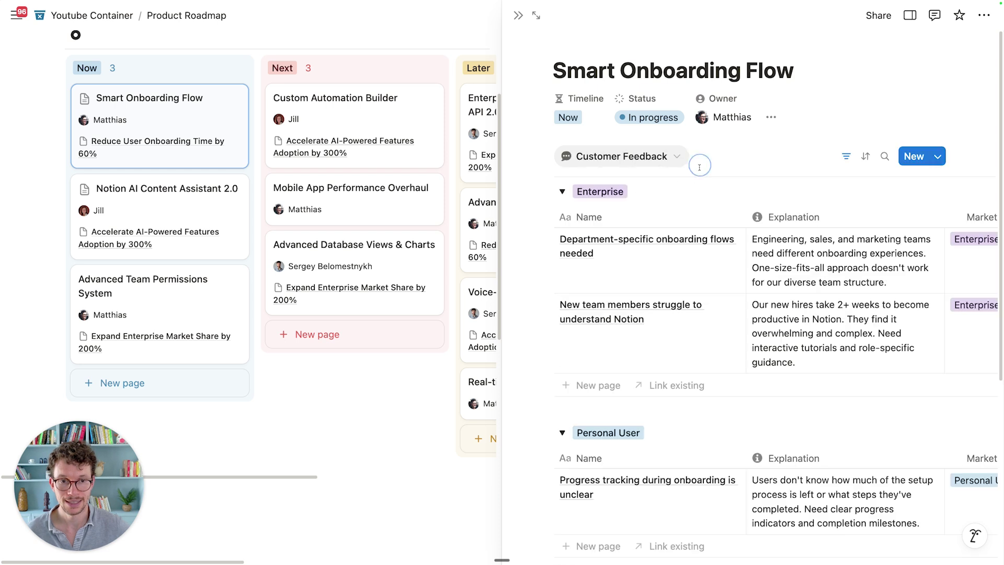
pyautogui.scroll(-4, 677, 242)
pyautogui.scroll(4, 678, 242)
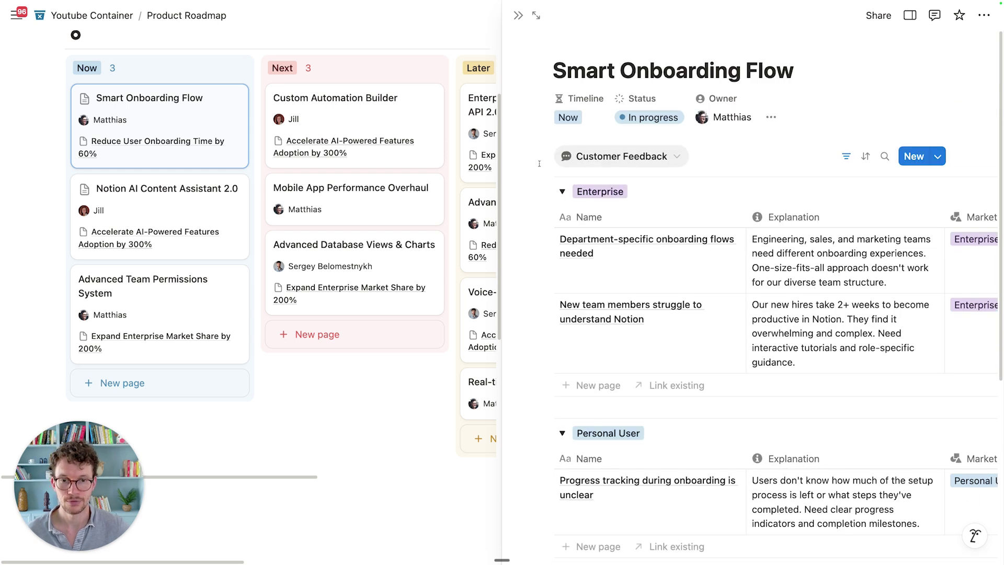
pyautogui.click(591, 158)
pyautogui.click(604, 215)
pyautogui.scroll(-5, 627, 199)
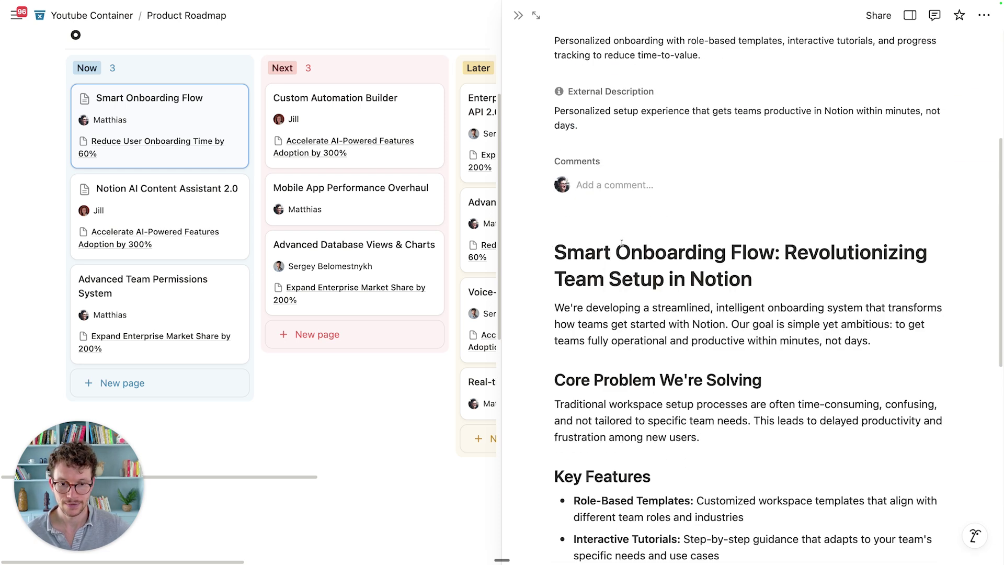
pyautogui.moveTo(630, 186); pyautogui.dragTo(748, 440)
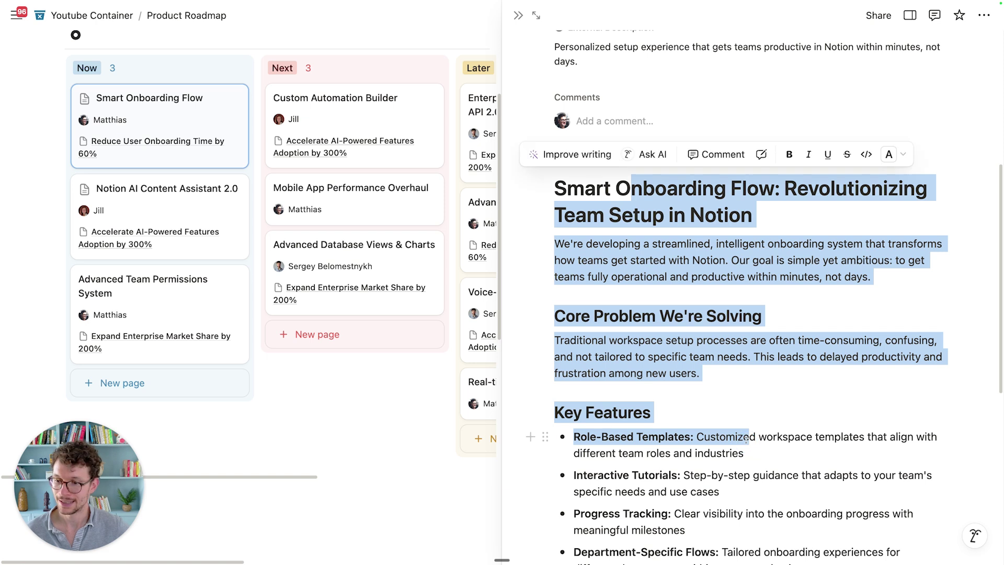
pyautogui.scroll(-1, 705, 391)
pyautogui.scroll(6, 705, 391)
pyautogui.scroll(1, 704, 391)
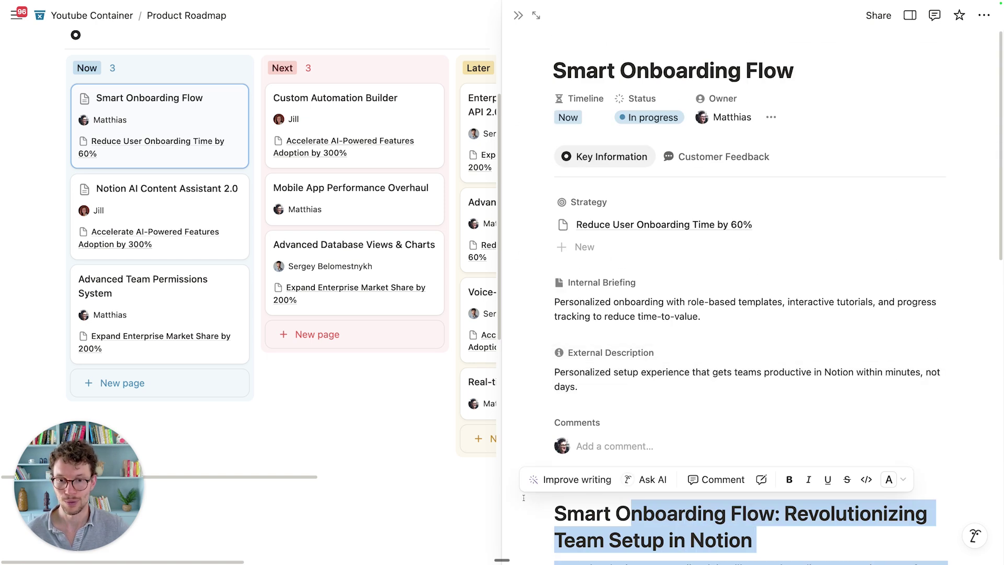
pyautogui.click(485, 525)
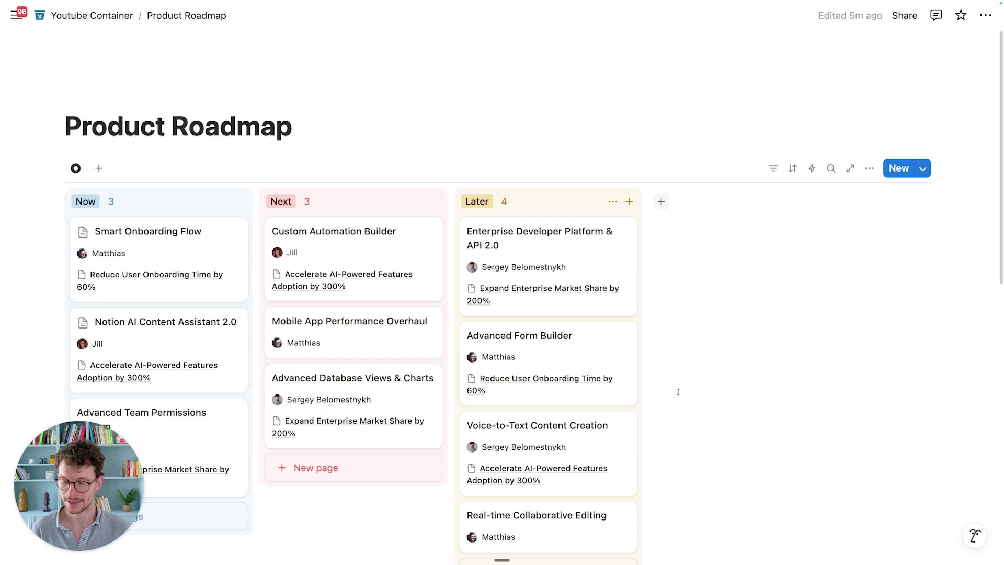
# Add a Heading 2 reading "Customer Feedback" below the roadmap board
pyautogui.scroll(-5, 678, 392)
pyautogui.click(374, 275)
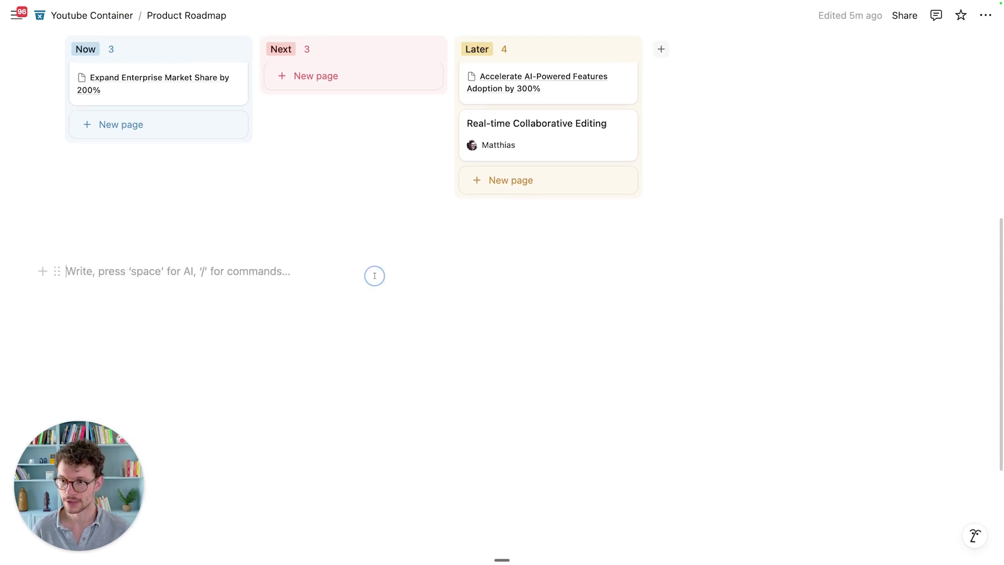
pyautogui.write('/h2')
pyautogui.press('Return')
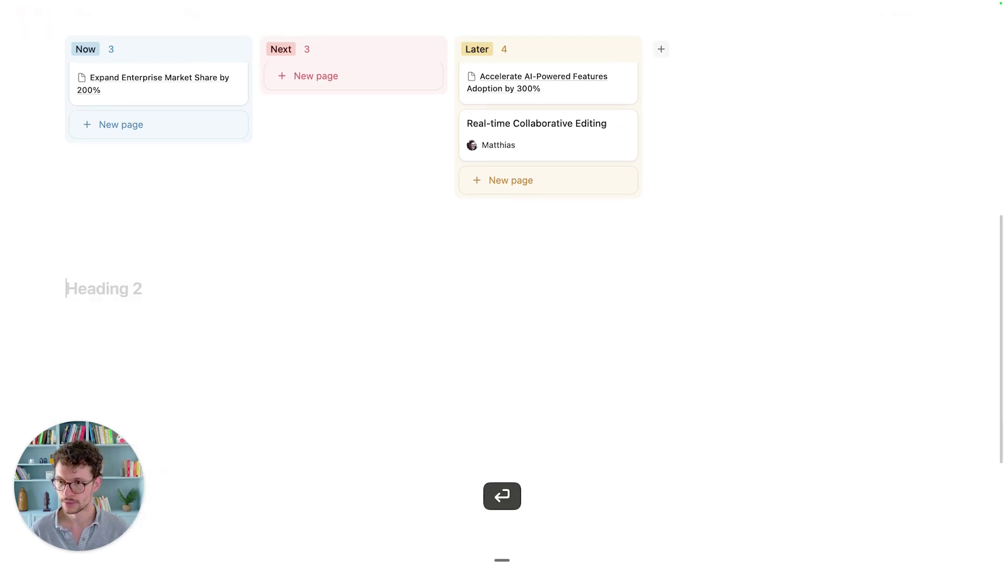
pyautogui.write('Cus')
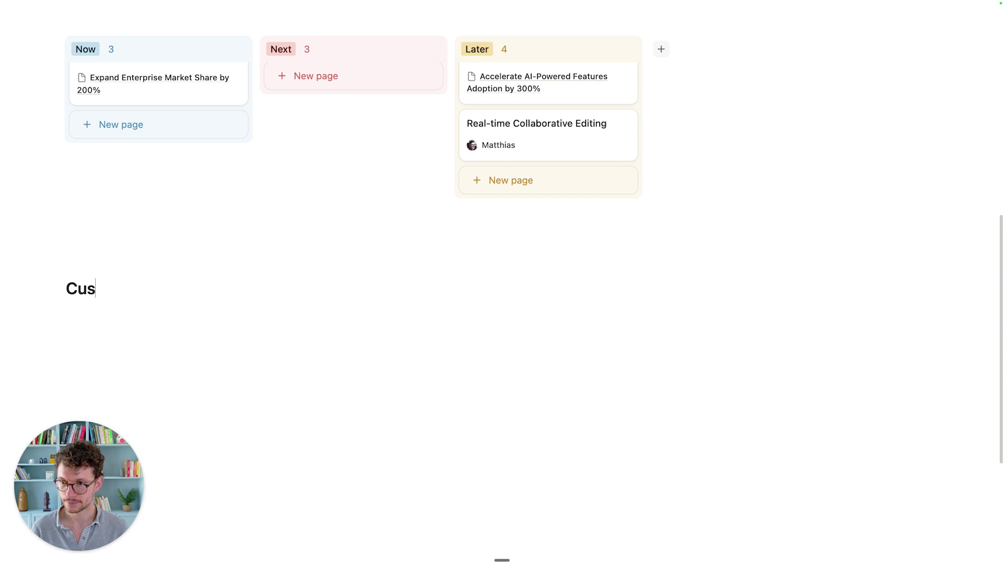
pyautogui.write('tomer Feedback')
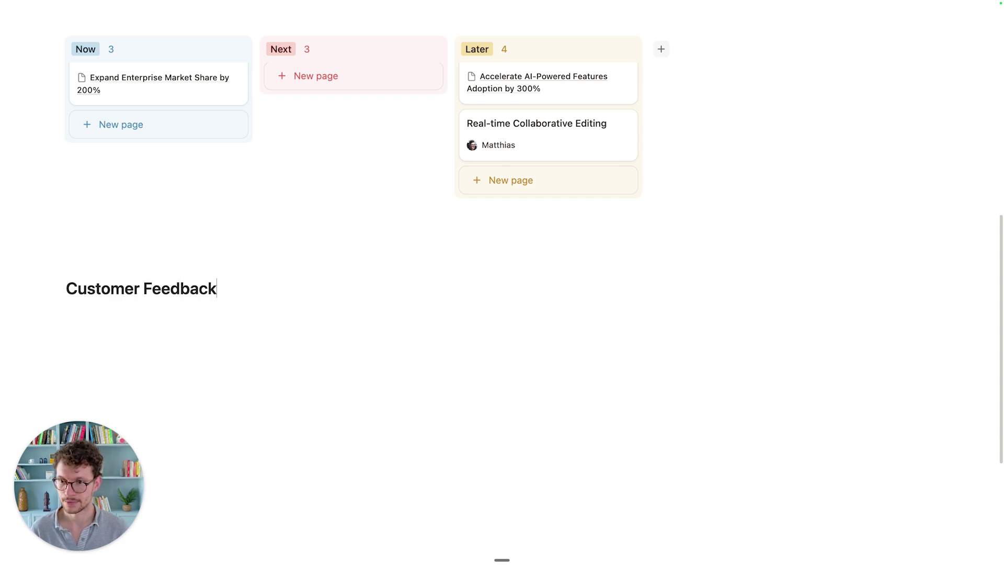
# Insert a linked view of the existing Customer Feedback database under the heading, using a new table view
pyautogui.press('Return')
pyautogui.write('/create')
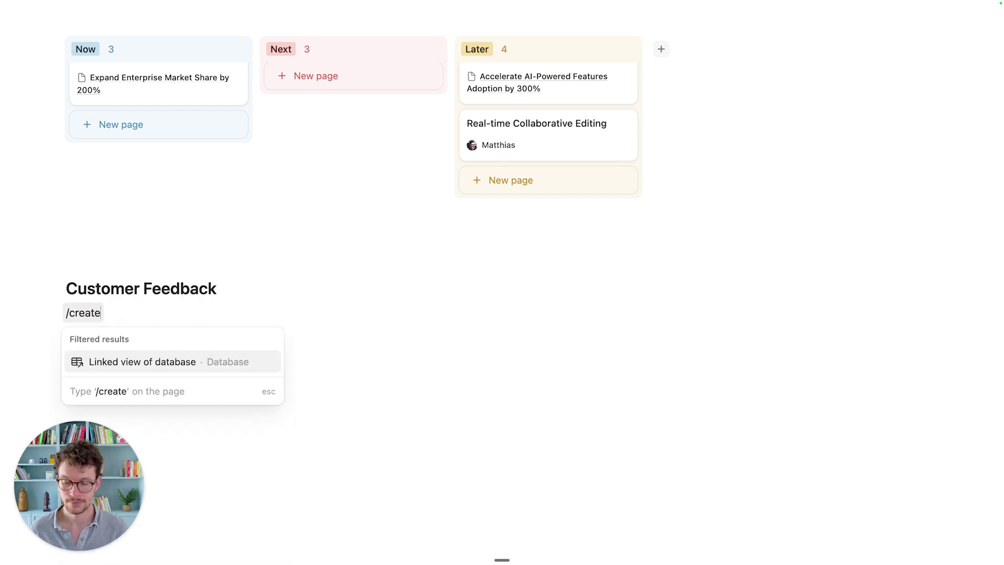
pyautogui.press('Return')
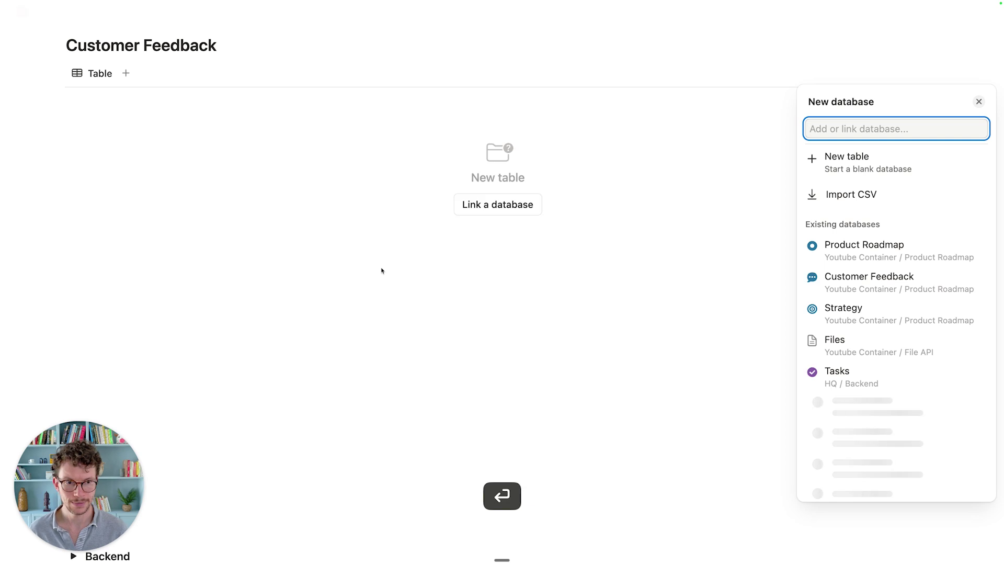
pyautogui.click(854, 282)
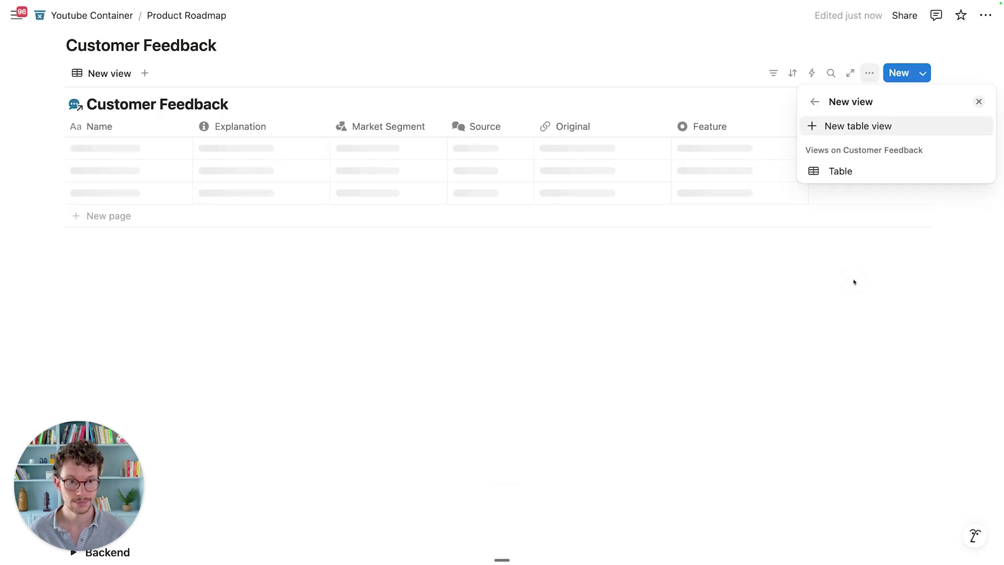
pyautogui.click(848, 127)
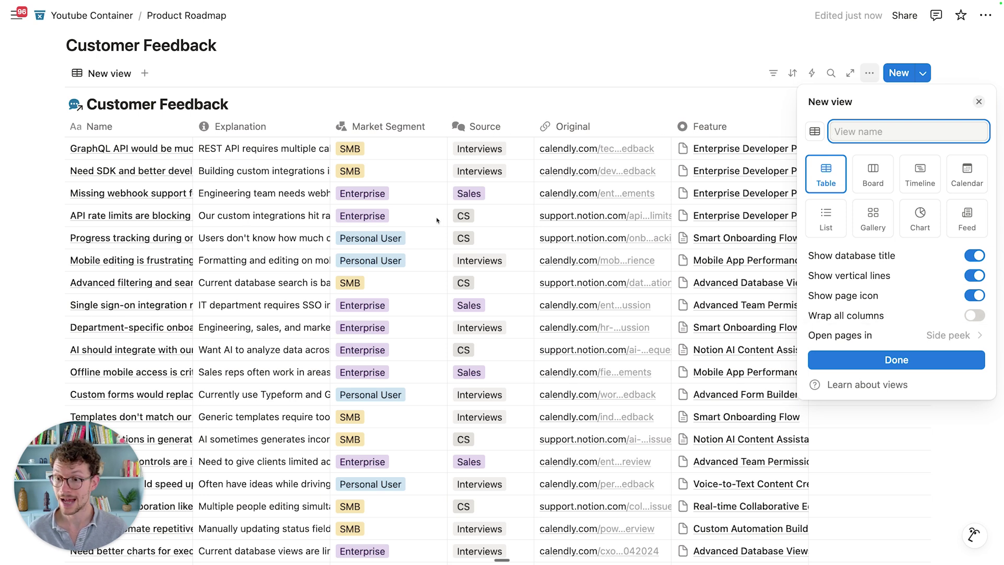
# Hide the Customer Feedback view's database title, name the view "Most Recent", and give it the hourglass icon
pyautogui.click(976, 256)
pyautogui.click(882, 132)
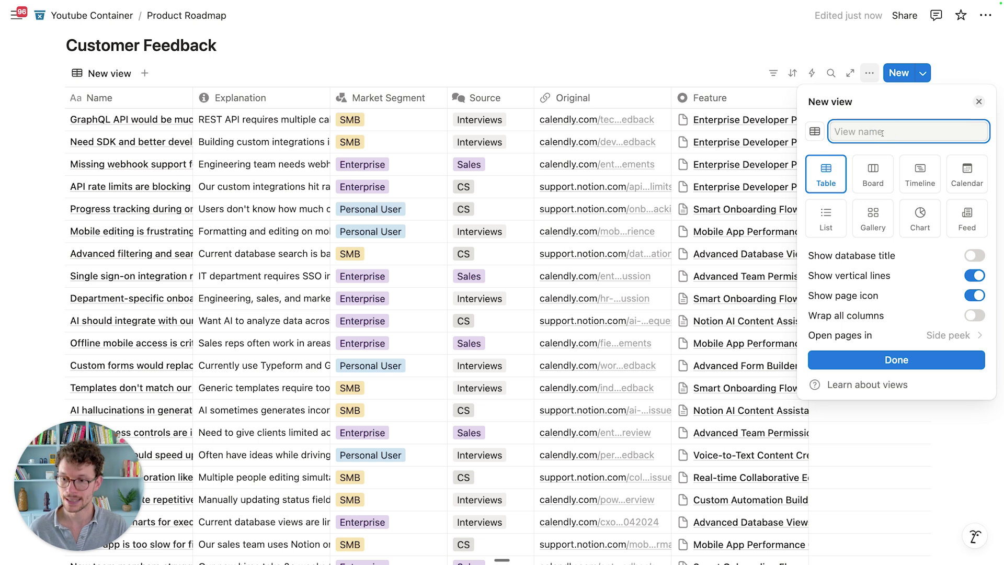
pyautogui.write('Most Recent')
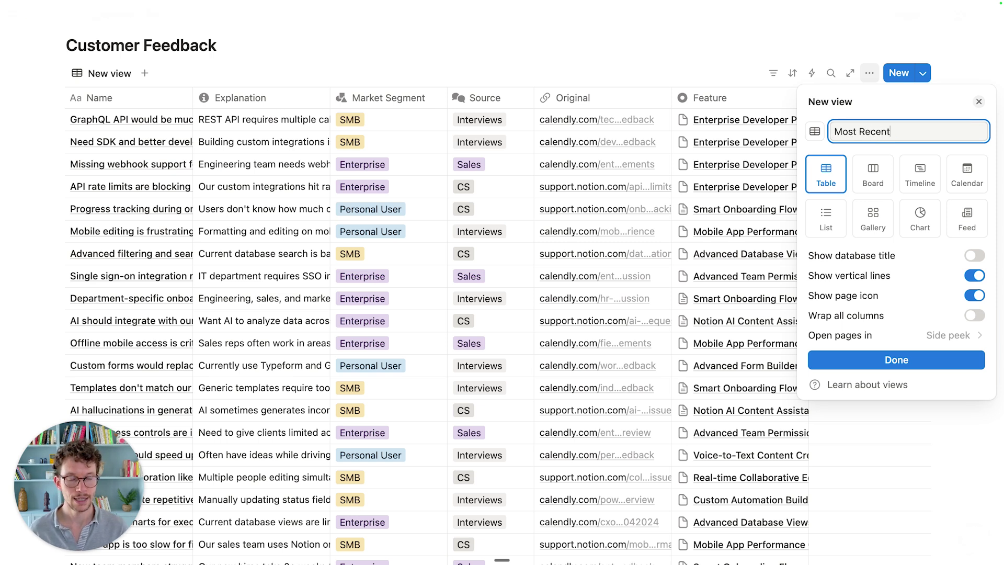
pyautogui.click(818, 134)
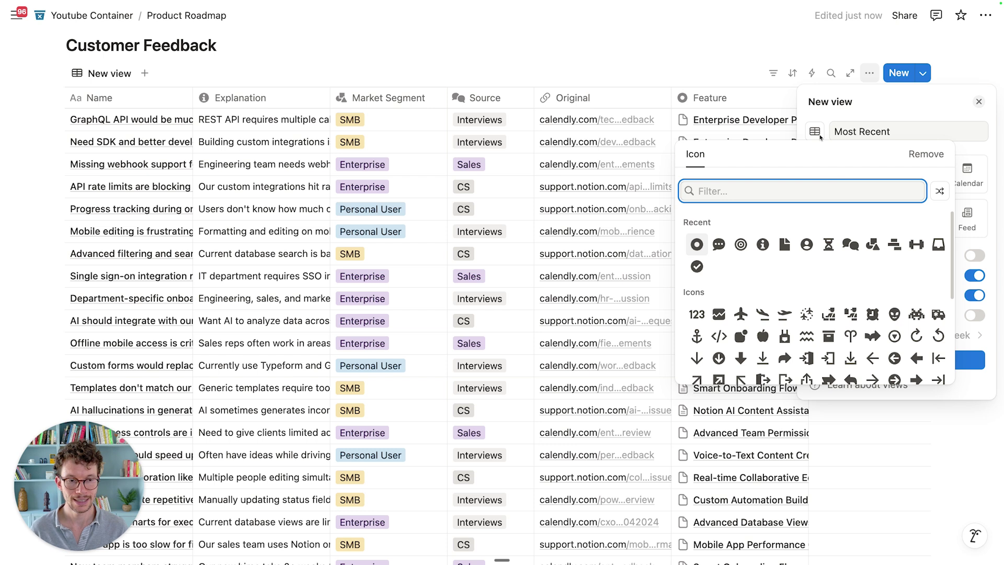
pyautogui.click(828, 244)
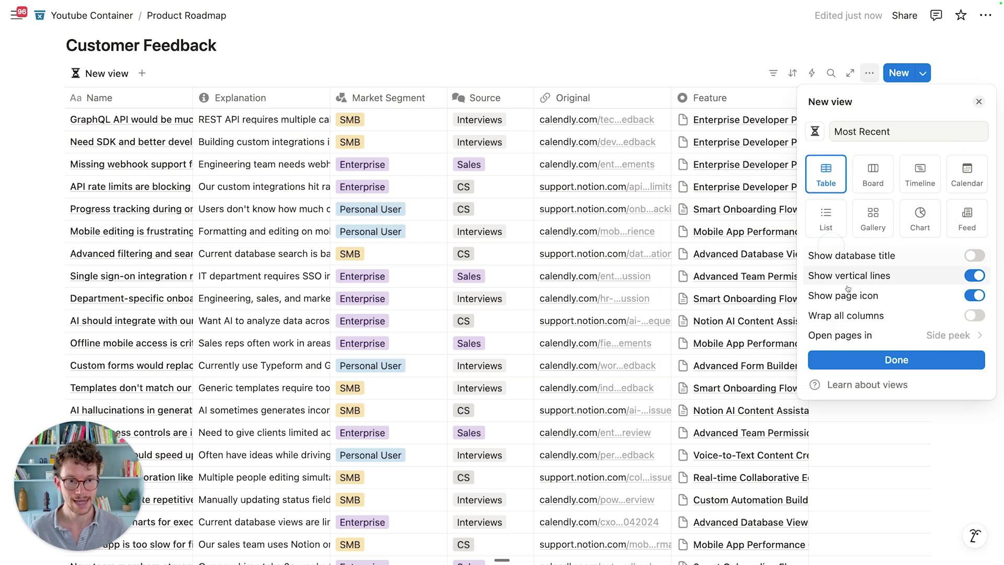
# Finish the view setup, then add a Created time property to the Customer Feedback table and hide it in the Most Recent view
pyautogui.click(868, 361)
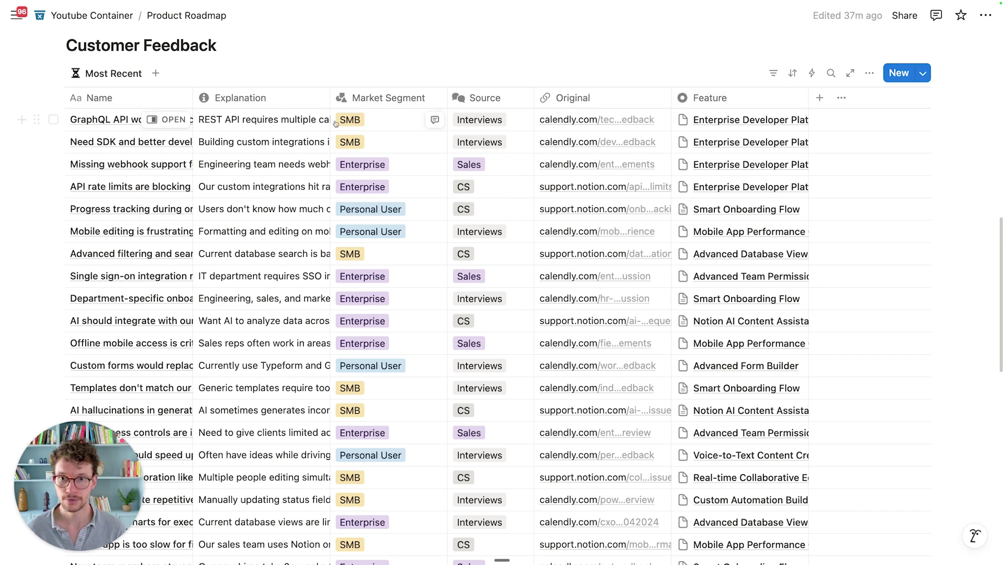
pyautogui.click(817, 106)
pyautogui.write('create')
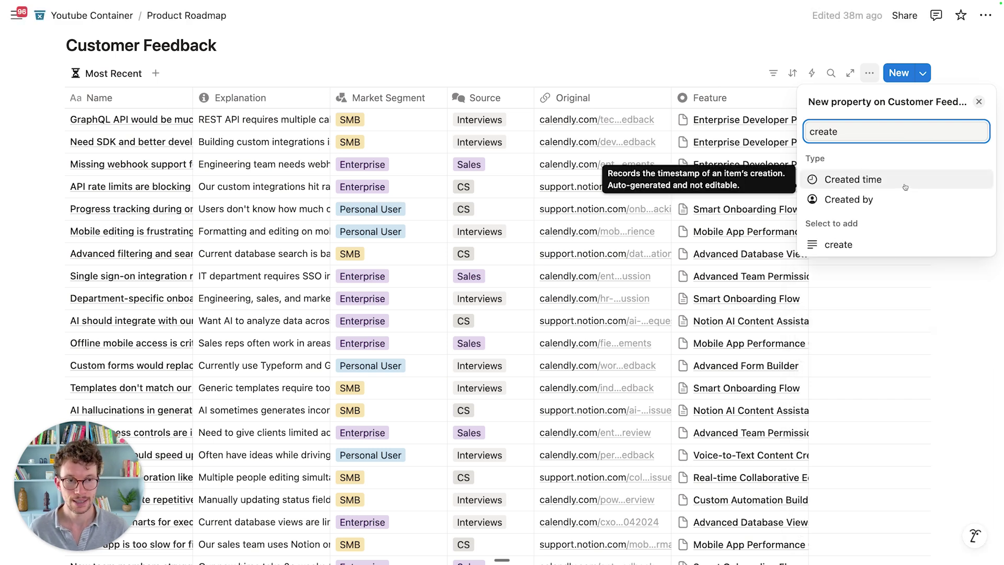
pyautogui.click(905, 187)
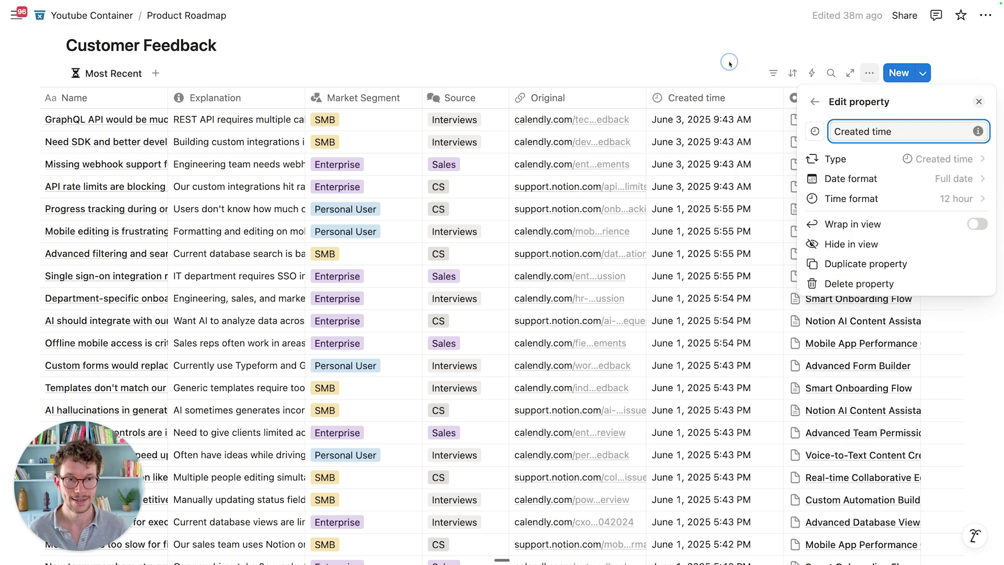
pyautogui.click(729, 63)
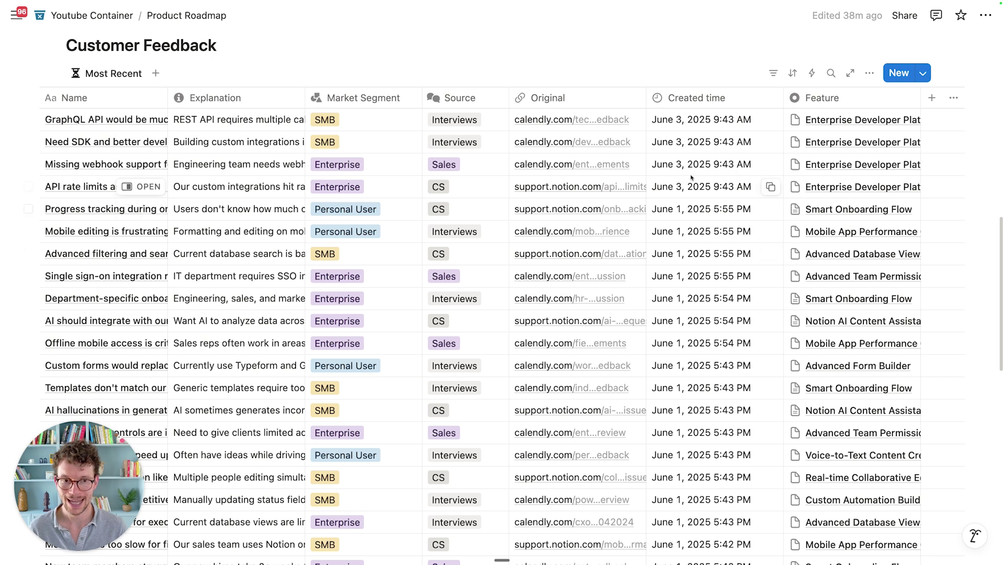
pyautogui.click(687, 105)
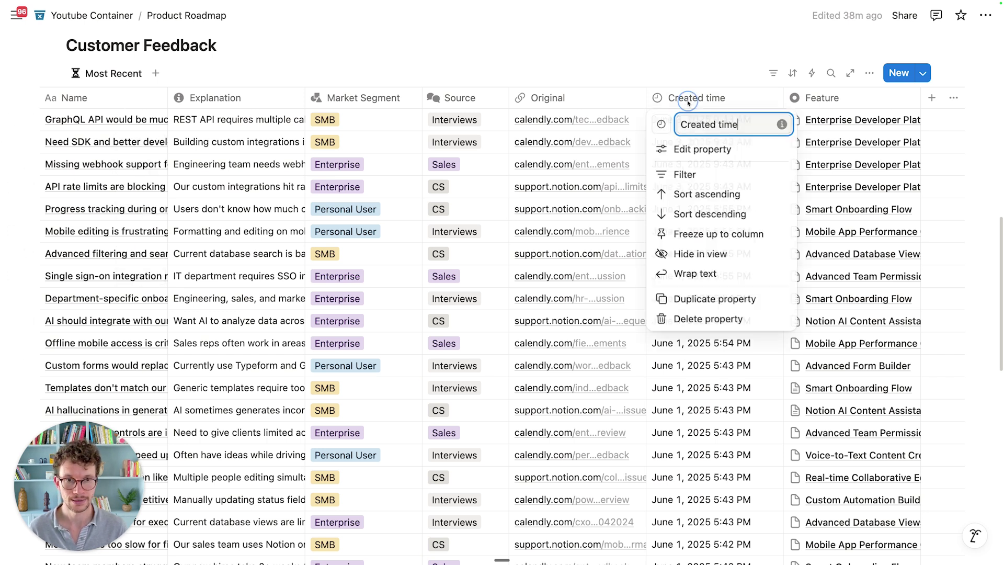
pyautogui.click(686, 253)
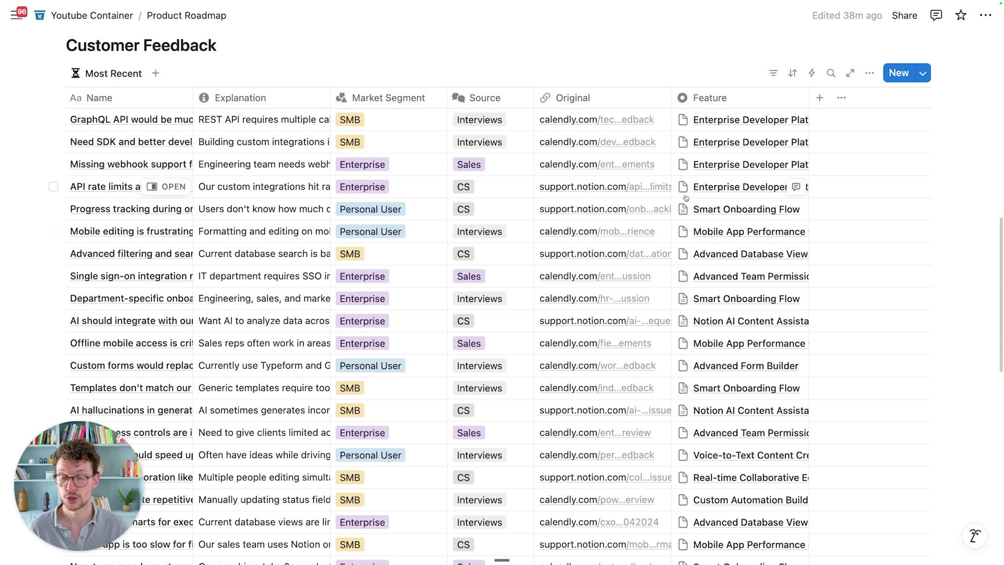
# Sort the Most Recent view by Created time in descending order
pyautogui.click(791, 74)
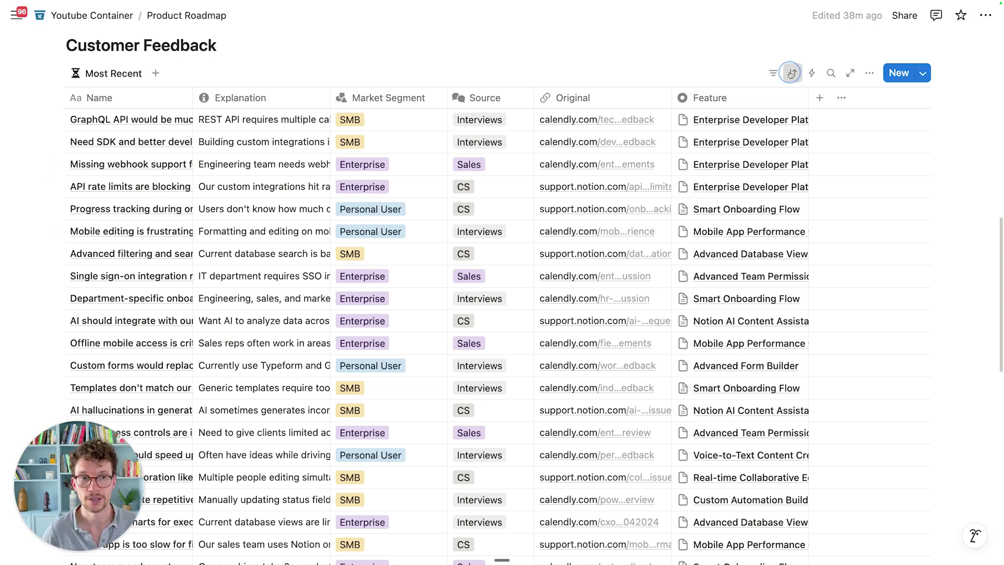
pyautogui.click(841, 151)
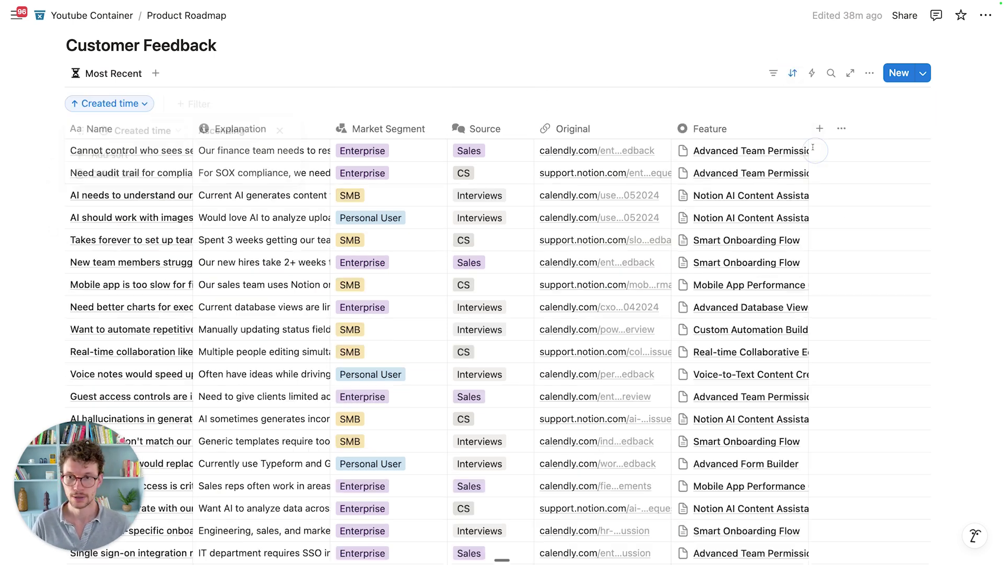
pyautogui.click(263, 137)
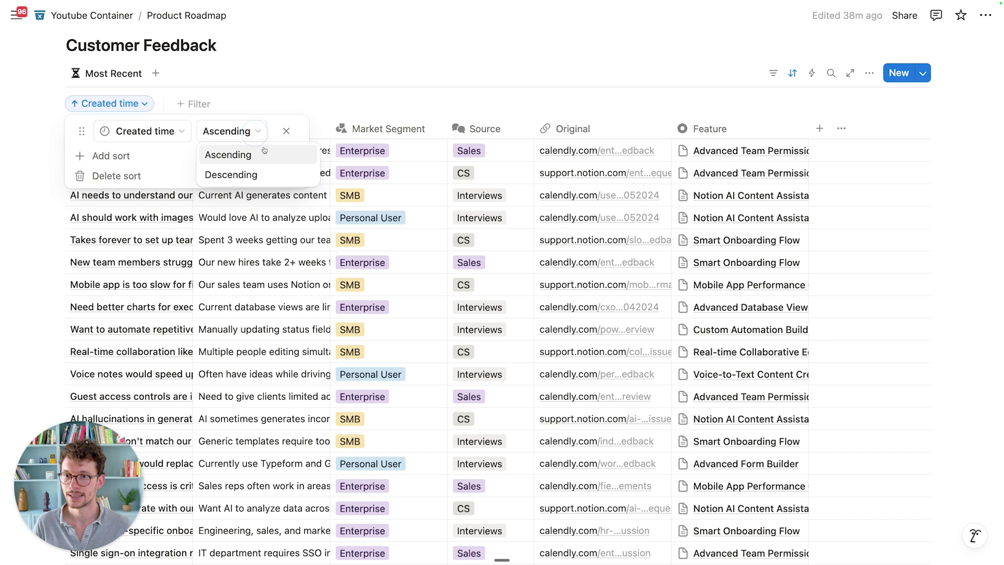
pyautogui.click(257, 176)
pyautogui.click(301, 94)
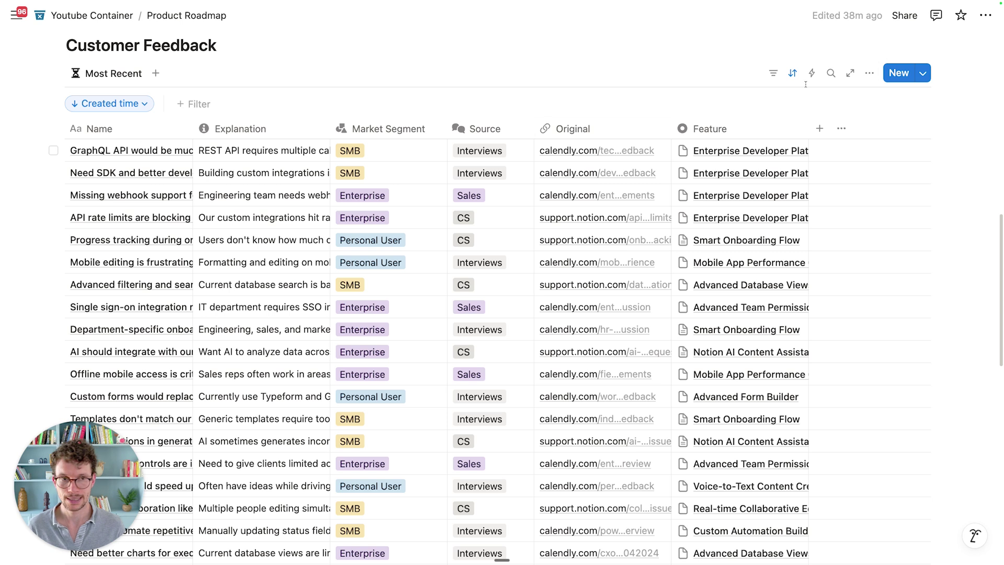
# Hide the Feature and Original properties in the Most Recent view
pyautogui.click(868, 73)
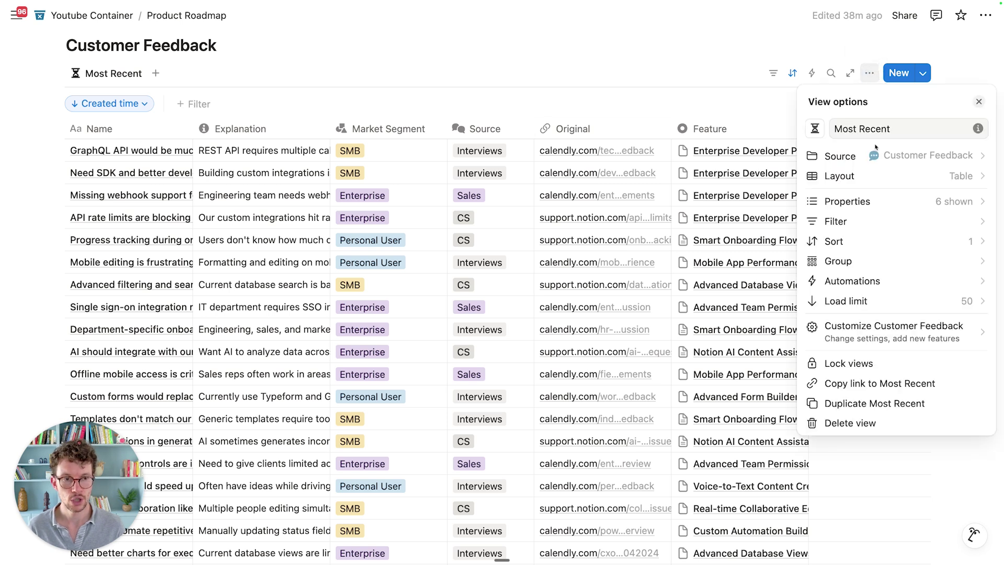
pyautogui.click(847, 202)
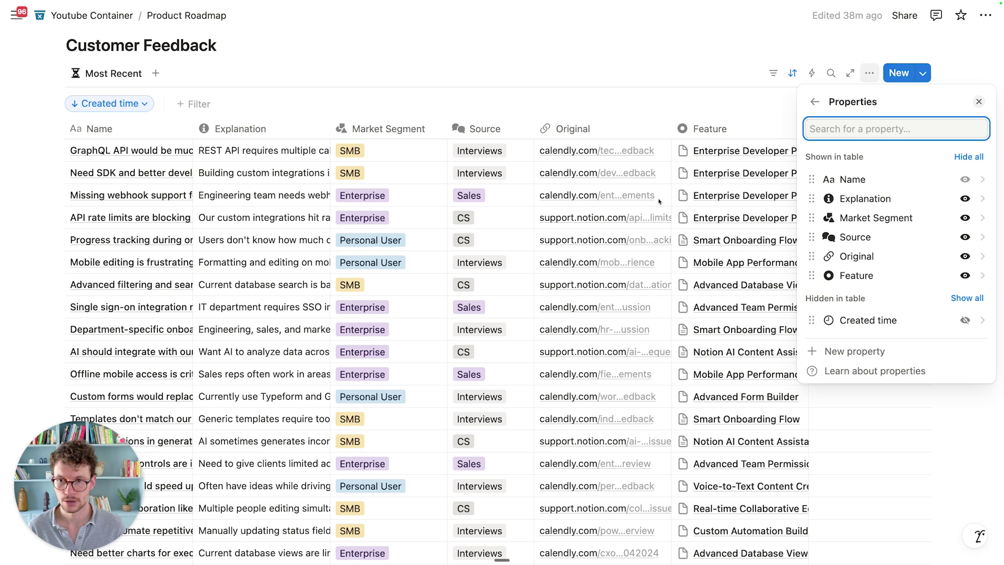
pyautogui.click(966, 275)
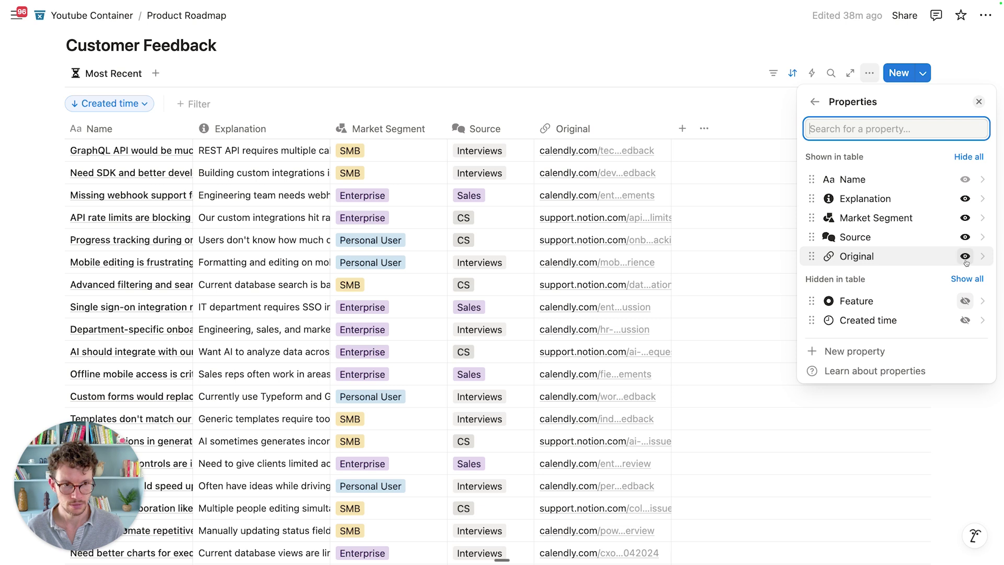
pyautogui.click(966, 257)
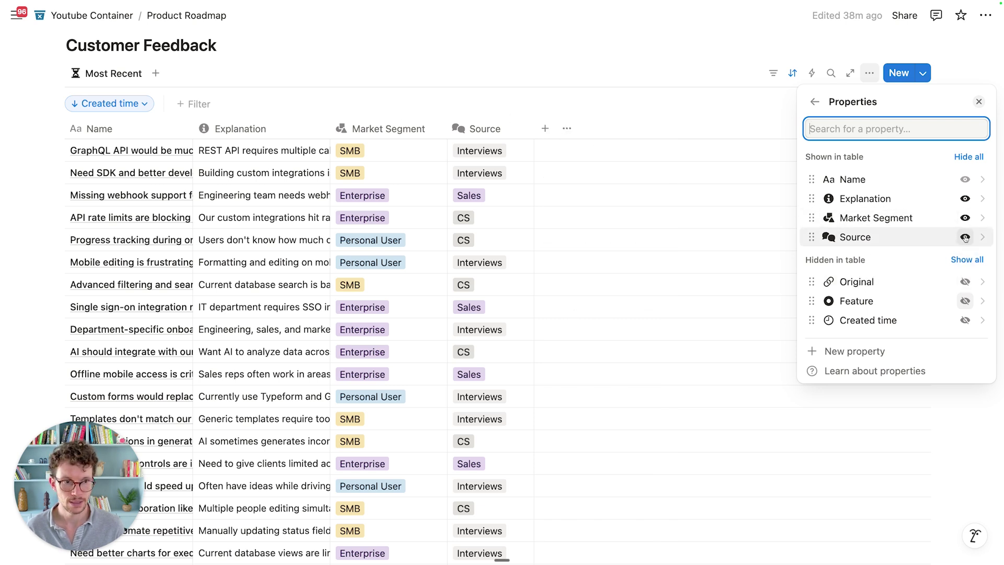
pyautogui.click(383, 91)
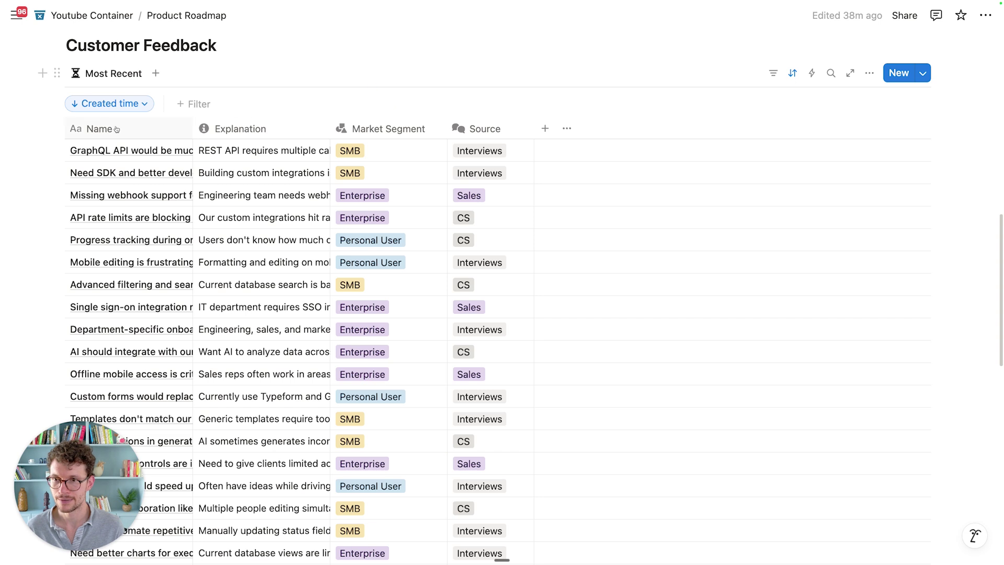
# Widen the Name and Explanation columns of the Customer Feedback table and wrap the text in both
pyautogui.moveTo(191, 126); pyautogui.dragTo(291, 126)
pyautogui.moveTo(424, 130); pyautogui.dragTo(534, 129)
pyautogui.click(263, 129)
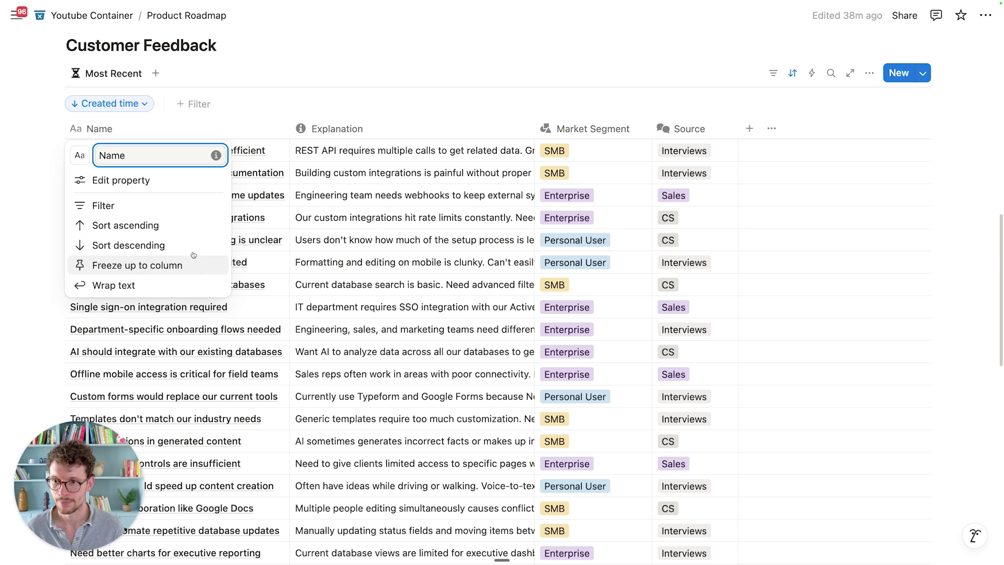
pyautogui.click(115, 285)
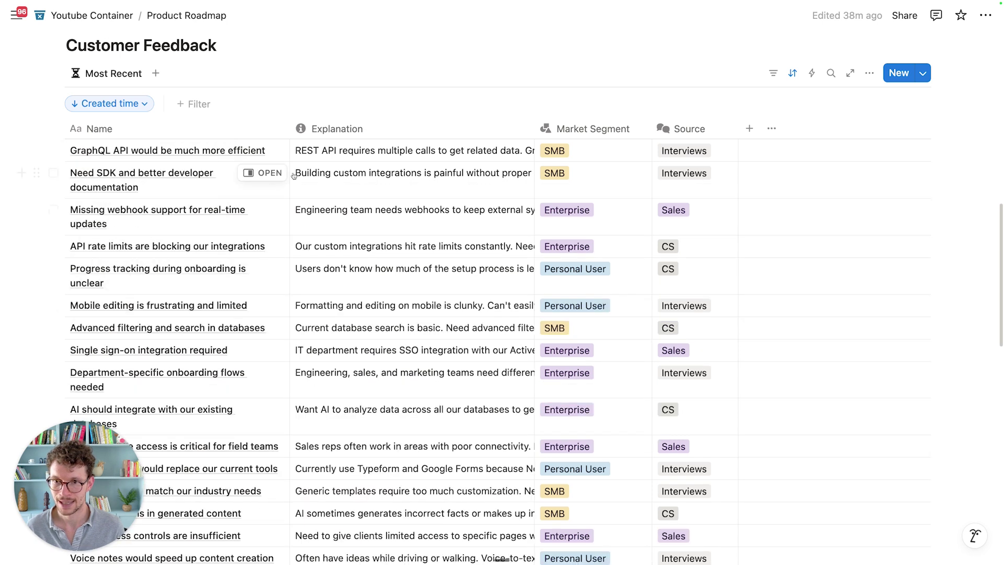
pyautogui.click(325, 130)
pyautogui.click(322, 328)
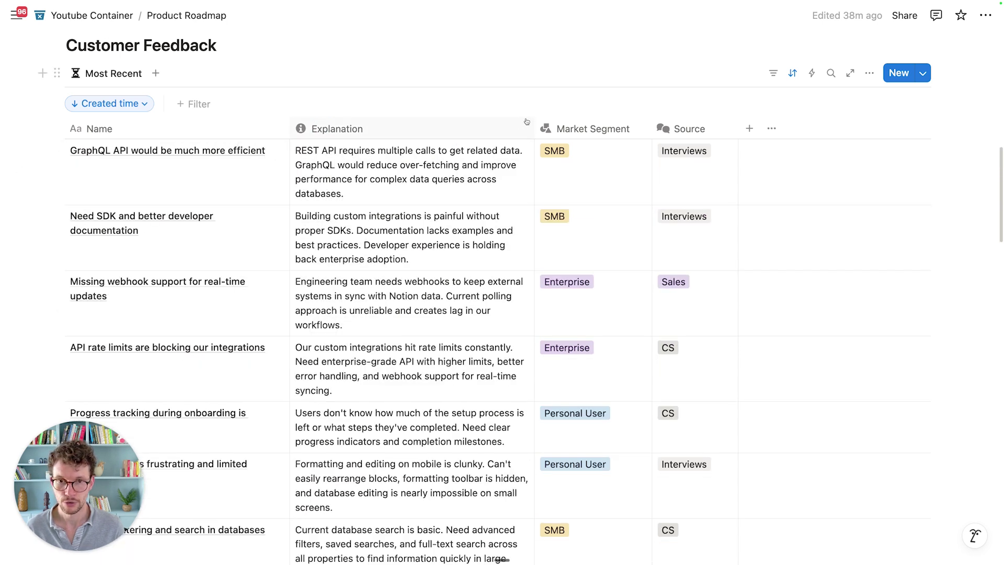
pyautogui.moveTo(534, 121); pyautogui.dragTo(610, 121)
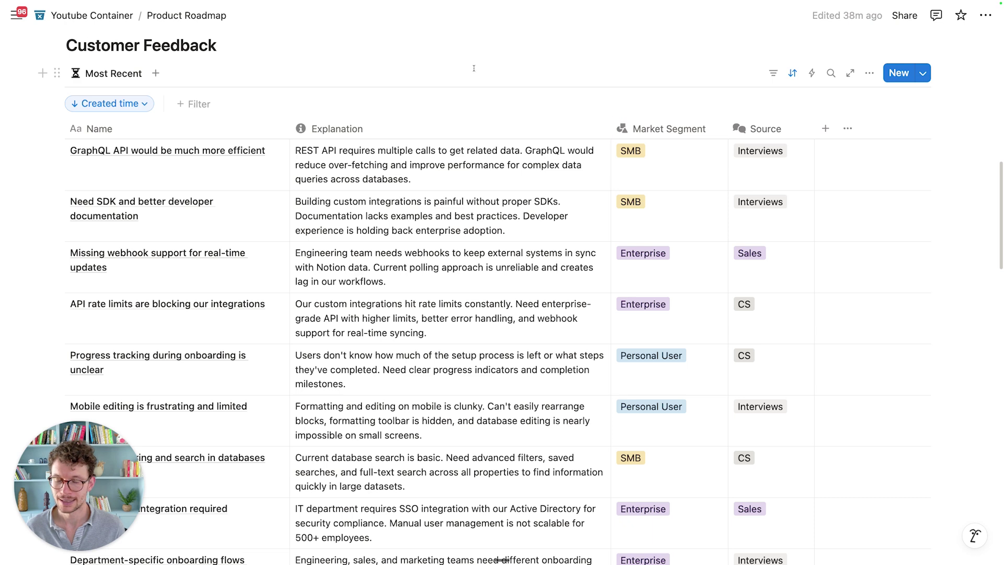
# Set the Most Recent view's load limit to 10 and check the shortened table down to its end
pyautogui.scroll(-5, 447, 246)
pyautogui.scroll(7, 448, 313)
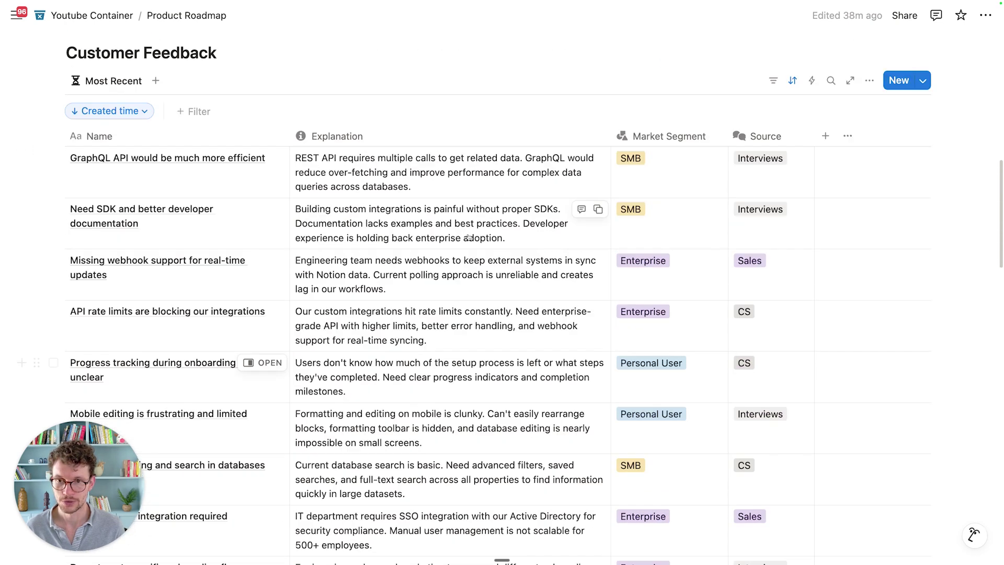
pyautogui.click(870, 146)
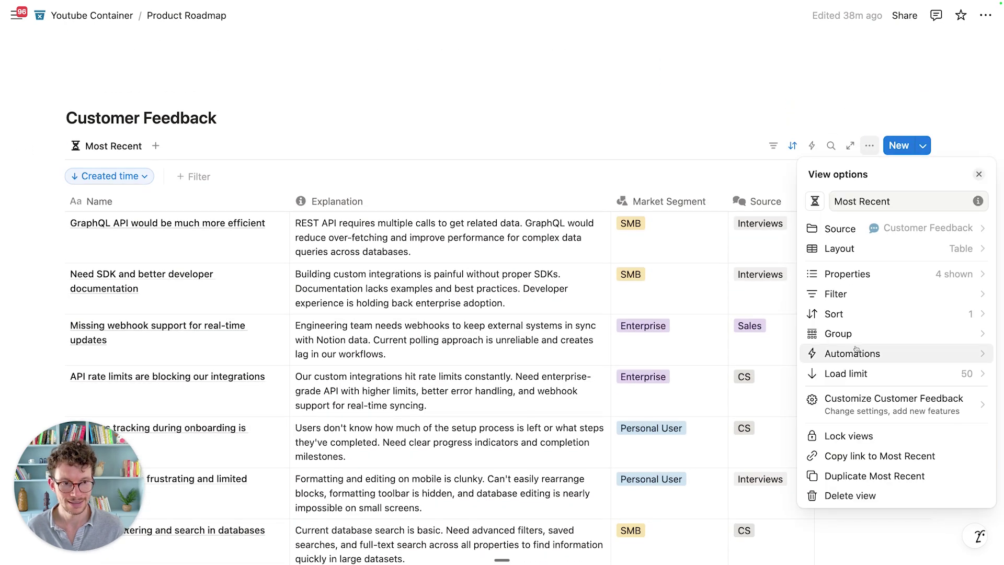
pyautogui.click(856, 374)
pyautogui.click(845, 393)
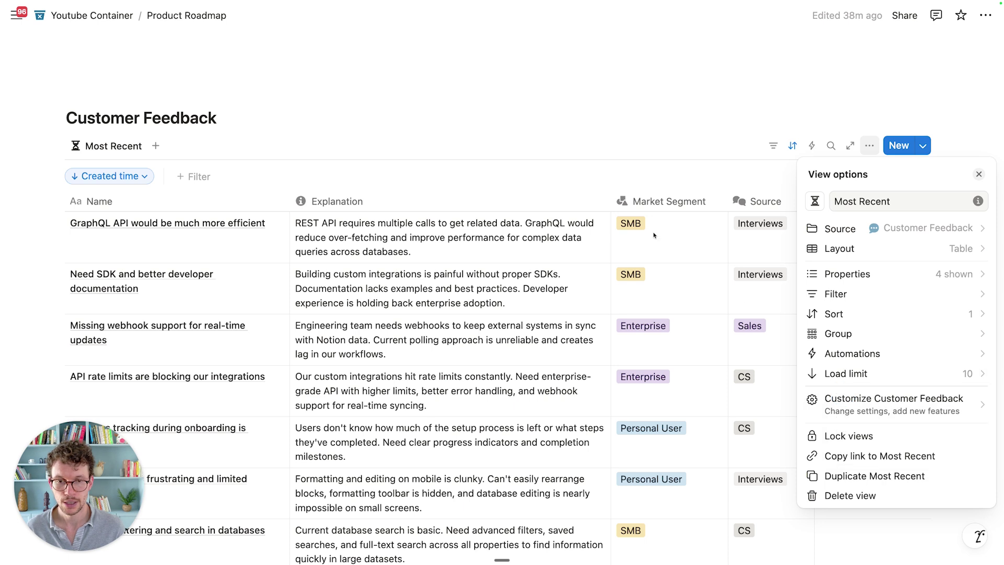
pyautogui.click(509, 138)
pyautogui.scroll(-6, 448, 198)
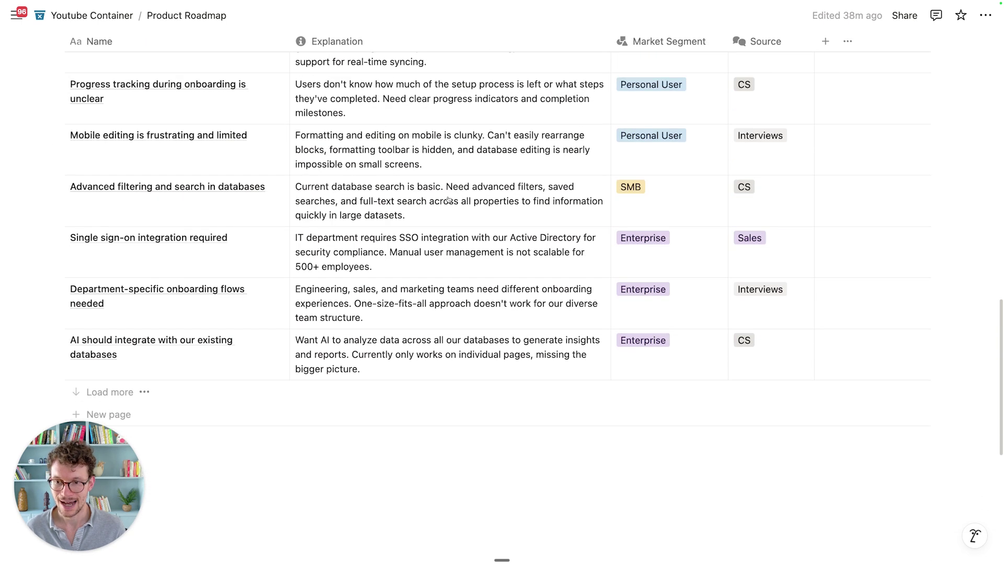
pyautogui.scroll(4, 446, 198)
pyautogui.scroll(3, 446, 199)
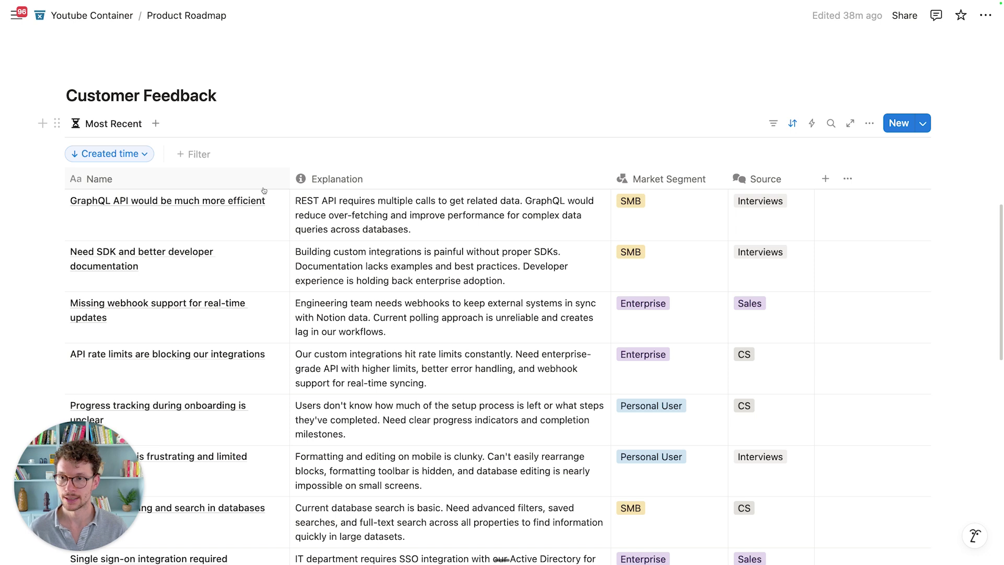
# Duplicate the Most Recent view, rename the copy "Missing Roadmap Item", and give it the warning triangle icon
pyautogui.click(111, 124)
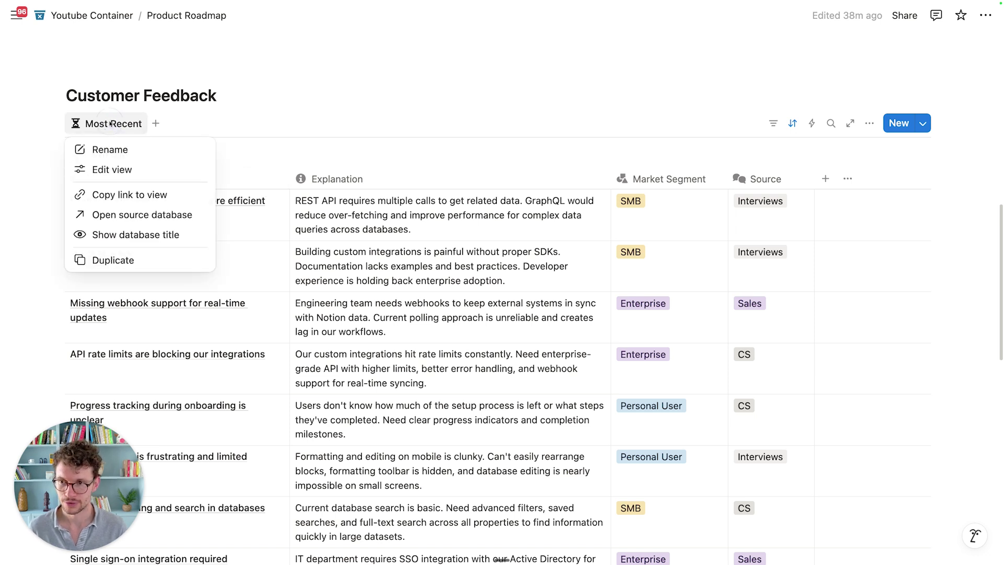
pyautogui.click(106, 261)
pyautogui.press('super+a')
pyautogui.write('Miss')
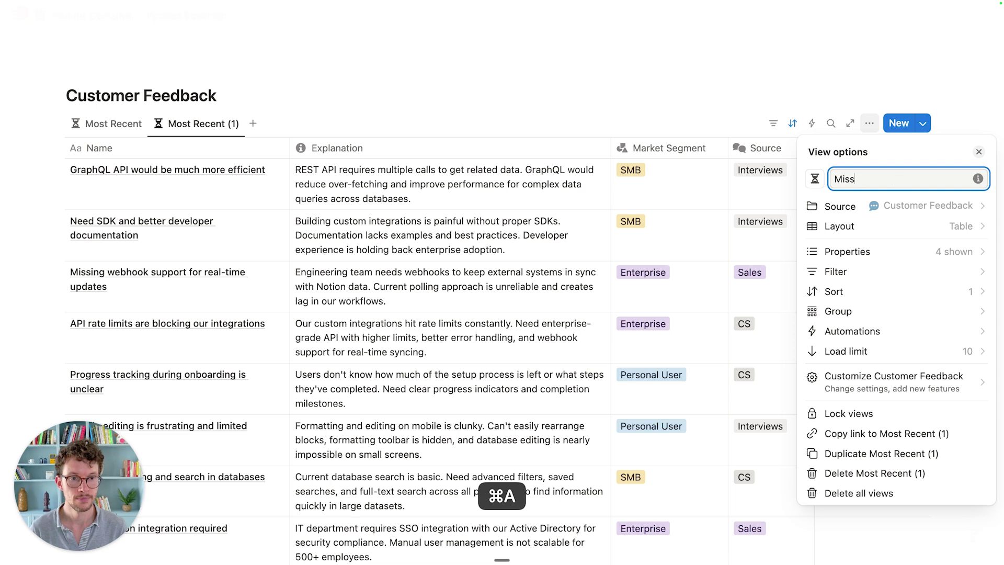
pyautogui.write('ing Roadmap Item')
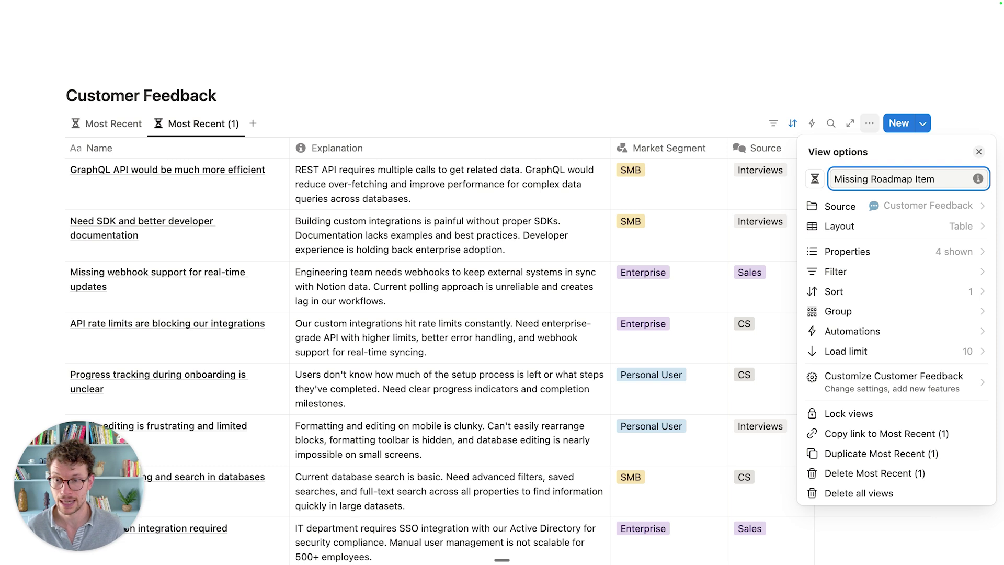
pyautogui.click(814, 178)
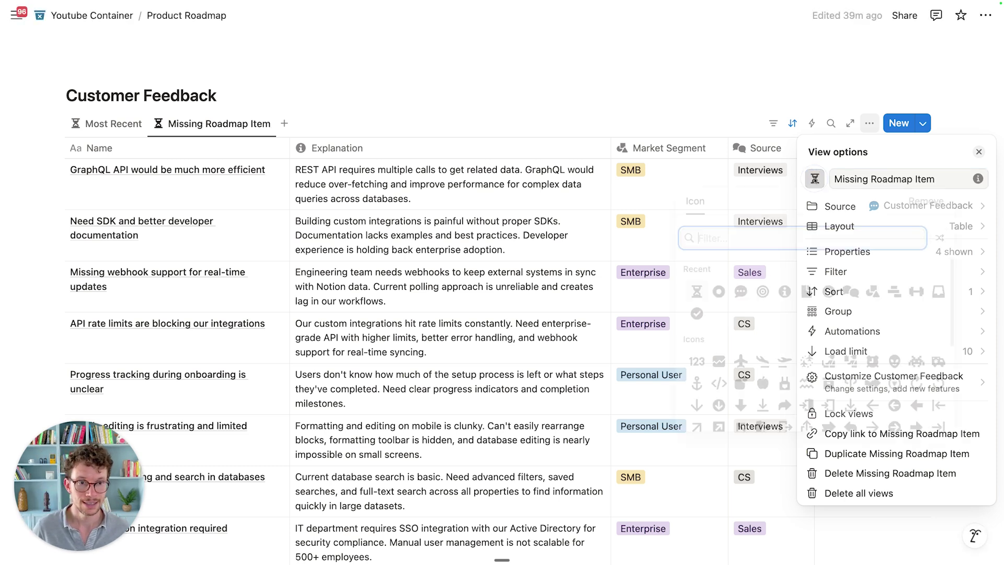
pyautogui.write('aler')
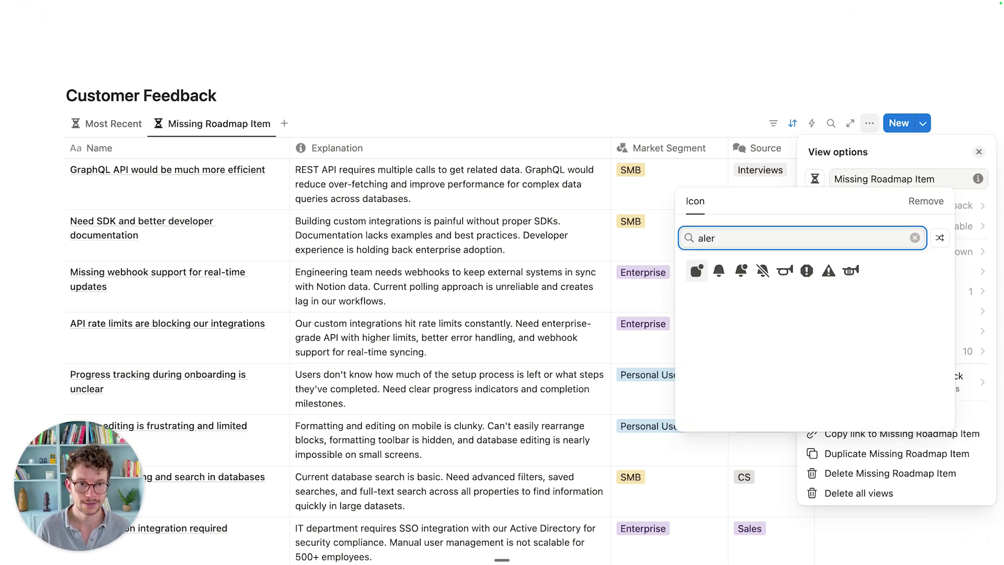
pyautogui.click(829, 270)
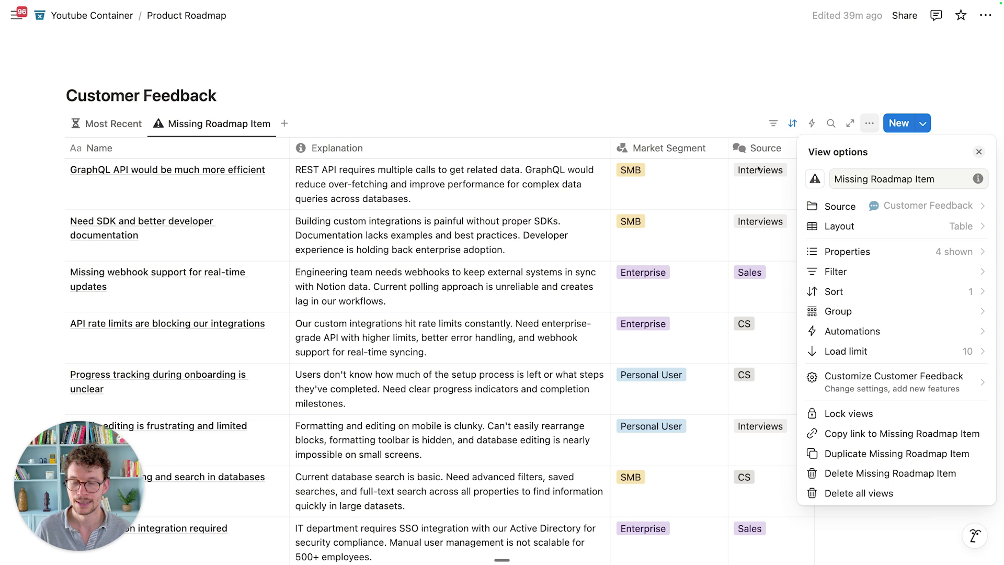
pyautogui.click(716, 117)
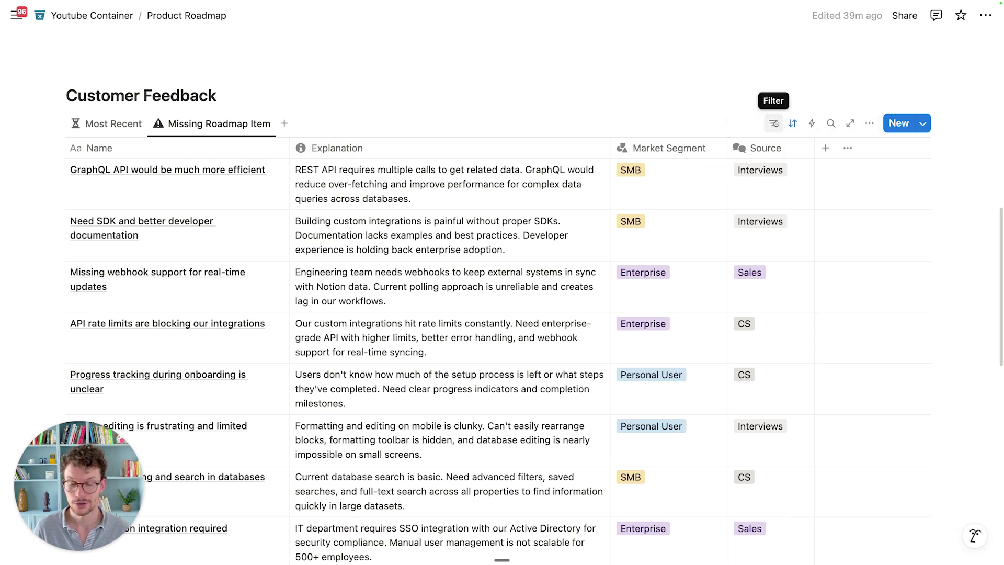
# Add an advanced filter to the Missing Roadmap Item view with the rule Feature "Is empty"
pyautogui.click(775, 129)
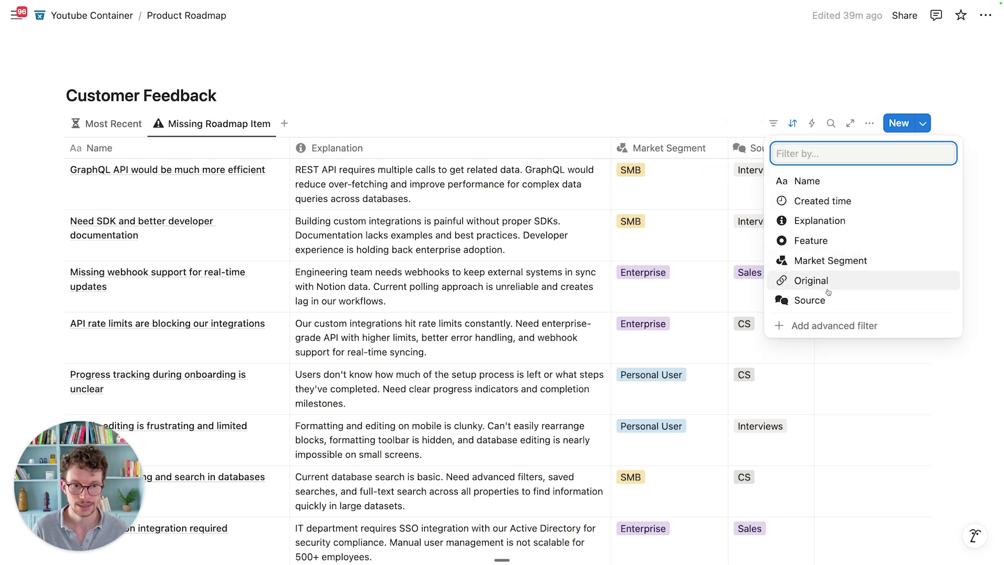
pyautogui.click(822, 324)
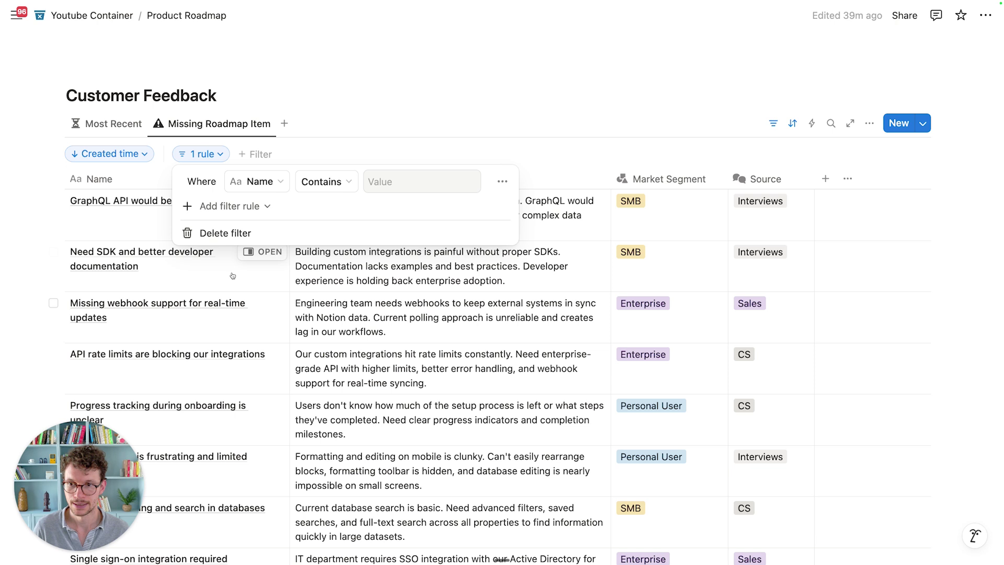
pyautogui.click(245, 181)
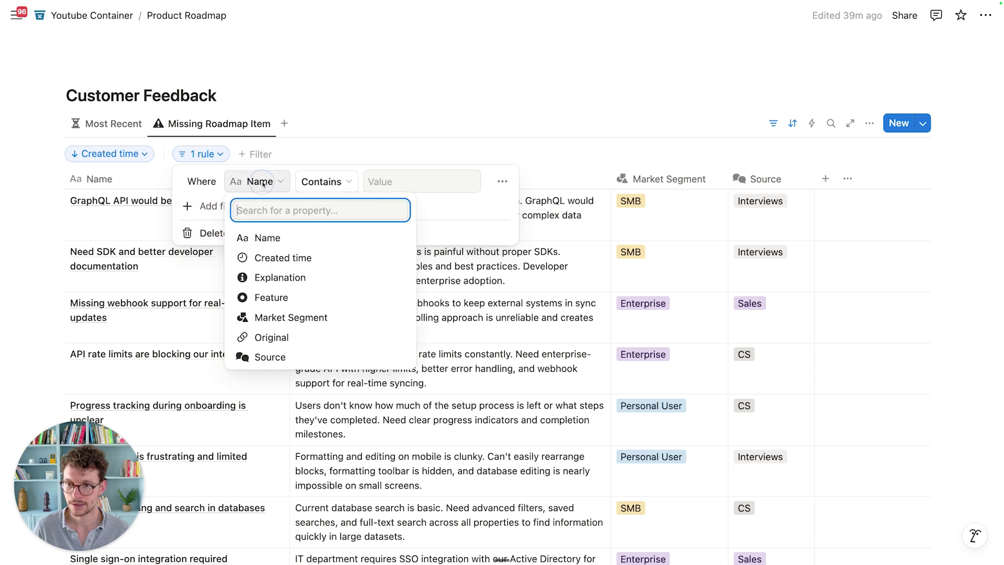
pyautogui.click(278, 303)
pyautogui.click(326, 182)
pyautogui.click(372, 250)
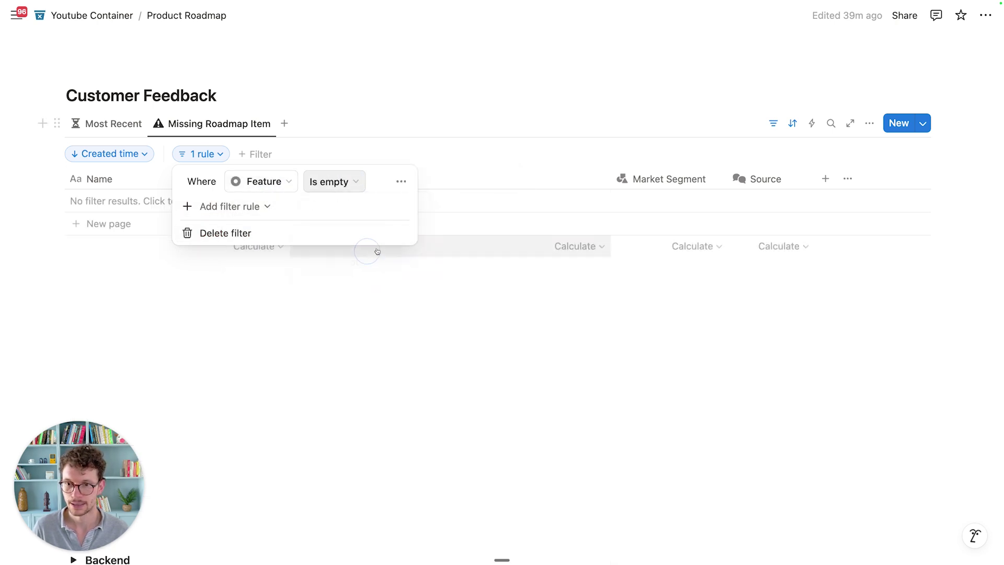
# Look over the Missing Roadmap Item view and the roadmap board above it
pyautogui.click(622, 369)
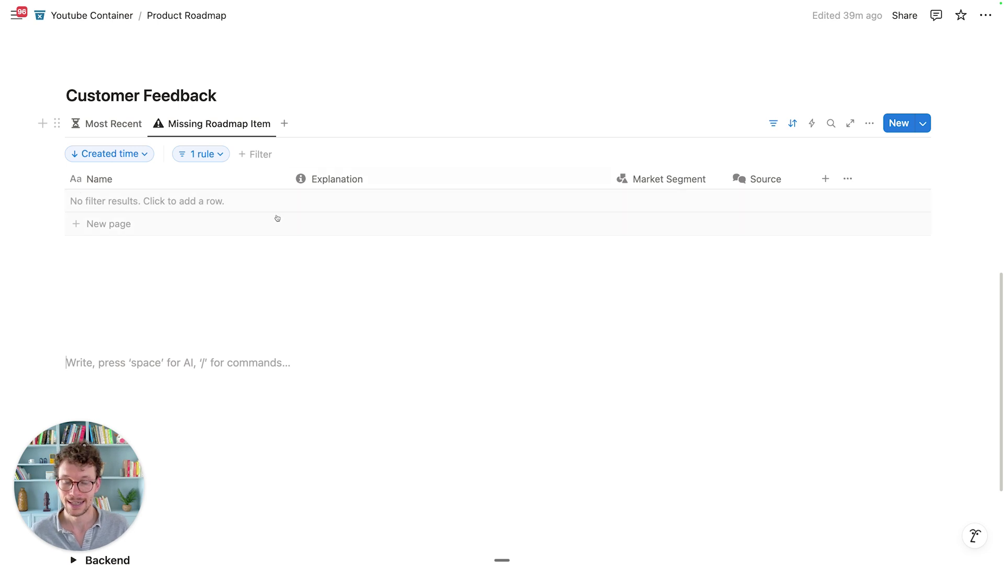
pyautogui.scroll(2, 384, 220)
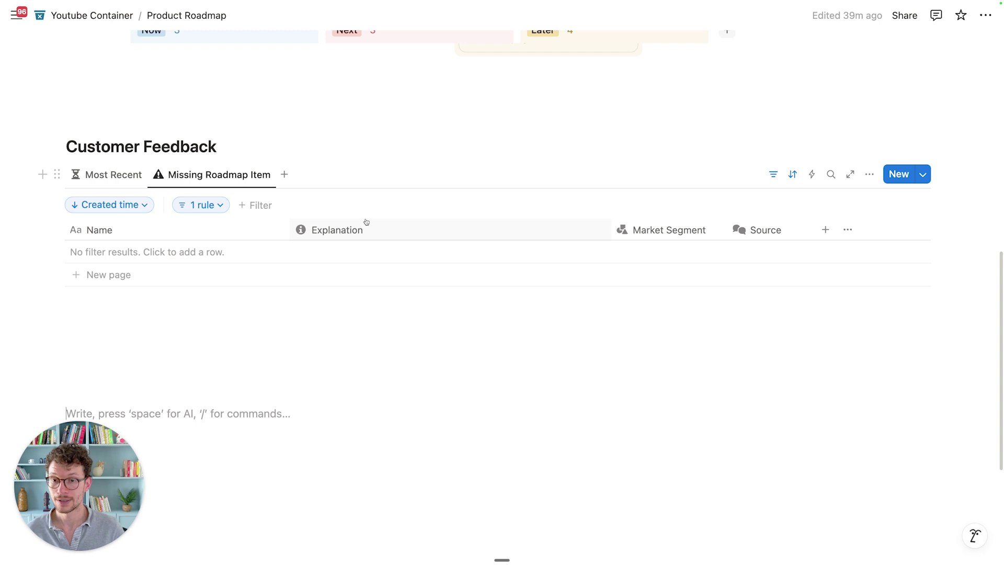
pyautogui.scroll(10, 366, 221)
pyautogui.scroll(-10, 194, 229)
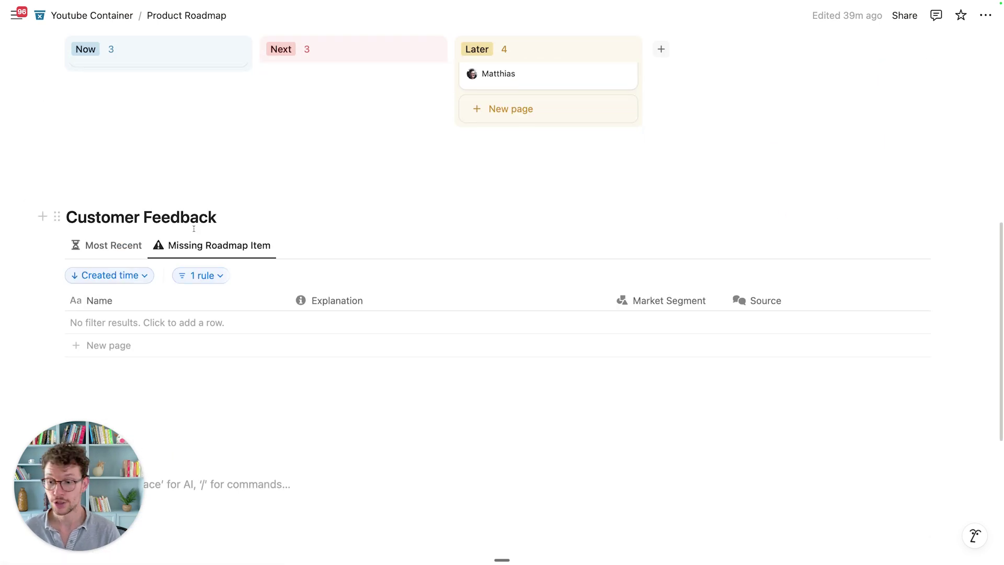
pyautogui.scroll(-4, 193, 228)
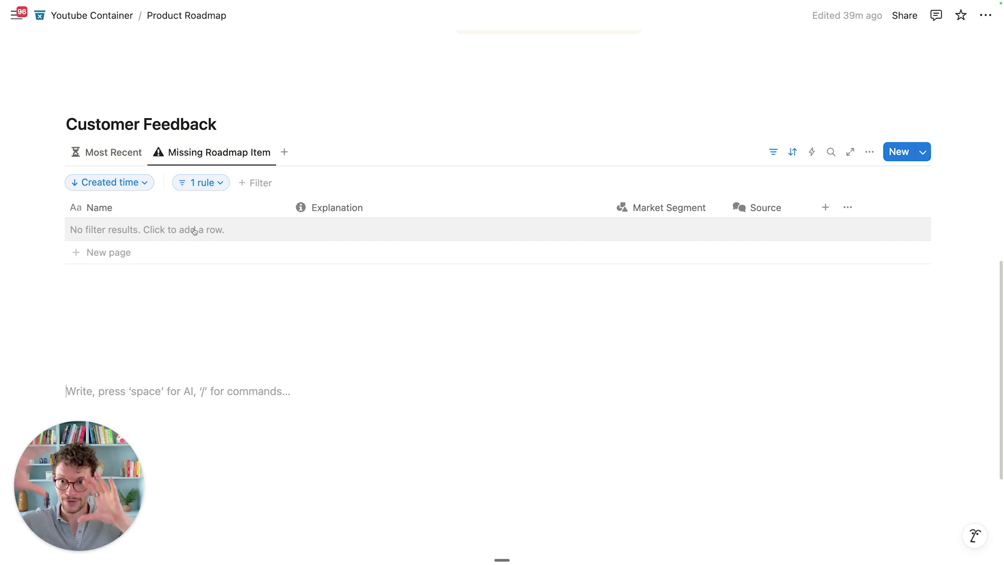
pyautogui.scroll(7, 196, 230)
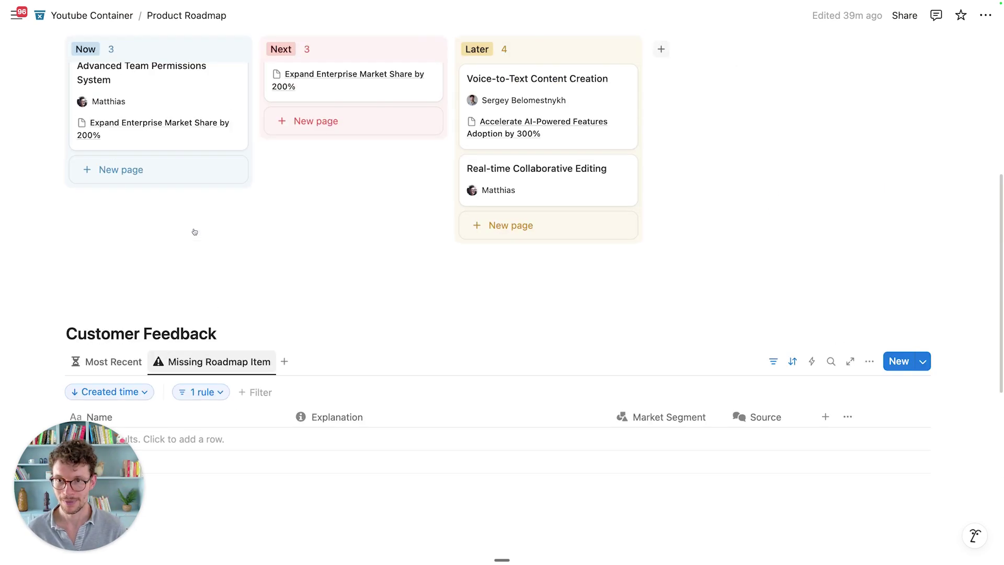
pyautogui.scroll(-5, 204, 219)
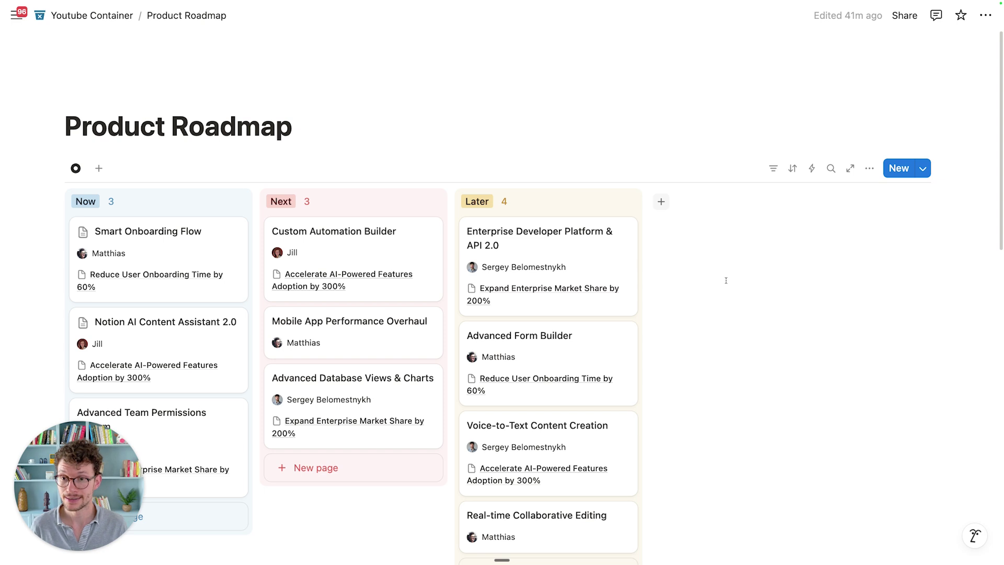
# Insert a column layout between the Product Roadmap title and the board, and add a button block in its first column
pyautogui.click(383, 134)
pyautogui.press('Return')
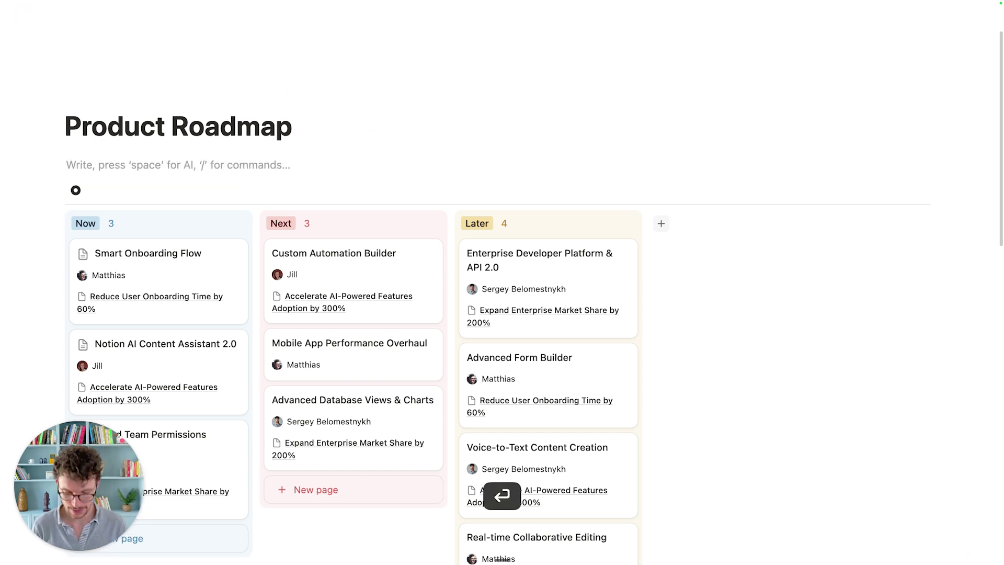
pyautogui.press('Return')
pyautogui.press('Up')
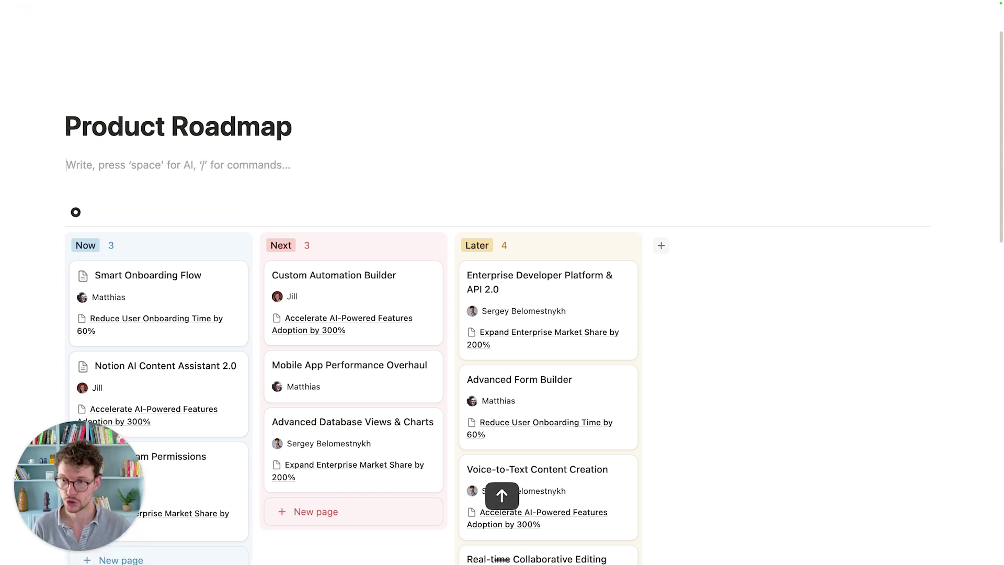
pyautogui.write('/col')
pyautogui.press('Return')
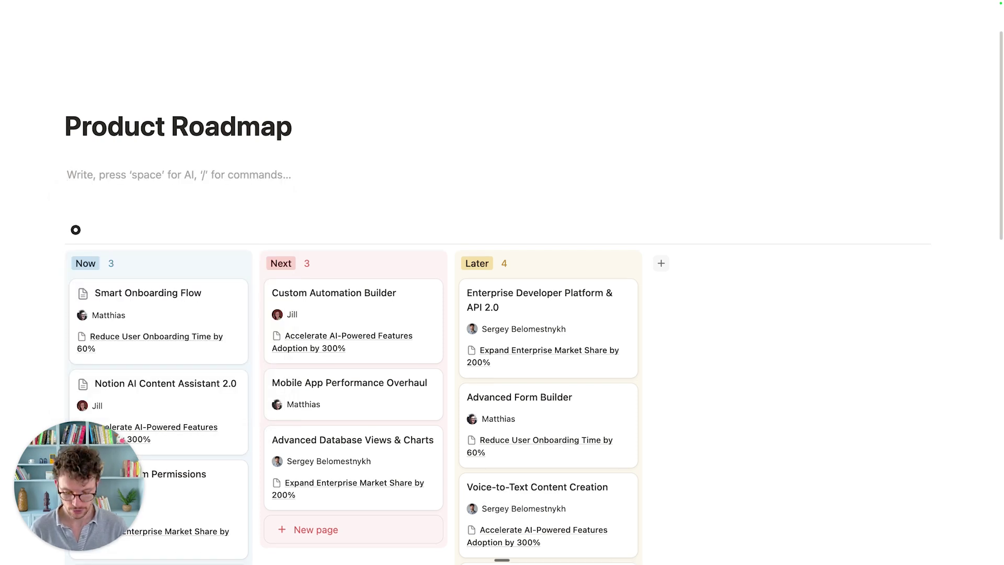
pyautogui.write('/but')
pyautogui.press('Return')
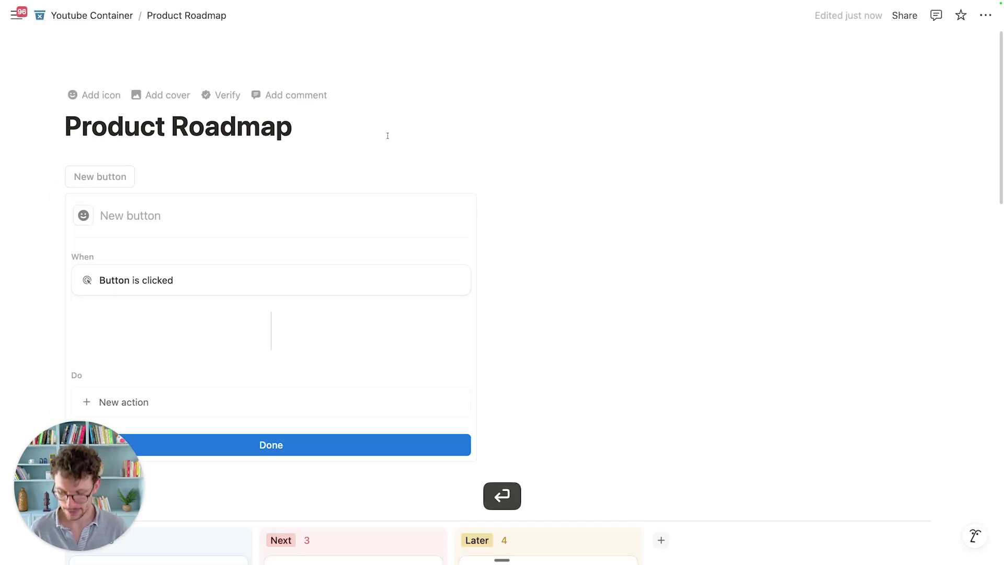
# Name the button "Add new Roadmap Item" and give it the dark grey ring icon
pyautogui.write('Add new Roadmap Item')
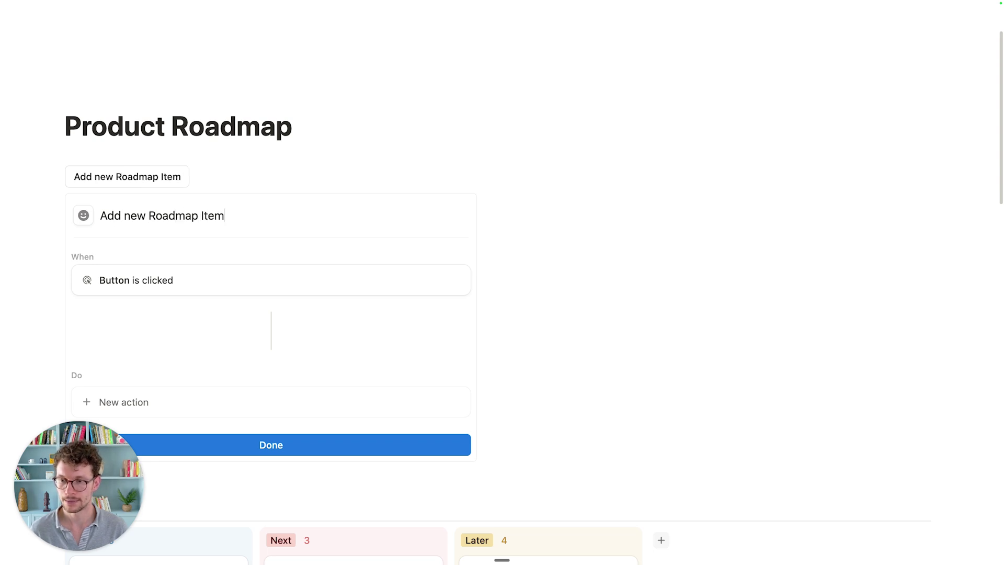
pyautogui.scroll(-1, 226, 182)
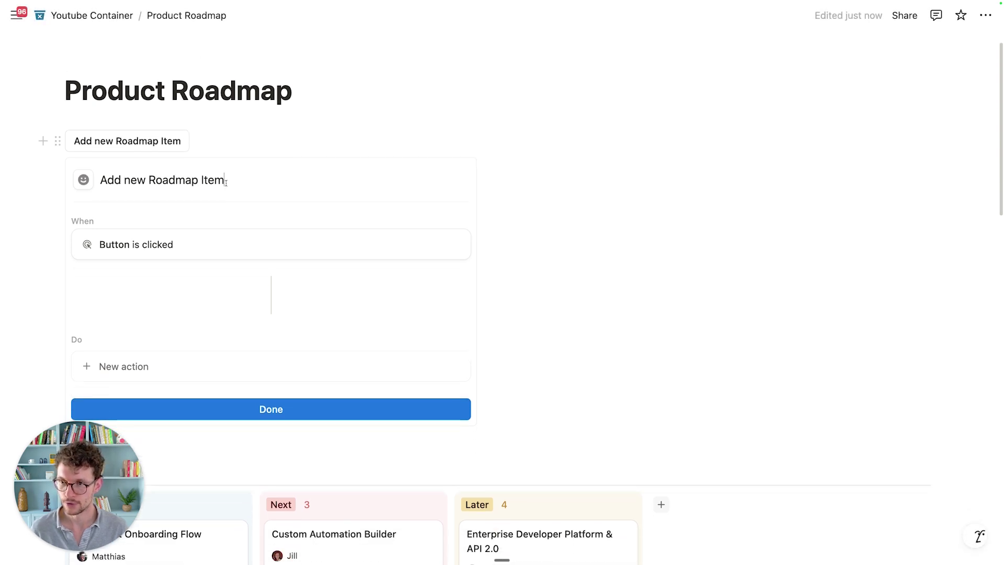
pyautogui.click(83, 180)
pyautogui.click(273, 243)
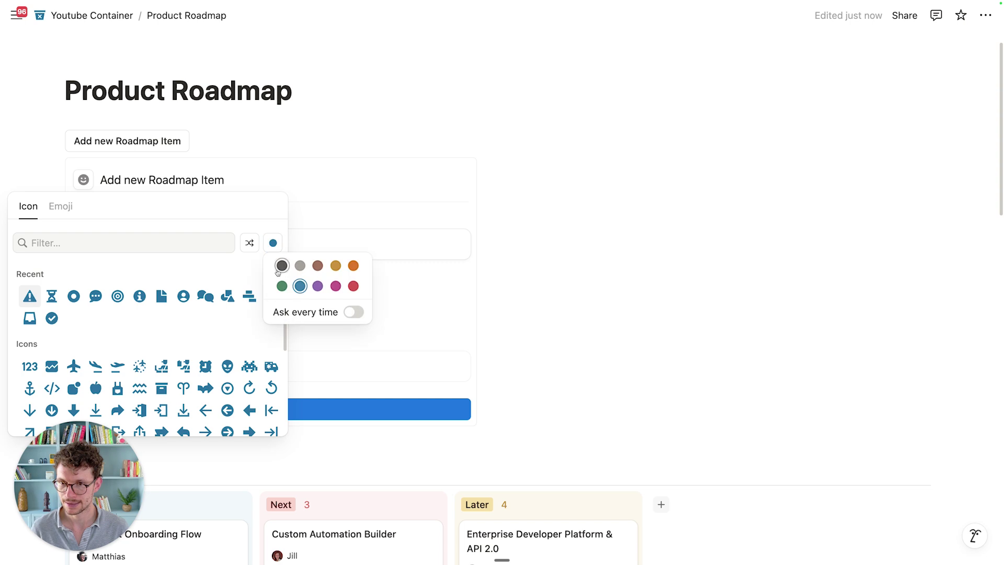
pyautogui.click(281, 266)
pyautogui.click(73, 296)
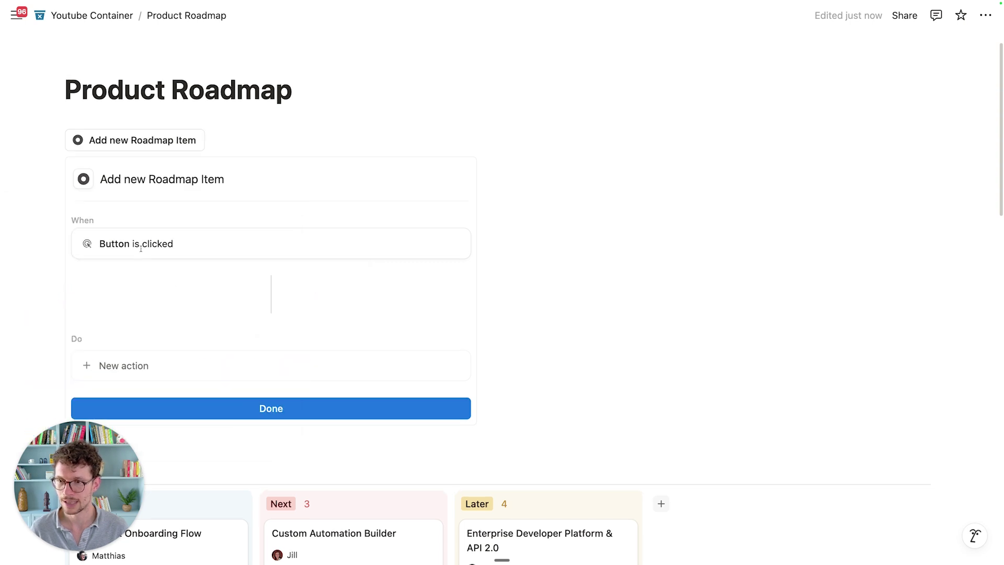
# Give the button an action that adds a page to the Product Roadmap database
pyautogui.scroll(-3, 167, 194)
pyautogui.scroll(-2, 167, 194)
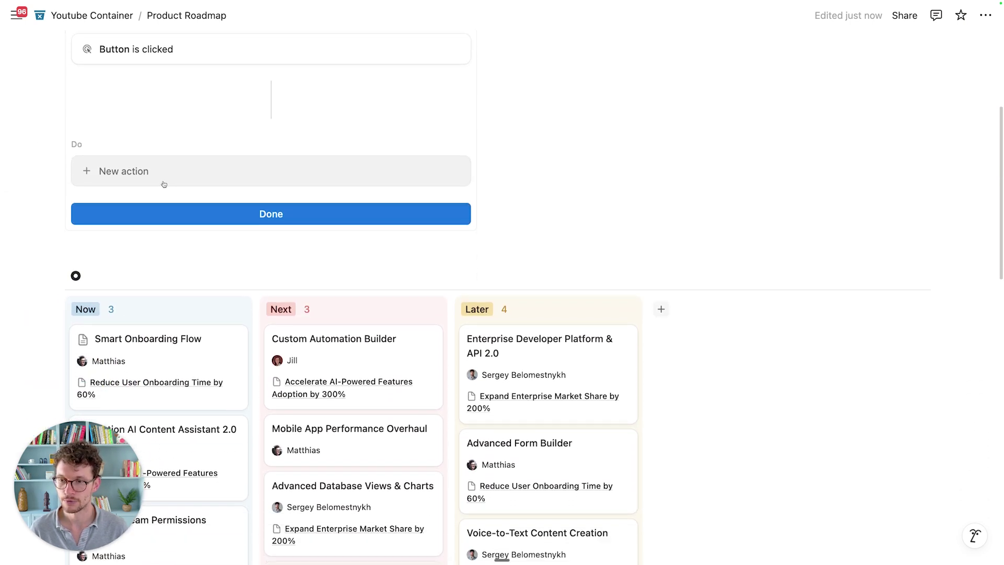
pyautogui.scroll(-2, 161, 184)
pyautogui.click(157, 118)
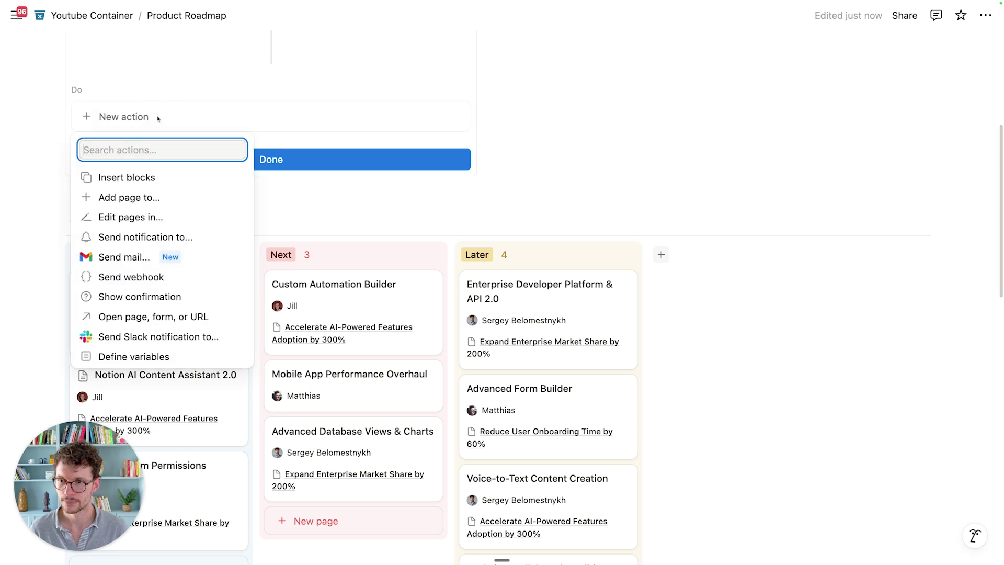
pyautogui.click(129, 197)
pyautogui.click(223, 117)
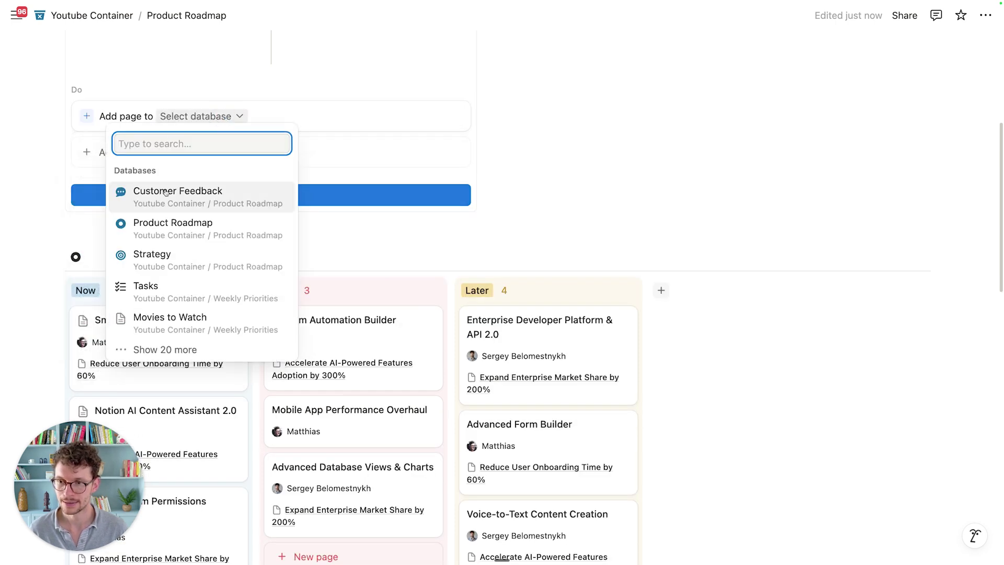
pyautogui.click(171, 223)
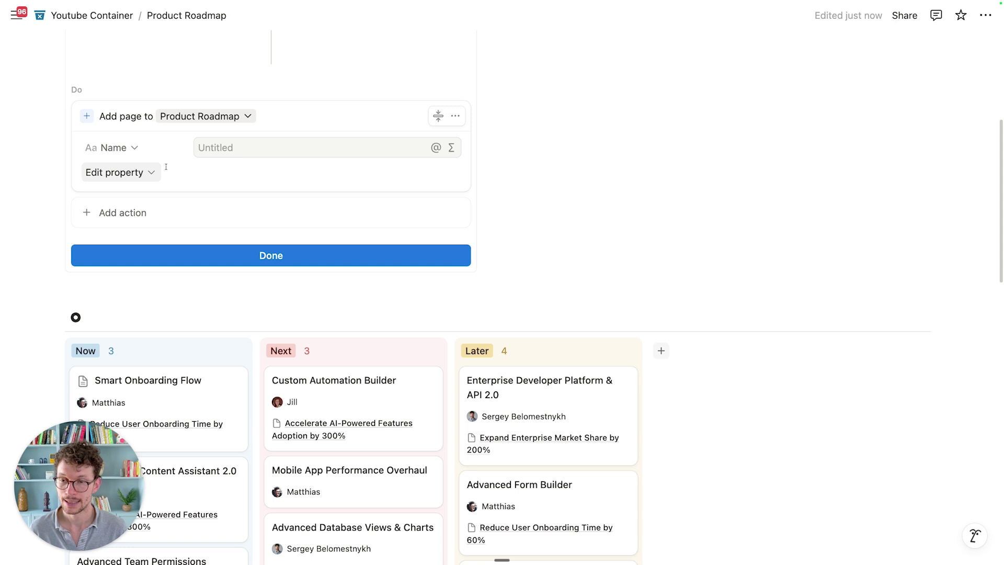
# Make the add-page action fill the Owner property with "Whoever clicked"
pyautogui.click(142, 175)
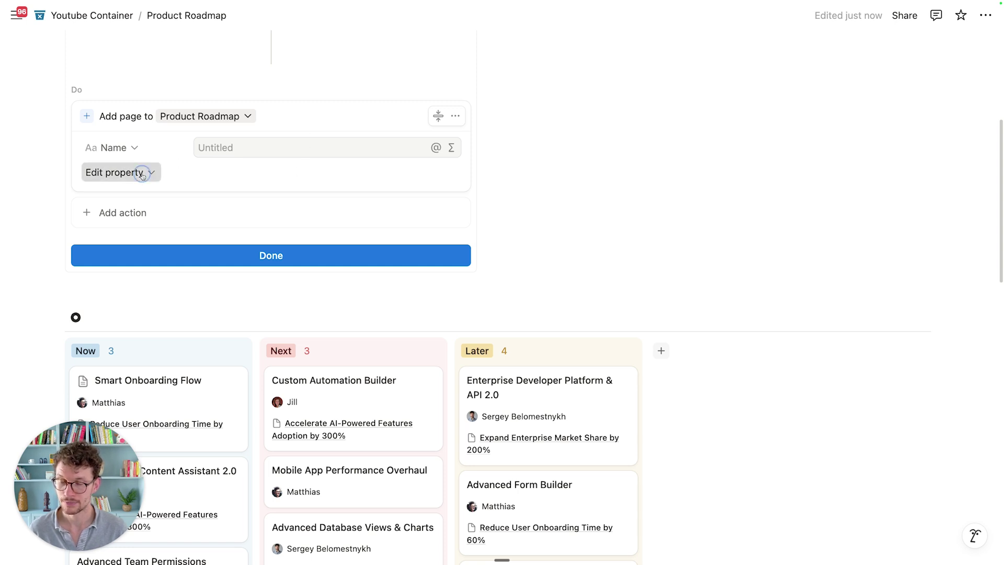
pyautogui.click(129, 284)
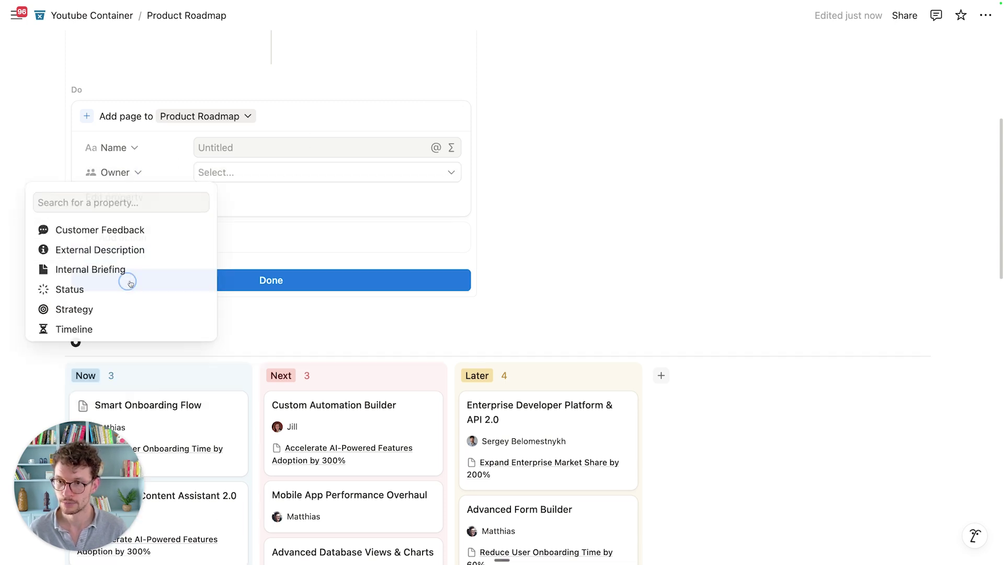
pyautogui.click(231, 176)
pyautogui.click(342, 244)
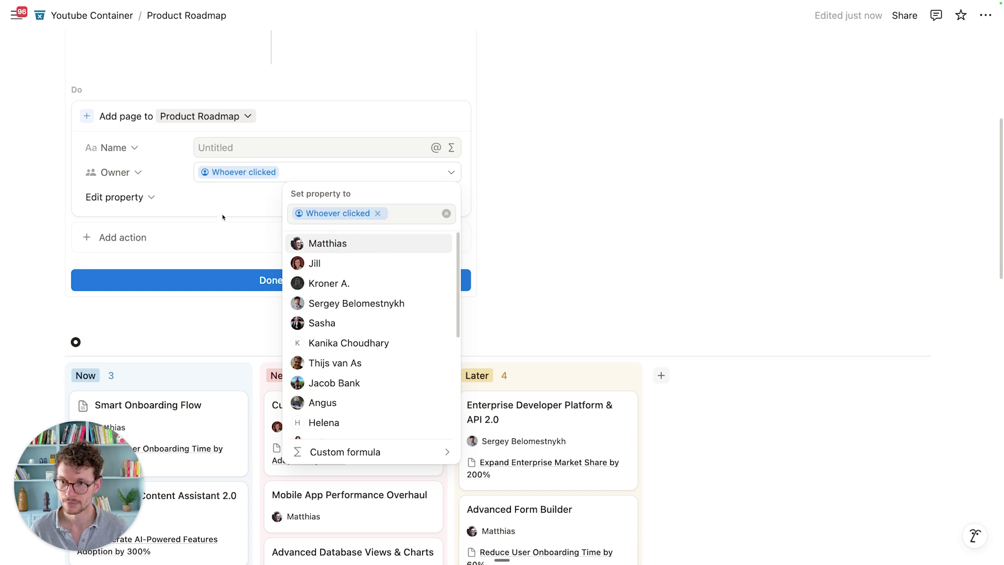
pyautogui.click(183, 199)
# Make the add-page action set the Timeline property to "Later", without adding any further properties
pyautogui.click(124, 197)
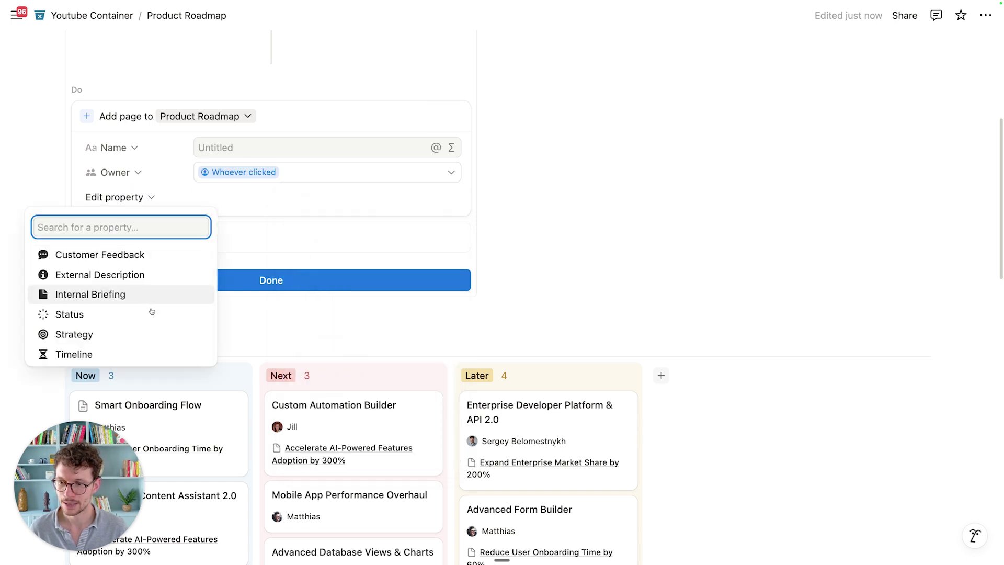
pyautogui.click(116, 354)
pyautogui.click(251, 203)
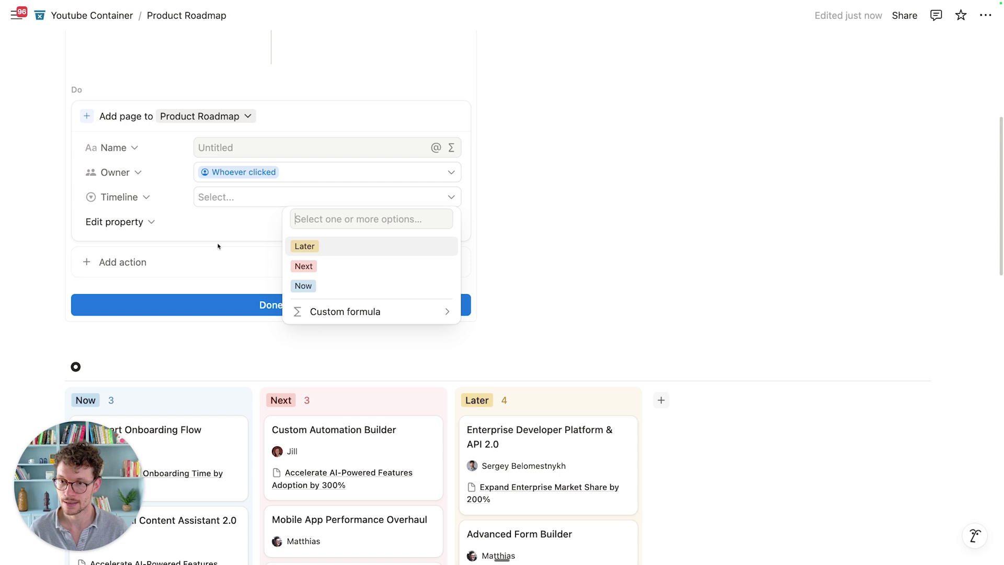
pyautogui.click(308, 245)
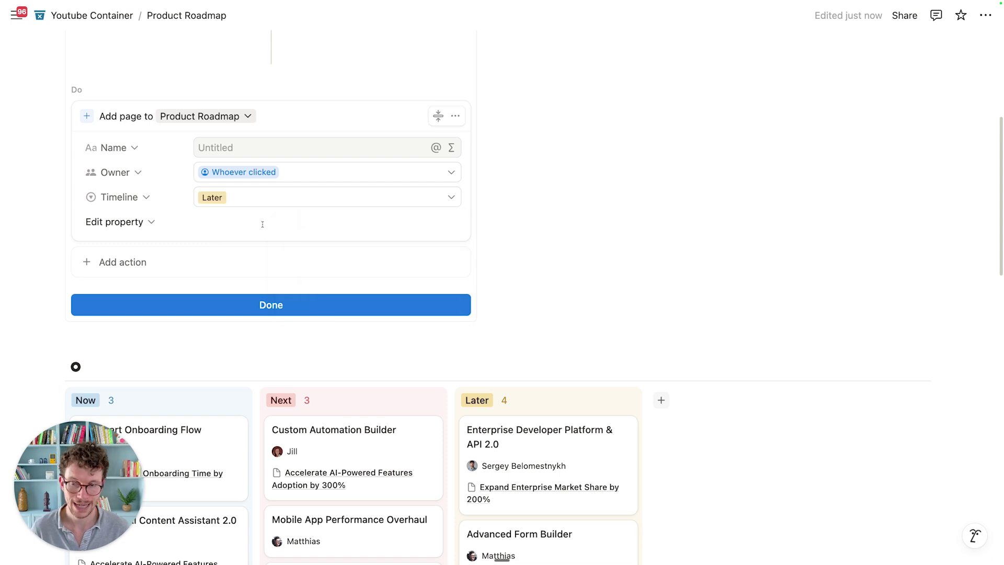
pyautogui.click(119, 228)
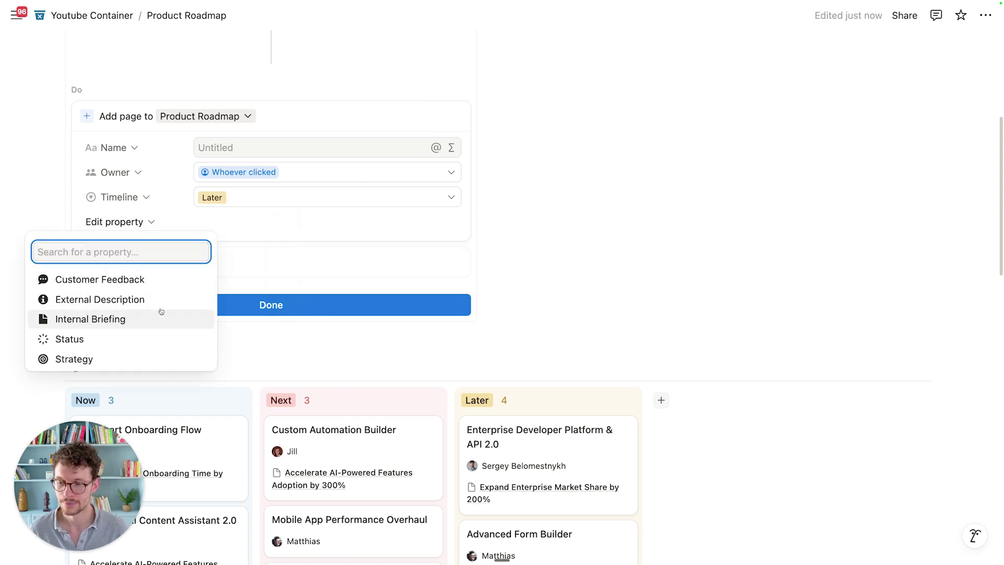
pyautogui.click(234, 230)
pyautogui.scroll(-1, 199, 235)
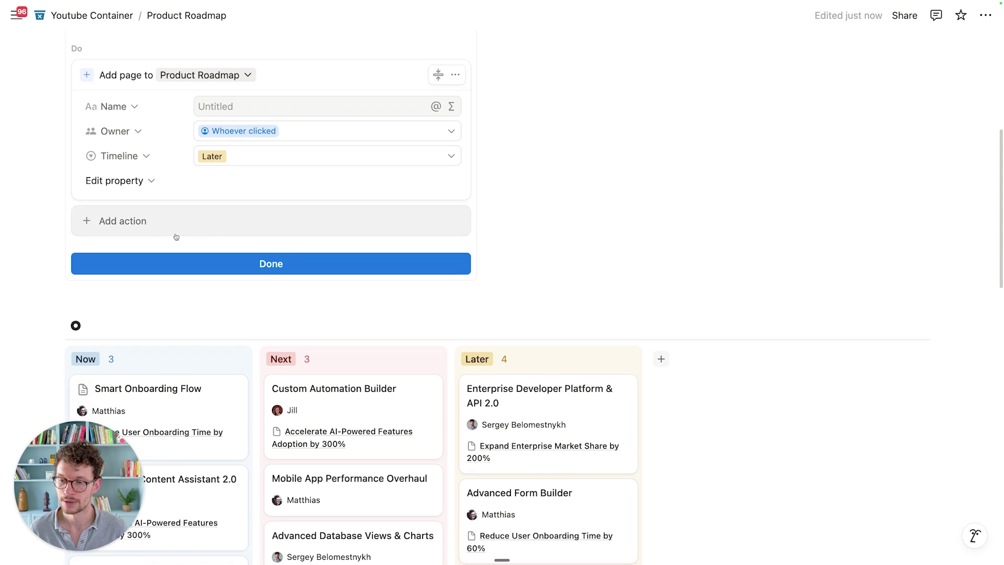
# Add a second action that opens the added page in Side peek, and save the button
pyautogui.click(150, 223)
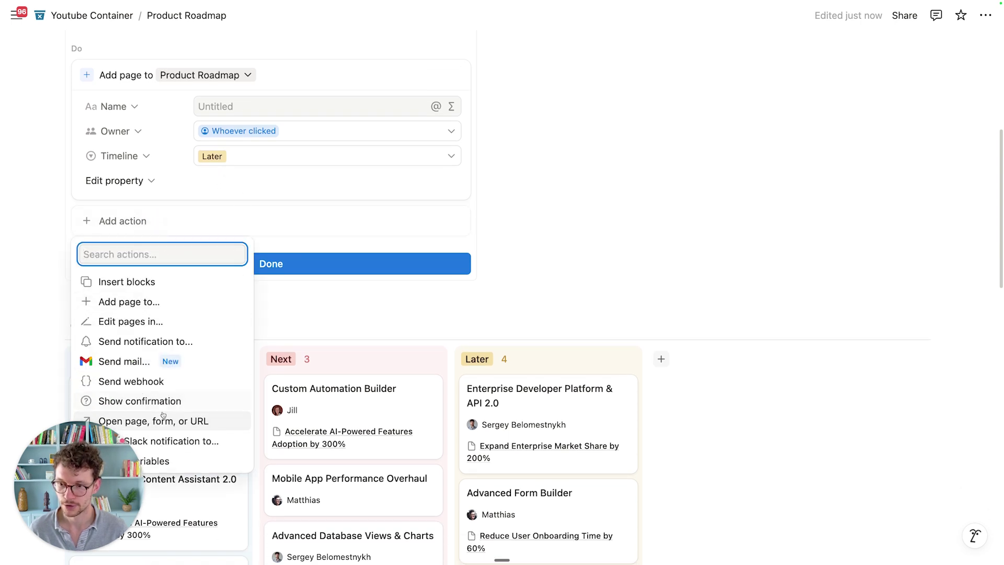
pyautogui.click(201, 426)
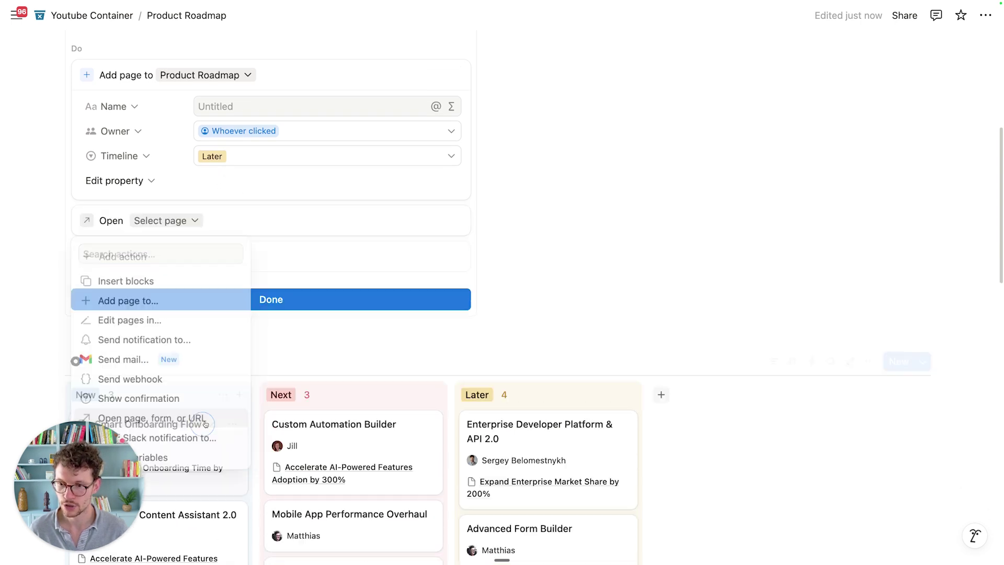
pyautogui.click(180, 222)
pyautogui.click(157, 267)
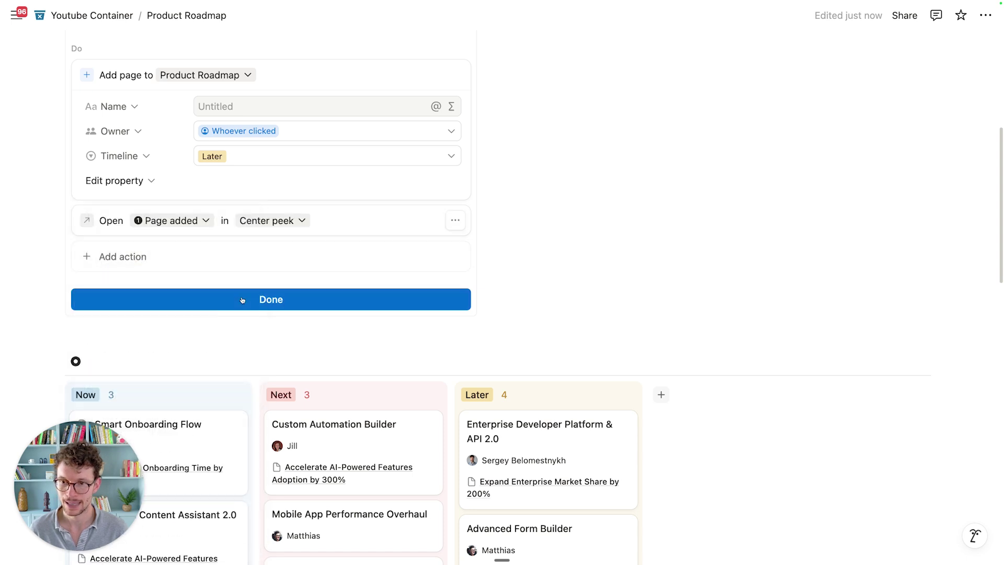
pyautogui.click(271, 225)
pyautogui.click(225, 240)
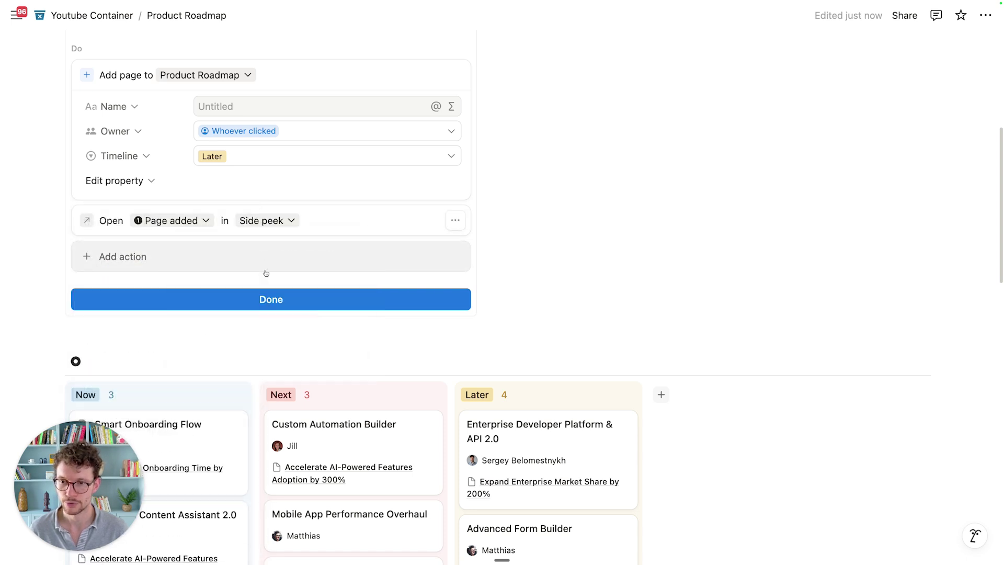
pyautogui.click(269, 299)
# Test the new button by creating a roadmap item named "Test Entry", and close its side peek
pyautogui.scroll(10, 167, 165)
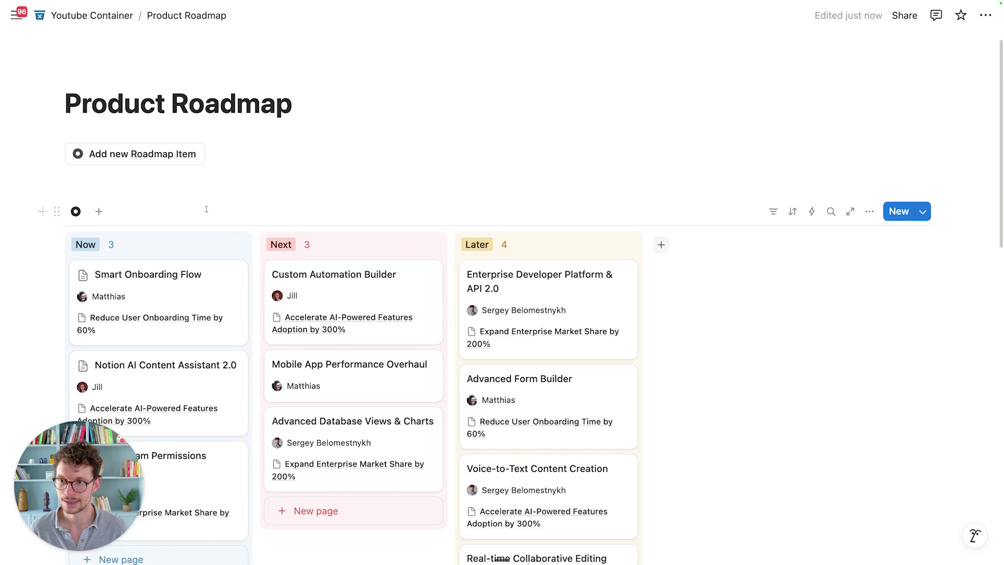
pyautogui.click(172, 164)
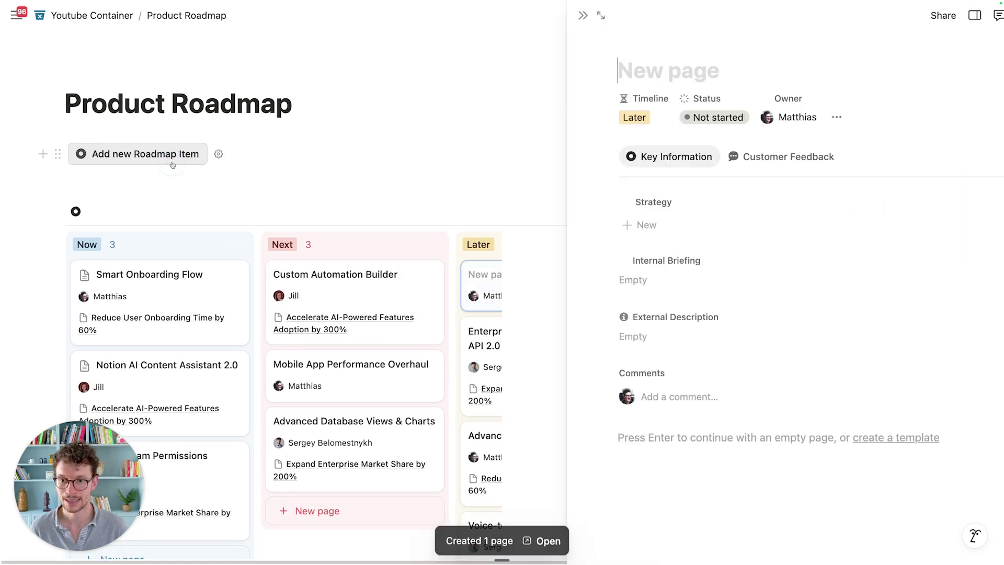
pyautogui.write('Test Entry')
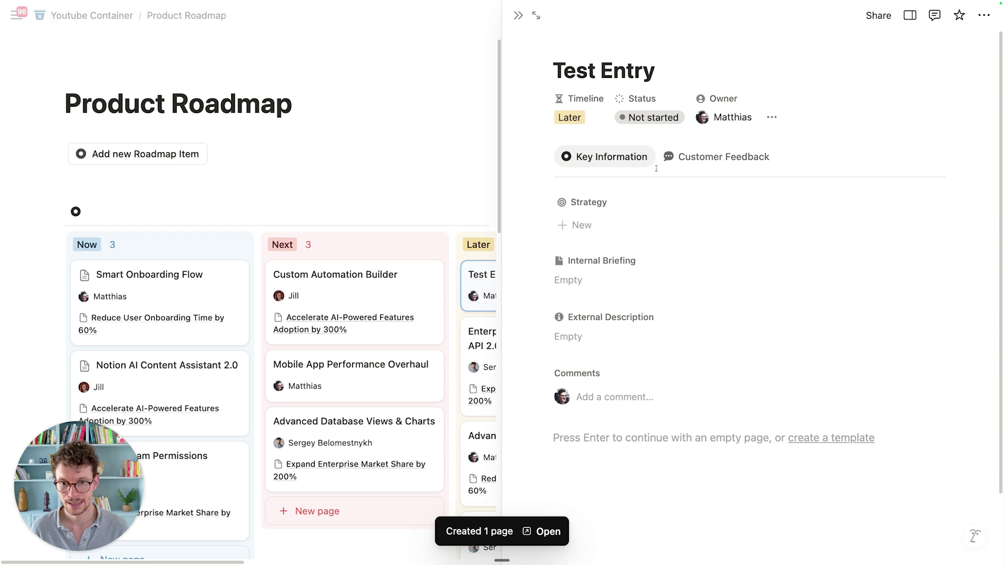
pyautogui.click(516, 17)
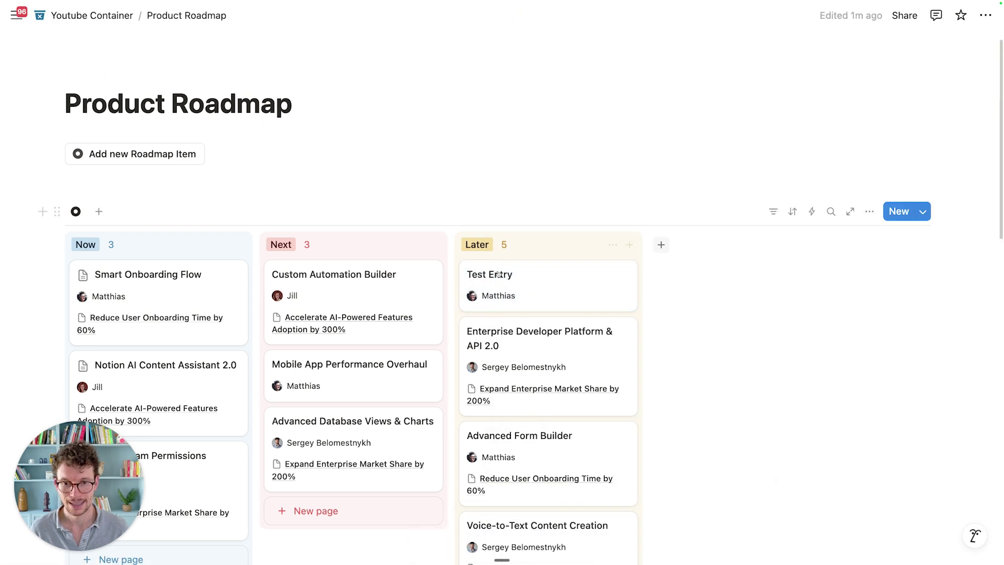
# Open the Test Entry roadmap item and switch to its Customer Feedback view
pyautogui.click(505, 269)
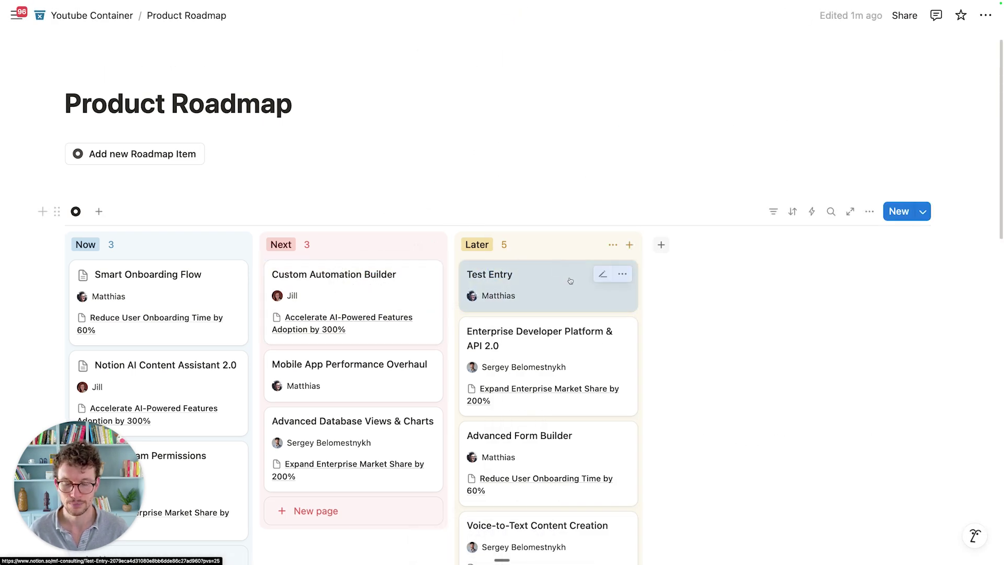
pyautogui.click(545, 276)
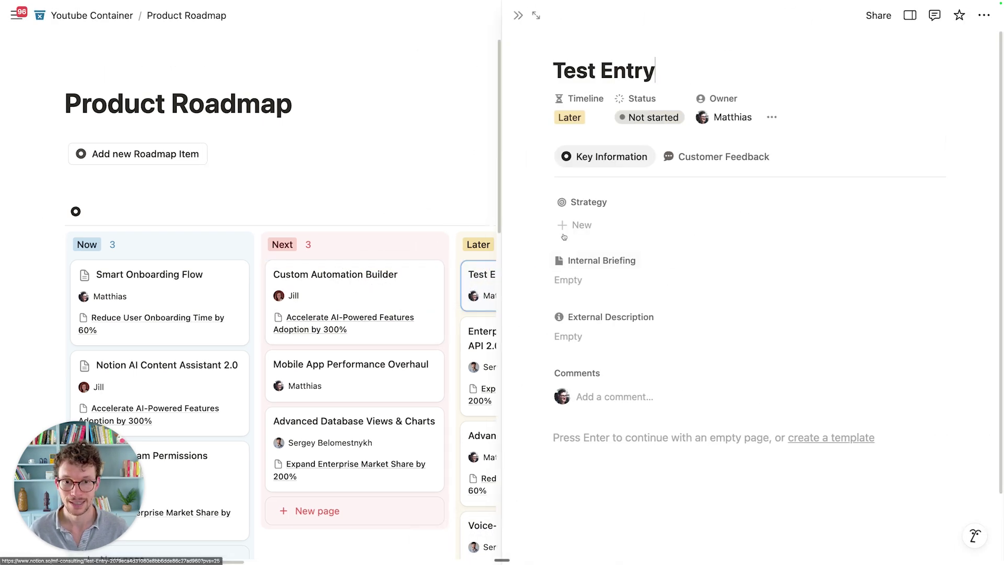
pyautogui.click(696, 157)
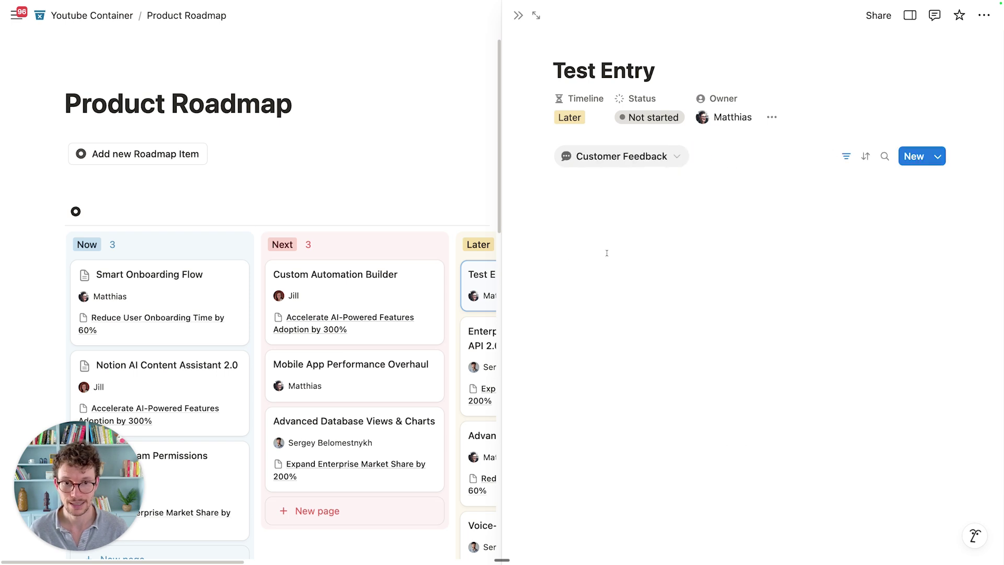
pyautogui.click(678, 158)
pyautogui.click(678, 157)
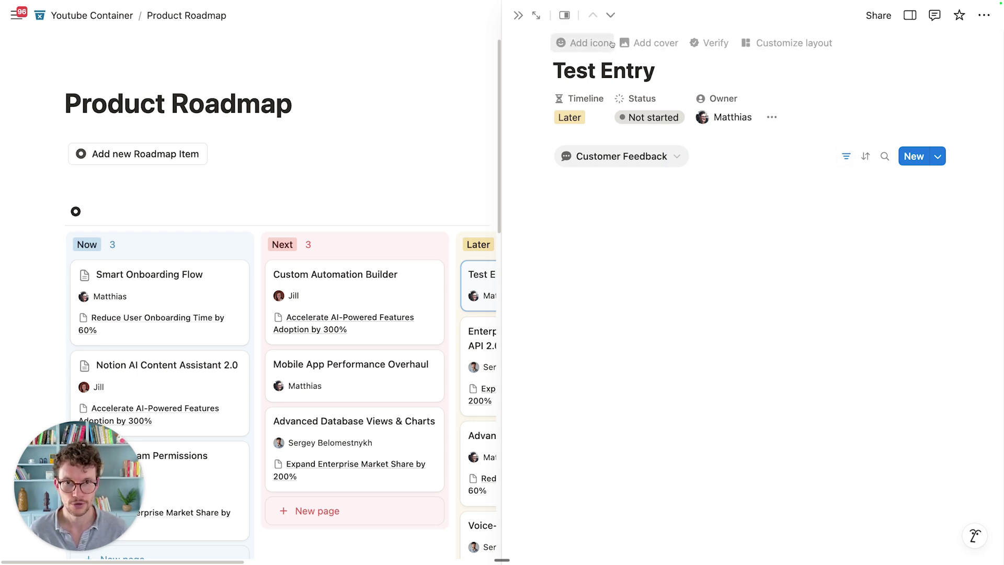
# Customize the item layout so the Customer Feedback view shows its empty Market Segment groups, and apply the layout to all pages
pyautogui.moveTo(772, 51)
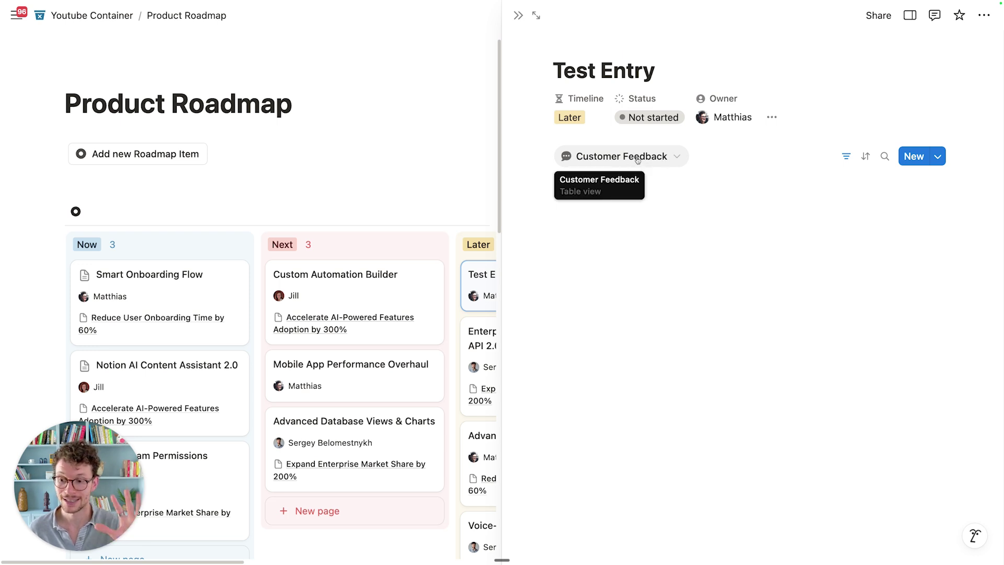
pyautogui.moveTo(742, 45)
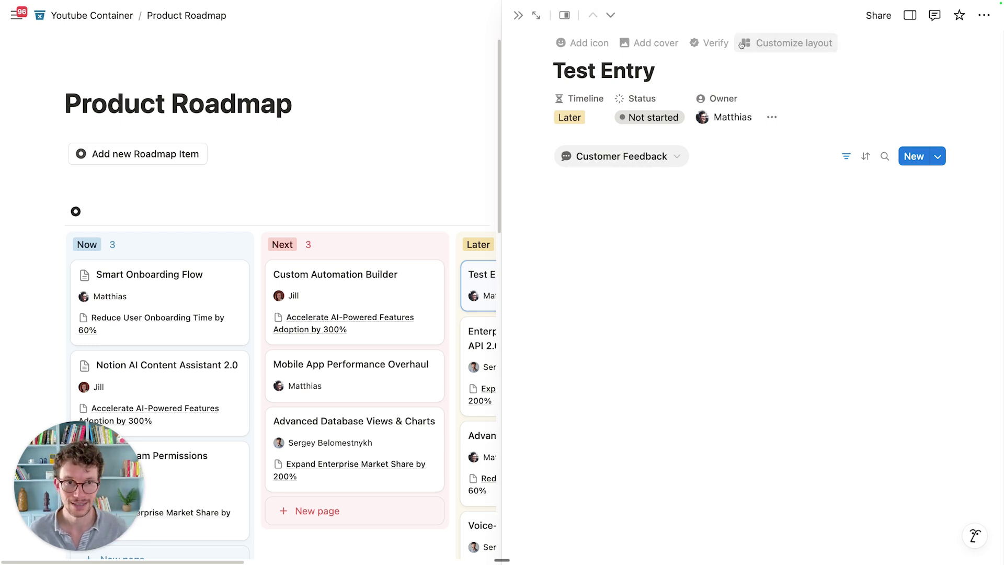
pyautogui.click(780, 45)
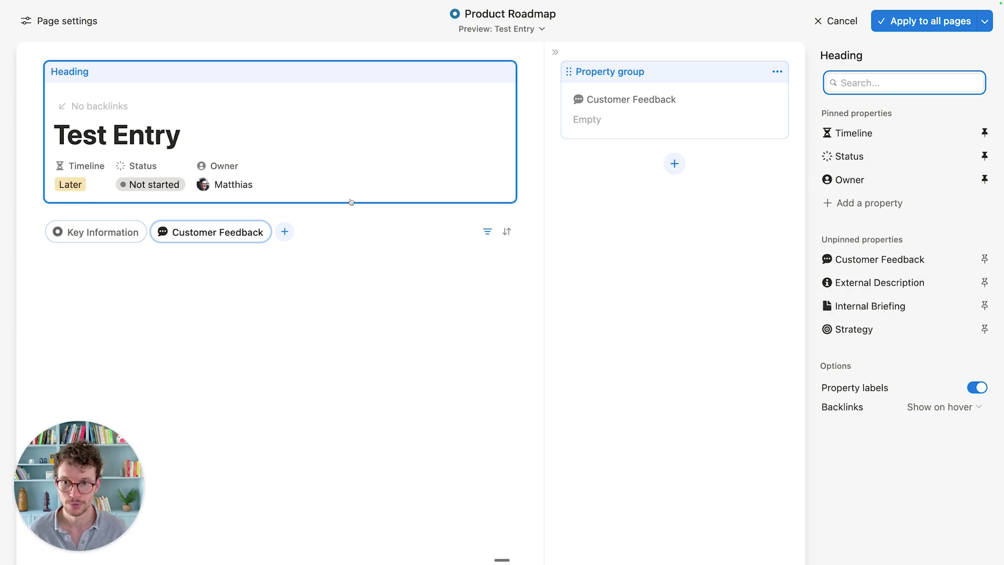
pyautogui.click(181, 232)
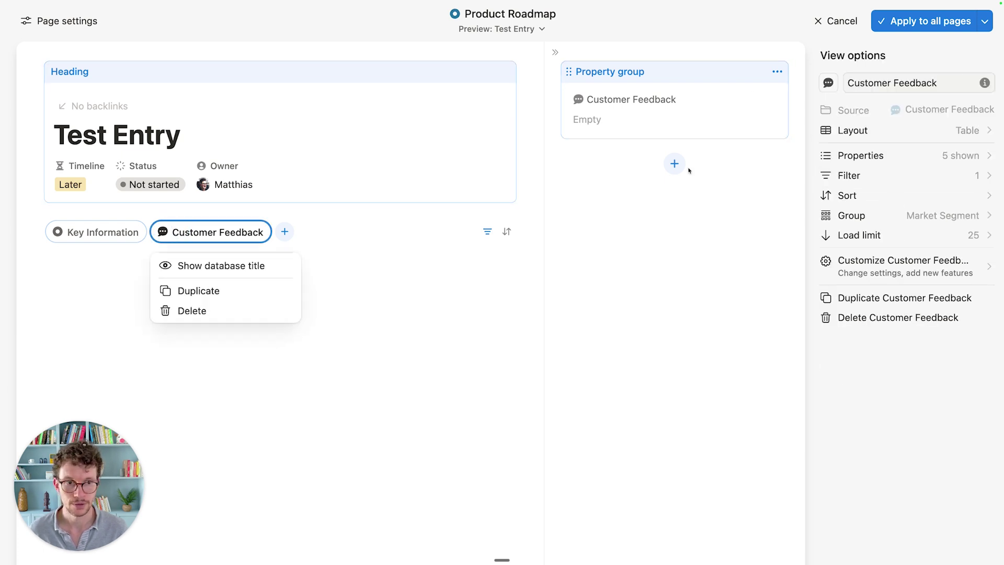
pyautogui.click(878, 219)
pyautogui.click(879, 219)
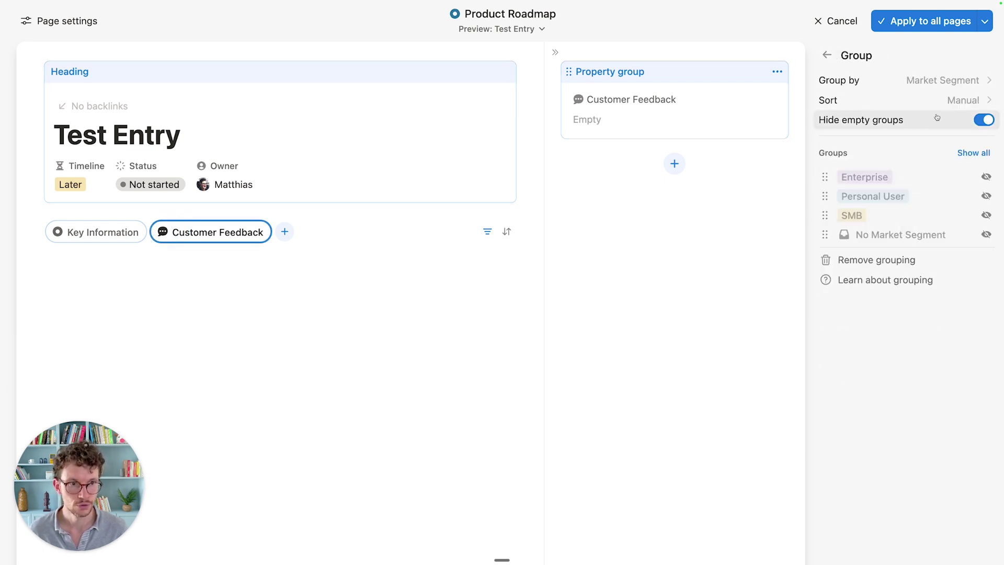
pyautogui.click(982, 121)
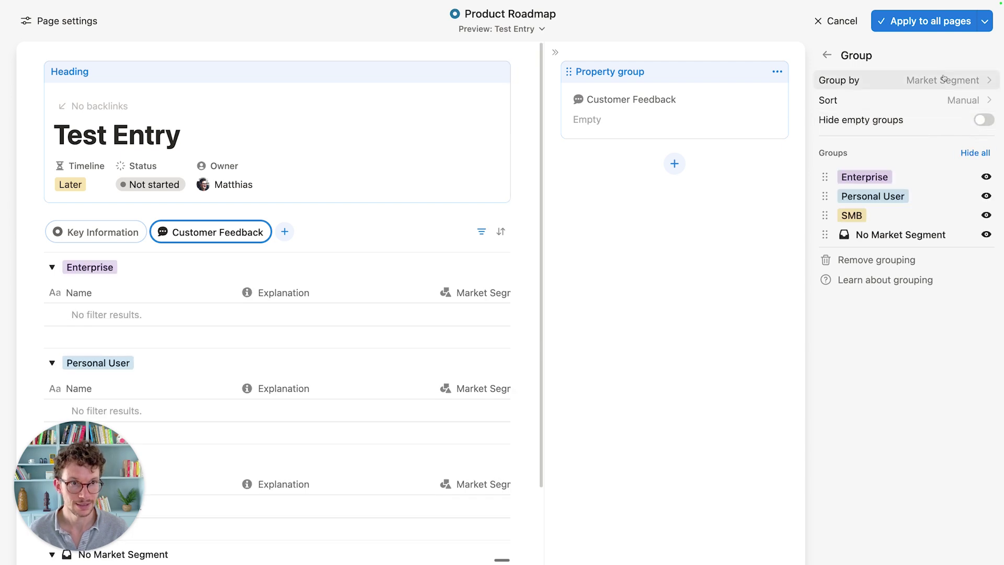
pyautogui.click(925, 20)
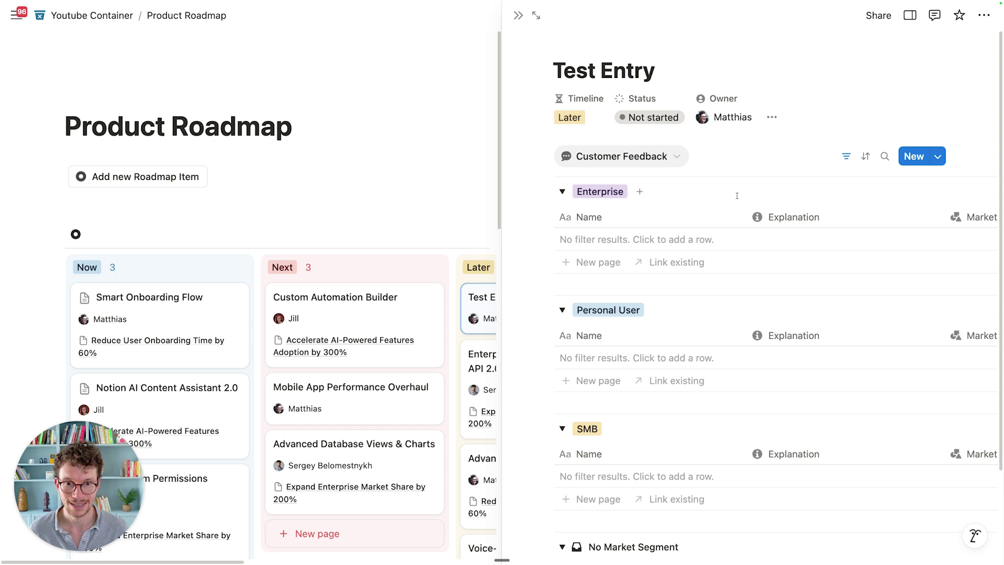
# Link the existing feedback "GraphQL API would be much more efficient" to Test Entry from the Enterprise group, and close the side peek
pyautogui.scroll(-1, 664, 197)
pyautogui.scroll(1, 649, 204)
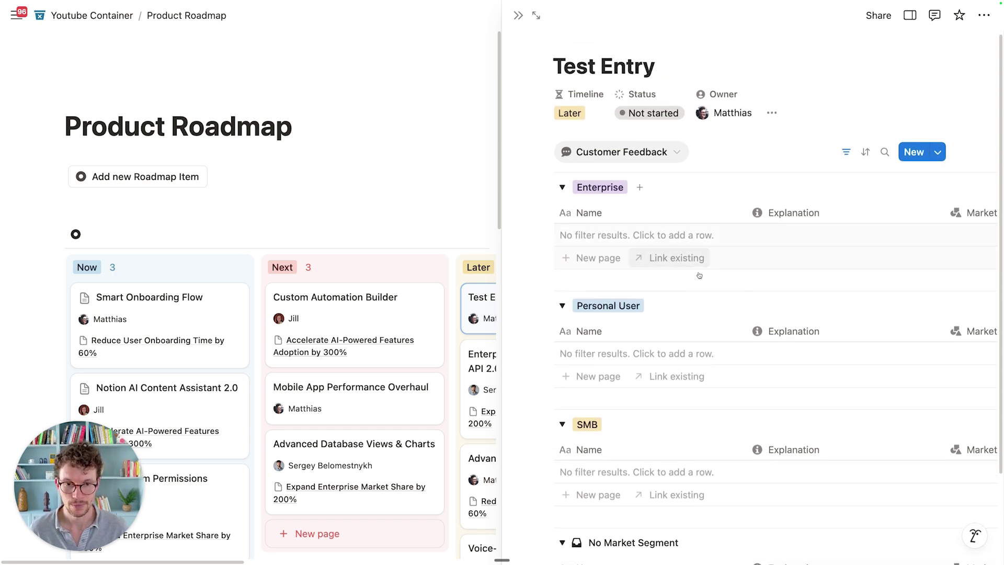
pyautogui.click(676, 261)
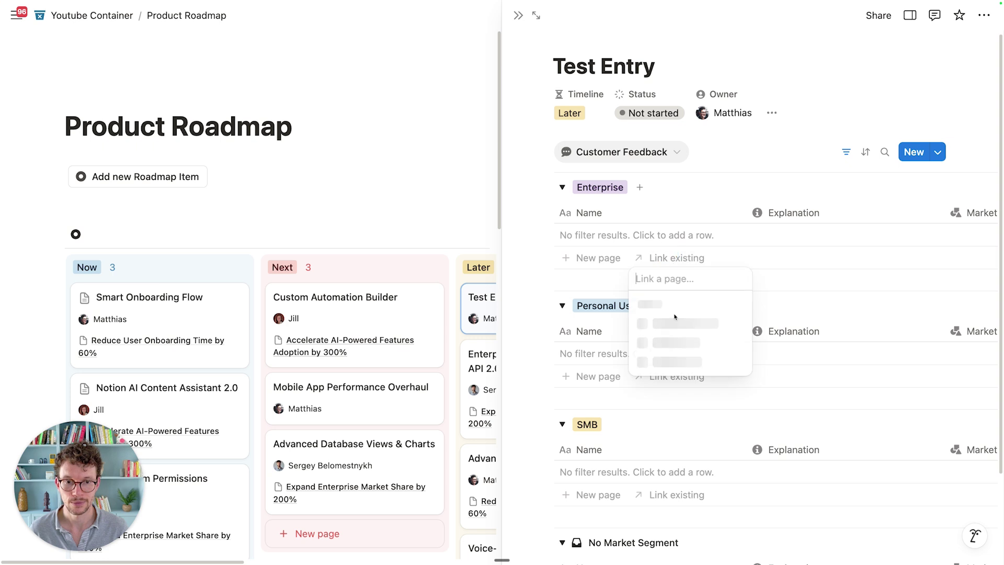
pyautogui.click(866, 324)
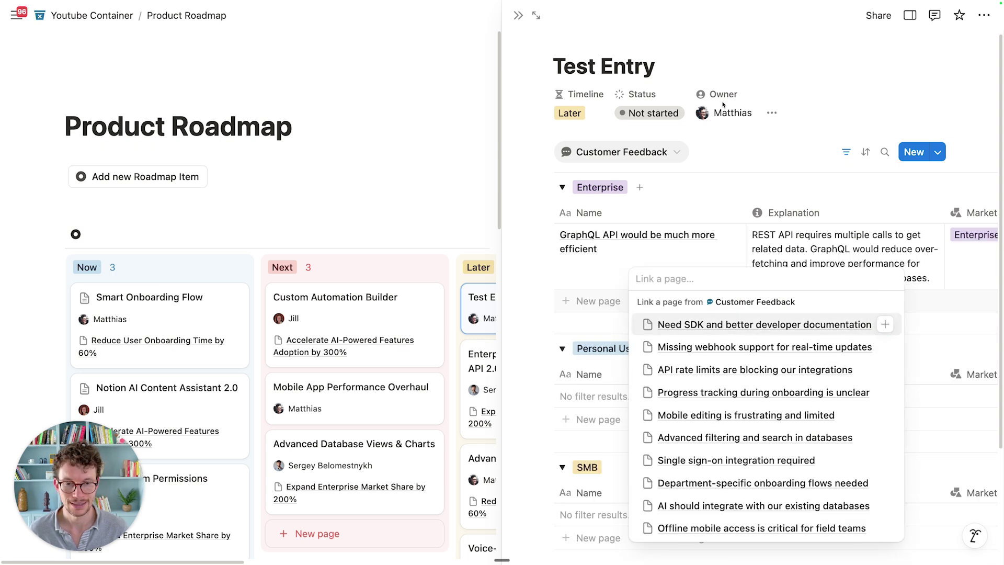
pyautogui.press('Escape')
pyautogui.scroll(-3, 674, 239)
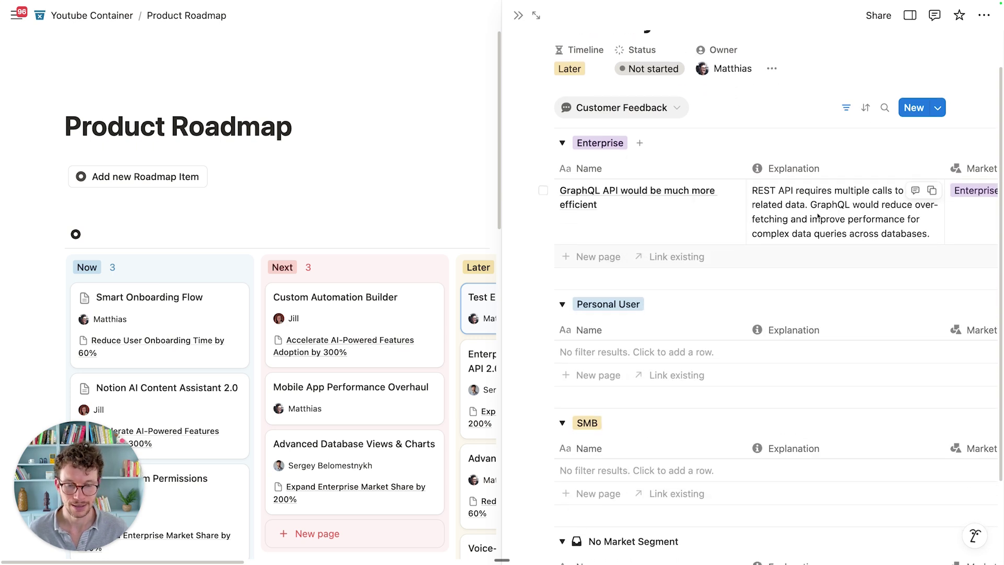
pyautogui.scroll(2, 689, 237)
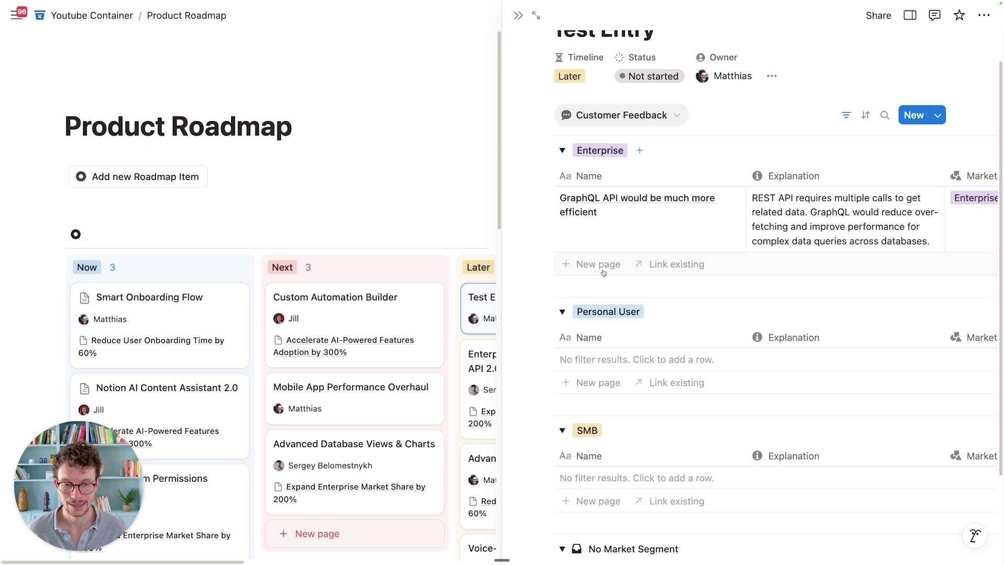
pyautogui.scroll(-1, 604, 275)
pyautogui.scroll(3, 602, 241)
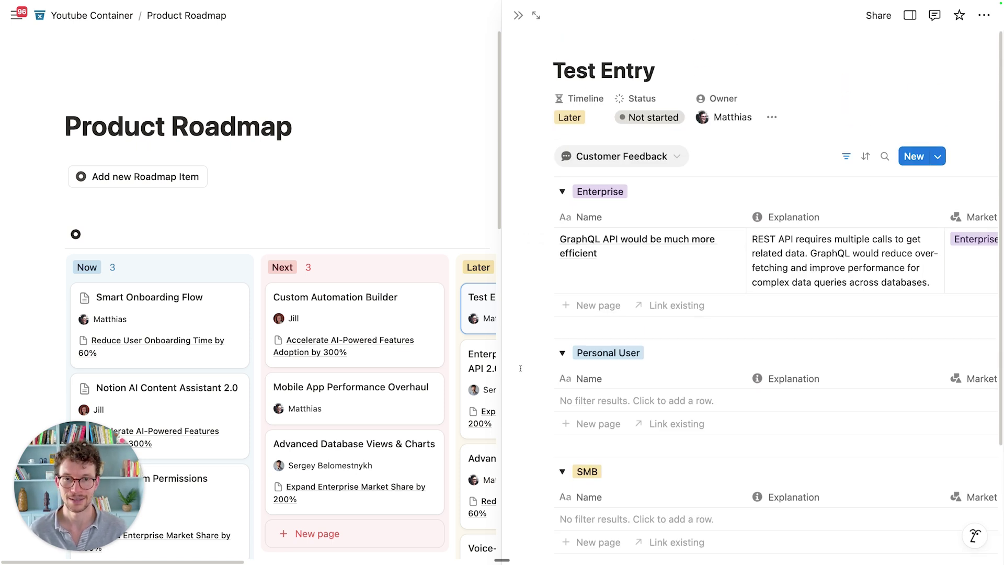
pyautogui.click(515, 14)
# Insert a vertical bar chart in the empty column beside the Add new Roadmap Item button, using the Customer Feedback database as source
pyautogui.click(590, 159)
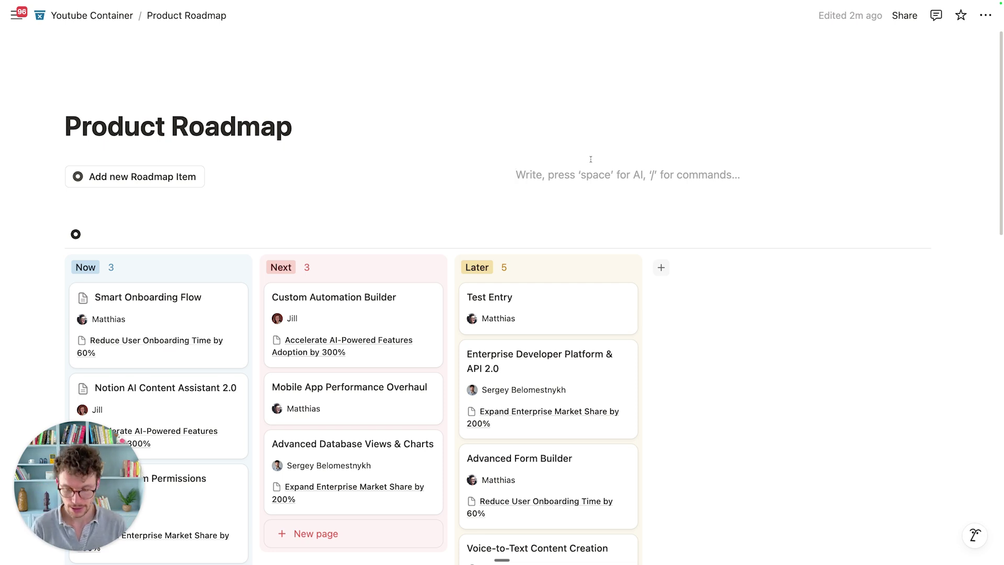
pyautogui.write('/cha')
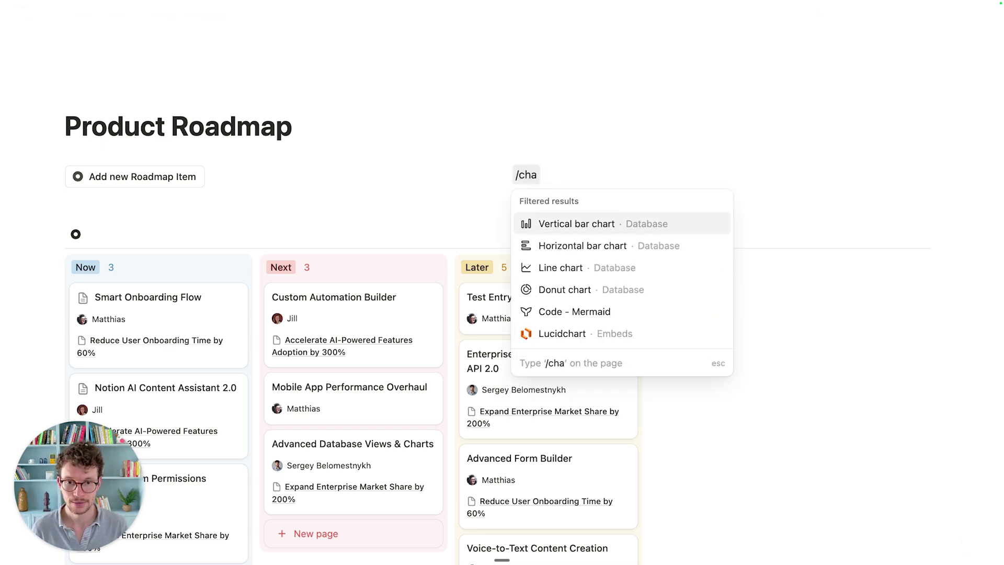
pyautogui.click(585, 231)
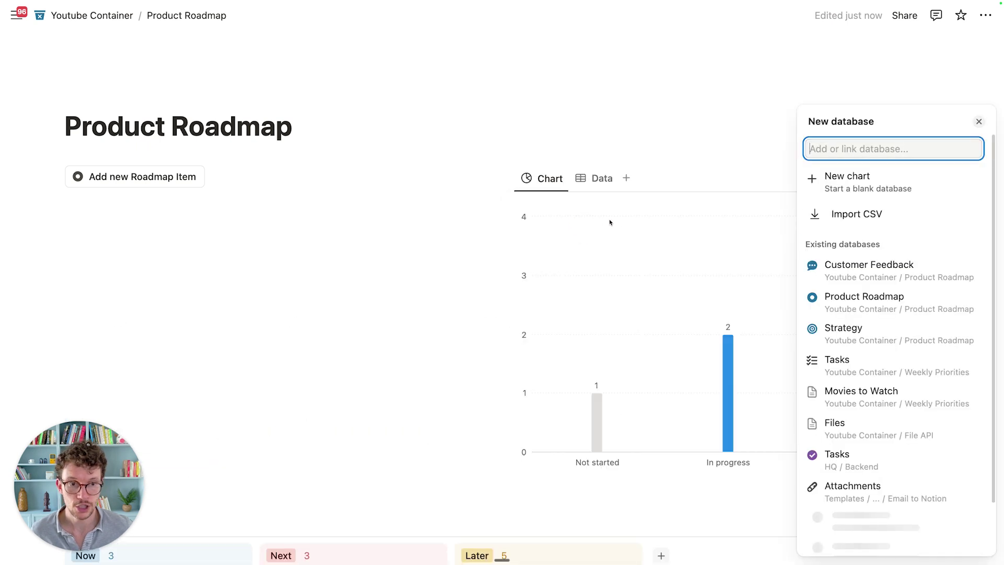
pyautogui.click(826, 280)
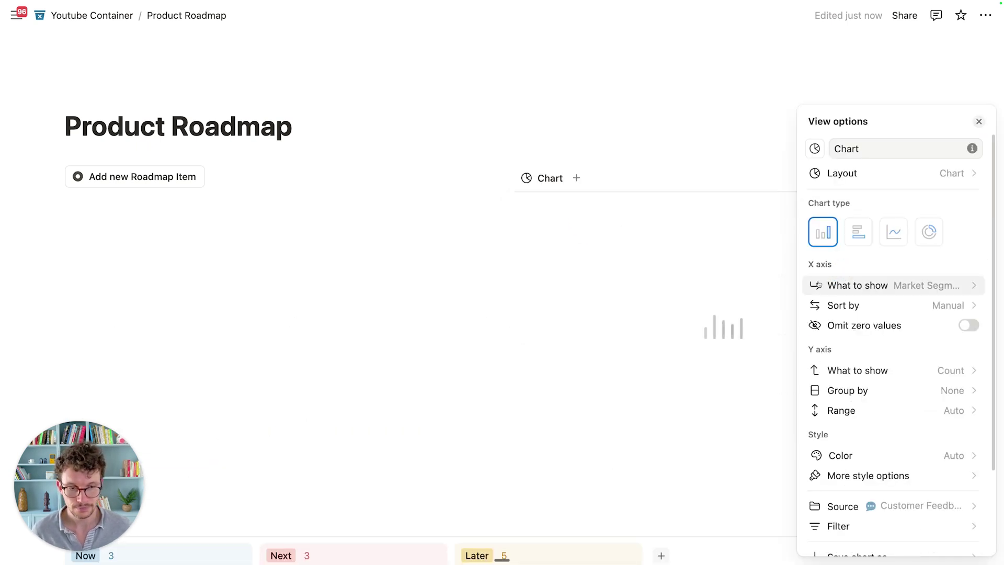
# Set the chart's X axis to show Created time by Day
pyautogui.click(853, 288)
pyautogui.moveTo(861, 349)
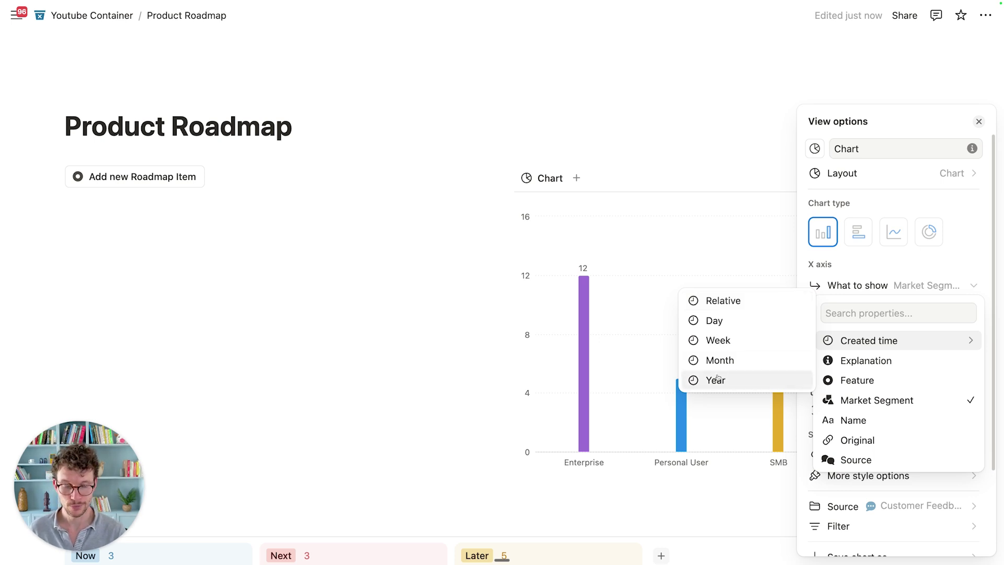
pyautogui.click(725, 313)
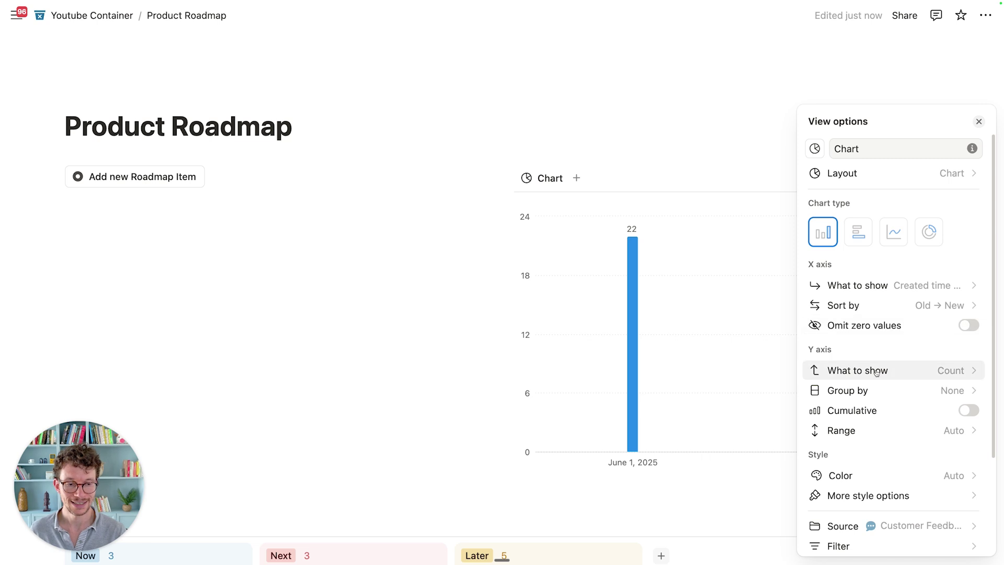
pyautogui.click(769, 234)
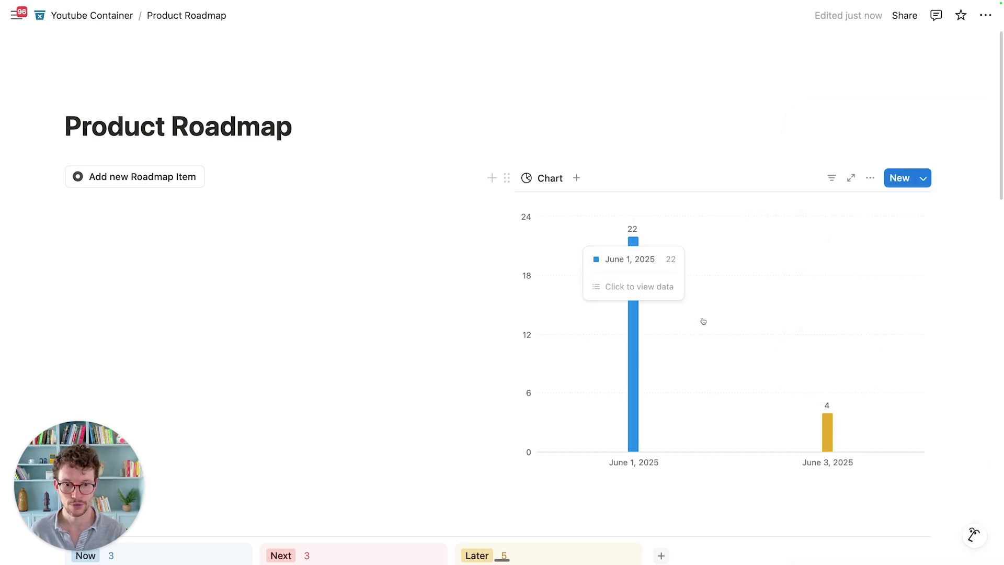
# Group the chart's Y axis by Market Segment
pyautogui.click(870, 179)
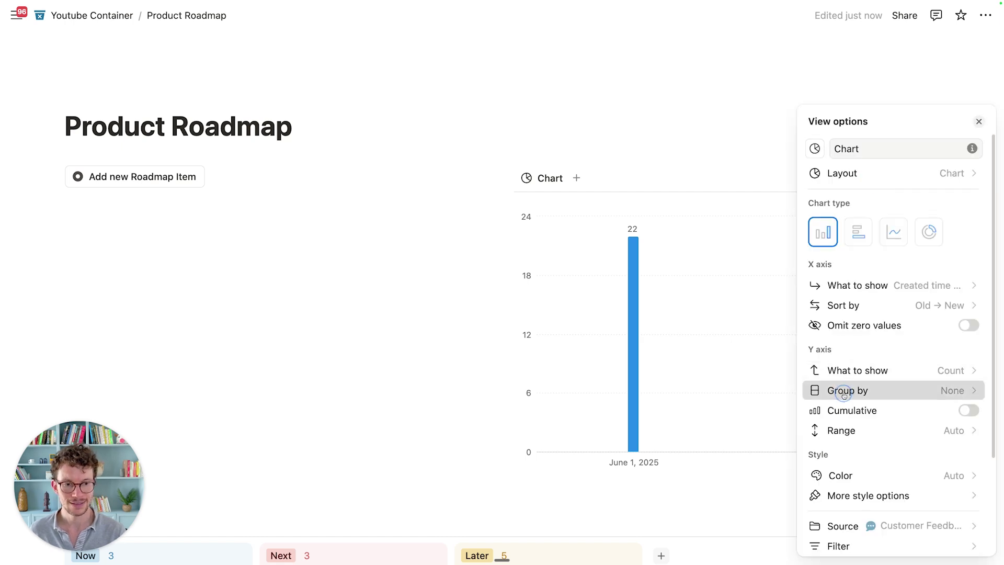
pyautogui.click(846, 390)
pyautogui.click(860, 308)
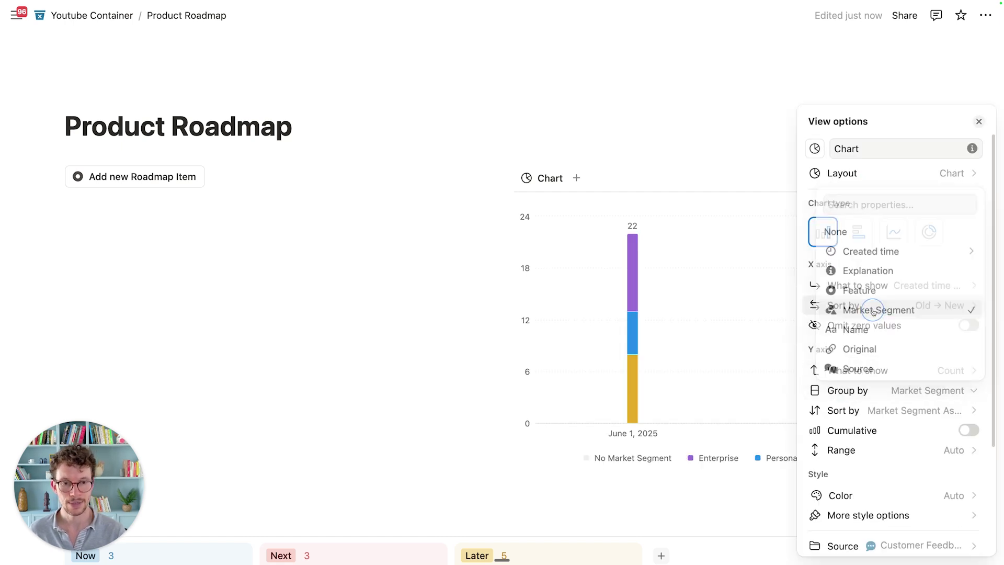
pyautogui.click(626, 161)
pyautogui.scroll(-2, 625, 159)
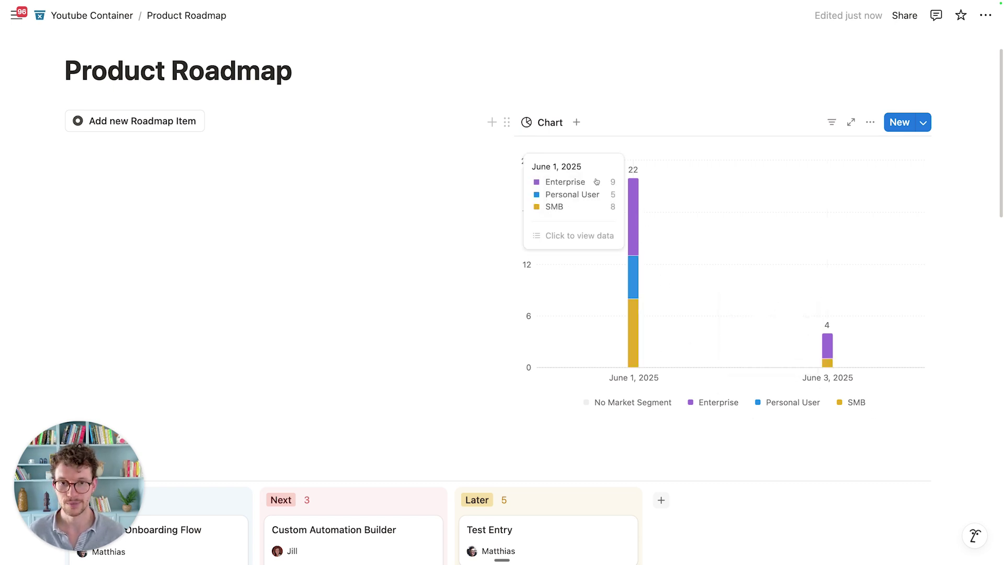
# Reduce the chart's height in its style options and close the view options
pyautogui.click(873, 122)
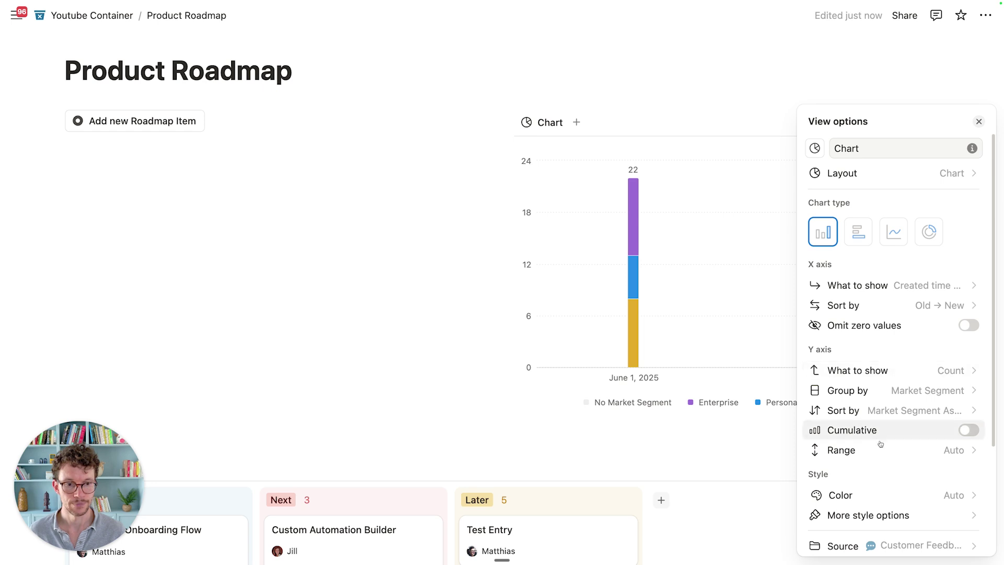
pyautogui.click(877, 513)
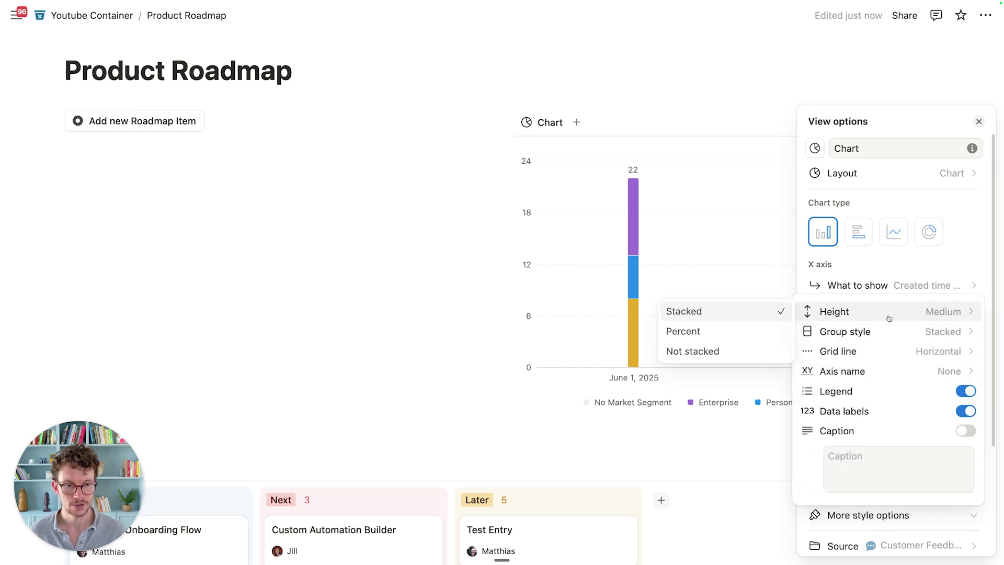
pyautogui.moveTo(889, 312)
pyautogui.click(709, 285)
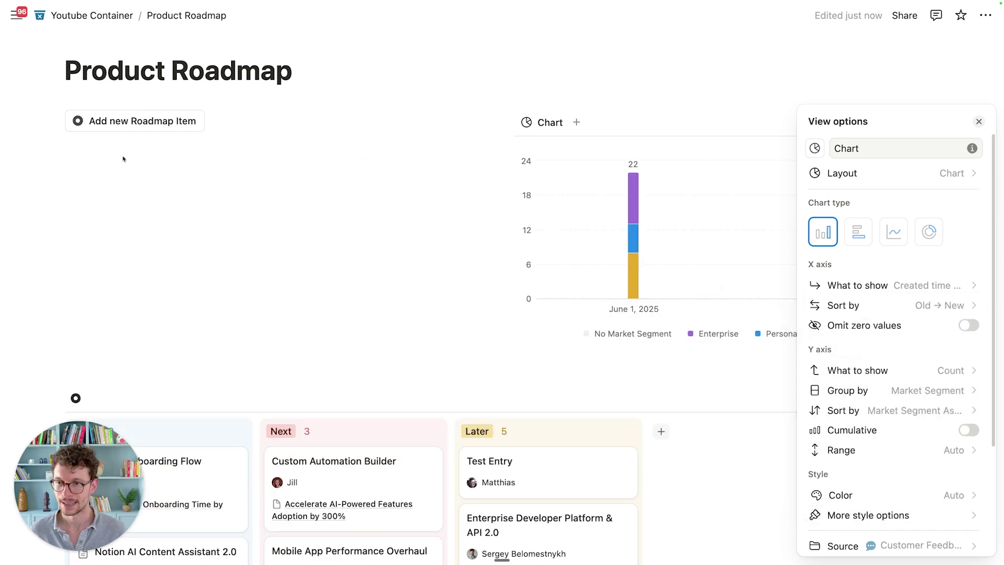
pyautogui.click(133, 173)
pyautogui.scroll(1, 169, 174)
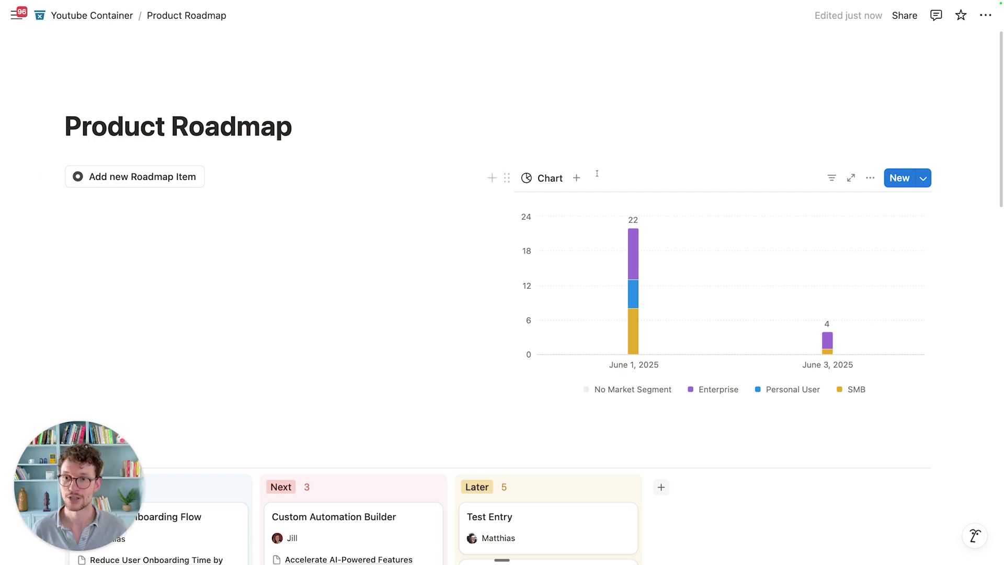
# Add a NOT DOING option to the Timeline property of the Product Roadmap board
pyautogui.scroll(-3, 597, 174)
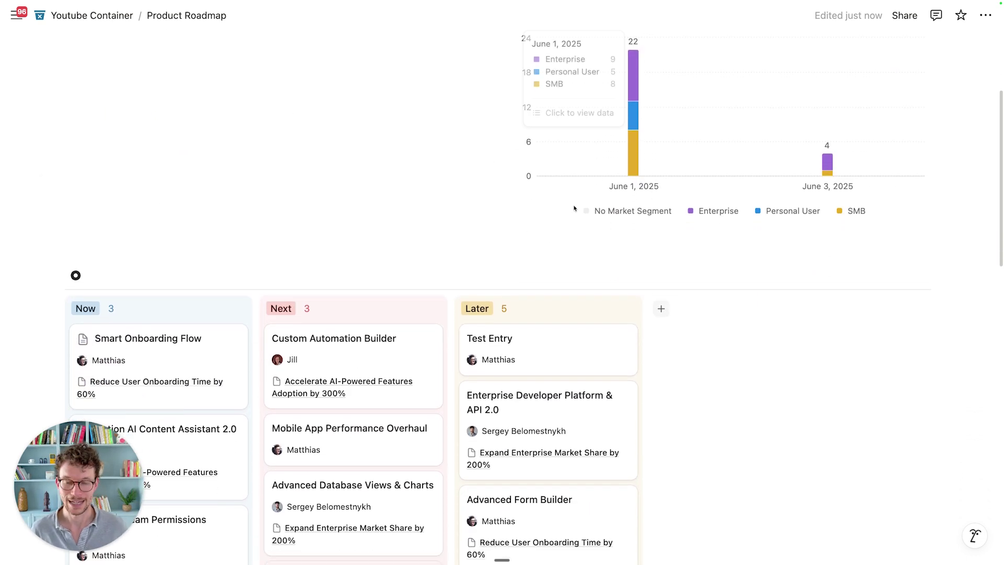
pyautogui.scroll(3, 574, 209)
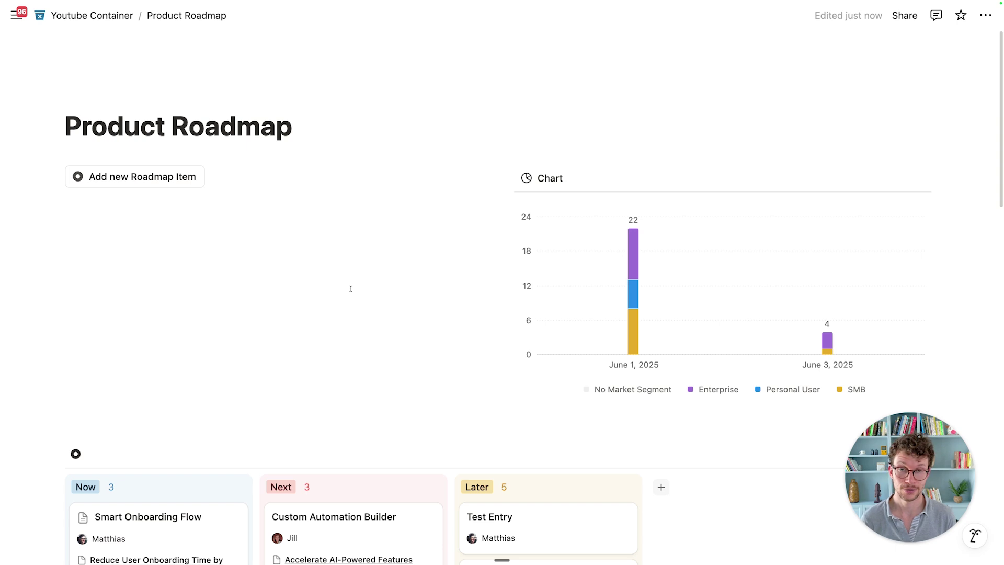
pyautogui.scroll(-7, 350, 289)
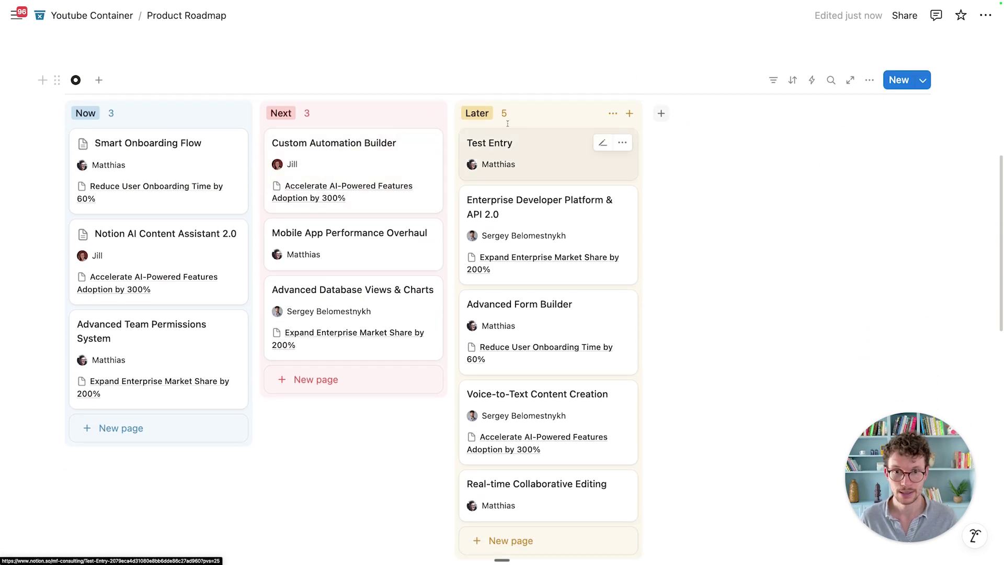
pyautogui.click(870, 81)
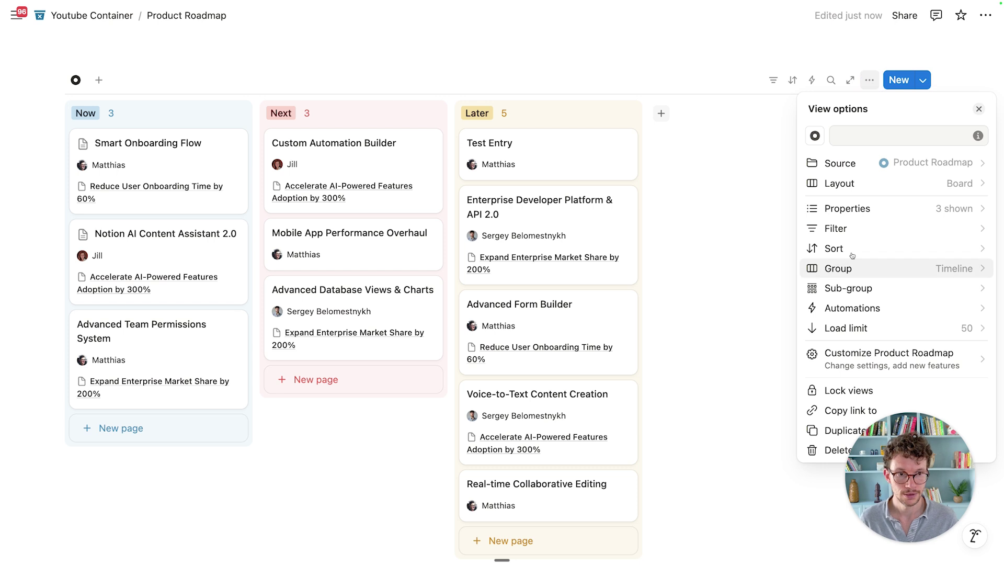
pyautogui.click(831, 209)
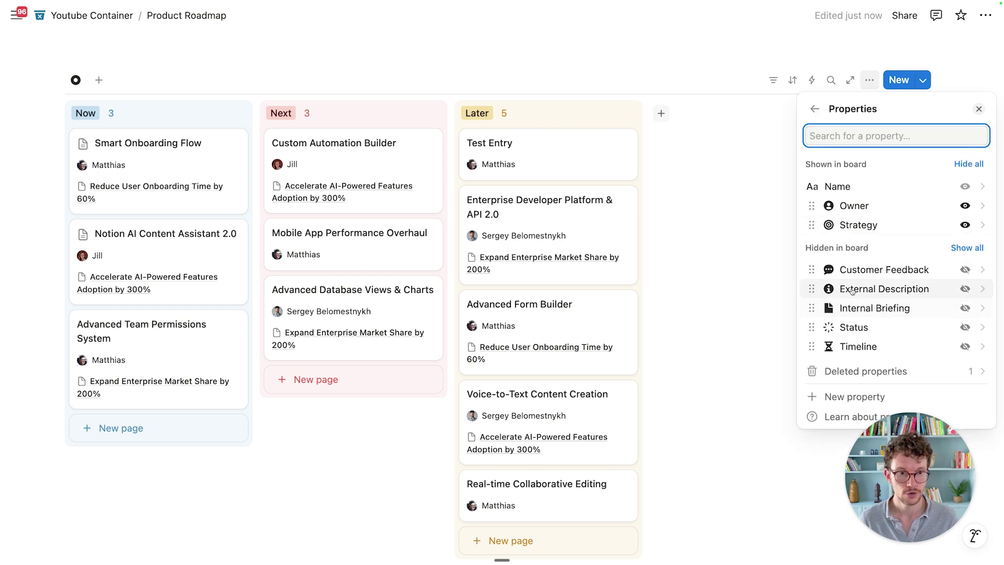
pyautogui.click(871, 346)
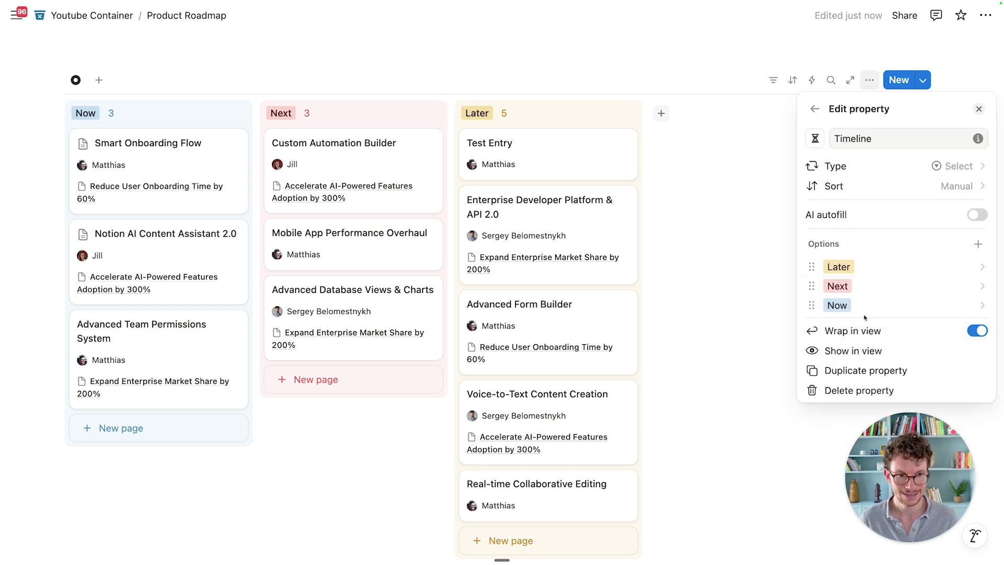
pyautogui.click(977, 244)
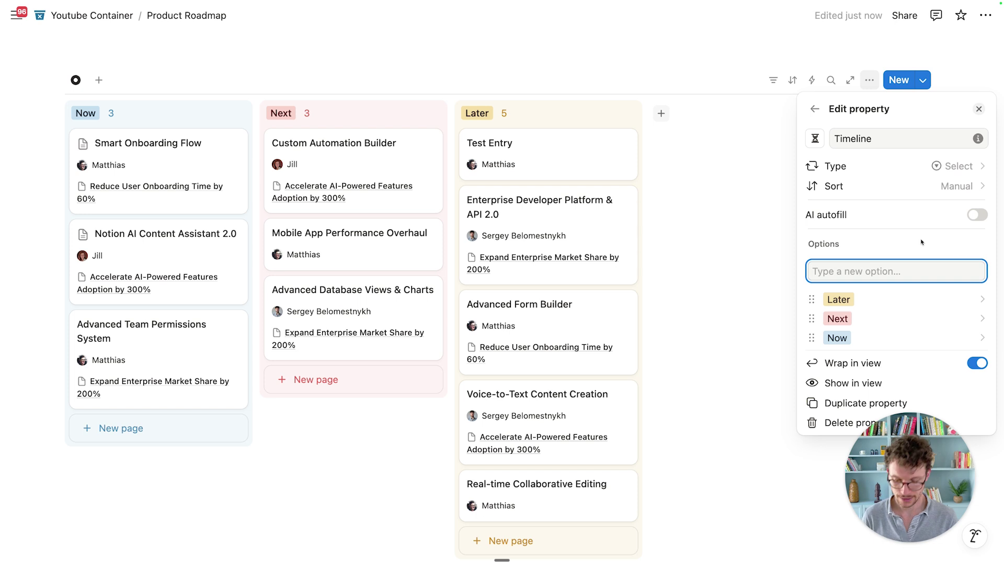
pyautogui.write('N')
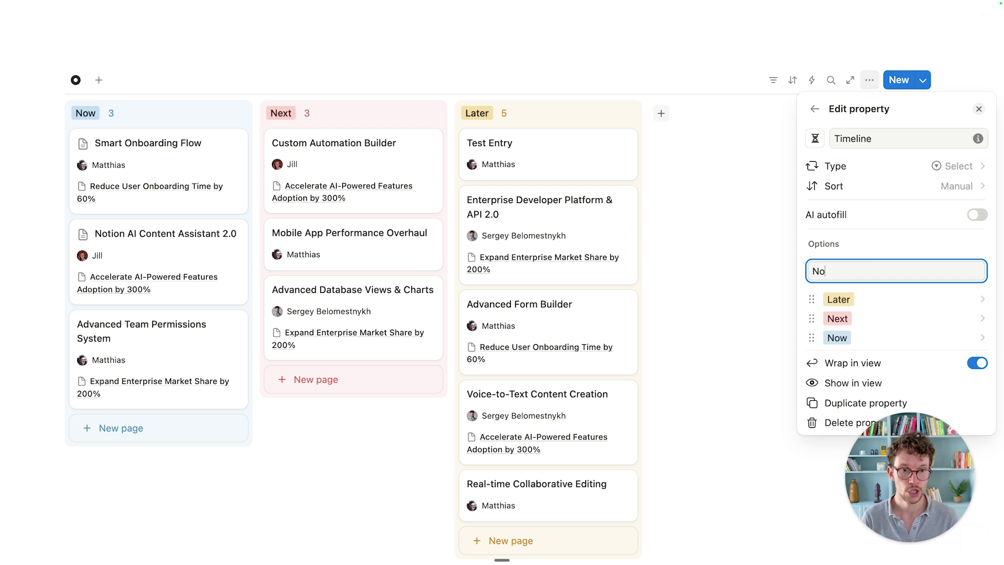
pyautogui.write('OT DOING')
pyautogui.press('Return')
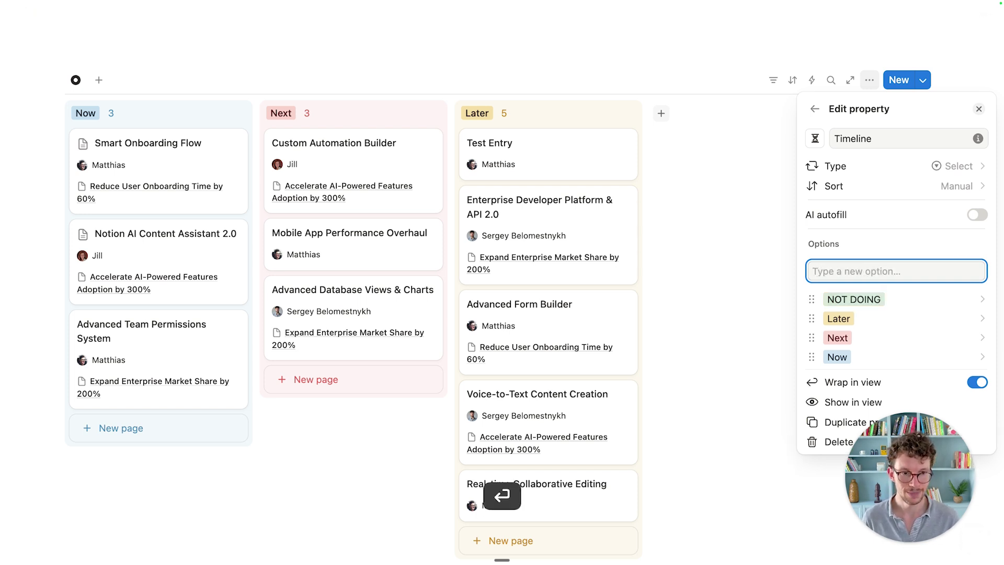
# Move the NOT DOING option below Now in the Timeline options and set its color to Gray
pyautogui.moveTo(888, 298); pyautogui.dragTo(876, 360)
pyautogui.click(876, 359)
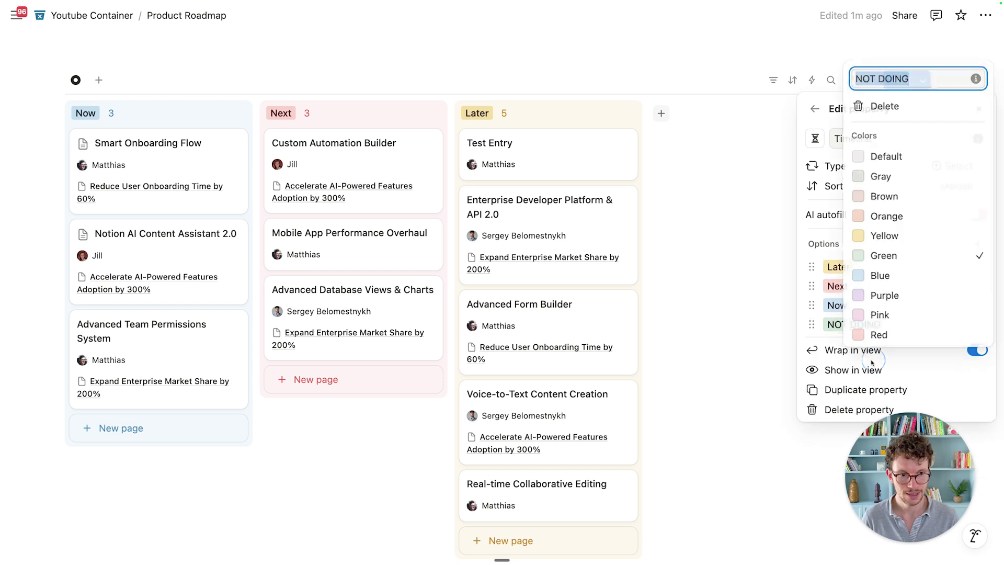
pyautogui.click(905, 177)
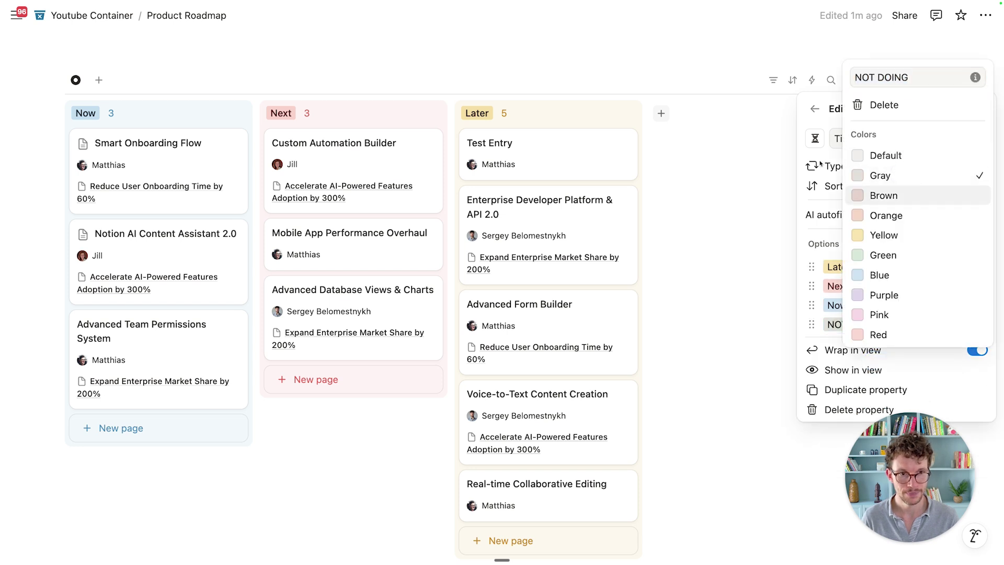
pyautogui.press('Escape')
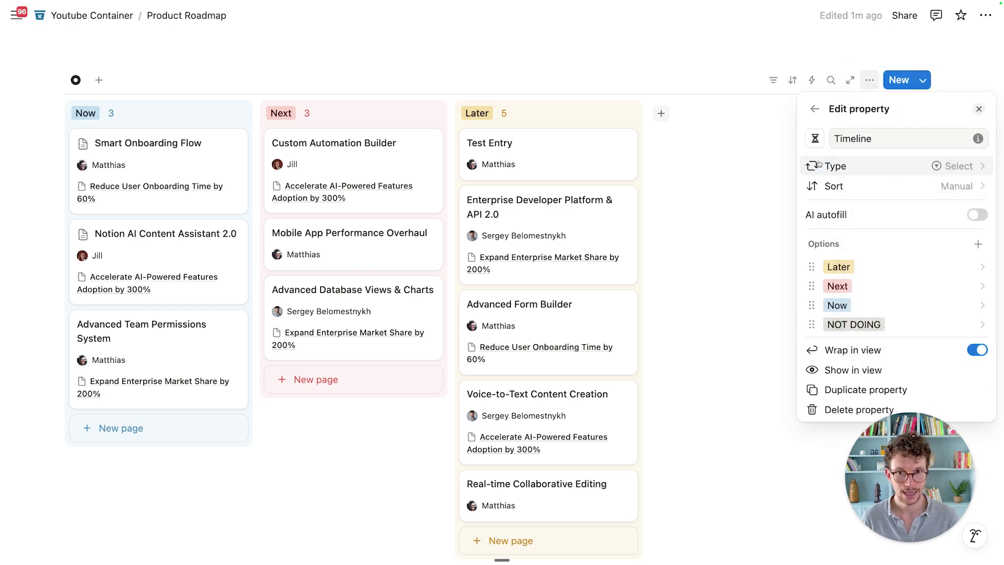
pyautogui.click(741, 174)
# Keep the NOT DOING group hidden as a board column and pin it beside the board in the group settings
pyautogui.scroll(3, 176, 184)
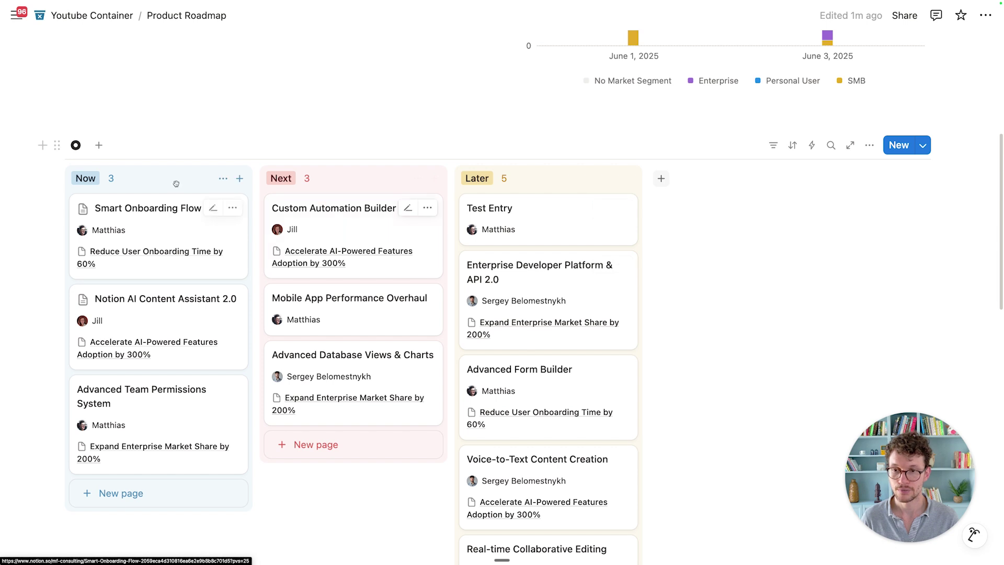
pyautogui.scroll(-1, 723, 138)
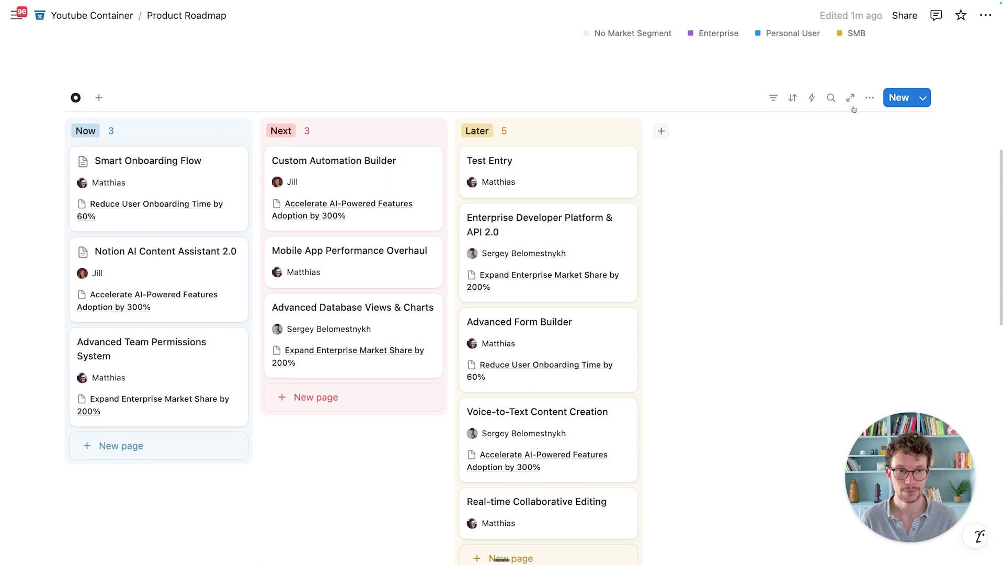
pyautogui.click(869, 98)
pyautogui.click(840, 288)
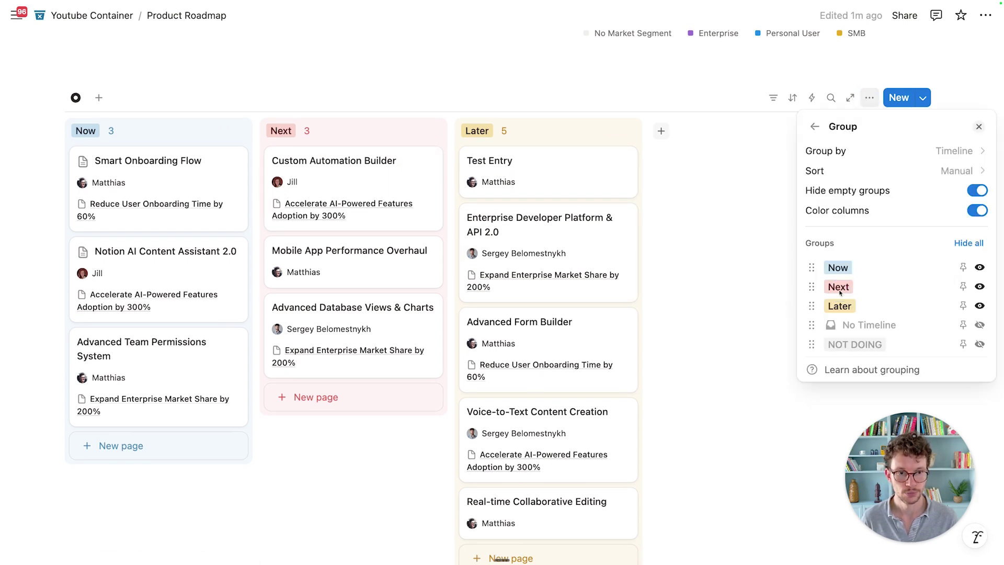
pyautogui.click(979, 344)
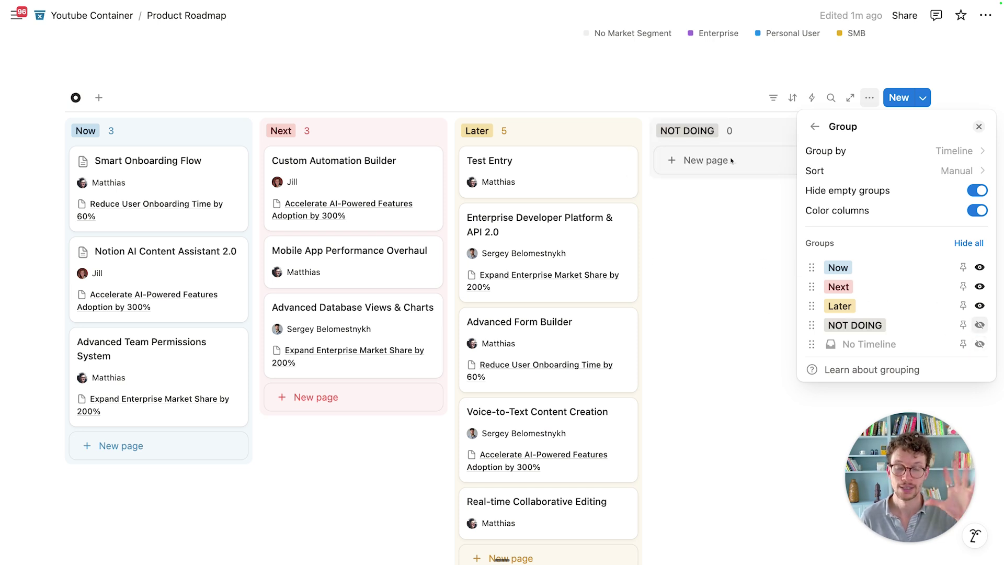
pyautogui.click(979, 325)
pyautogui.click(963, 344)
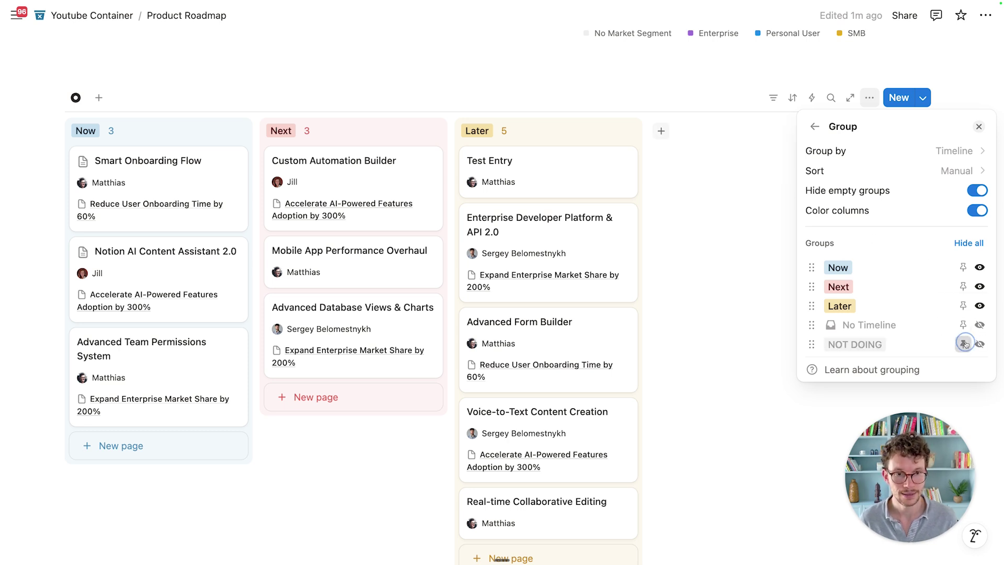
pyautogui.click(583, 89)
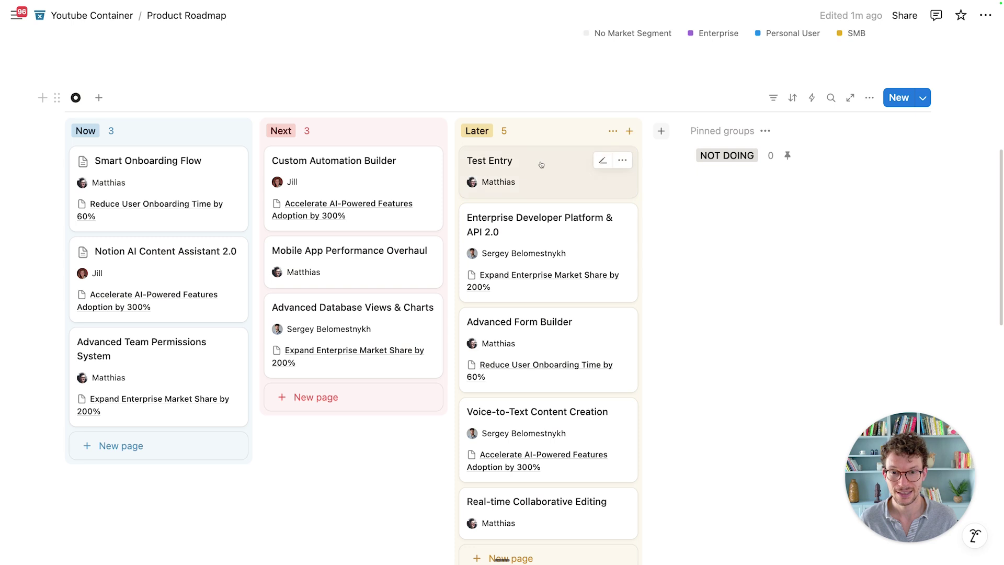
# Move the Test Entry card from Later into the pinned NOT DOING group
pyautogui.moveTo(499, 160); pyautogui.dragTo(744, 157)
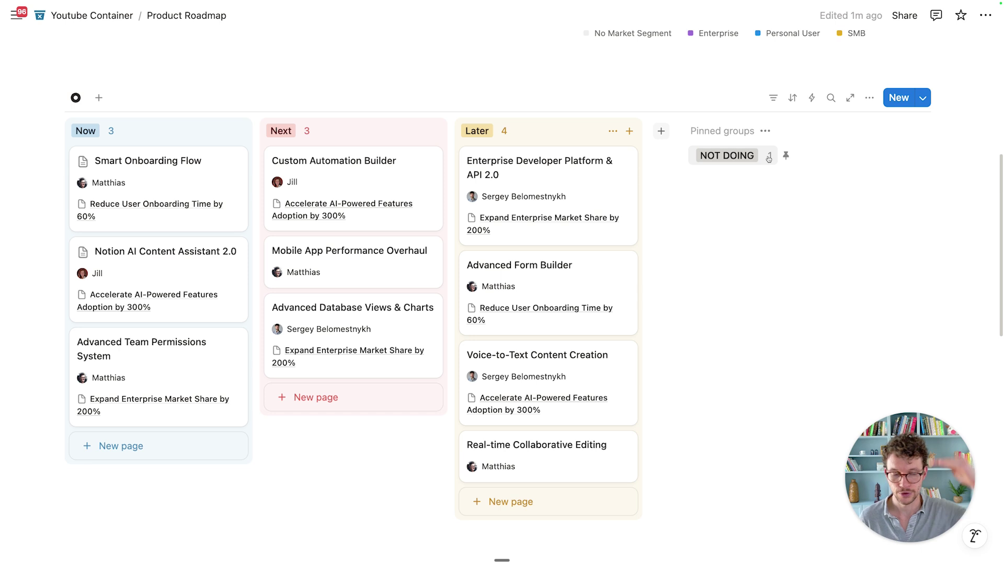
pyautogui.scroll(2, 742, 166)
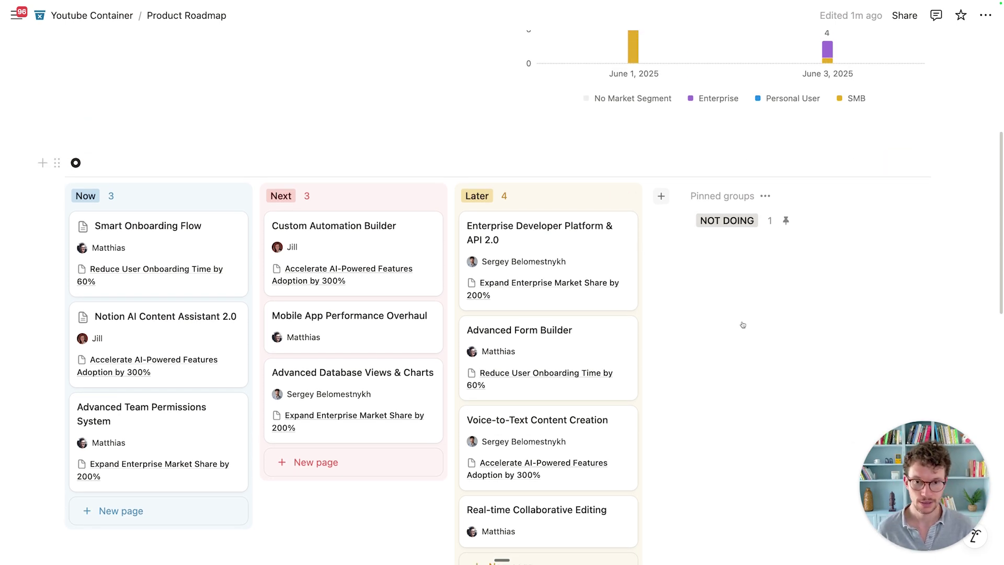
pyautogui.scroll(-2, 743, 325)
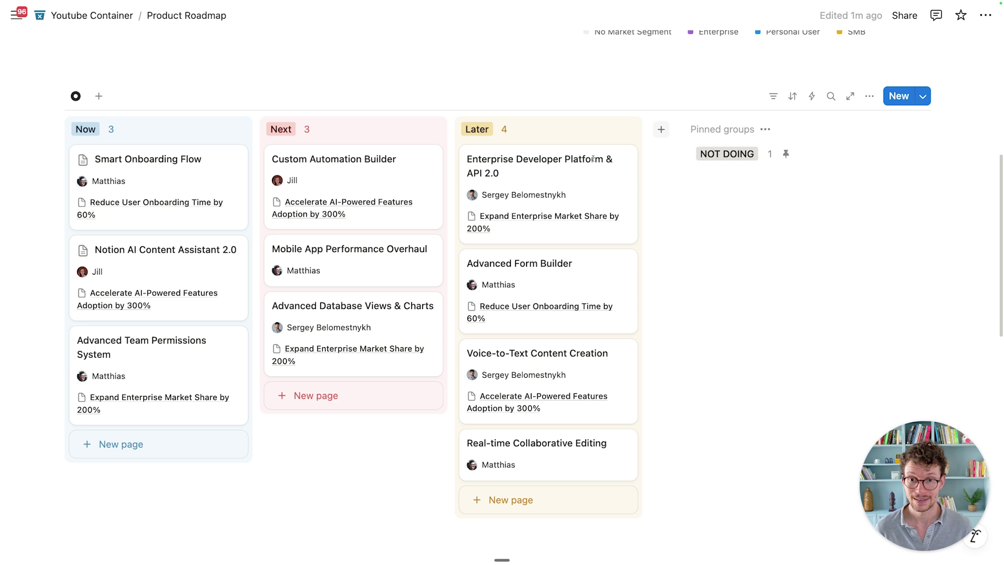
# Switch to the Public Roadmap site in Softr and add a conditional filter on the Timeline field to the roadmap list
pyautogui.scroll(-1, 474, 188)
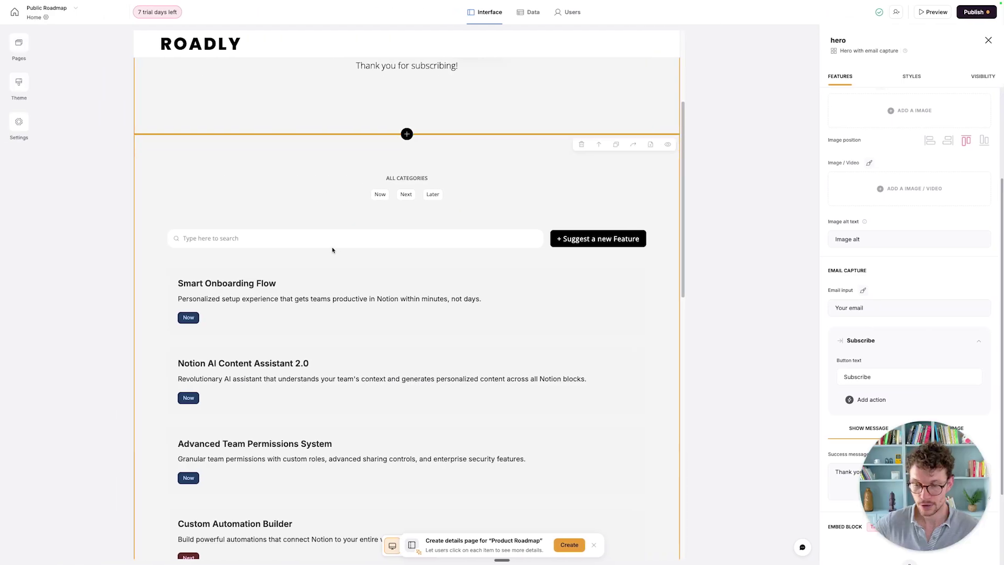
pyautogui.scroll(-3, 320, 293)
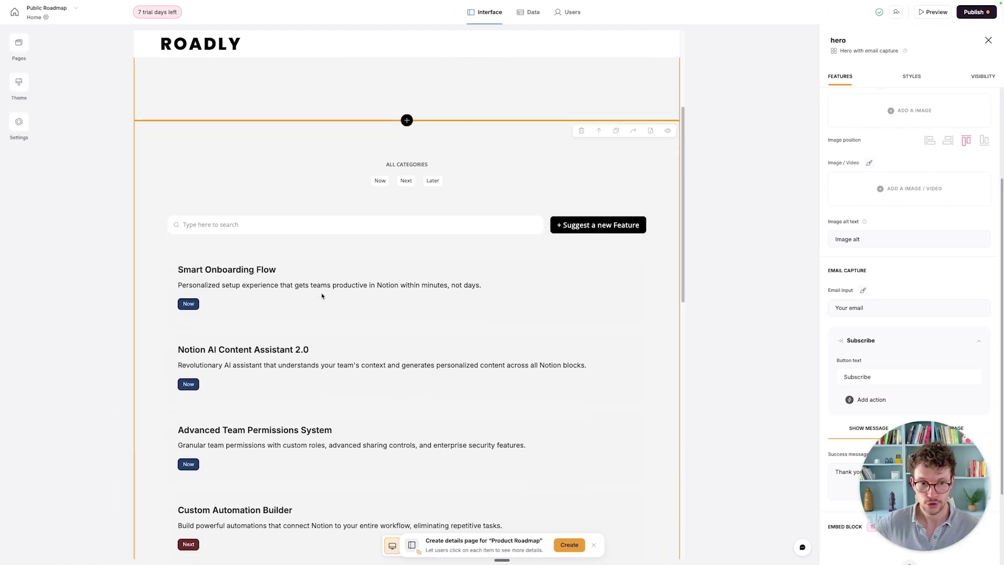
pyautogui.scroll(2, 298, 219)
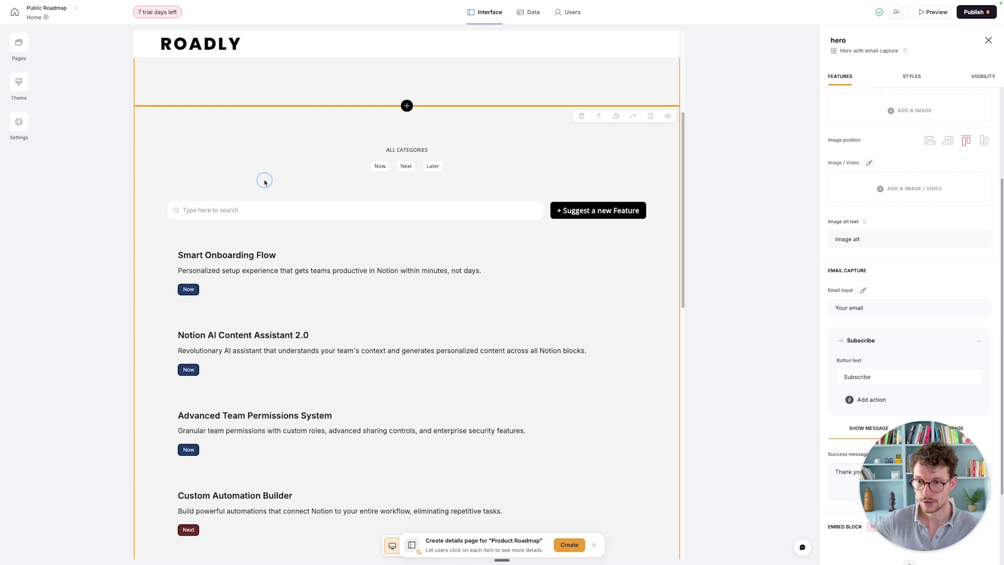
pyautogui.click(265, 182)
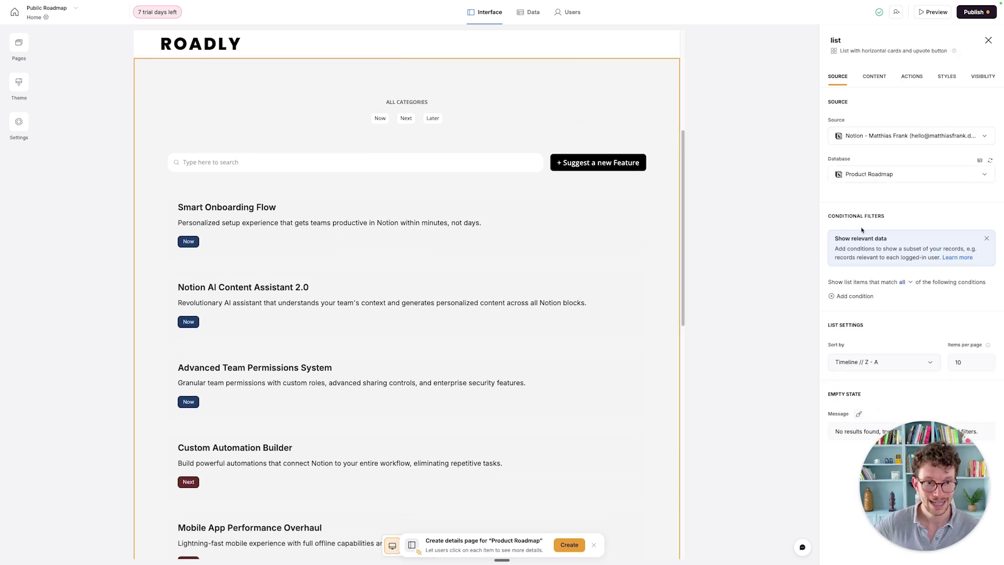
pyautogui.click(845, 296)
pyautogui.click(861, 318)
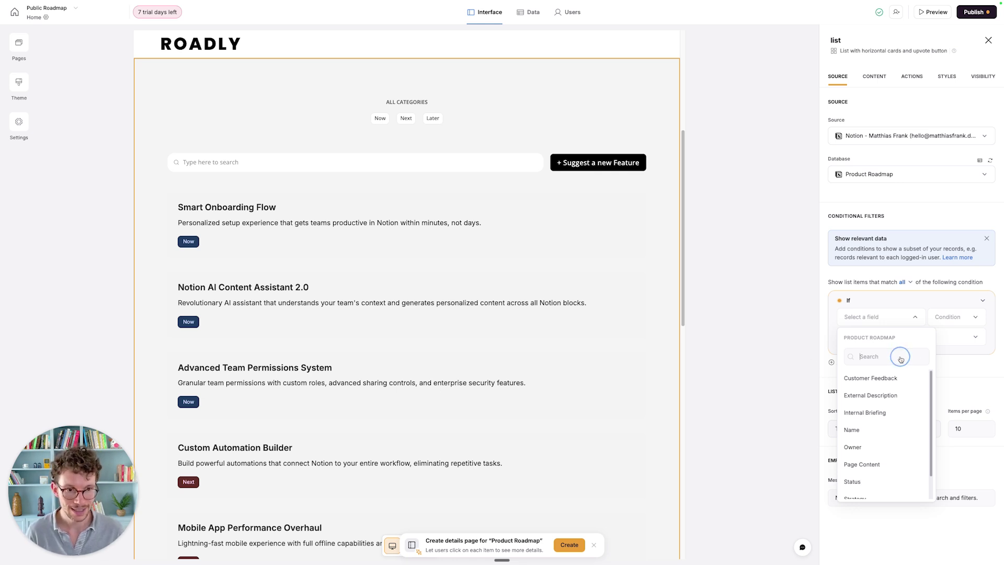
pyautogui.write('time')
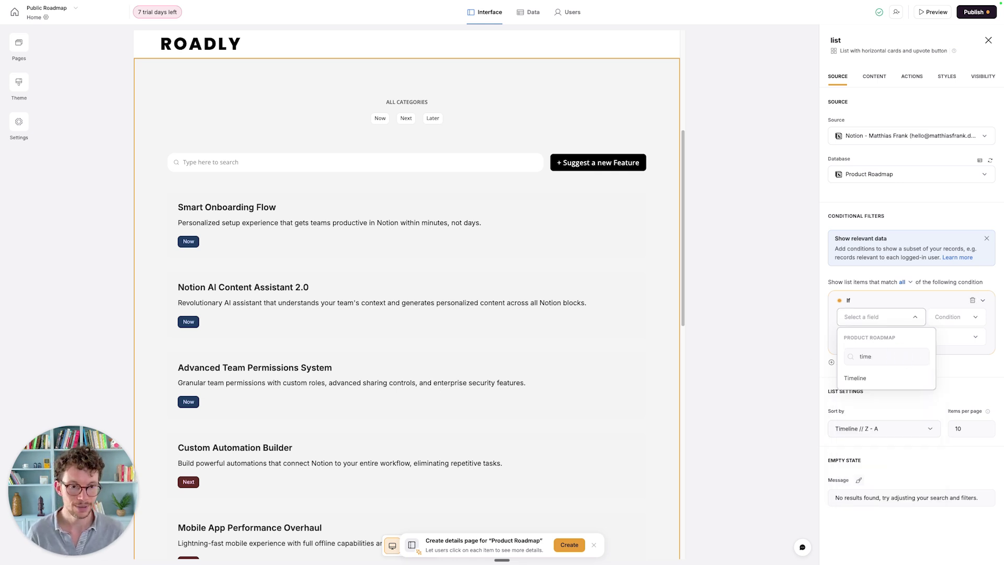
pyautogui.click(867, 381)
pyautogui.click(918, 335)
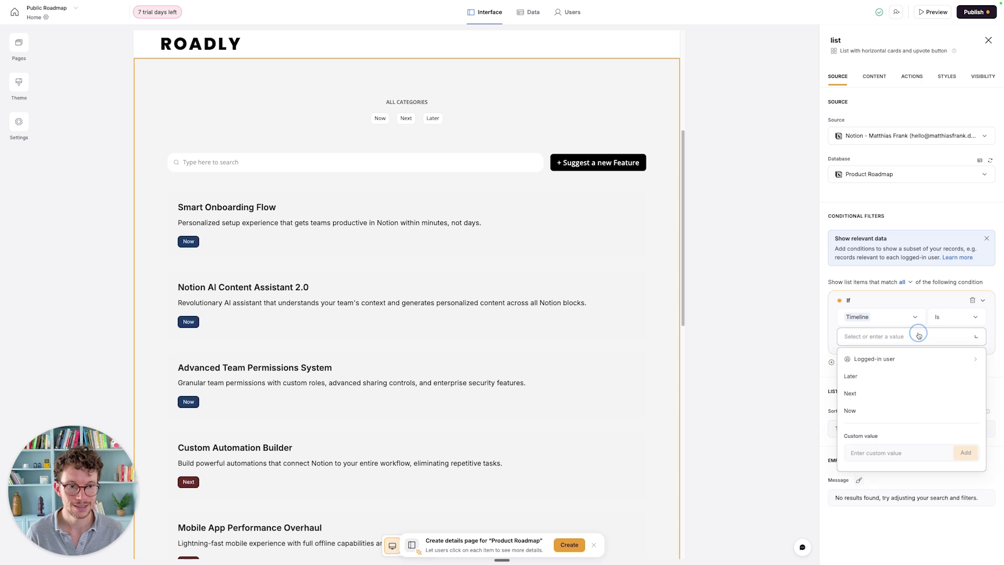
pyautogui.click(878, 373)
pyautogui.click(891, 348)
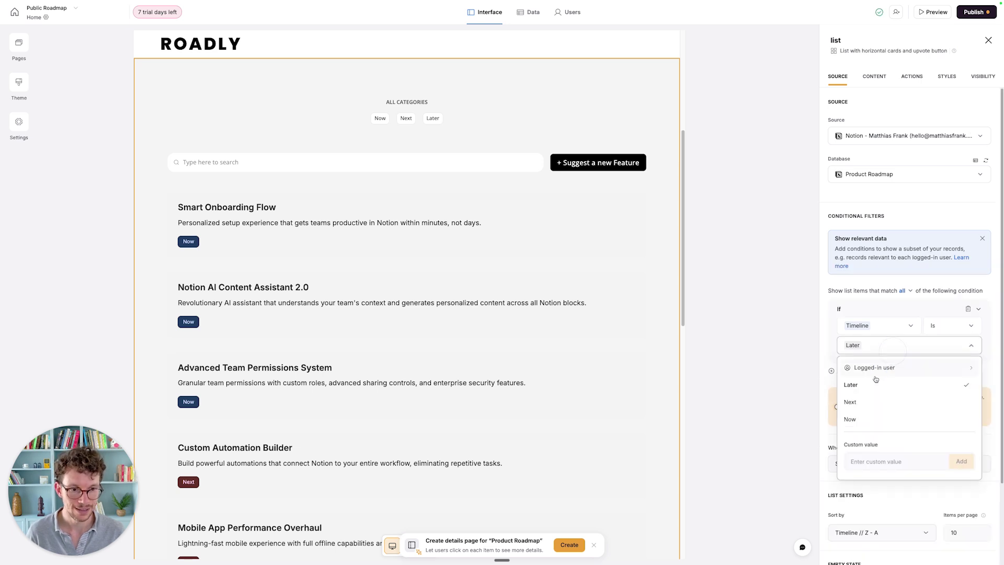
pyautogui.click(871, 400)
pyautogui.click(897, 345)
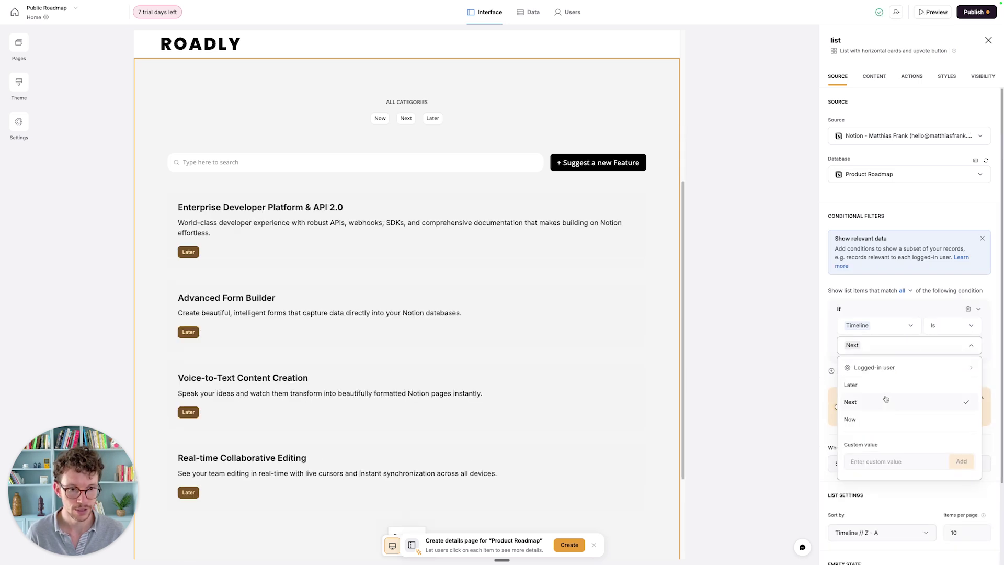
# Set the Timeline condition to Is any of with the values Later, Next and Now
pyautogui.click(950, 325)
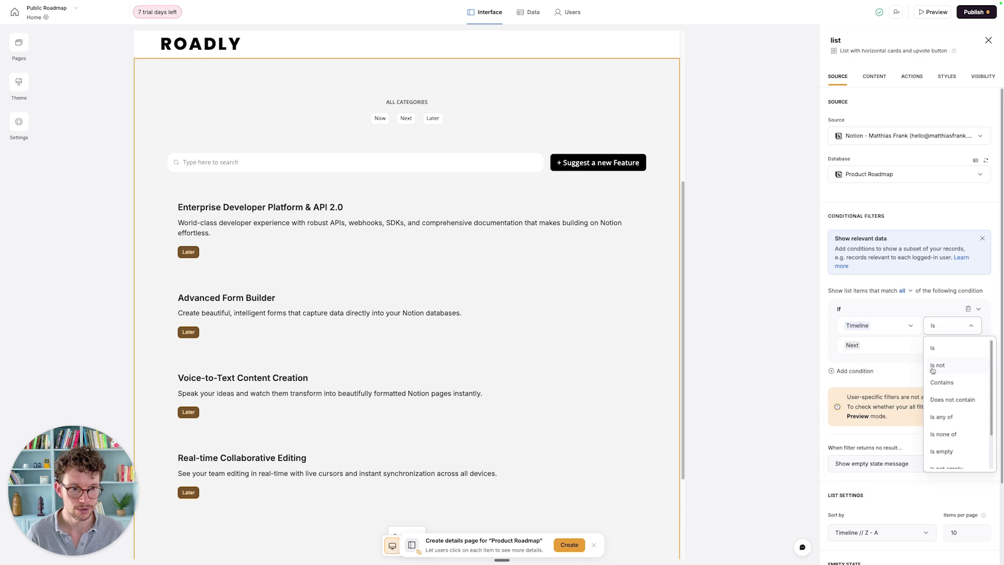
pyautogui.click(943, 421)
pyautogui.click(906, 350)
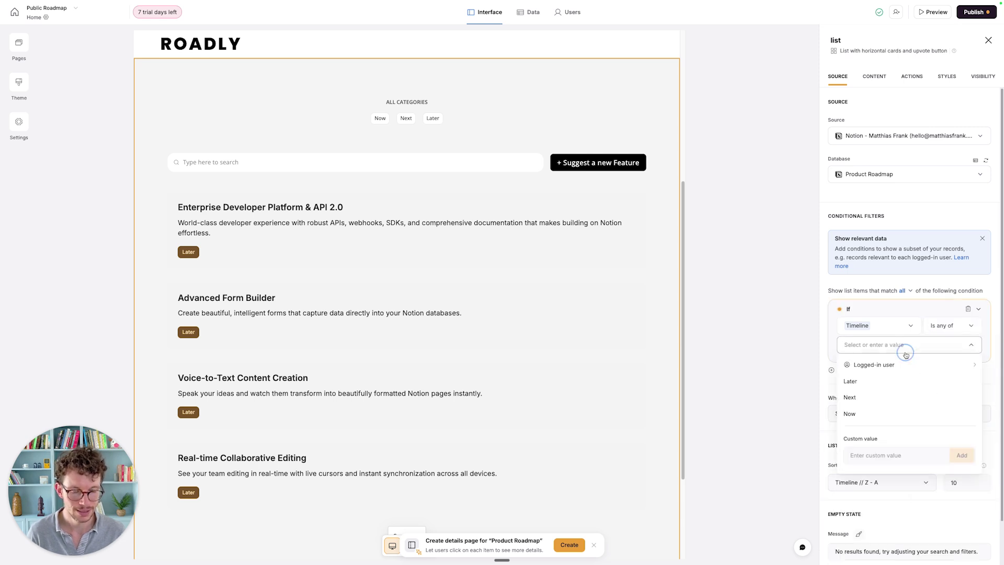
pyautogui.click(884, 381)
pyautogui.click(881, 397)
pyautogui.click(881, 414)
pyautogui.click(883, 290)
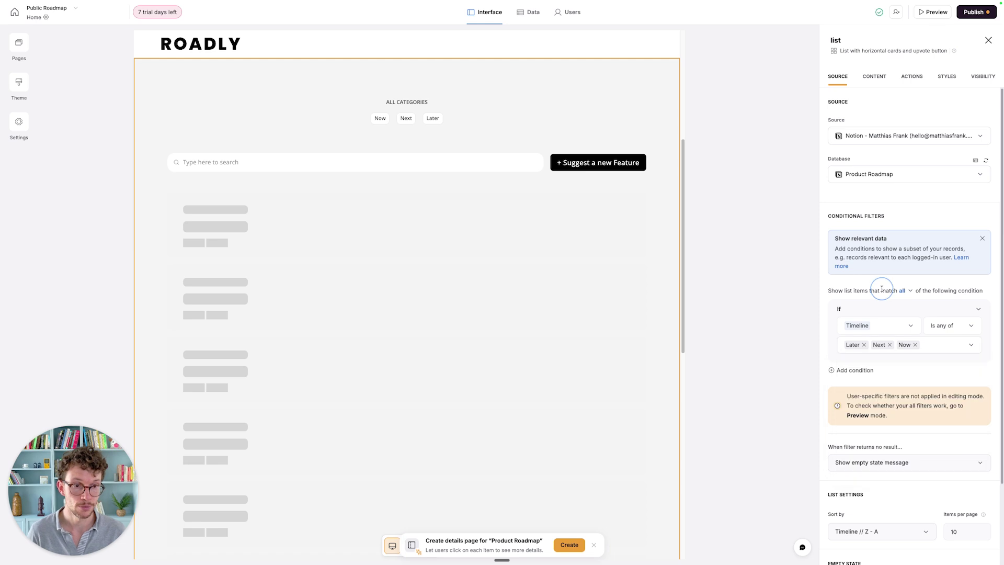